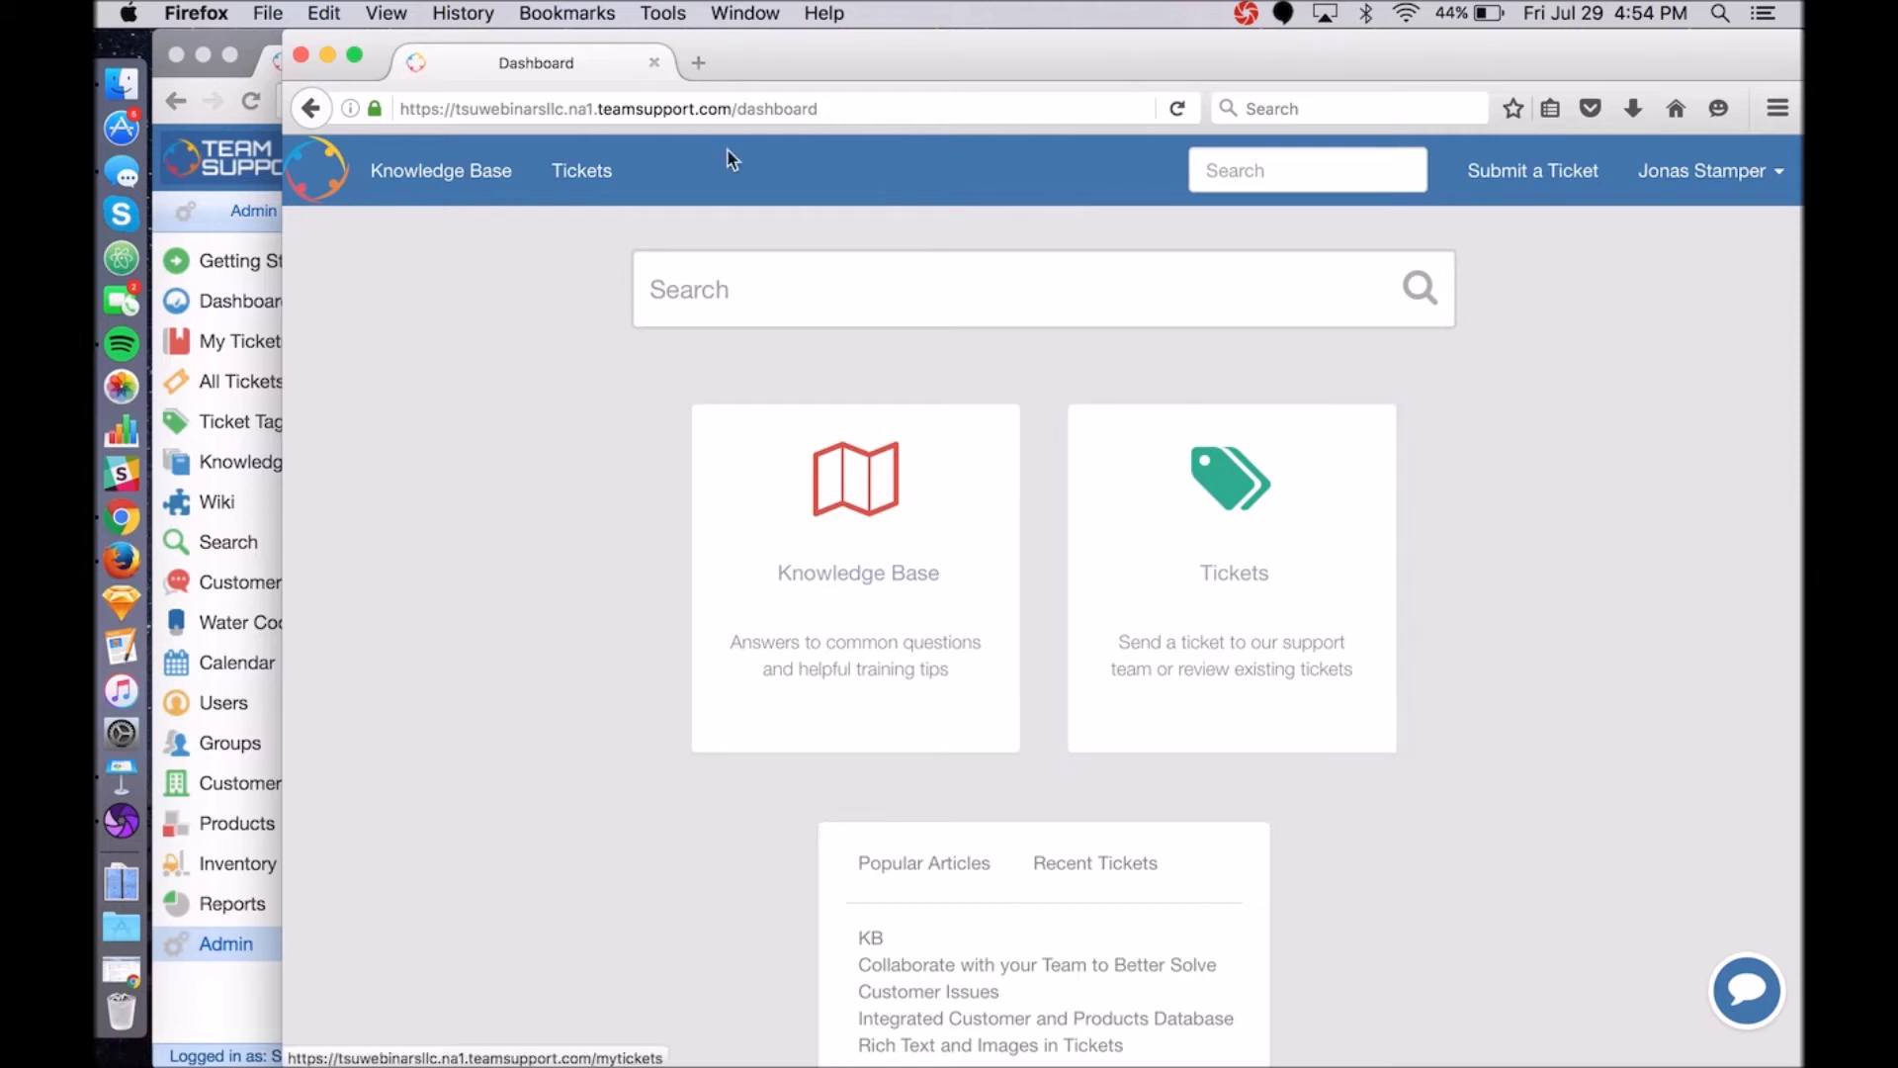
# Review the hub's Submit a Ticket form and All Tickets list, then return to TeamSupport.
pyautogui.click(1535, 186)
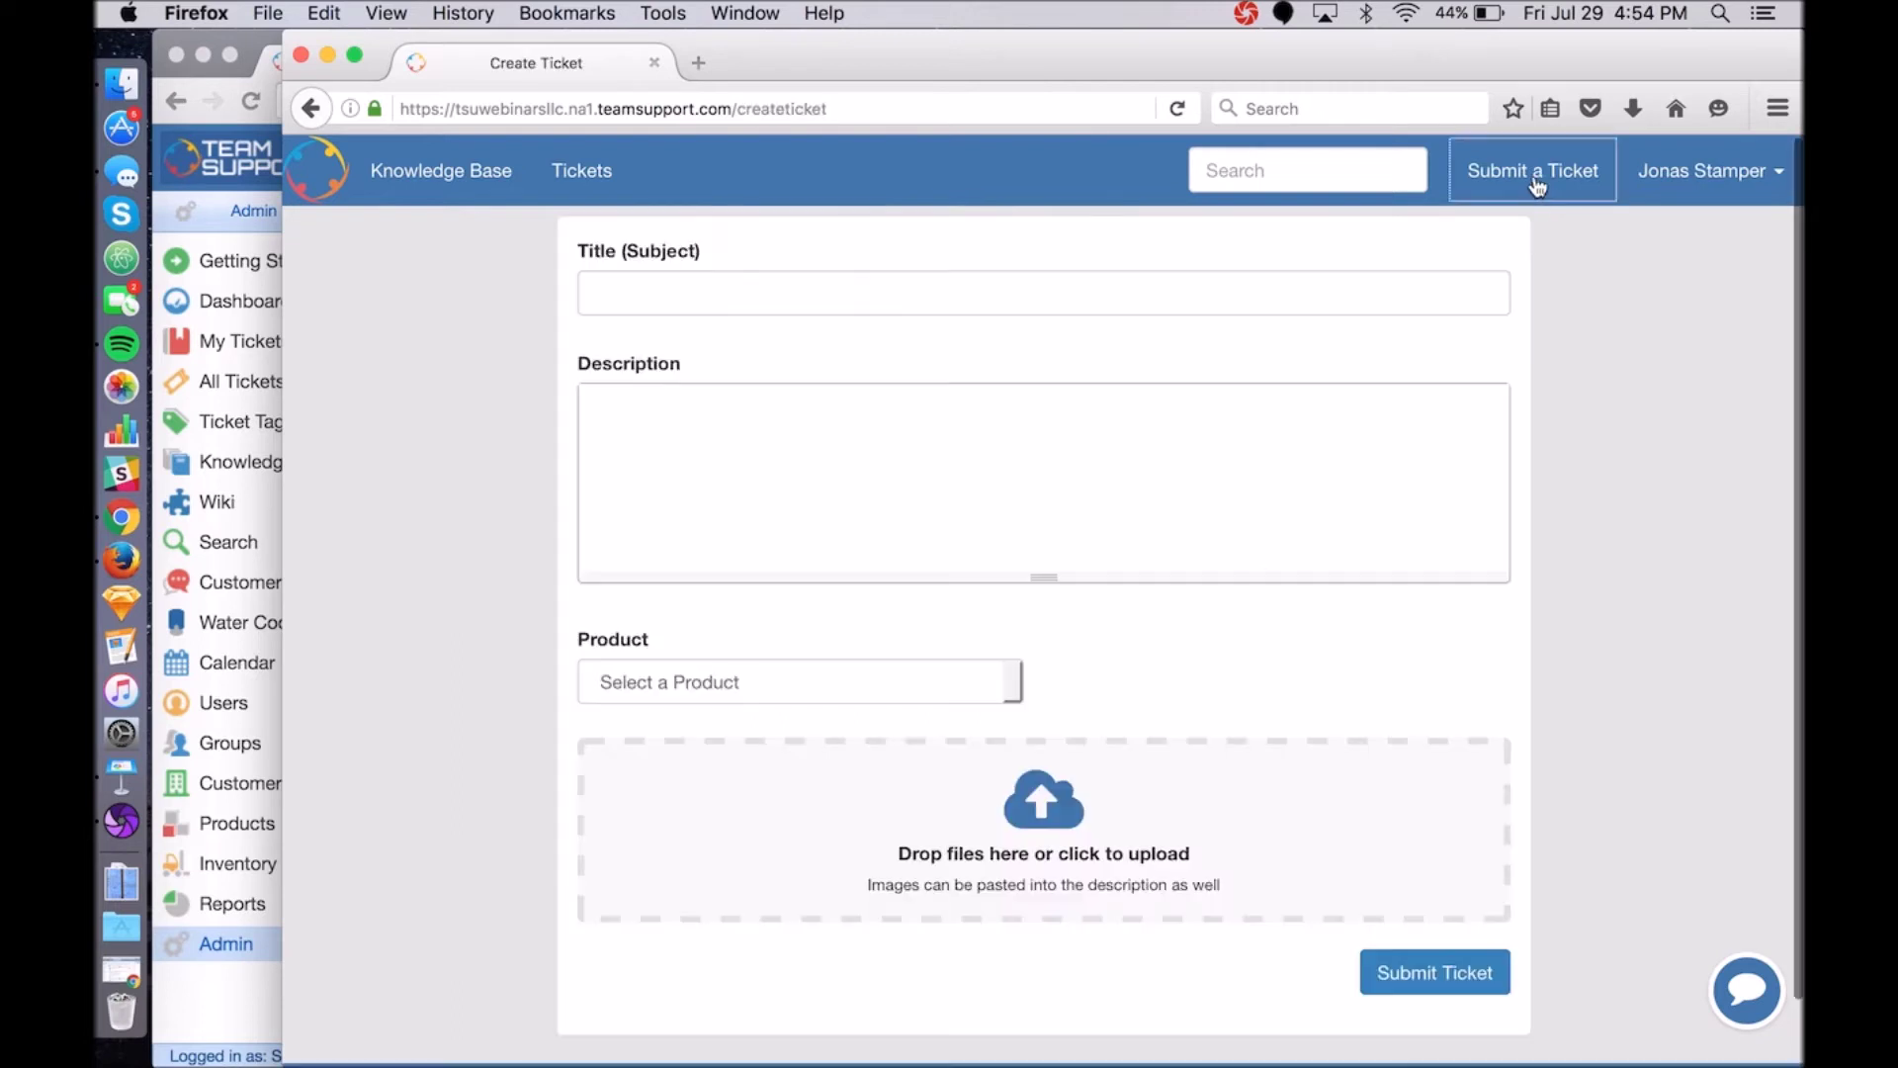
pyautogui.click(592, 170)
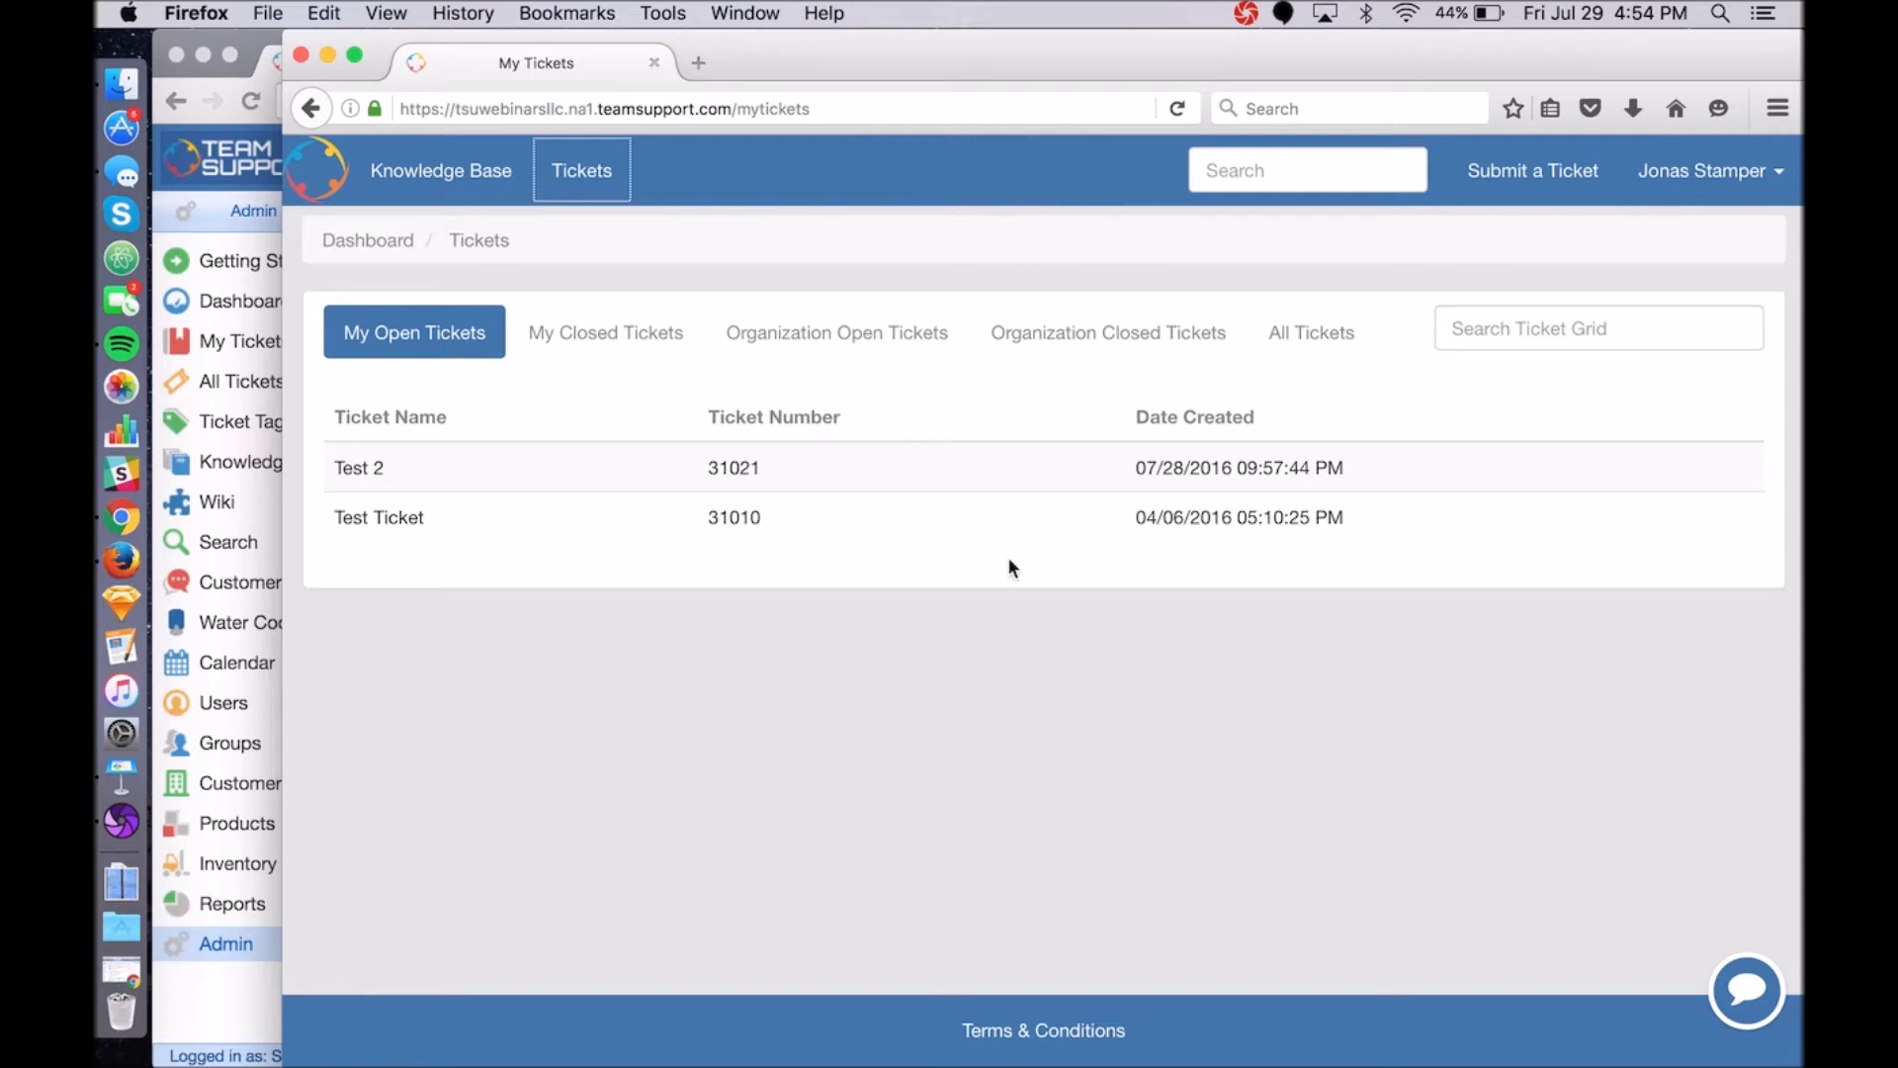
pyautogui.click(1319, 339)
pyautogui.click(255, 35)
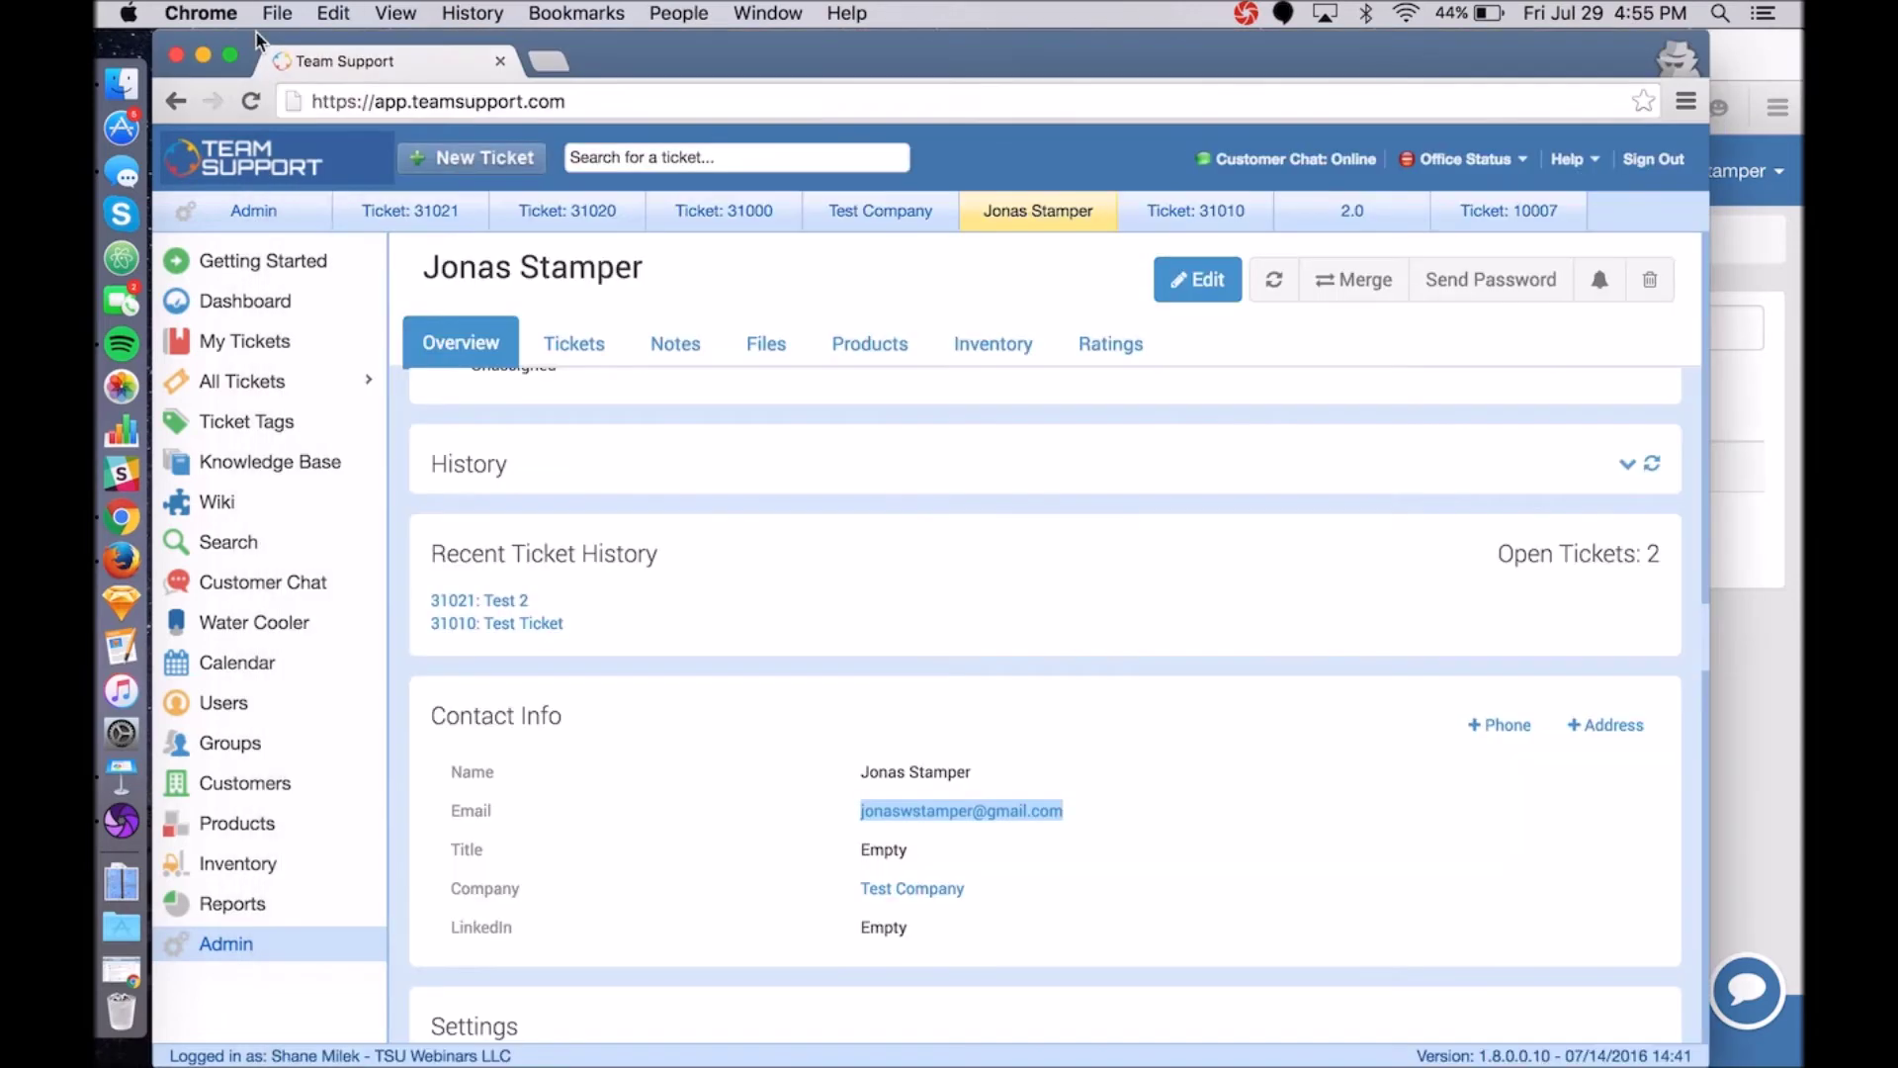
# Rename the Customer Hub portal from TSUWebinarsLLC to TSUWebinars.
pyautogui.click(249, 947)
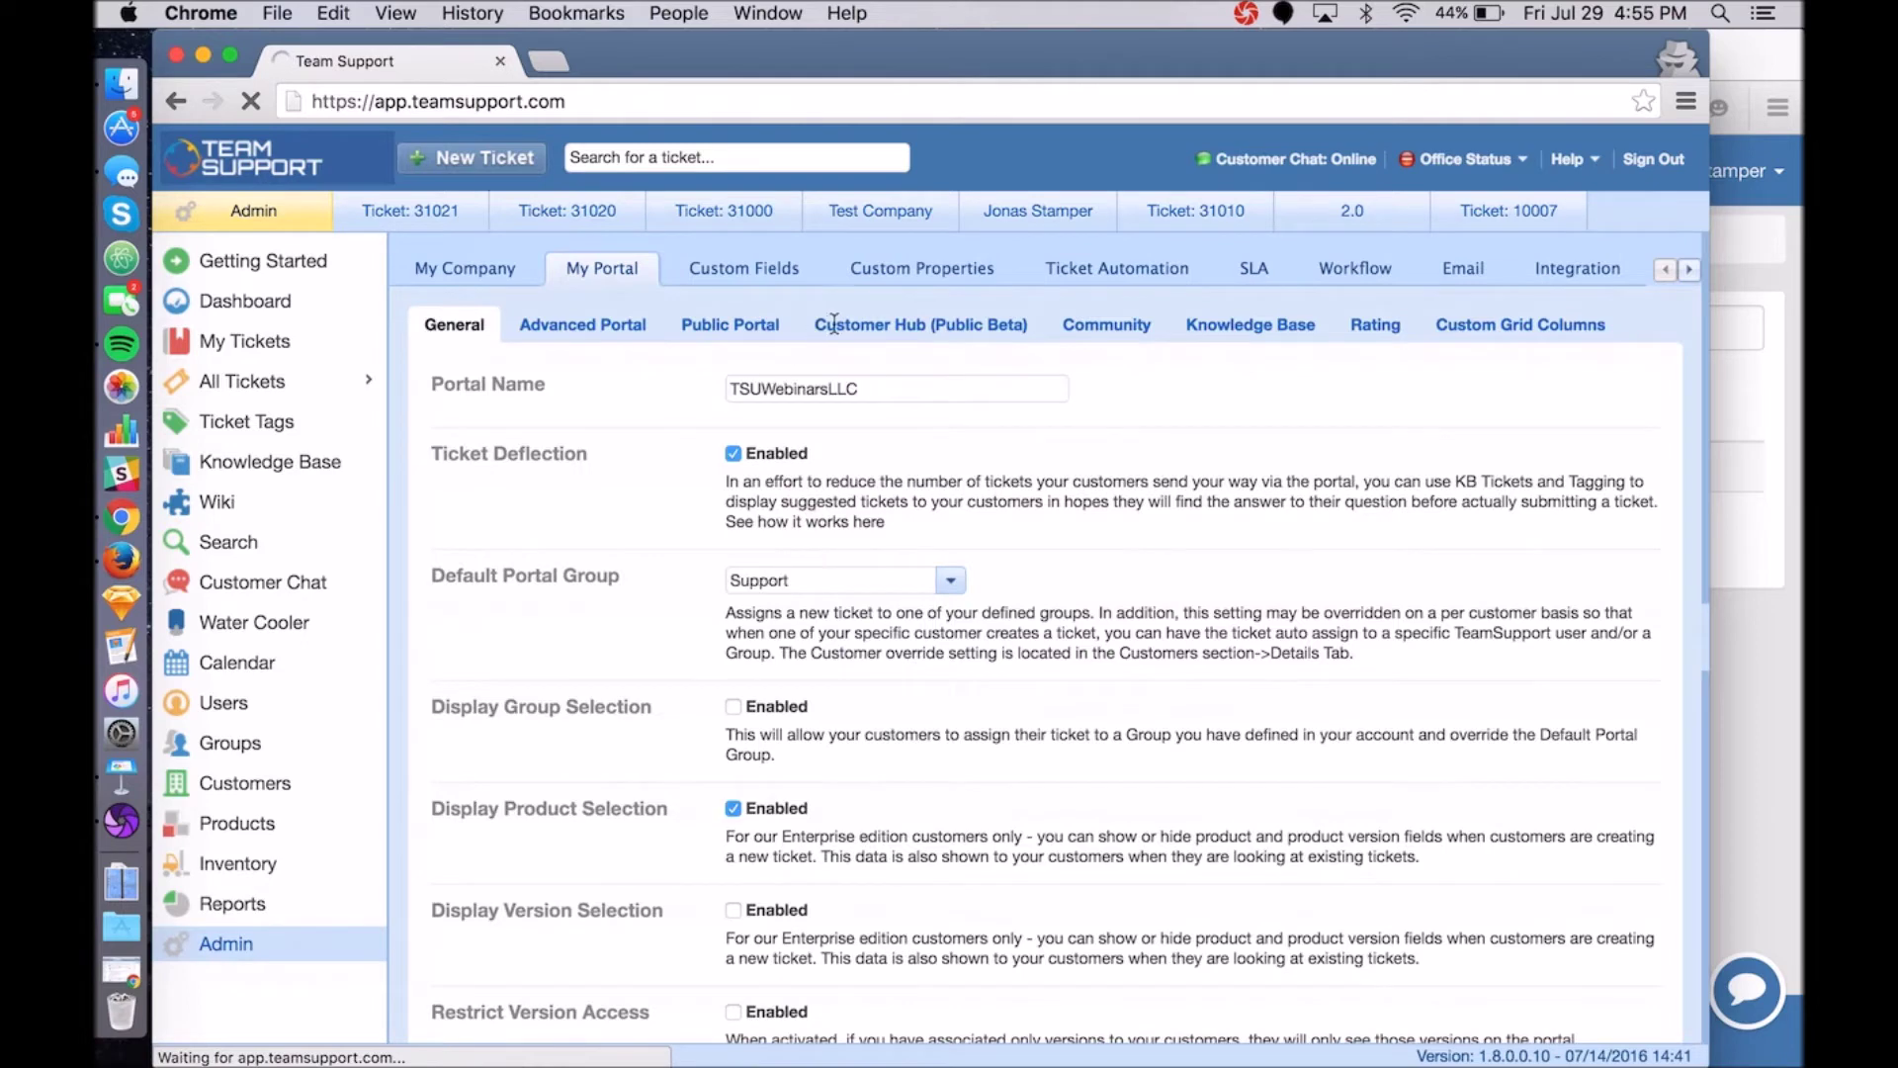
pyautogui.click(845, 326)
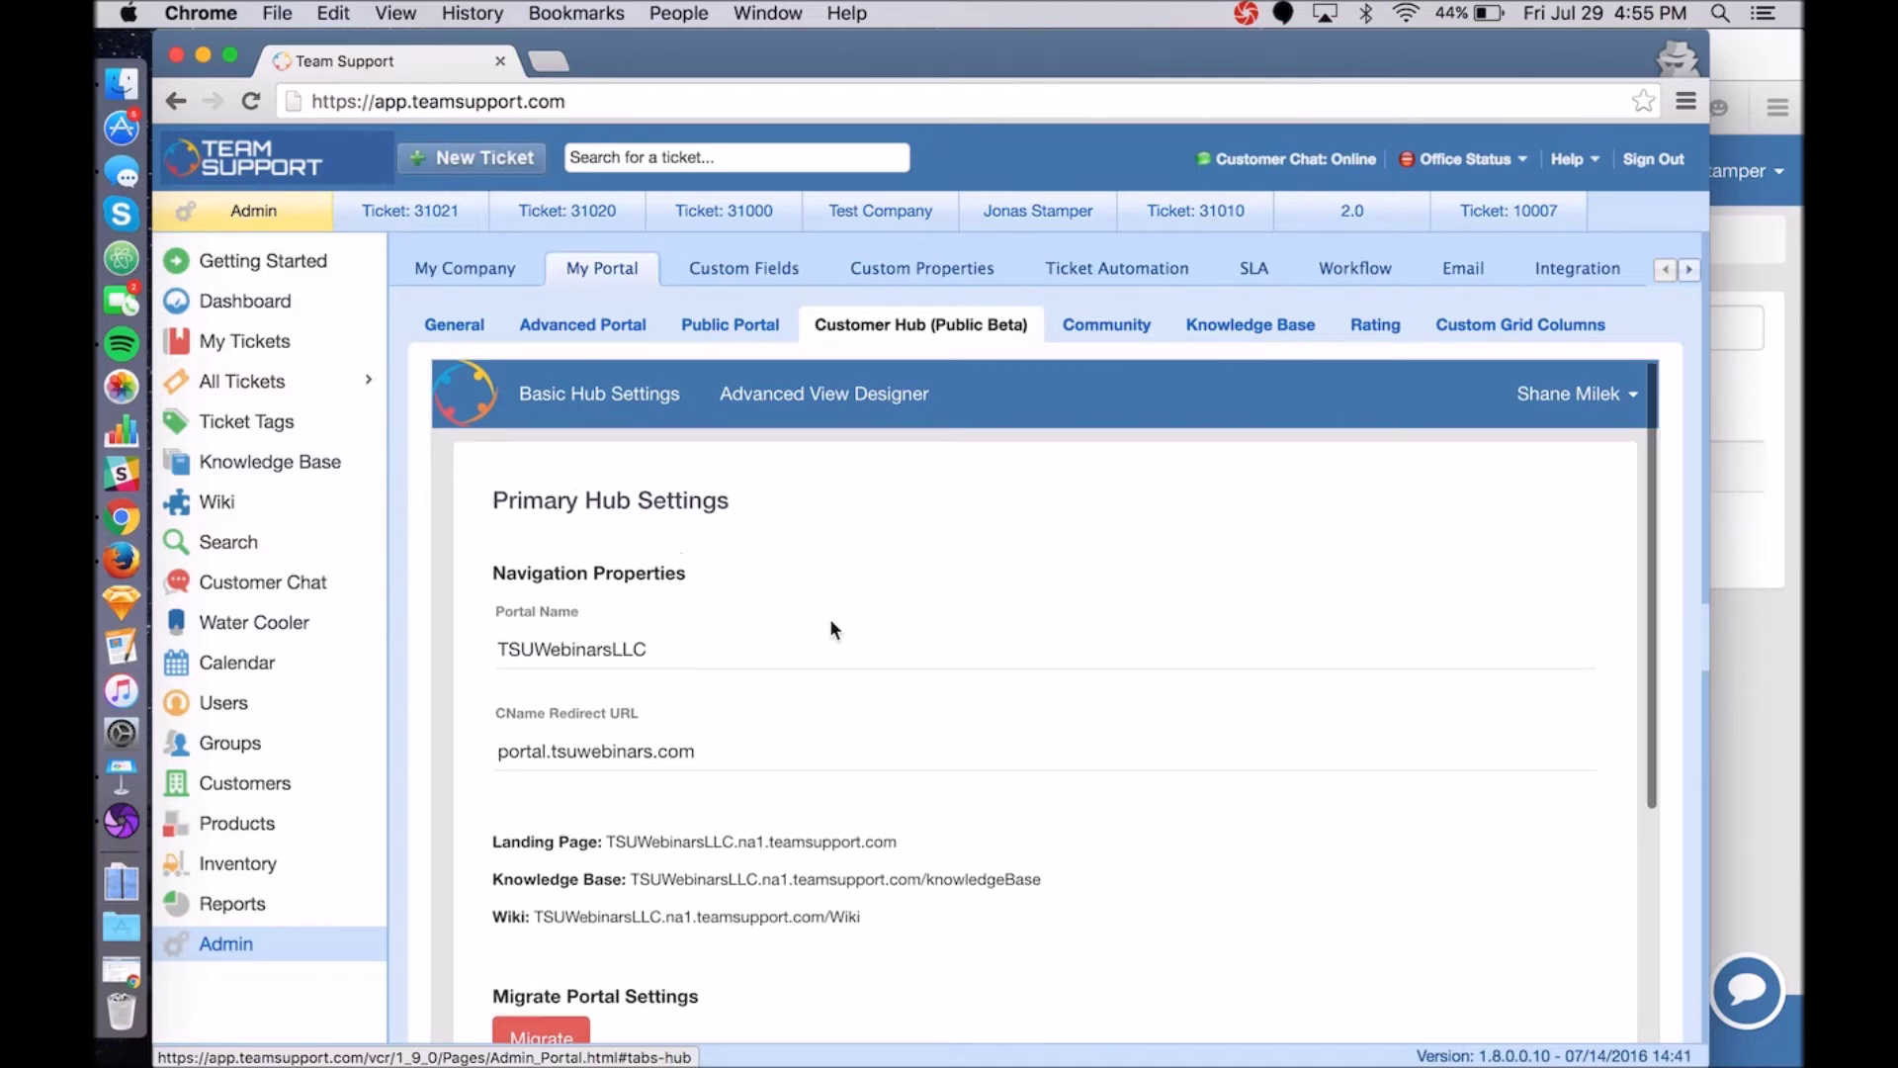
pyautogui.click(669, 652)
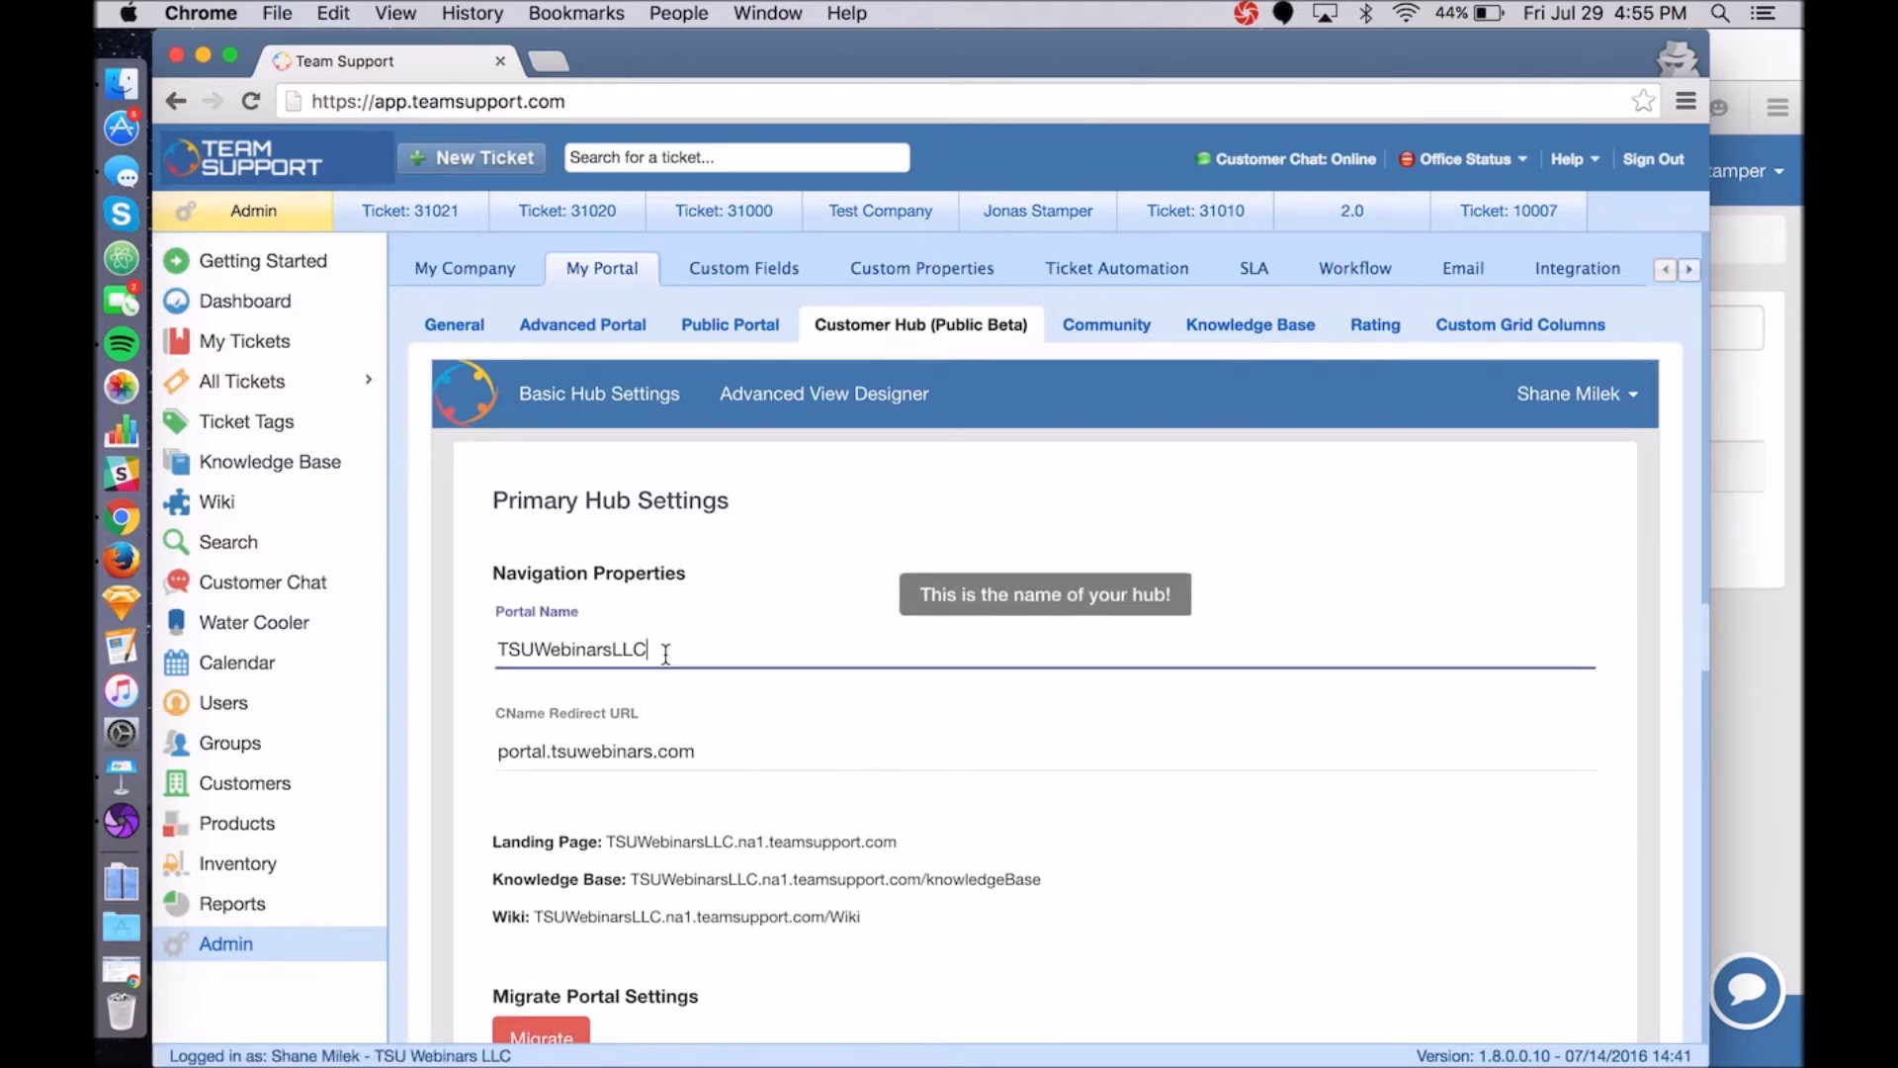
pyautogui.doubleClick(670, 655)
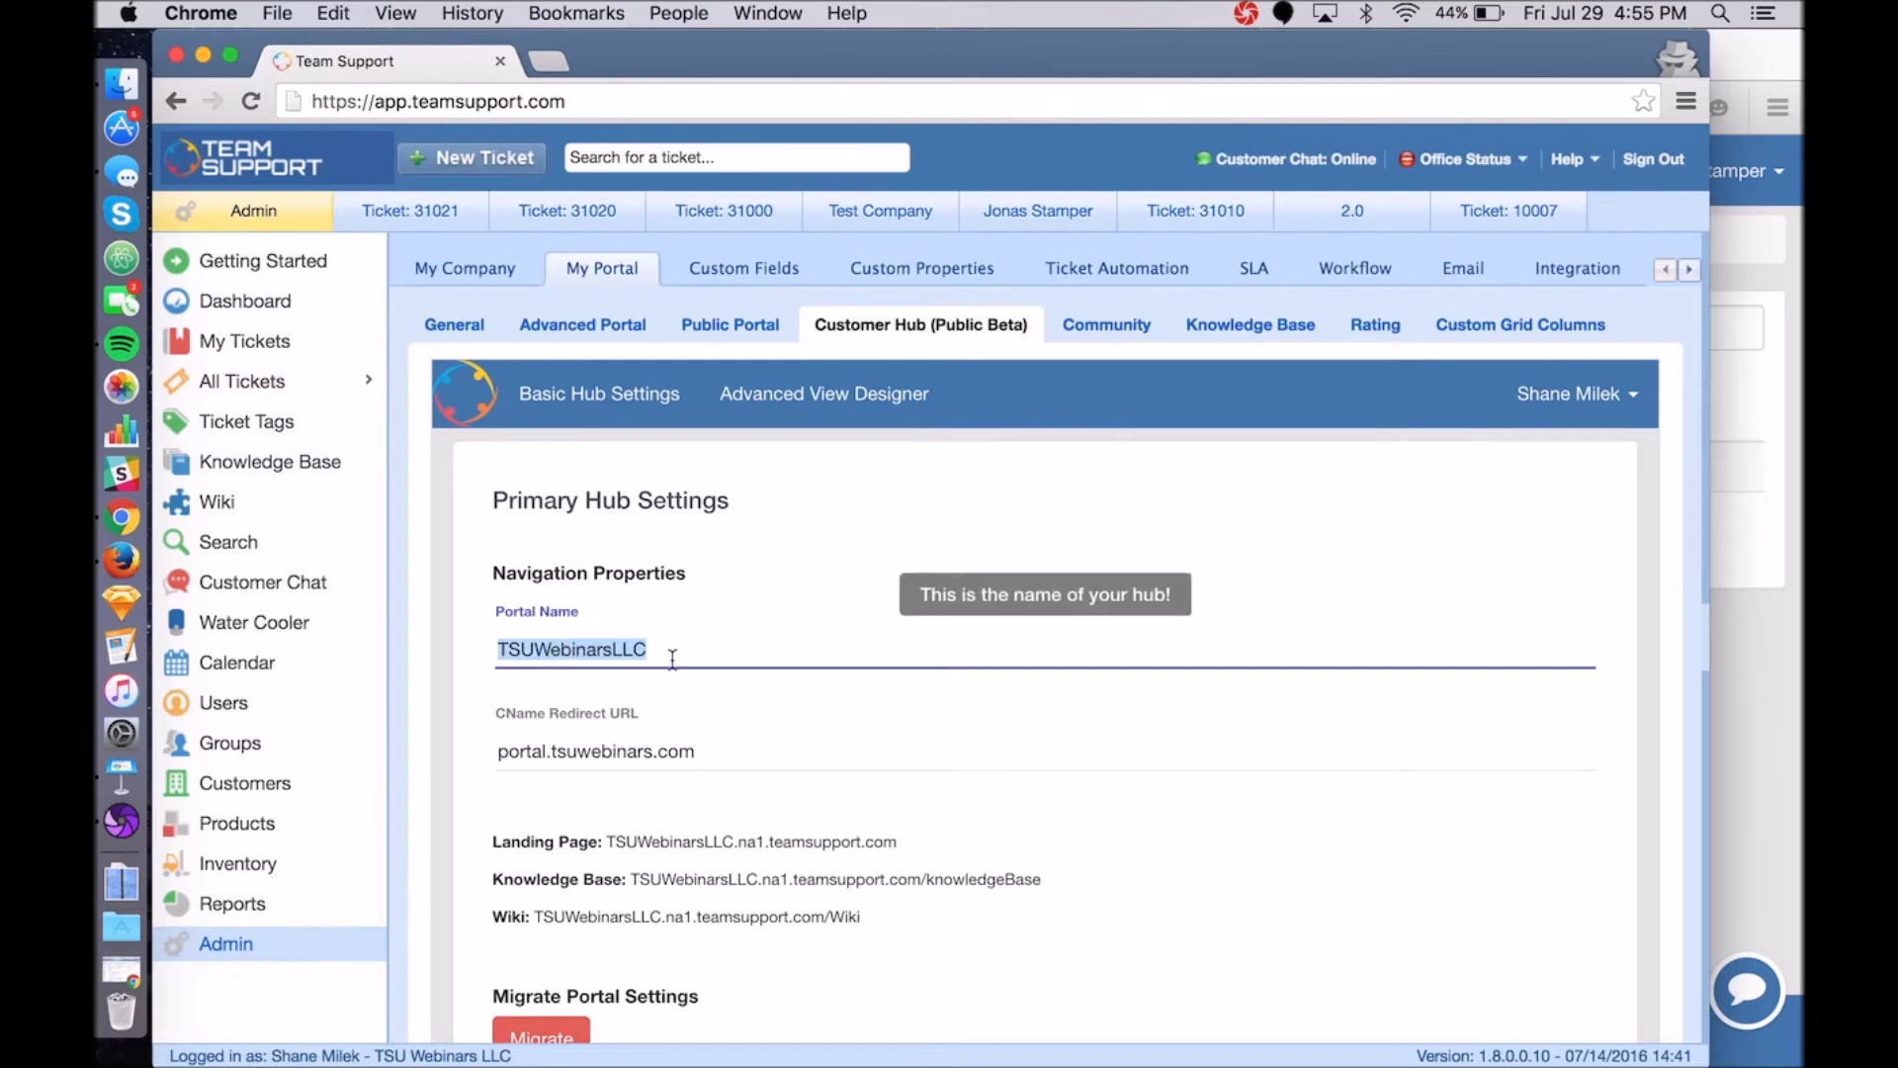
pyautogui.moveTo(734, 841); pyautogui.dragTo(606, 840)
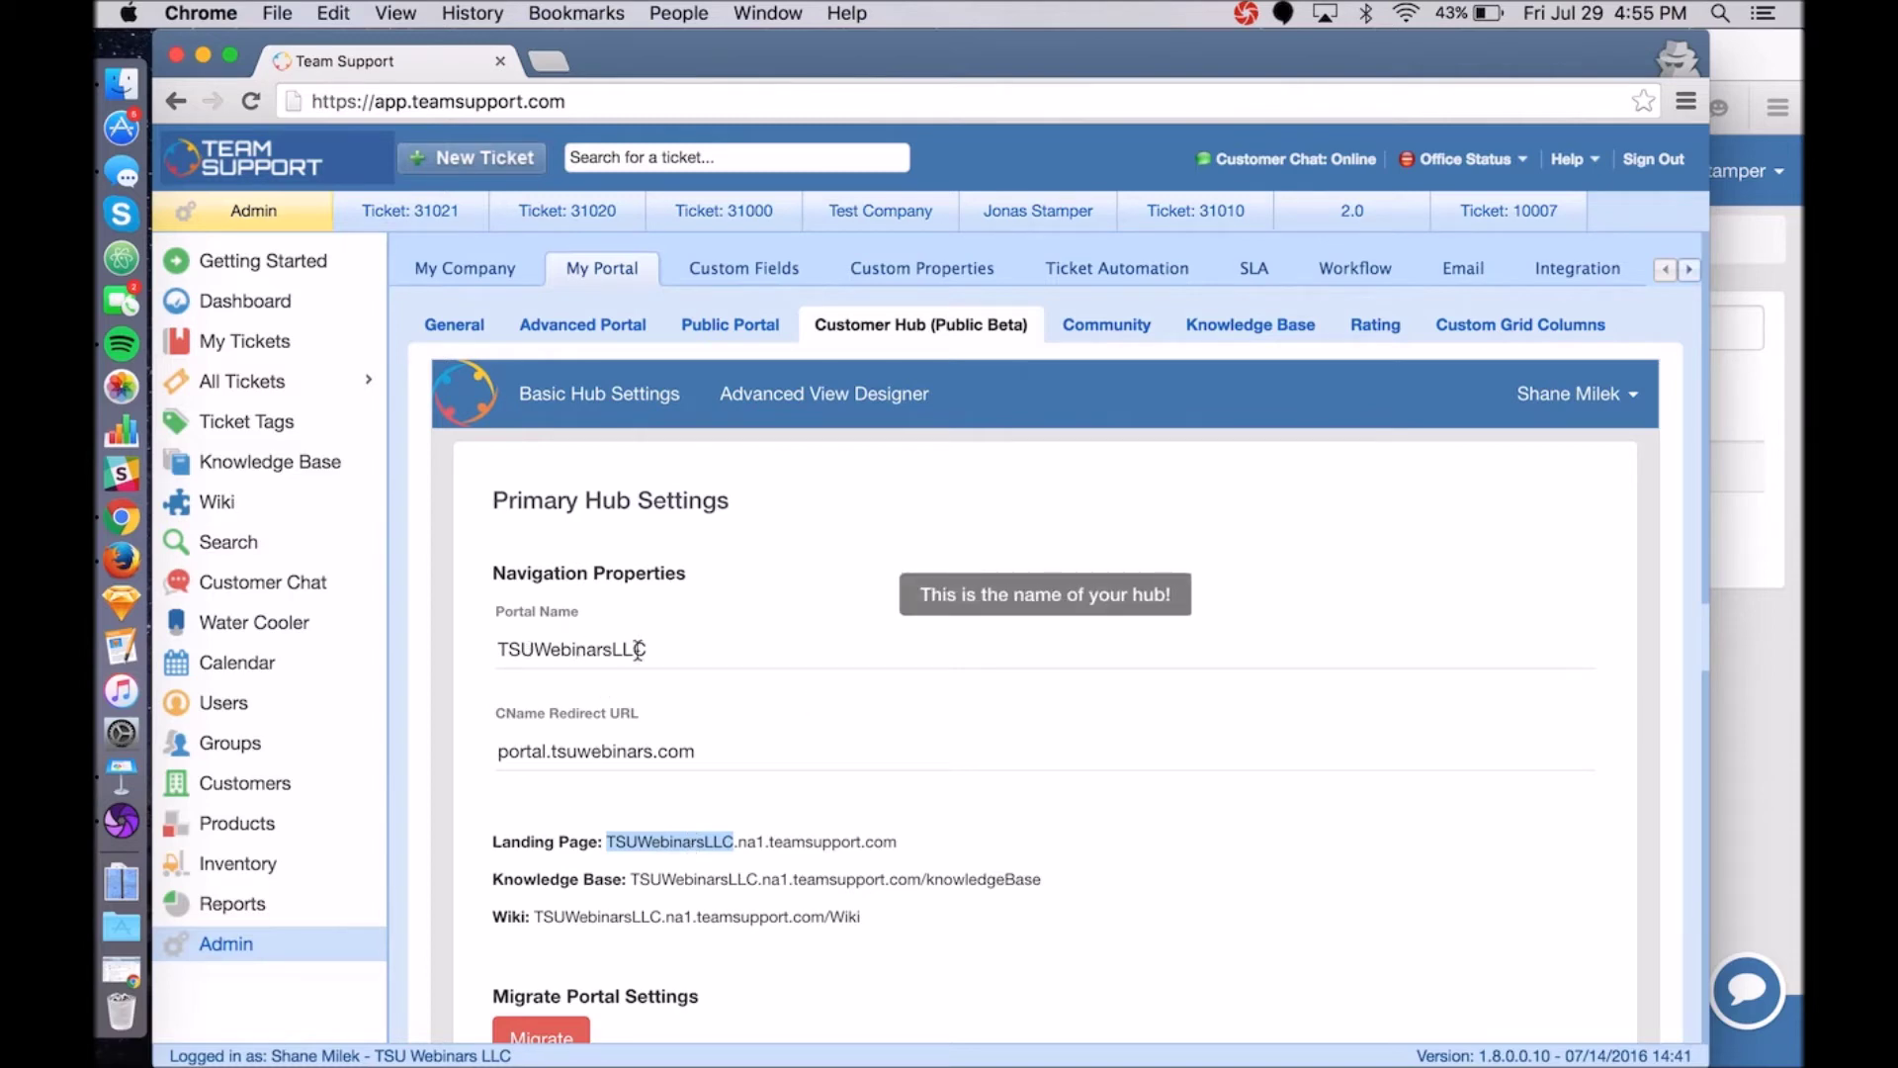
pyautogui.click(637, 650)
pyautogui.press('BackSpace')
pyautogui.press('BackSpace')
pyautogui.press('BackSpace')
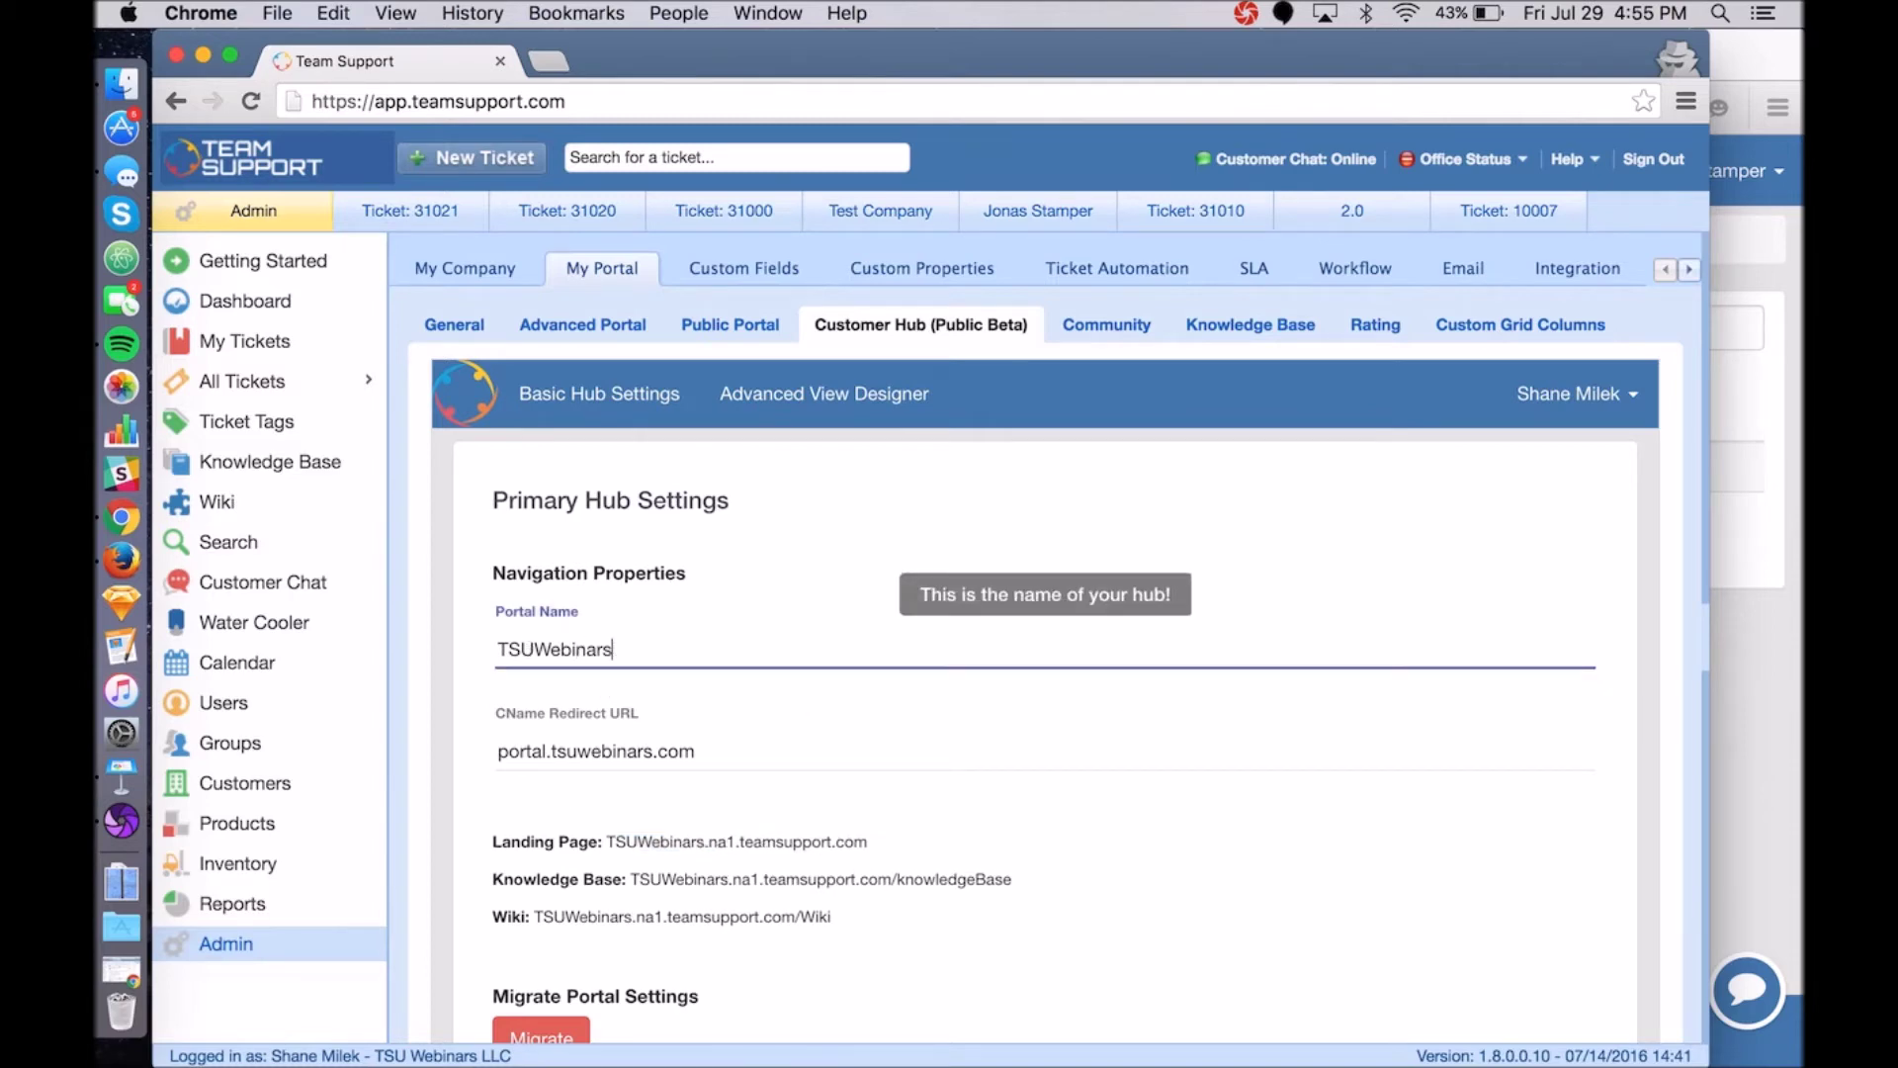
# Review the updated landing page URL and the portal.tsuwebinars.com CName redirect.
pyautogui.moveTo(607, 841); pyautogui.dragTo(864, 839)
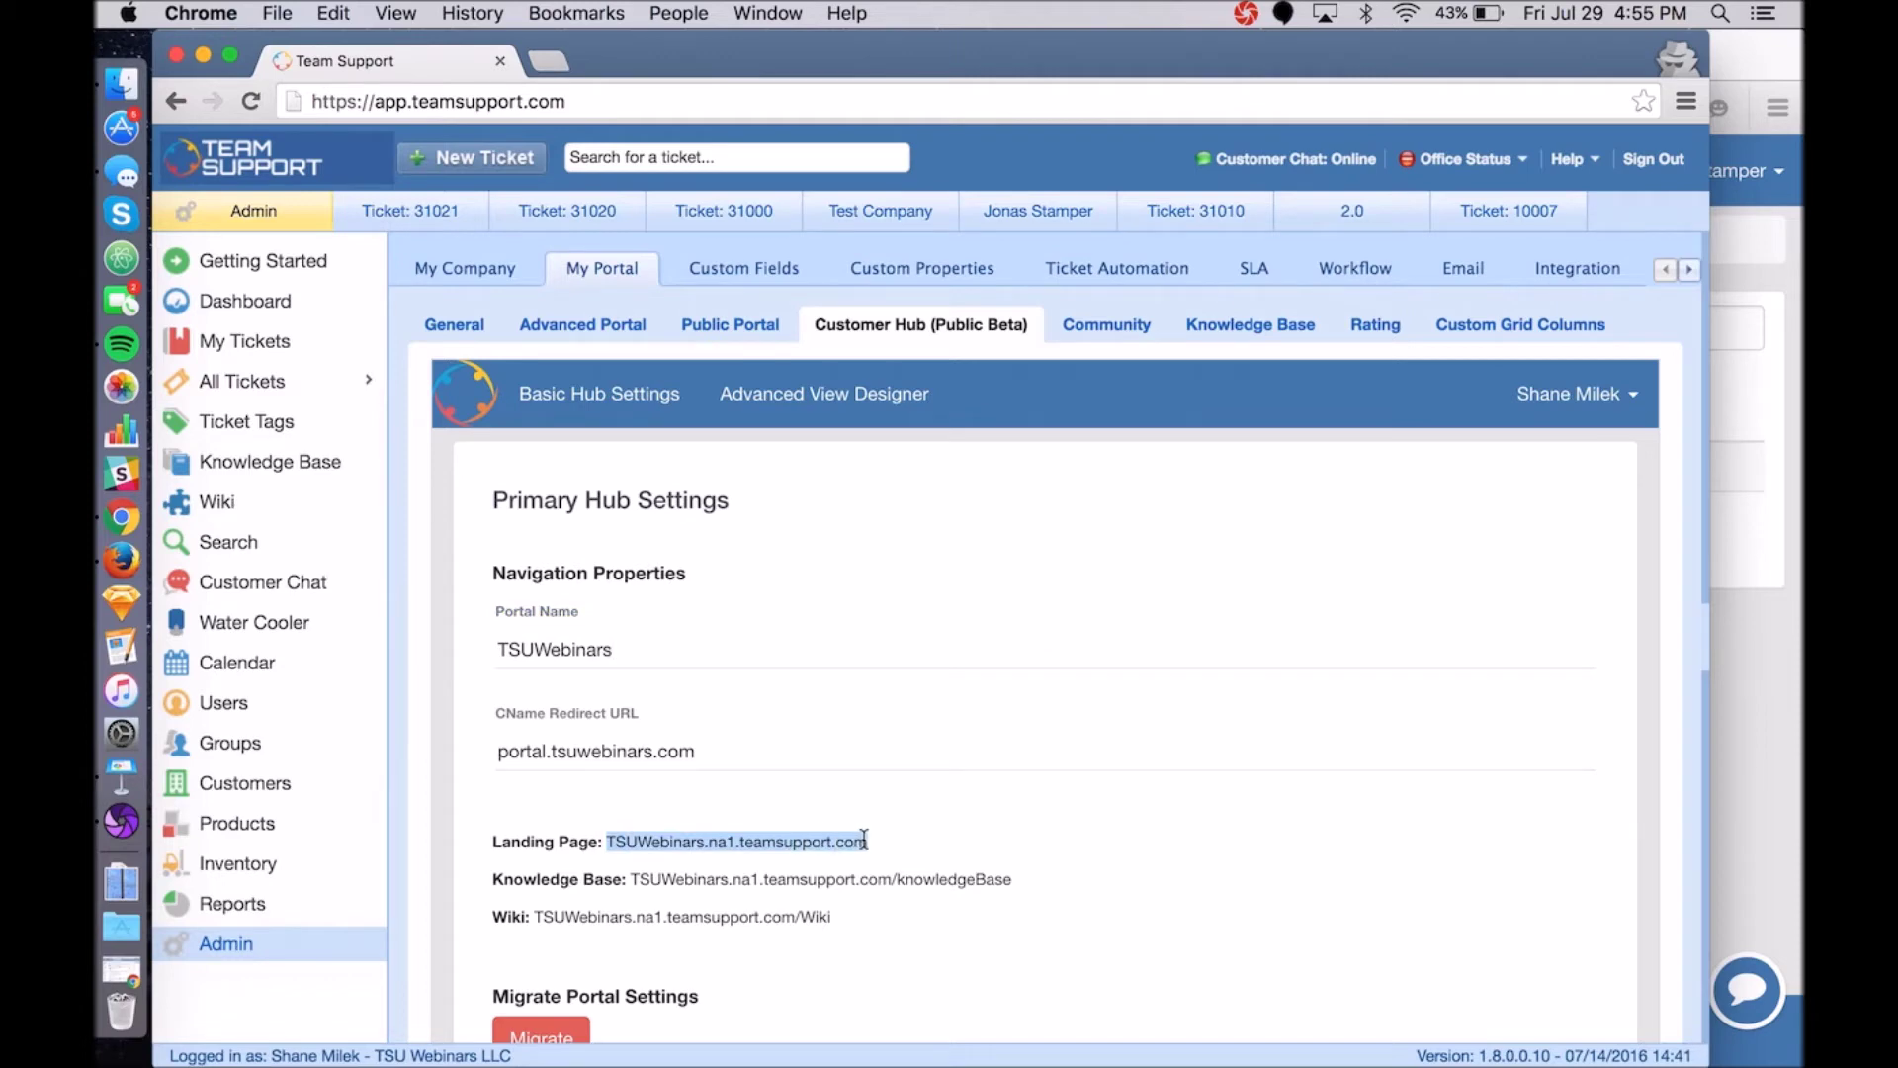
pyautogui.scroll(-2, 864, 839)
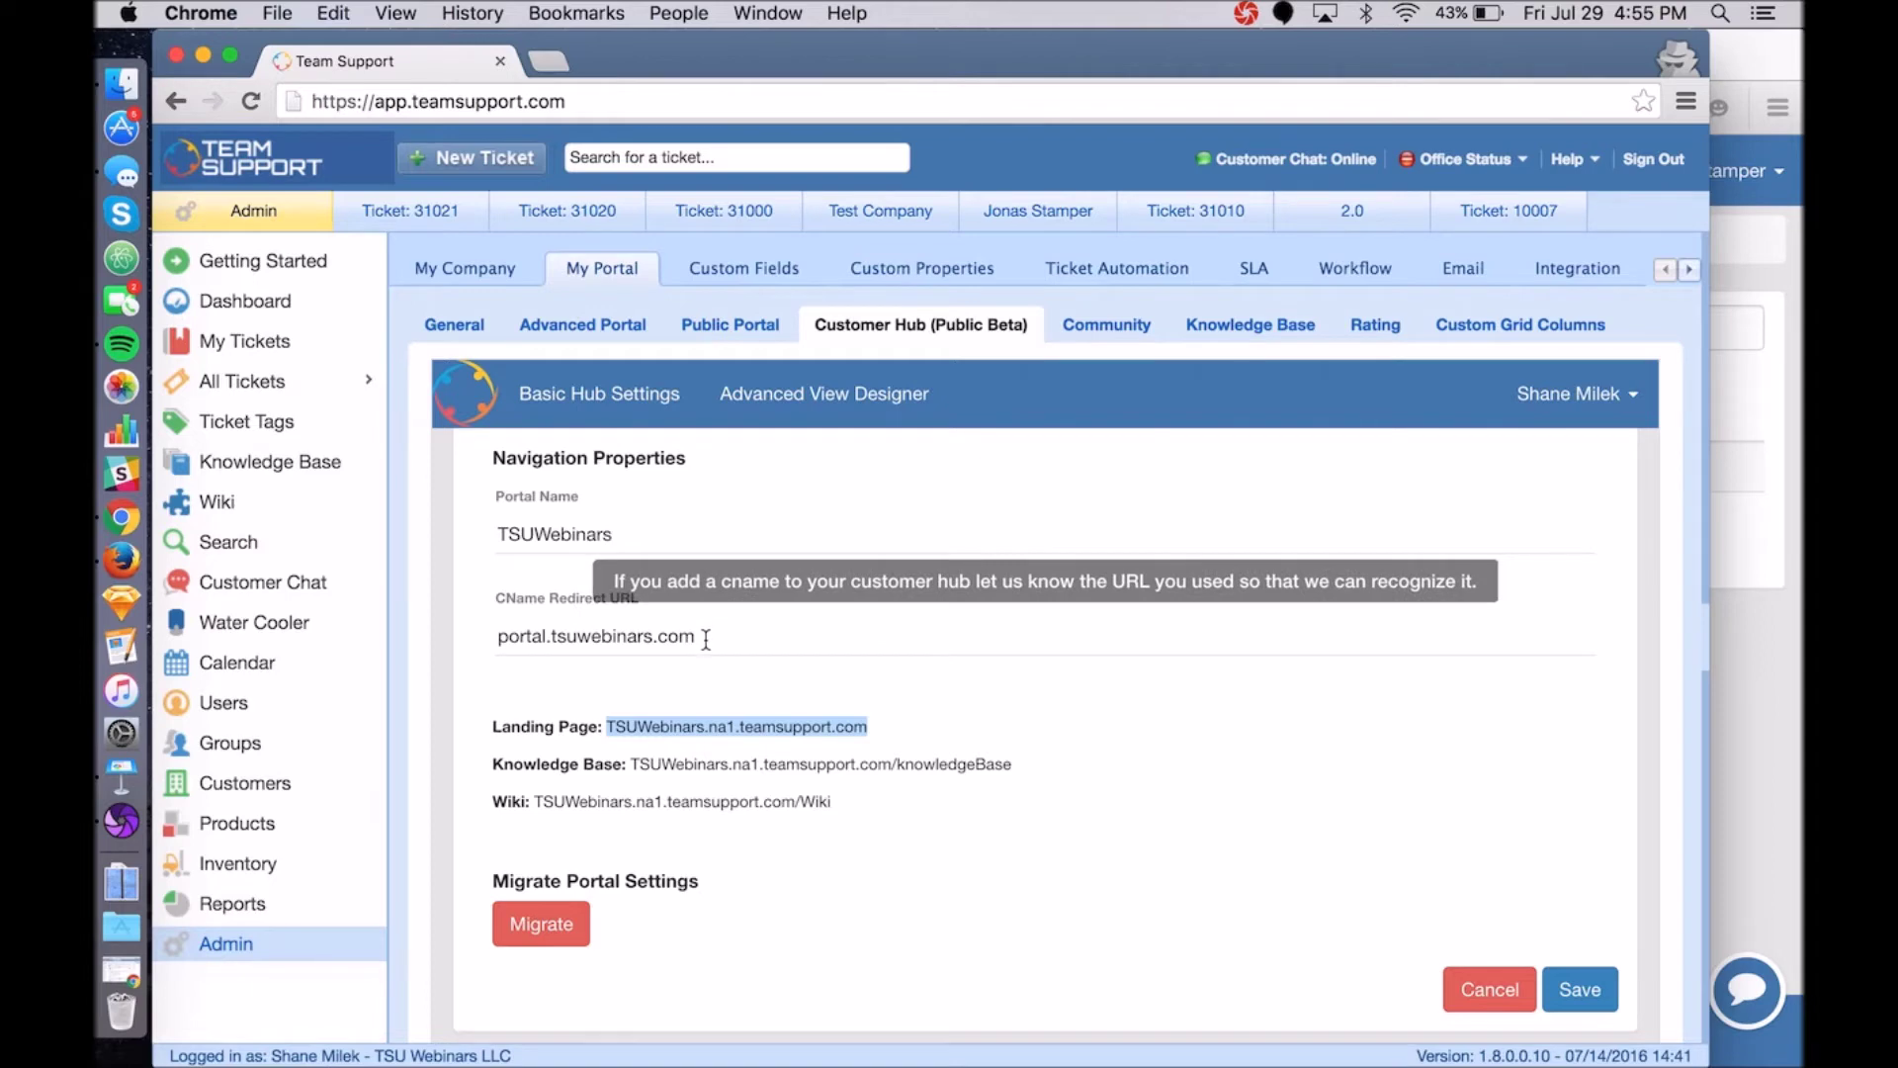
pyautogui.moveTo(704, 636); pyautogui.dragTo(453, 635)
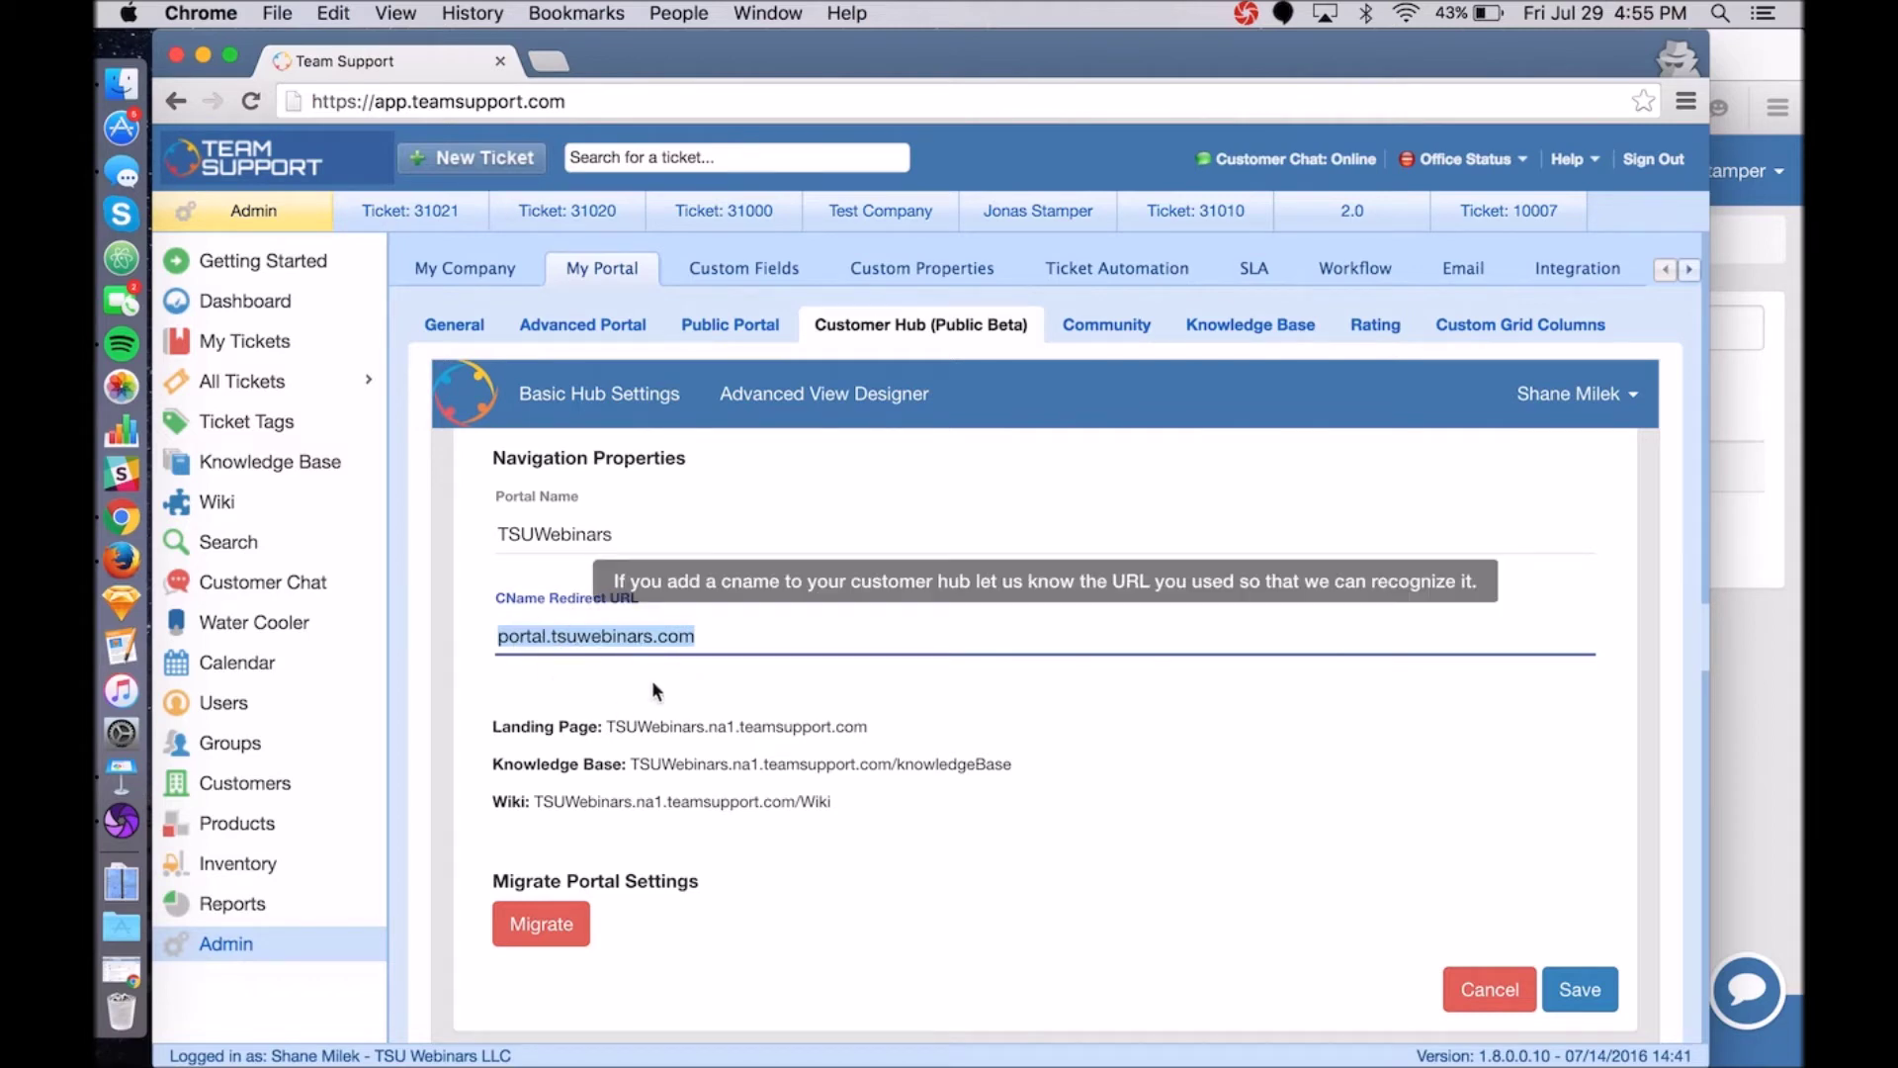
pyautogui.click(539, 641)
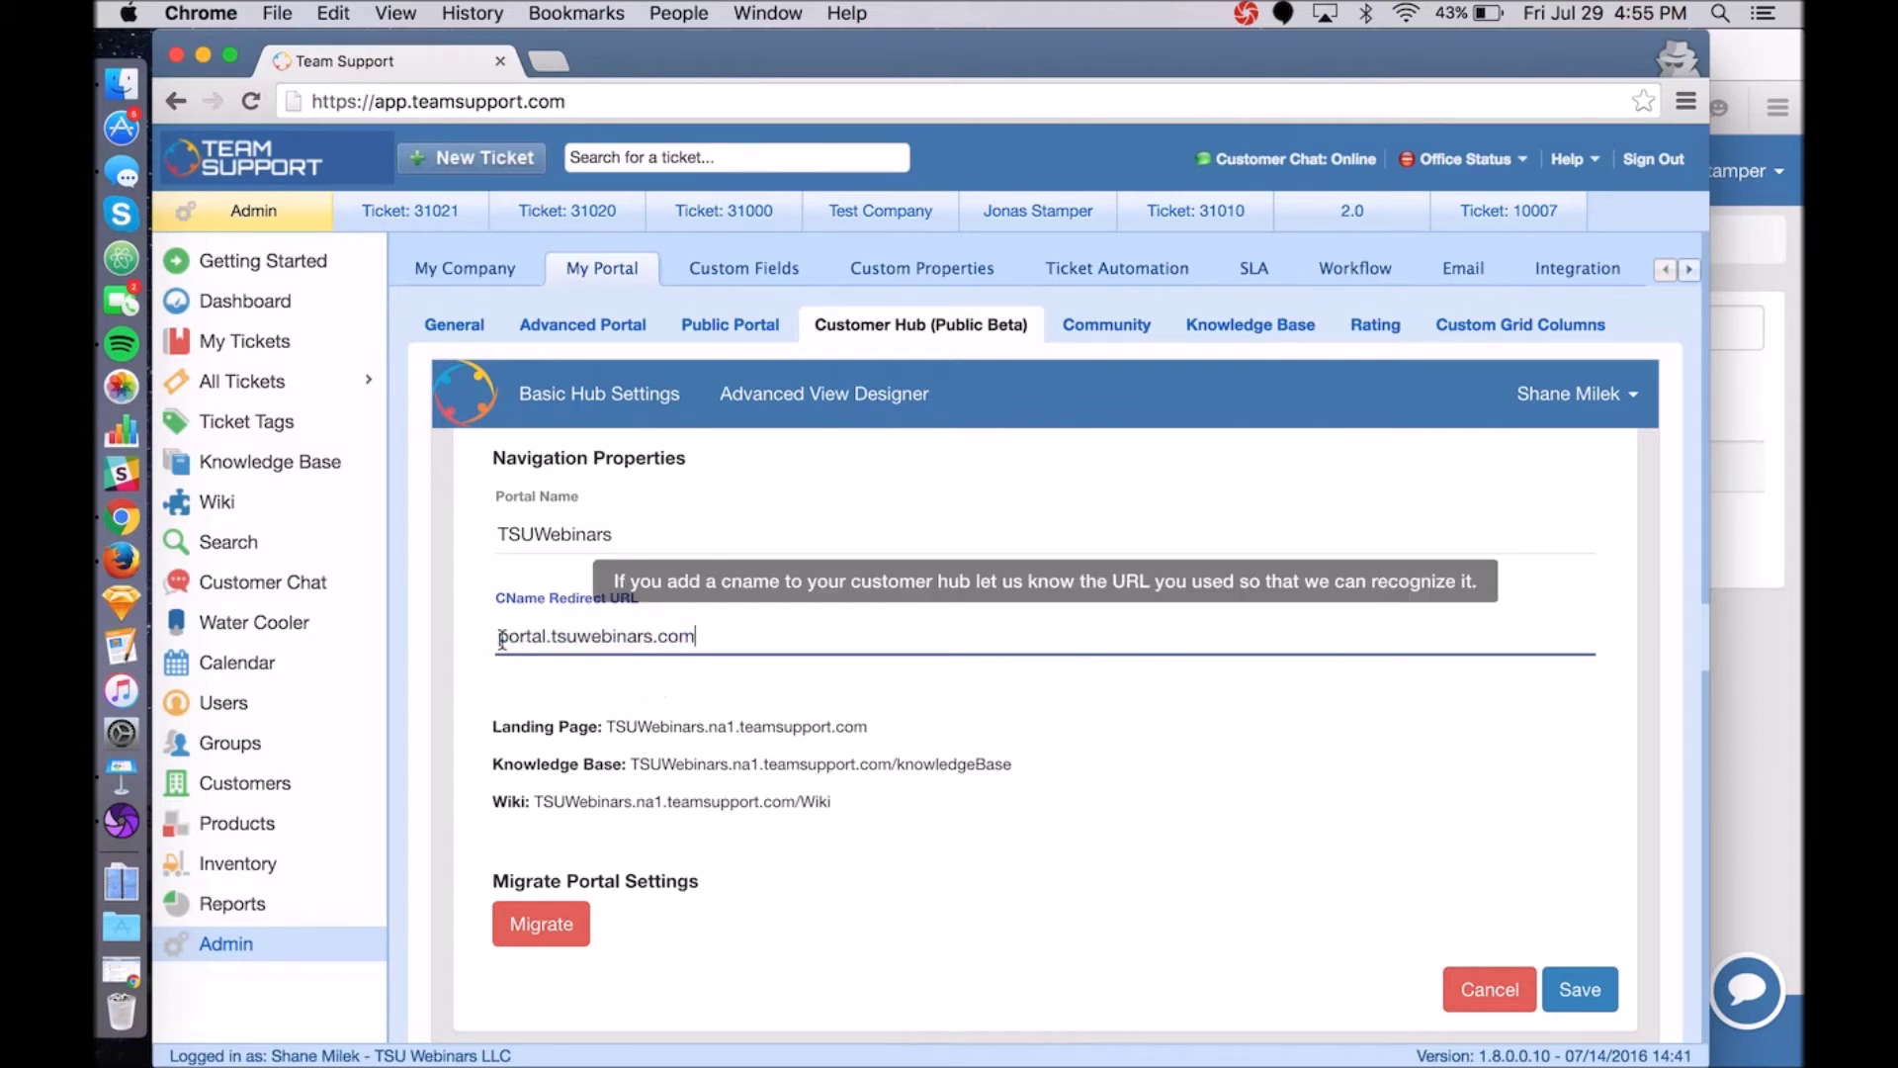
pyautogui.moveTo(696, 637); pyautogui.dragTo(486, 643)
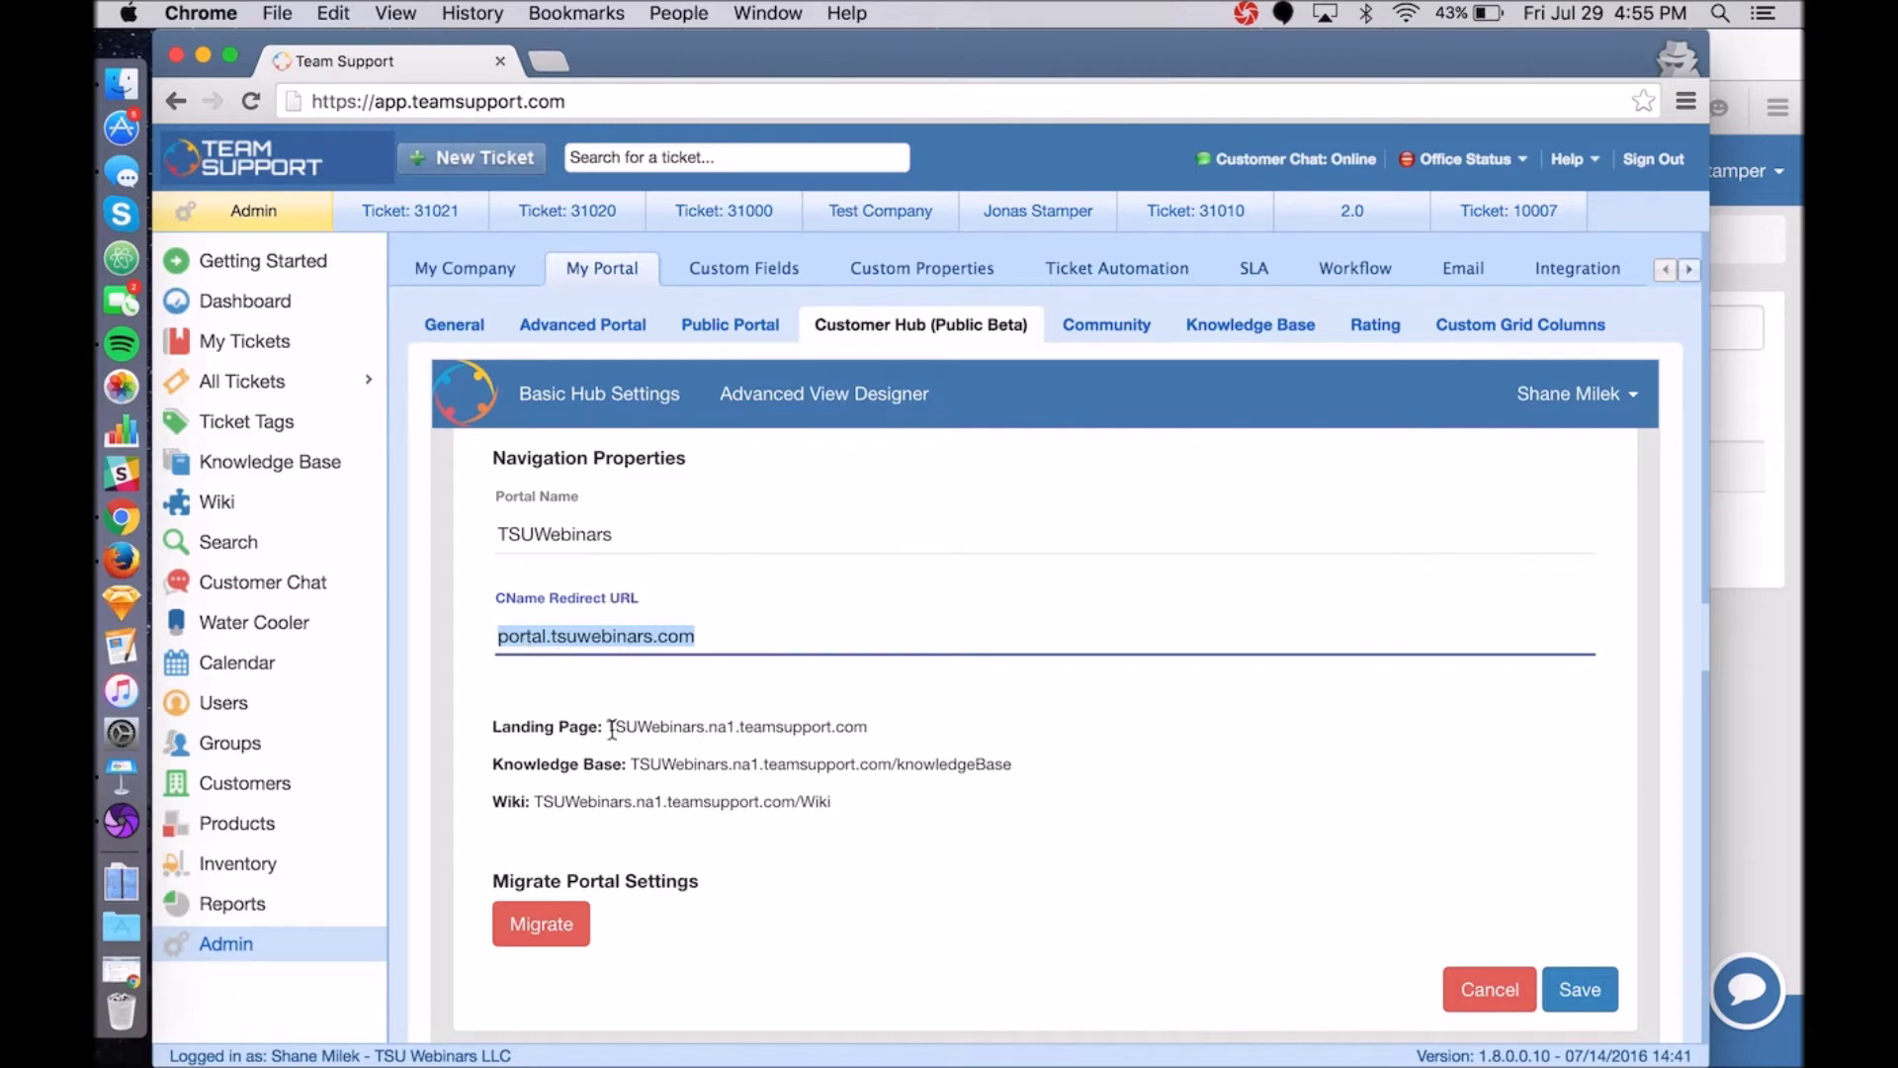
pyautogui.moveTo(604, 725); pyautogui.dragTo(875, 726)
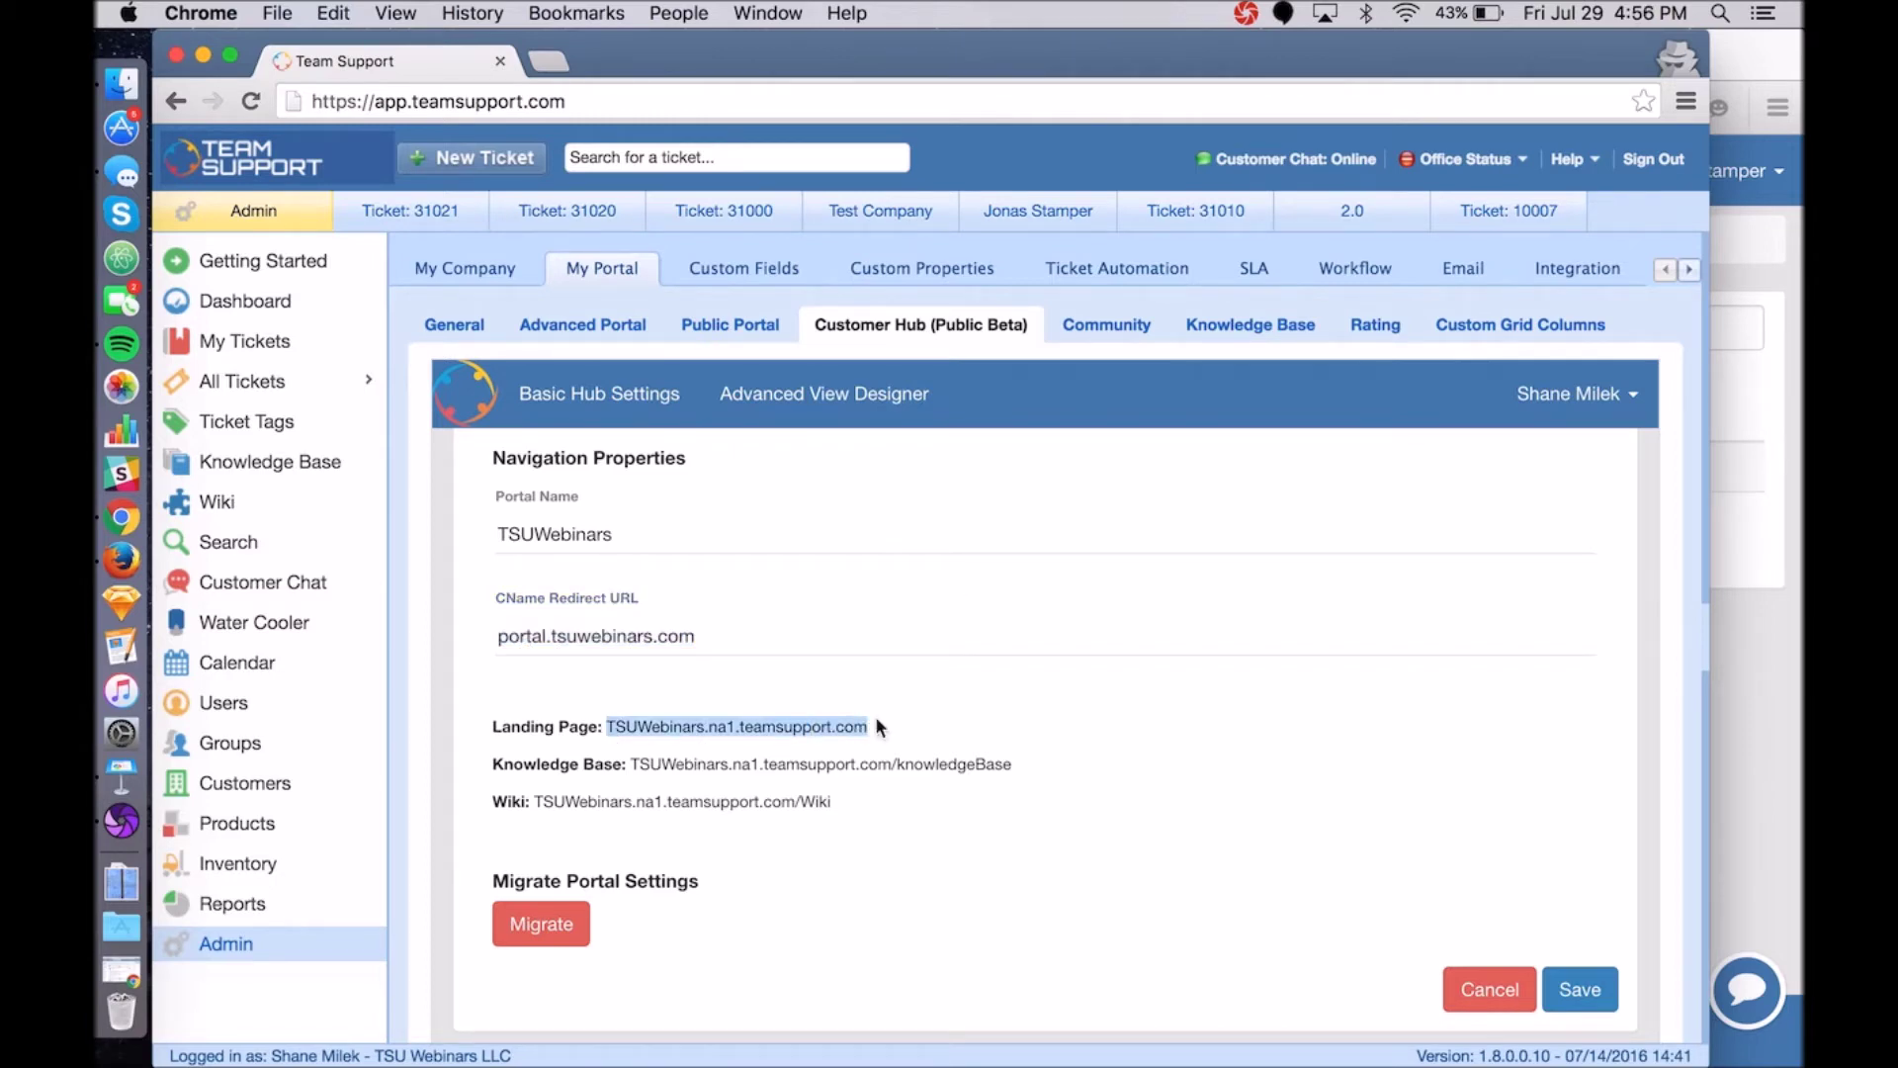
# Search the documentation for 'cname' and read the 'Changing the Customer Hub URL' article.
pyautogui.click(1567, 158)
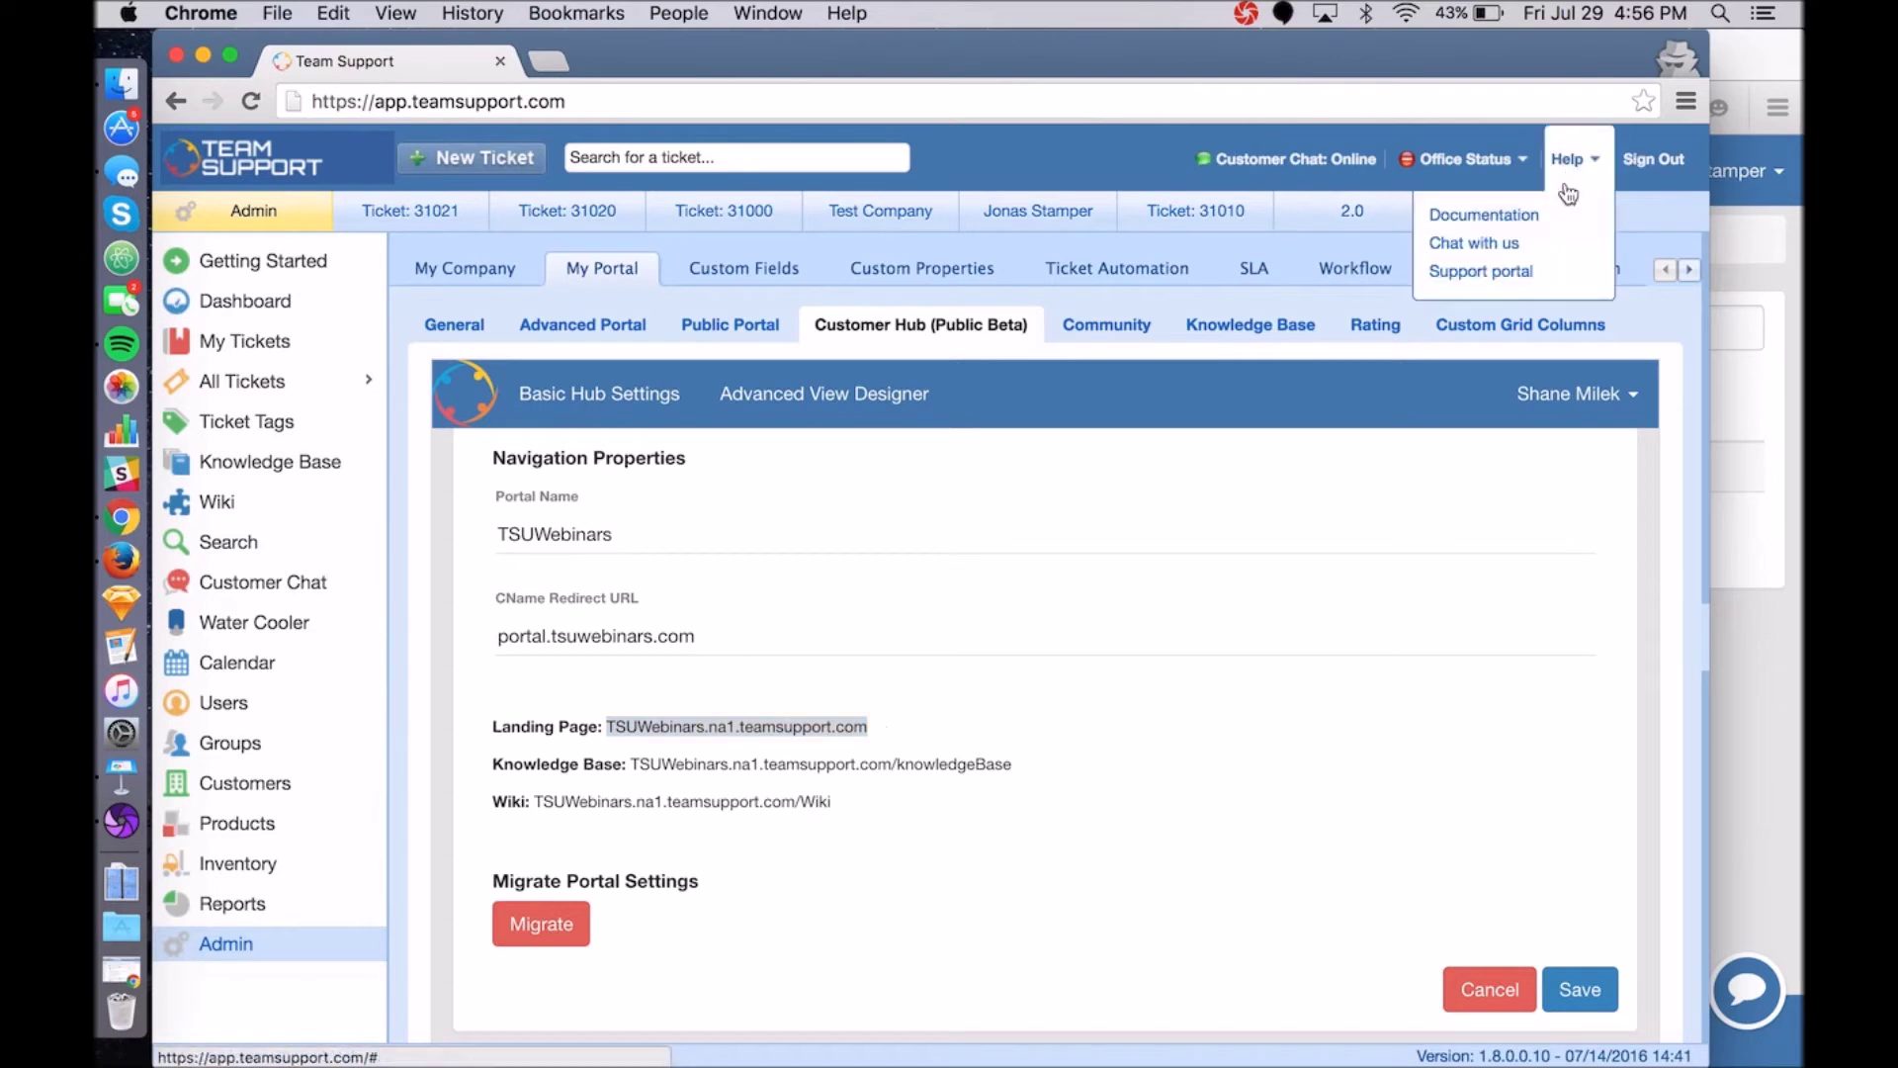
pyautogui.click(1512, 210)
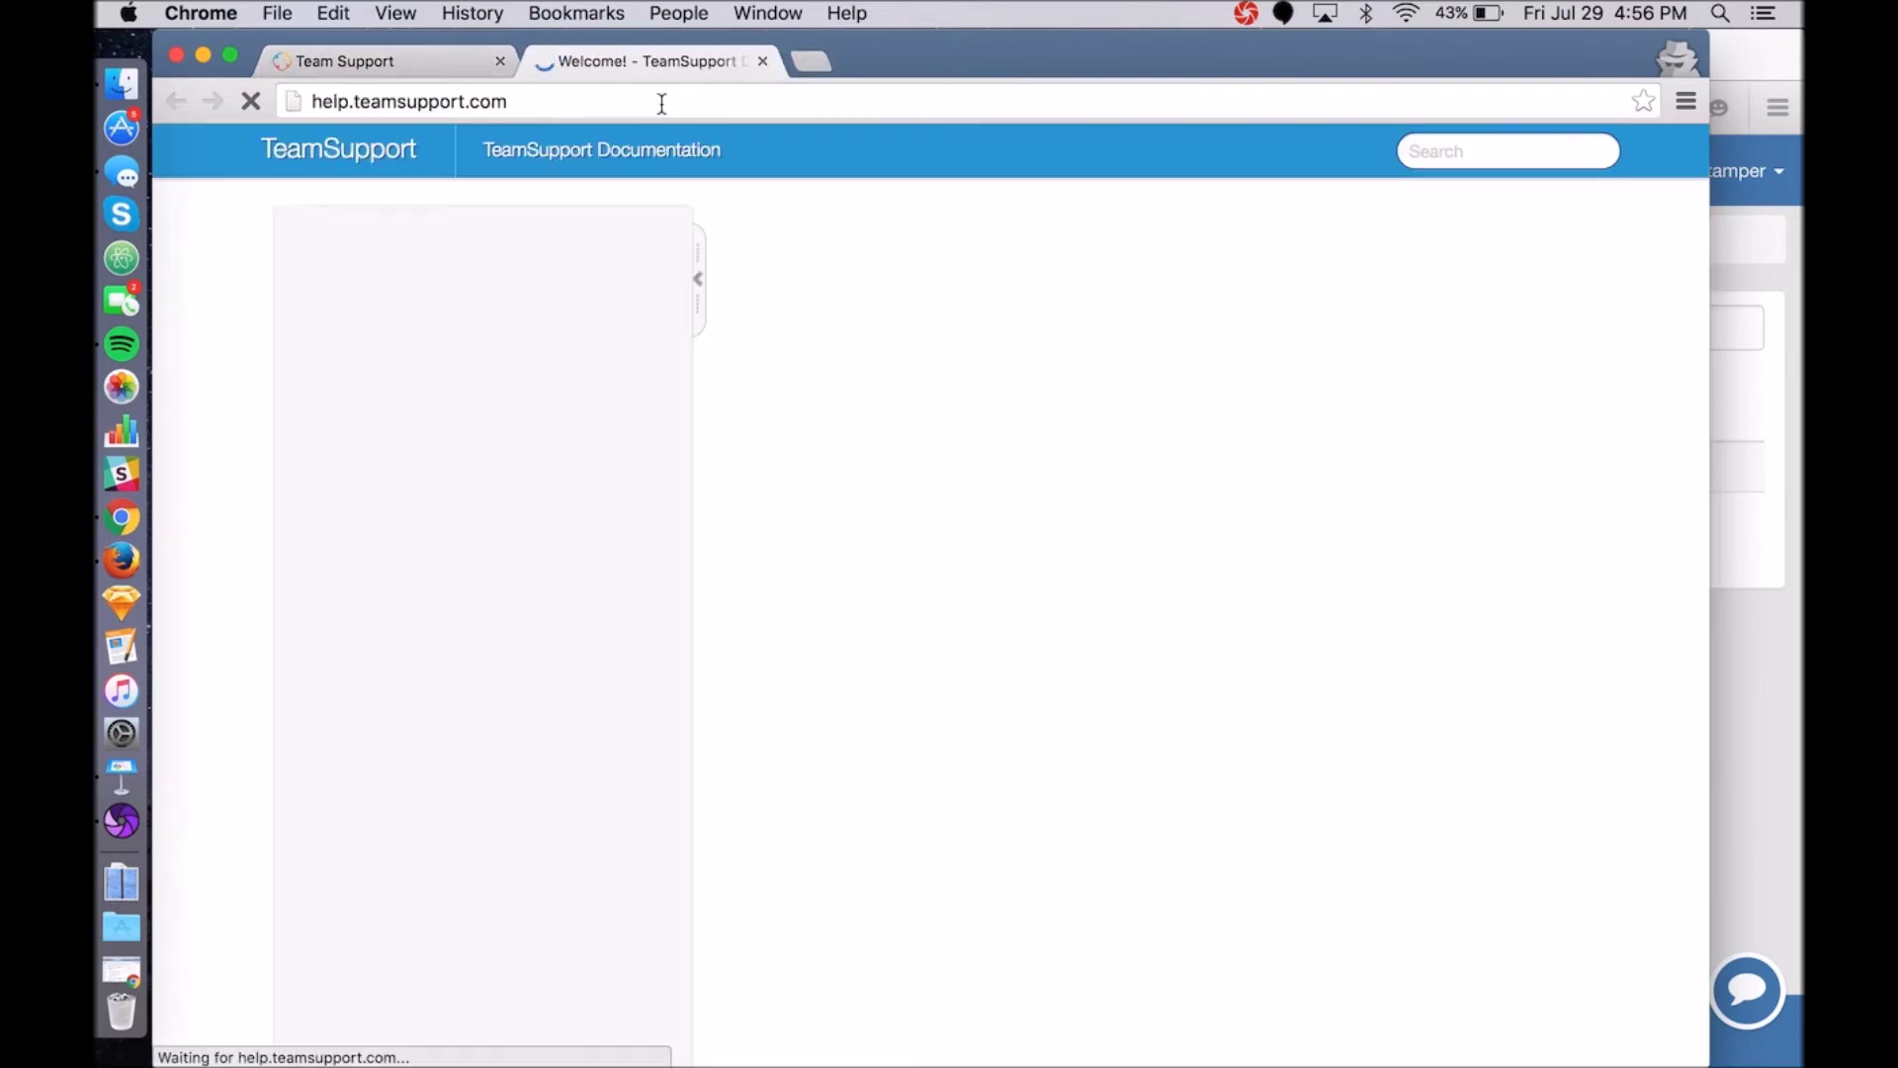
pyautogui.click(1451, 150)
pyautogui.write('cname')
pyautogui.press('Return')
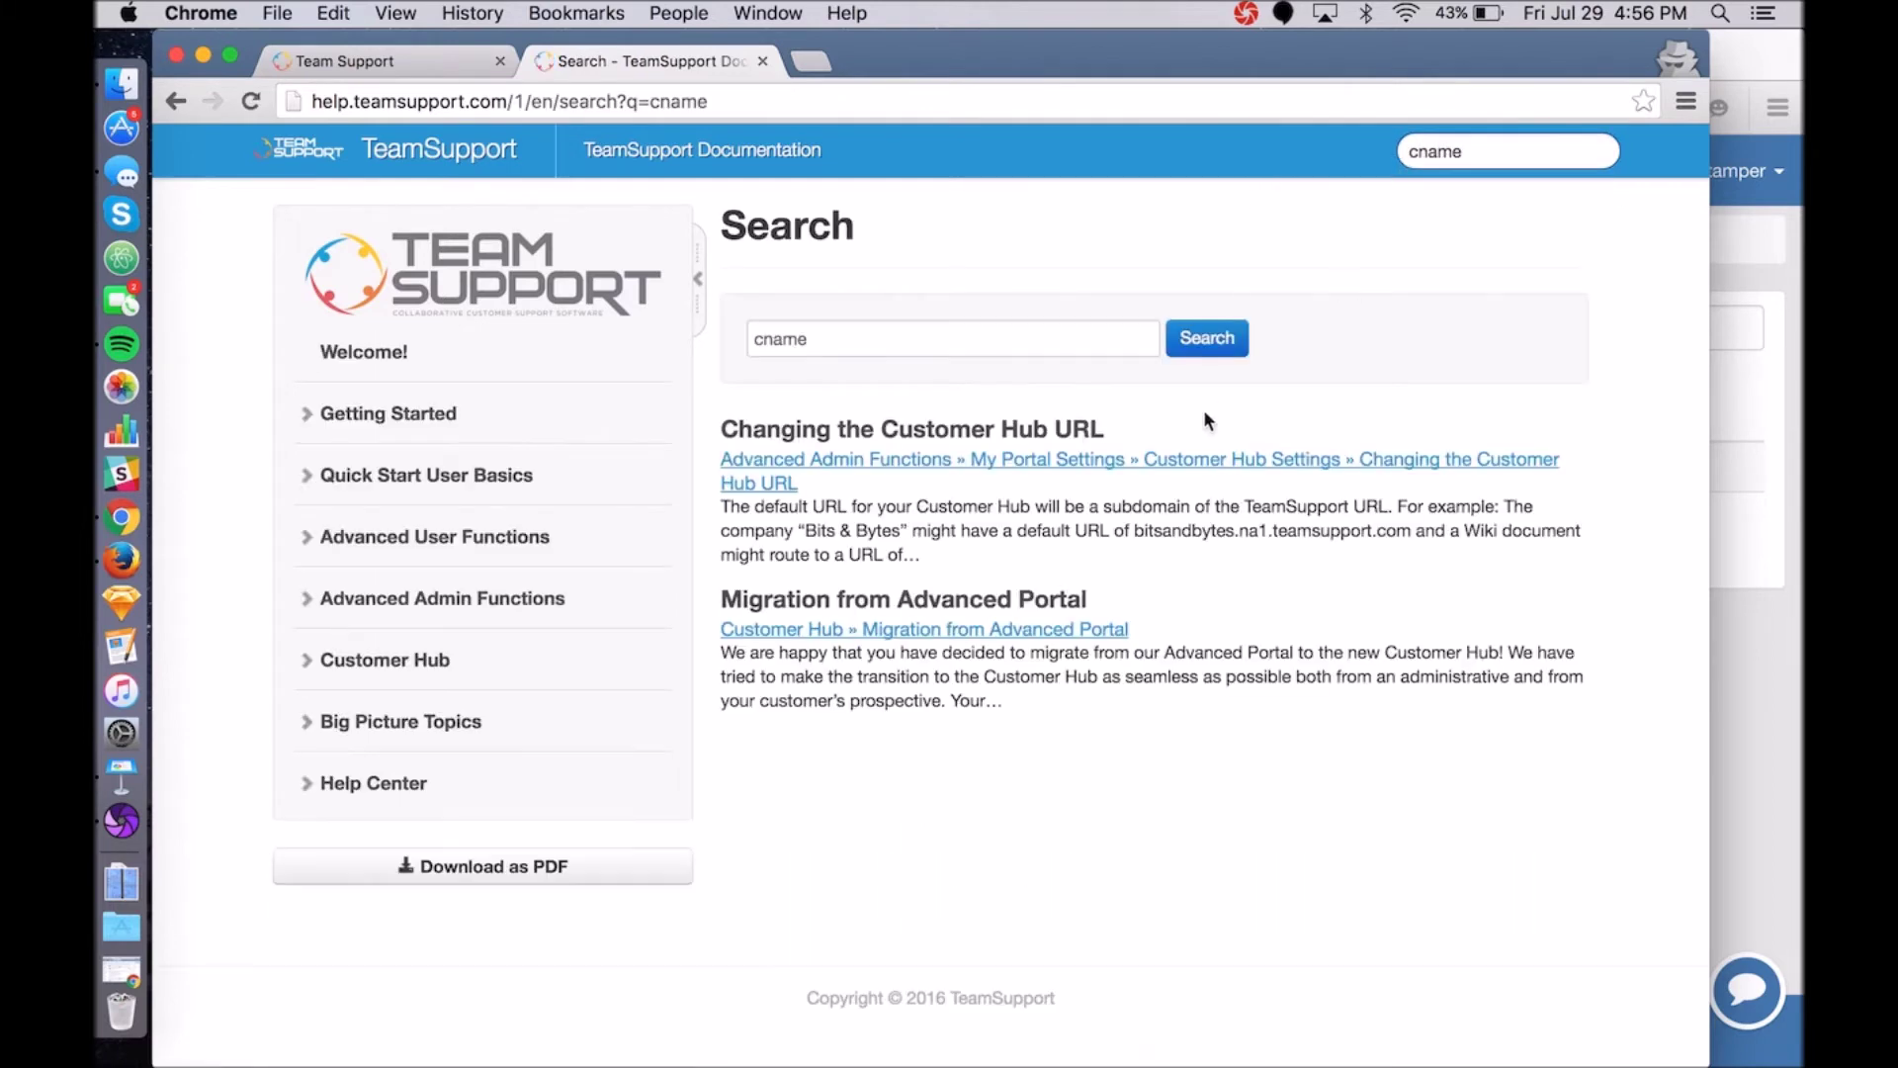
pyautogui.click(1186, 460)
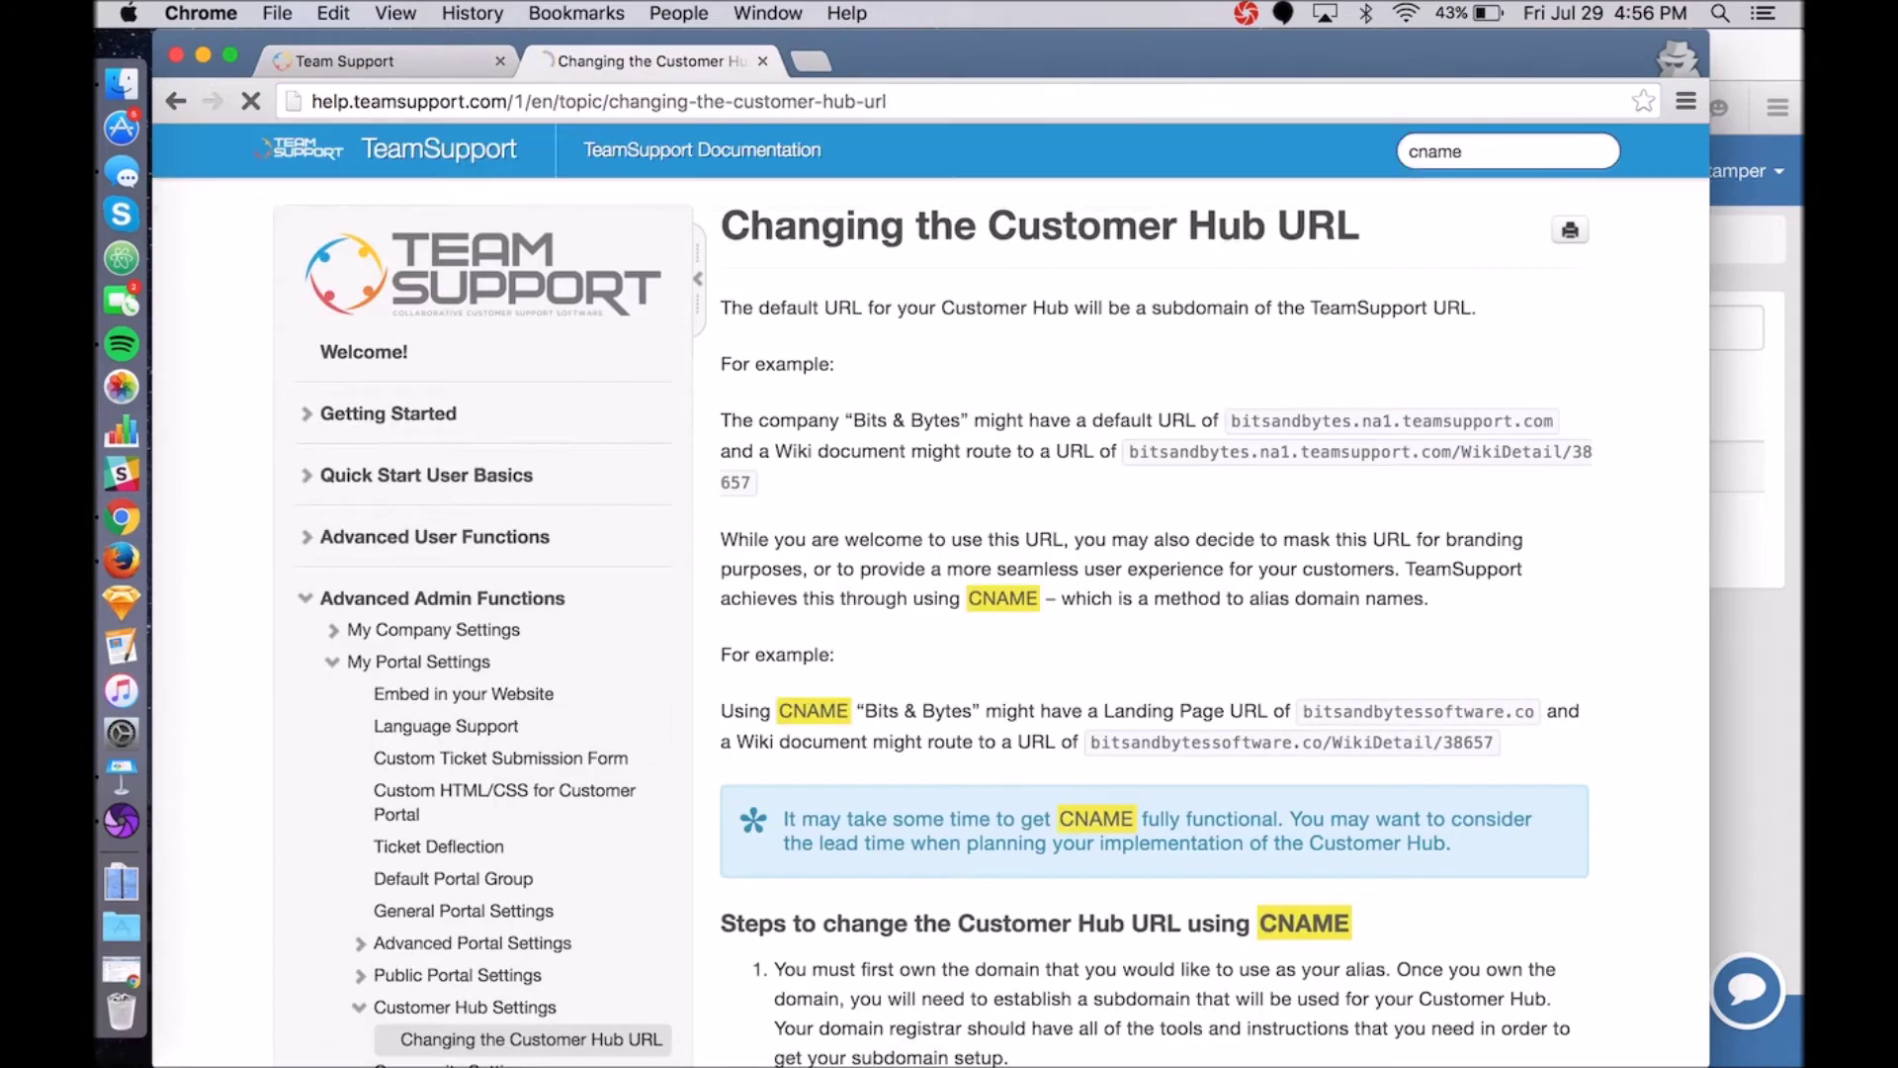
pyautogui.scroll(-4, 931, 627)
pyautogui.scroll(-10, 931, 627)
pyautogui.scroll(15, 931, 626)
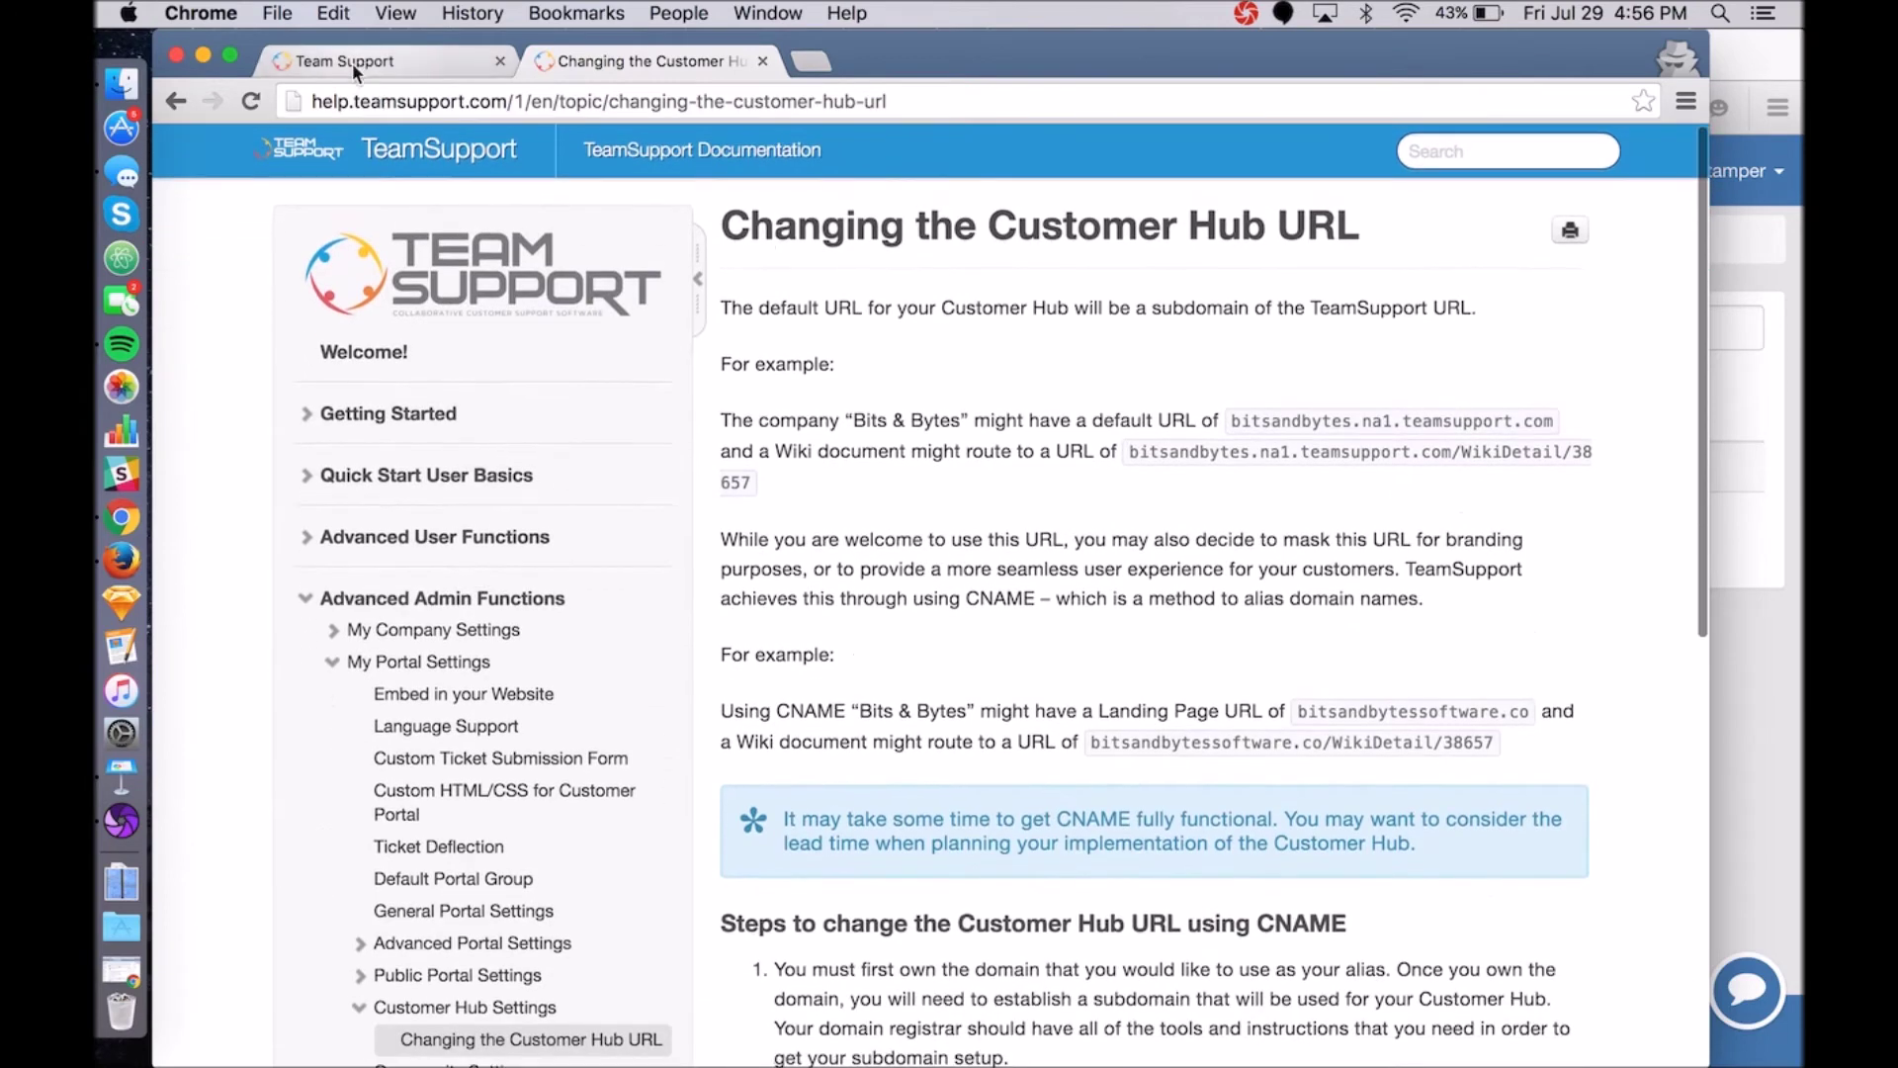
pyautogui.click(352, 63)
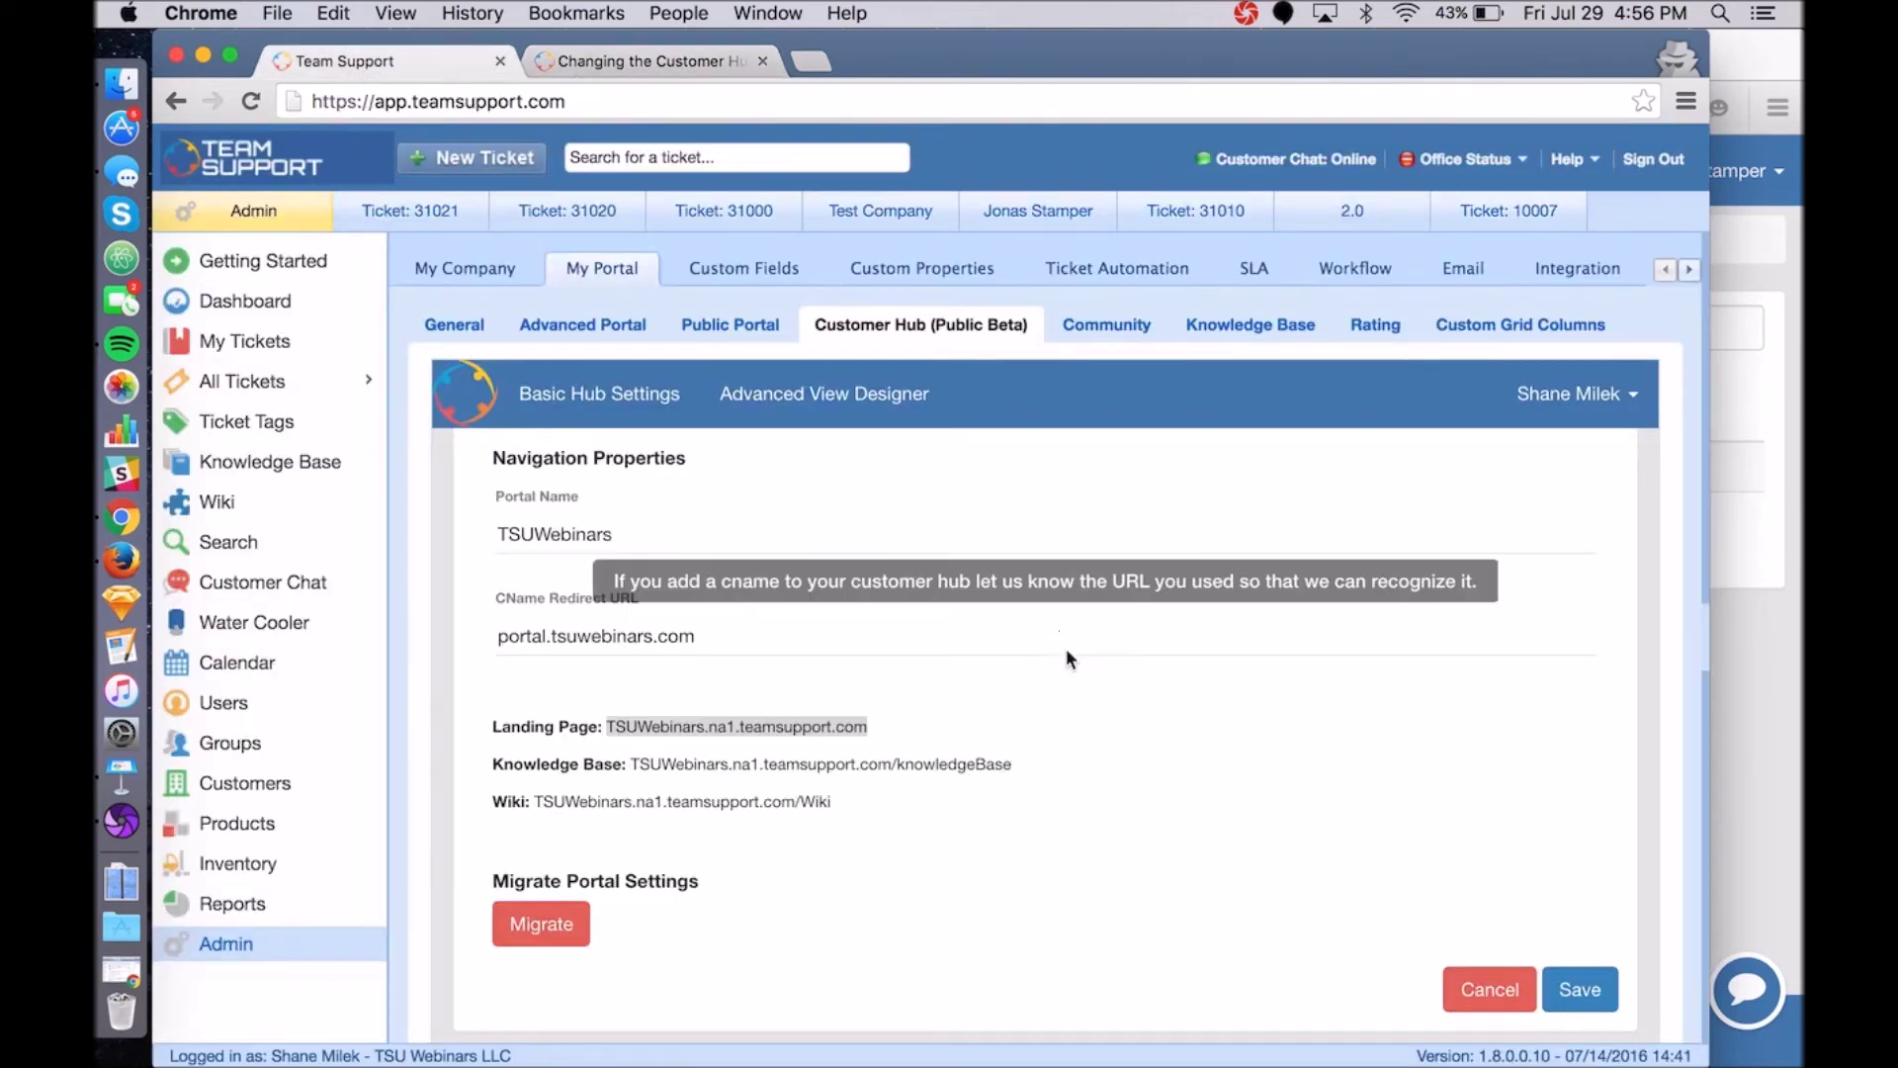
# Compare the Advanced Portal and General portal settings with the Customer Hub settings.
pyautogui.scroll(-4, 1064, 690)
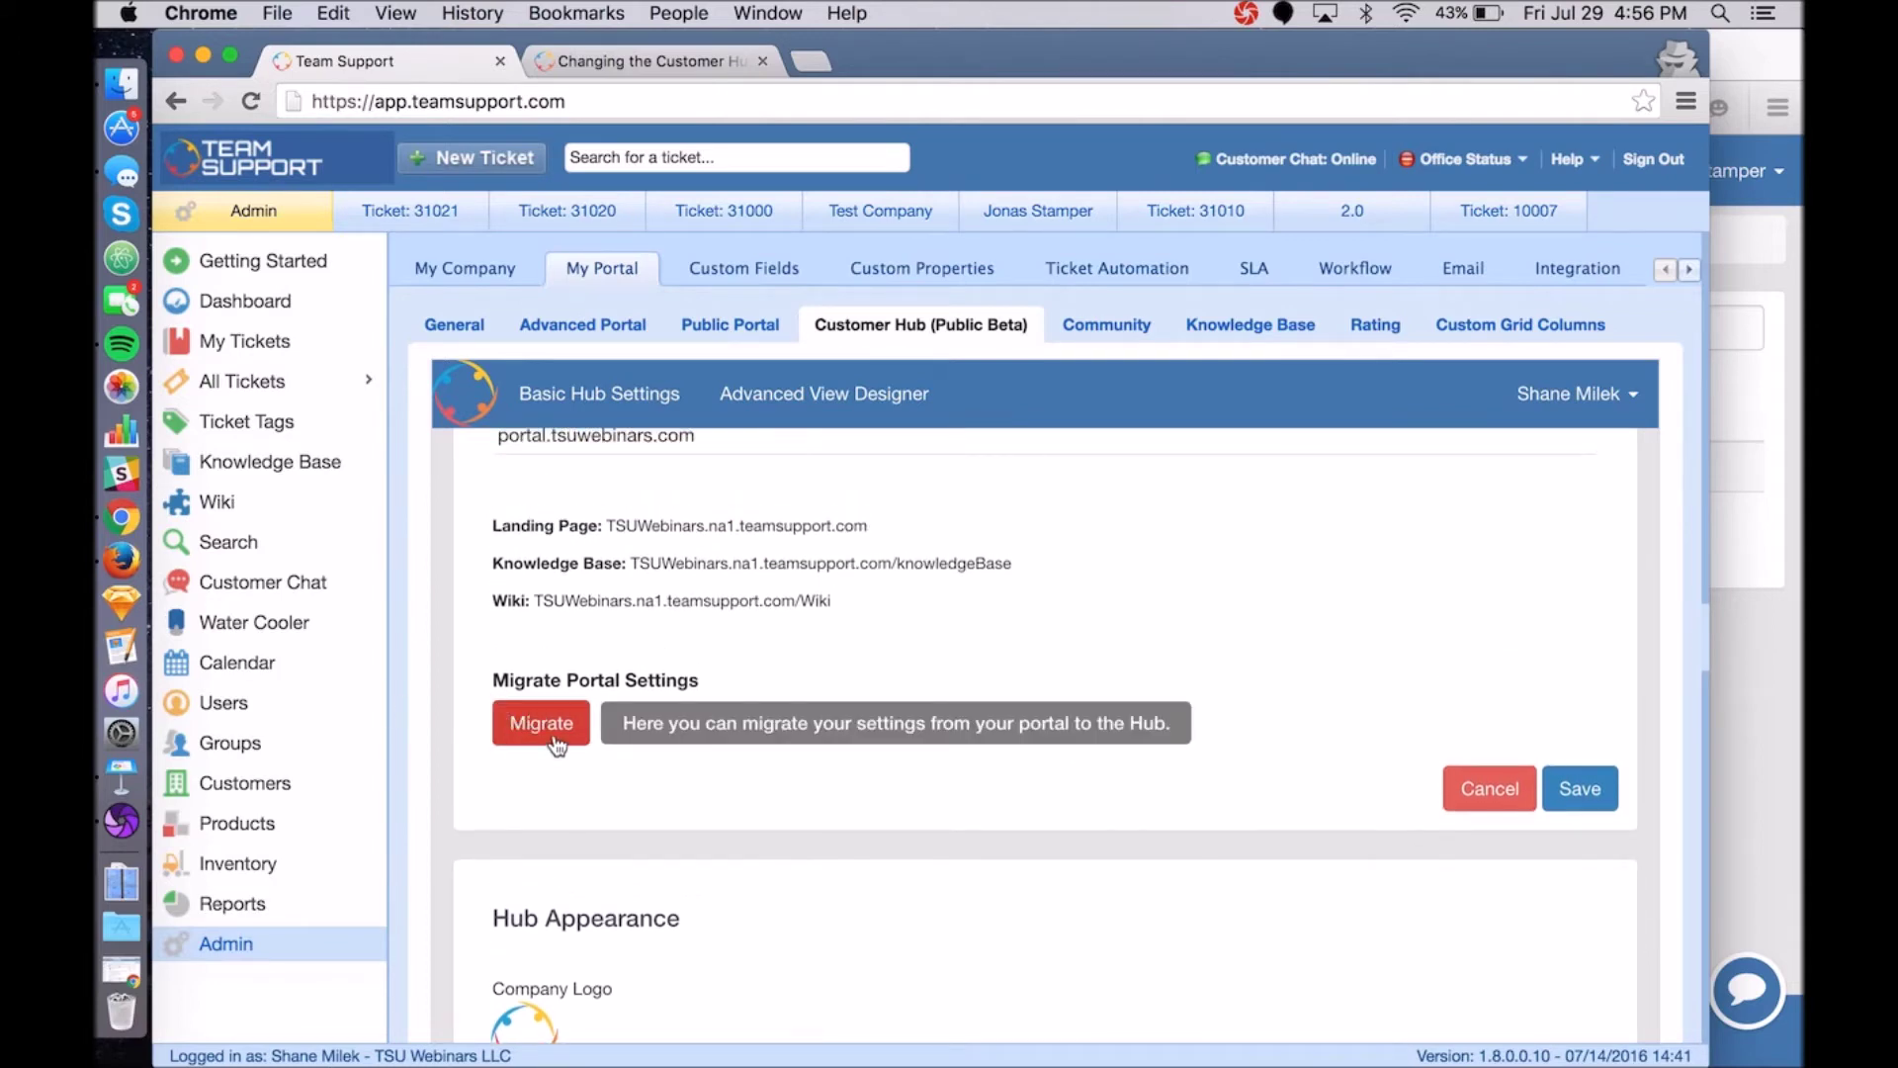
pyautogui.click(605, 327)
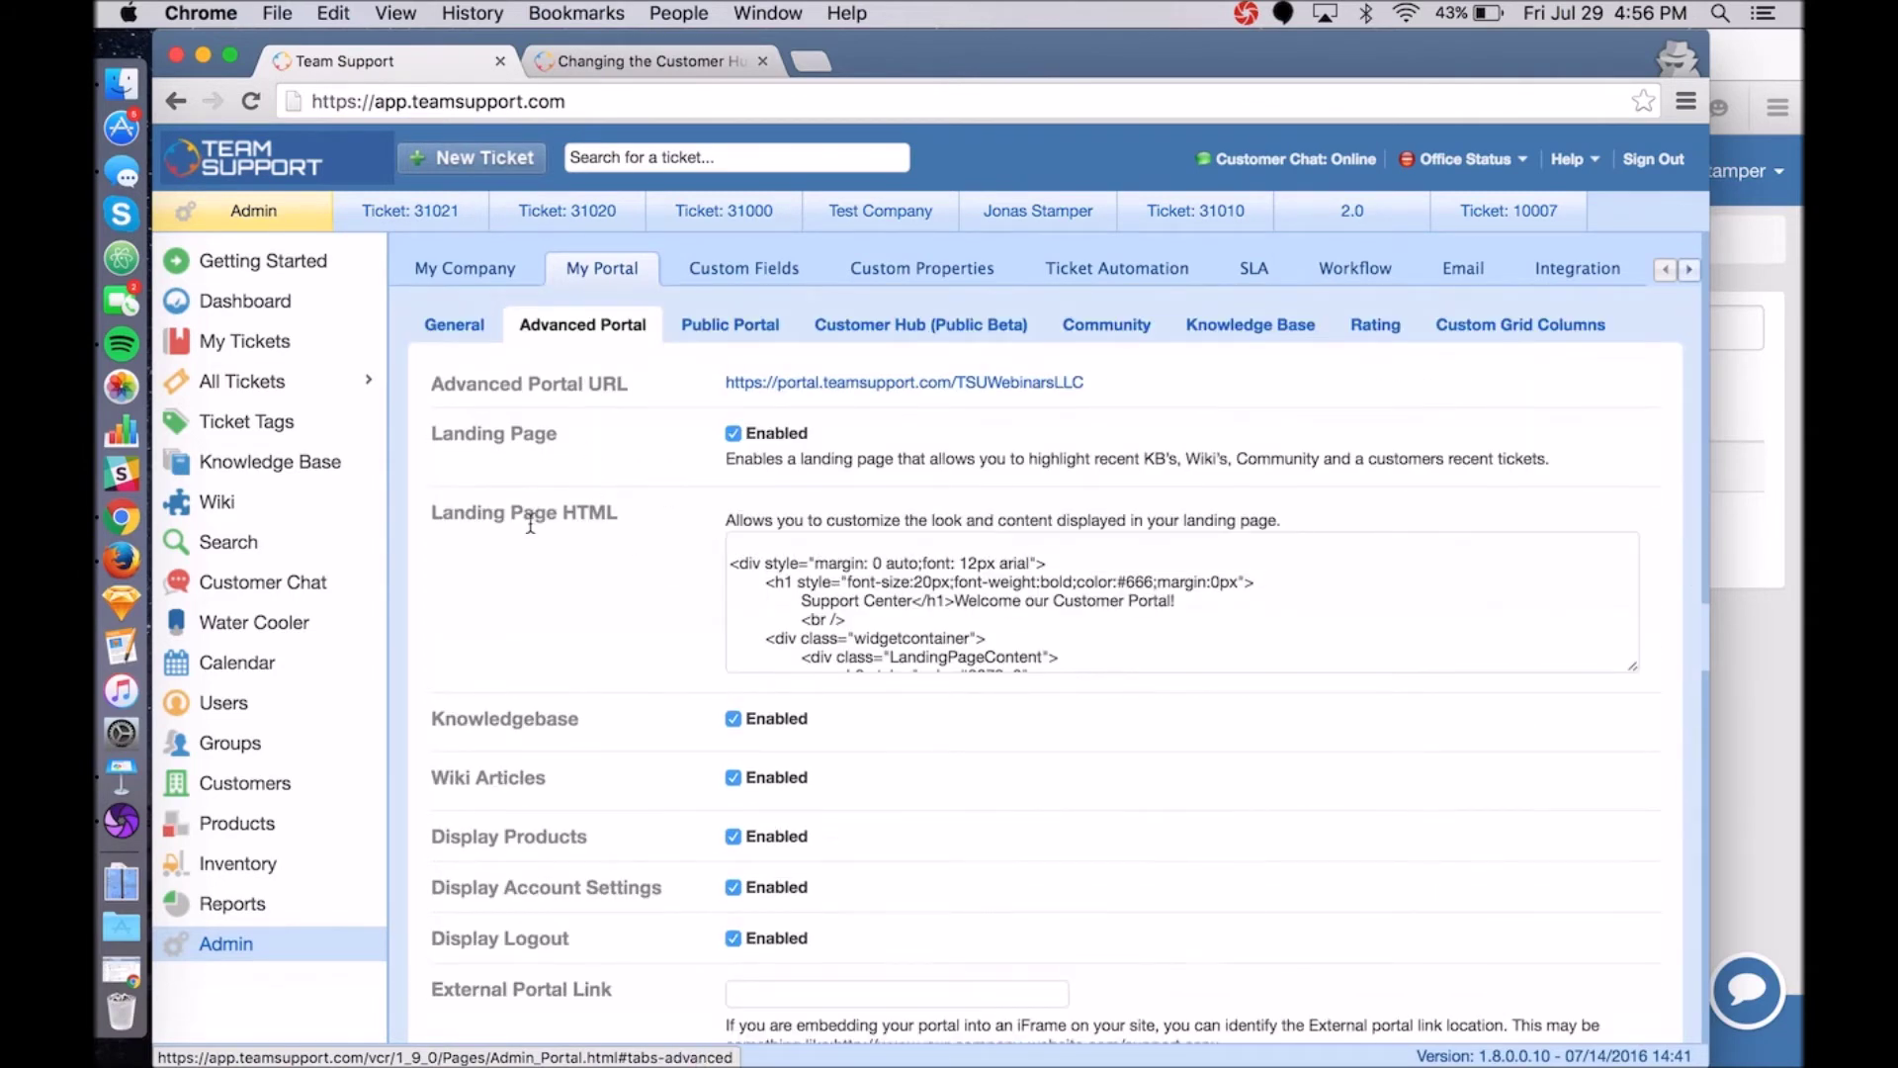
pyautogui.scroll(-10, 666, 591)
pyautogui.scroll(3, 666, 591)
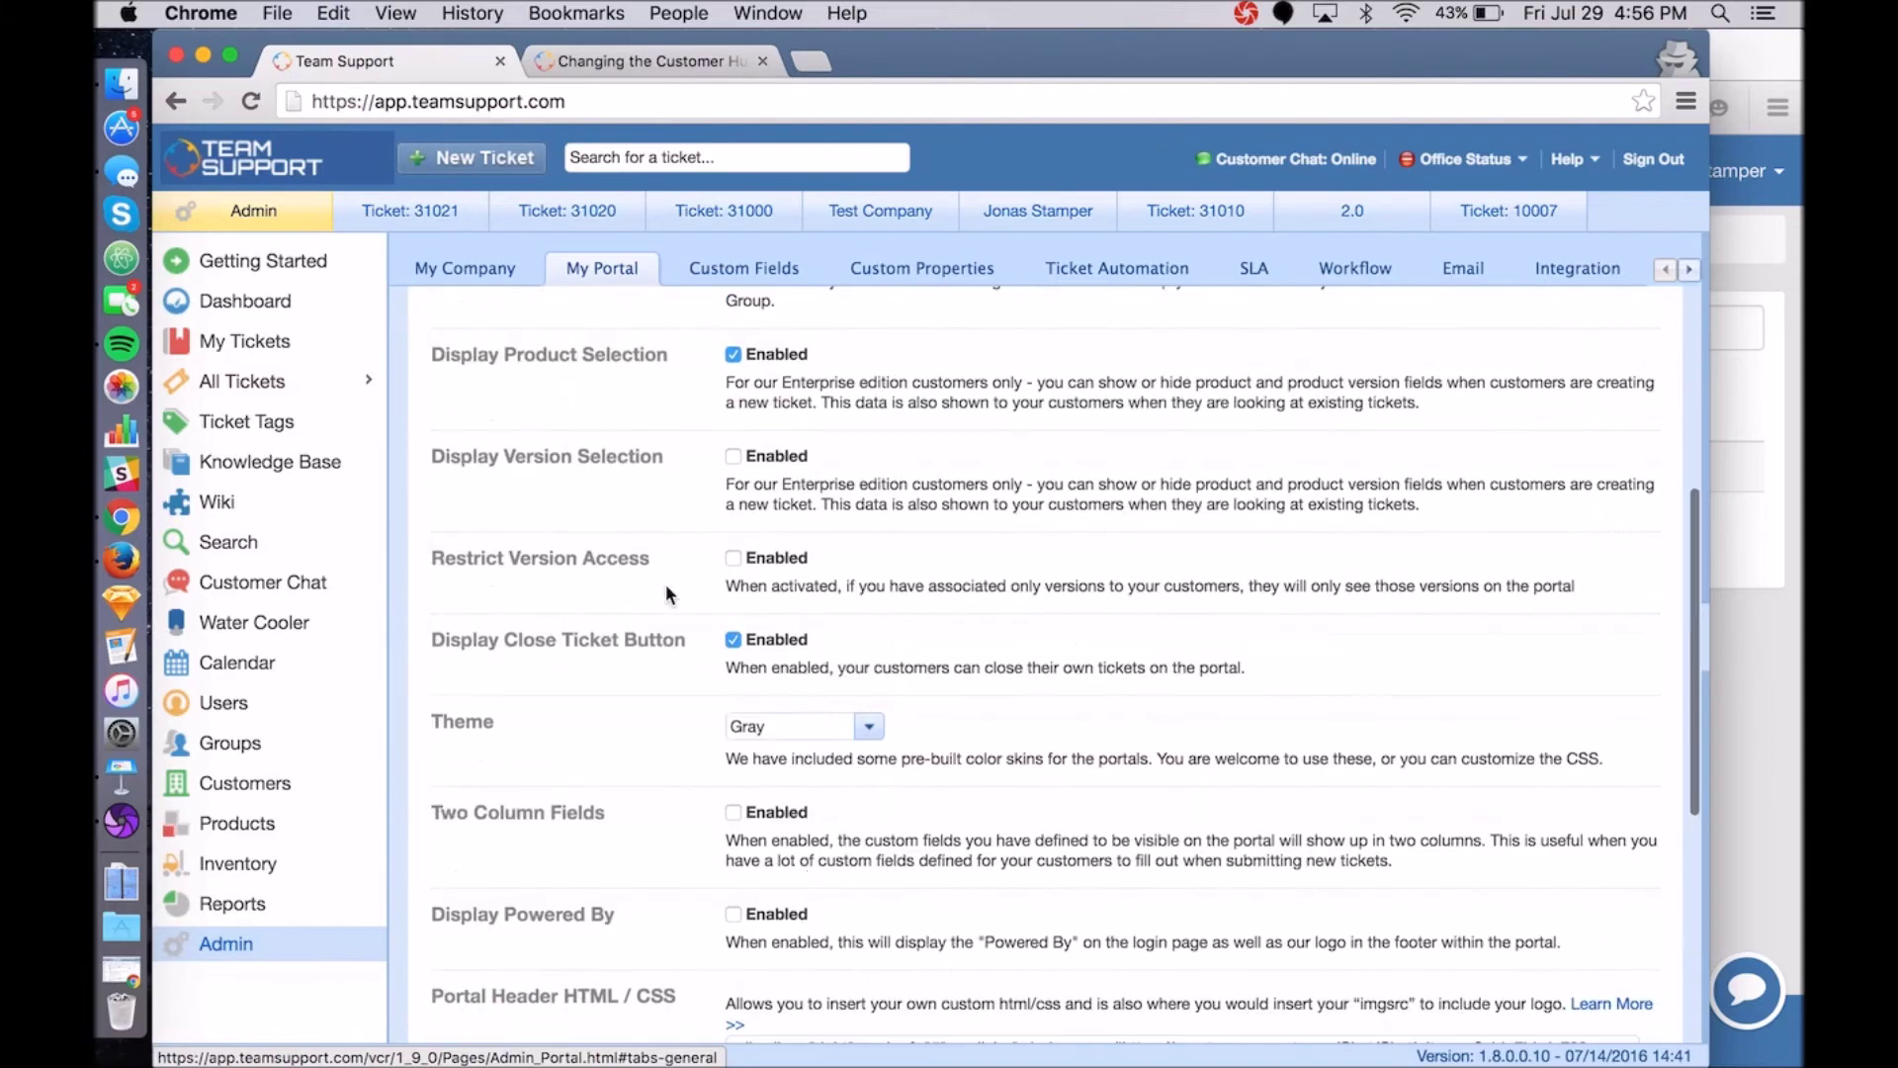
pyautogui.scroll(5, 623, 455)
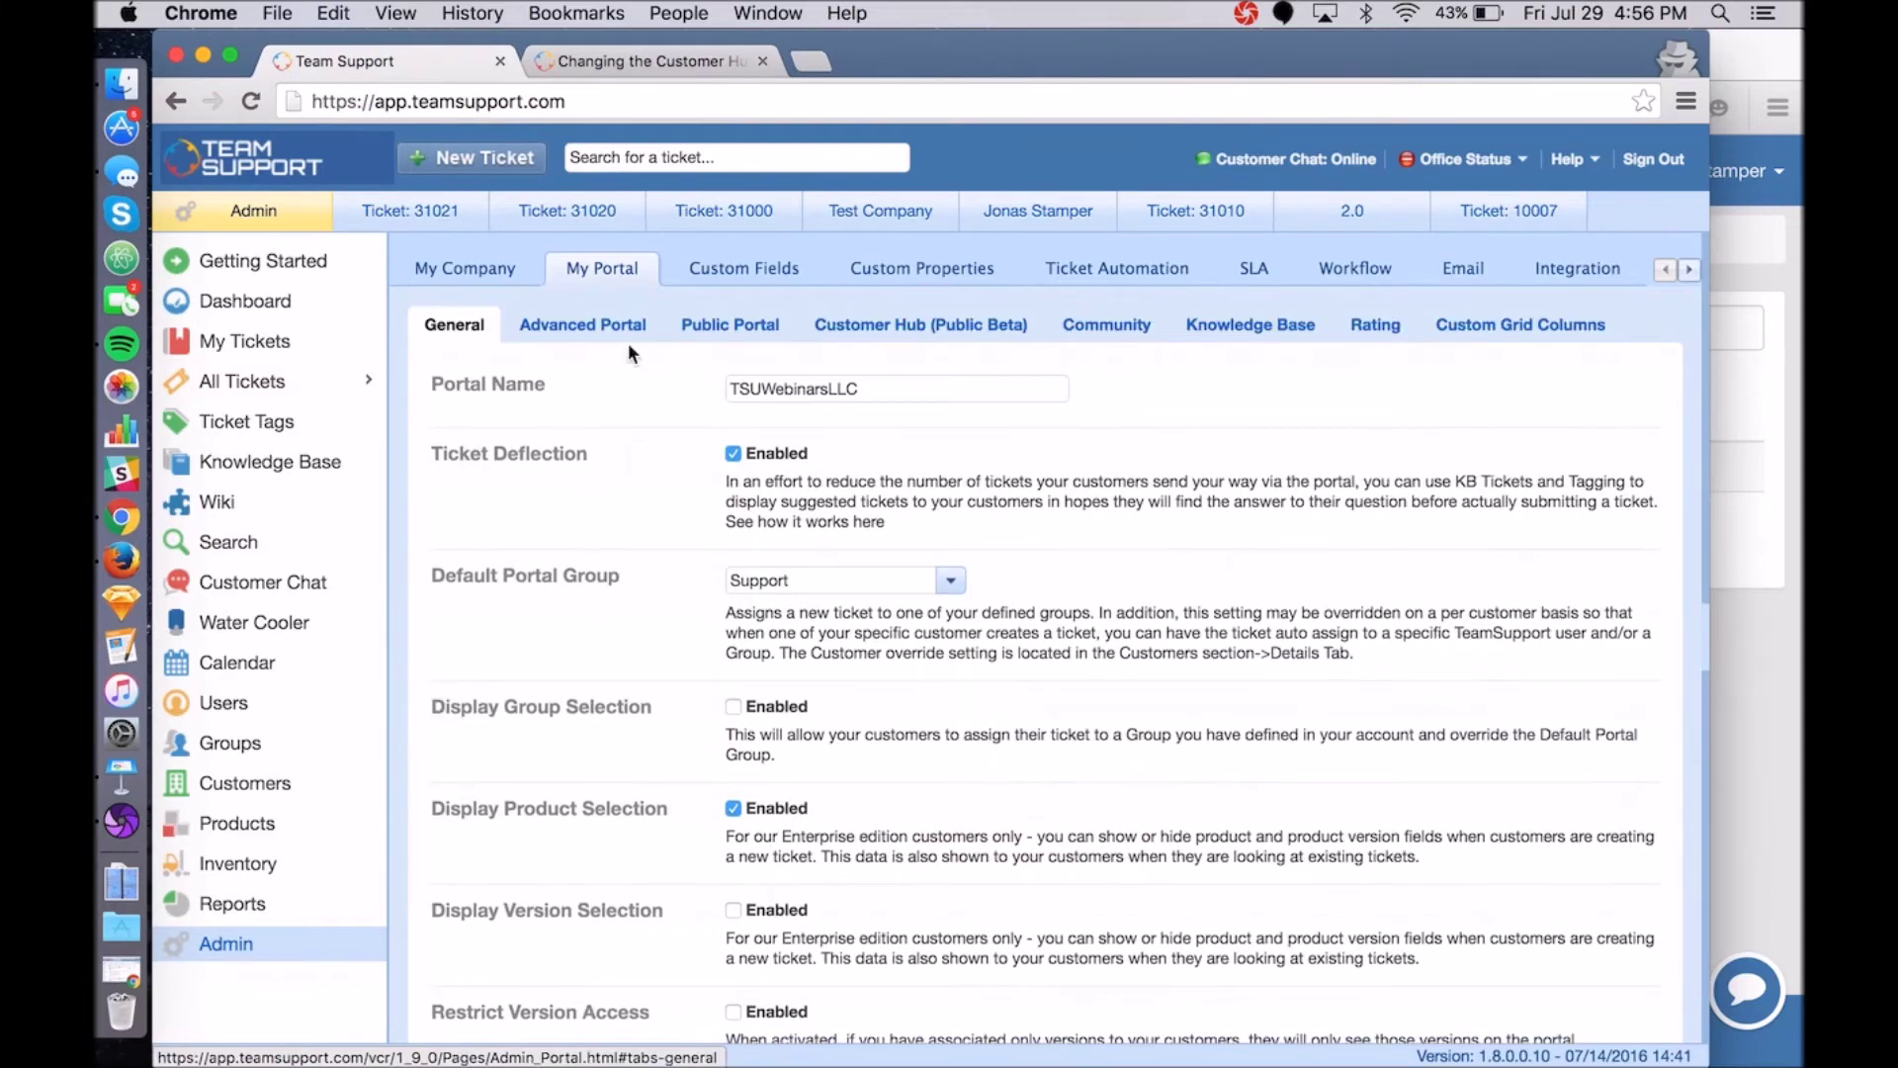
pyautogui.click(926, 329)
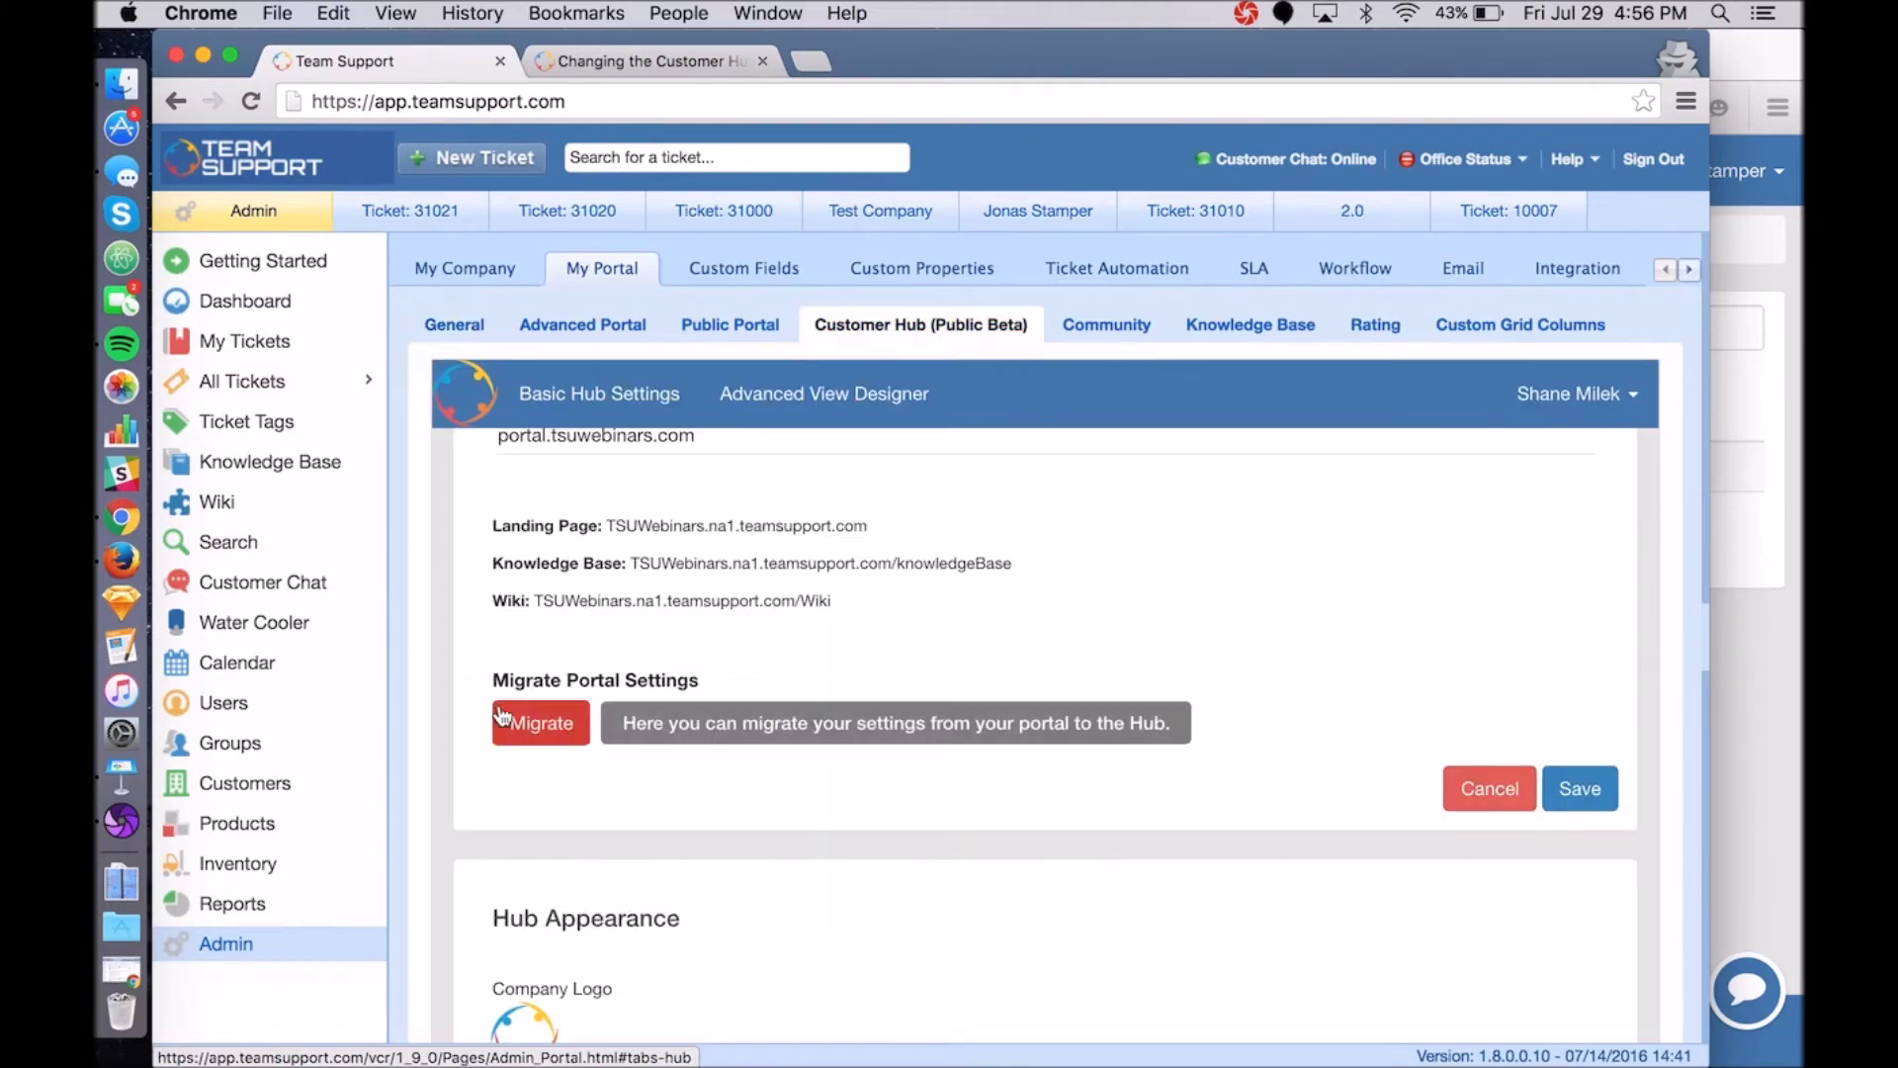
# Save the Customer Hub basic settings and bring up the Hub Appearance options.
pyautogui.scroll(3, 773, 739)
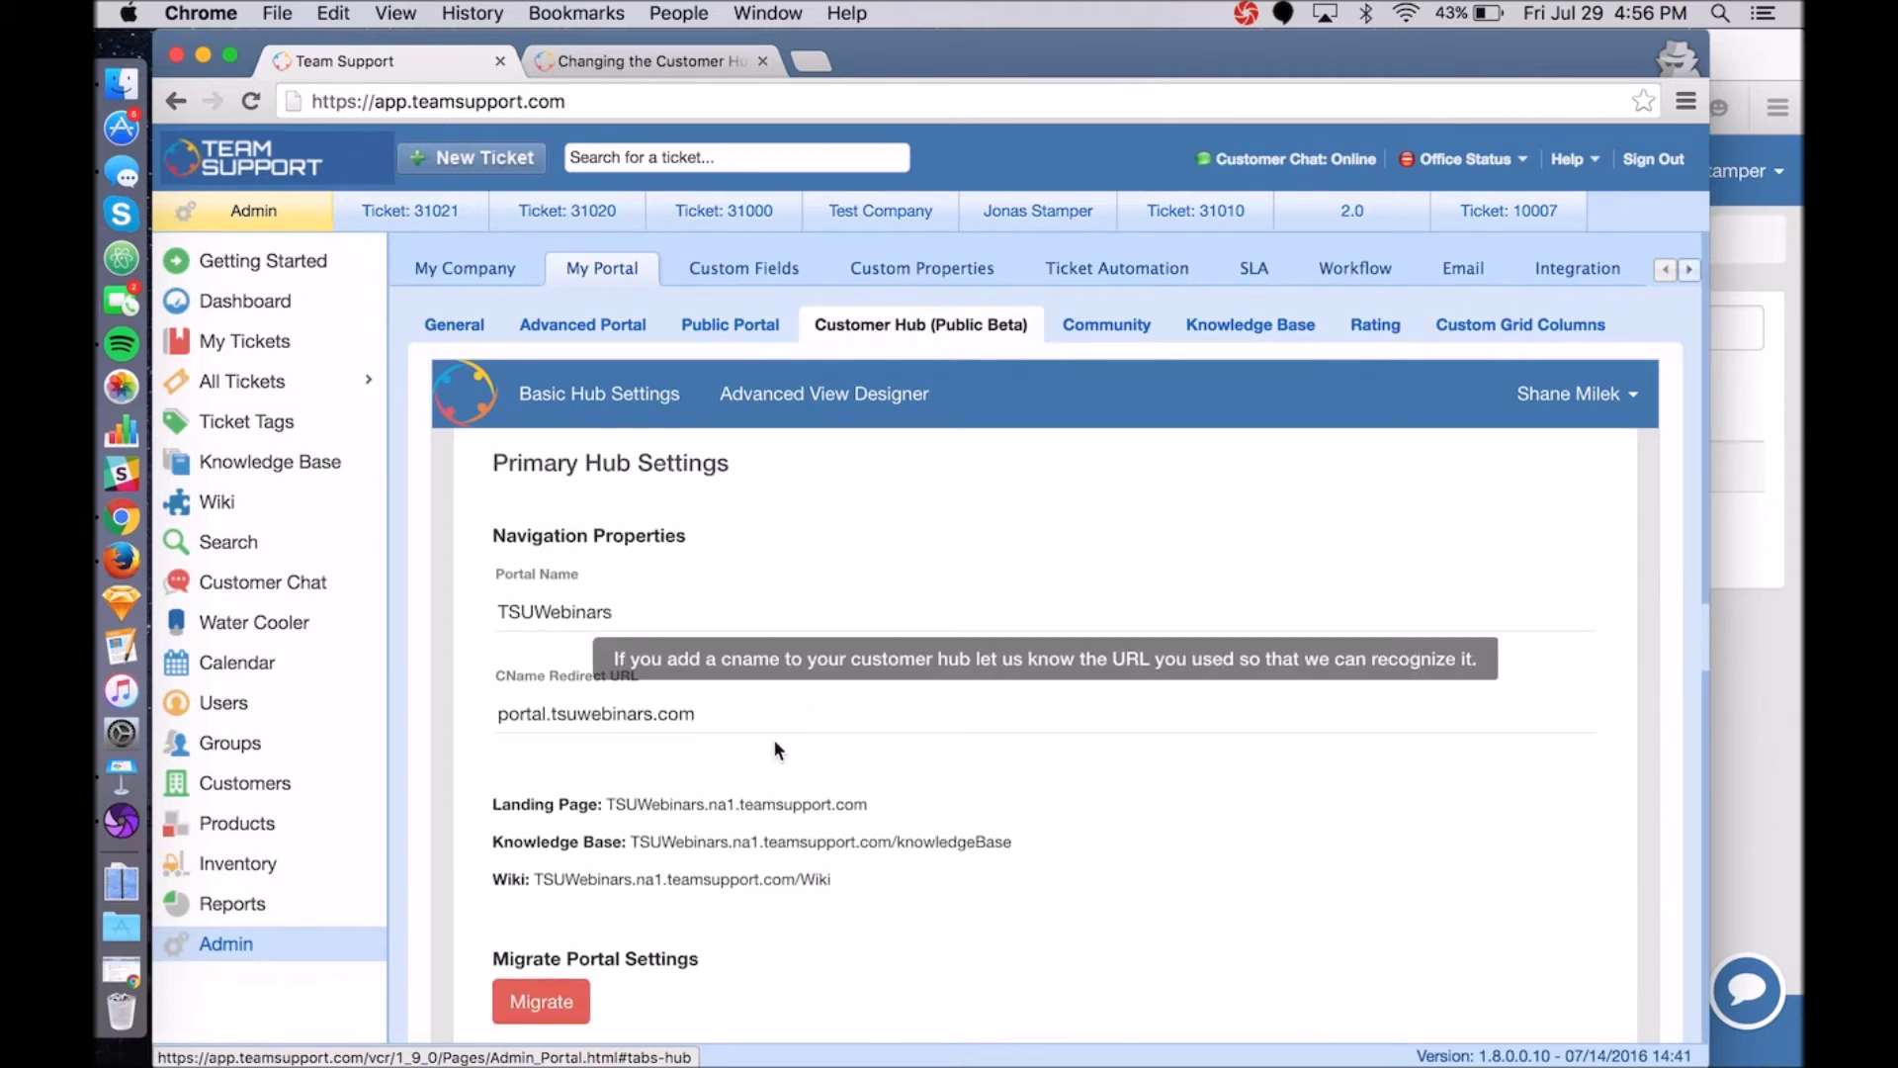
pyautogui.scroll(-1, 773, 738)
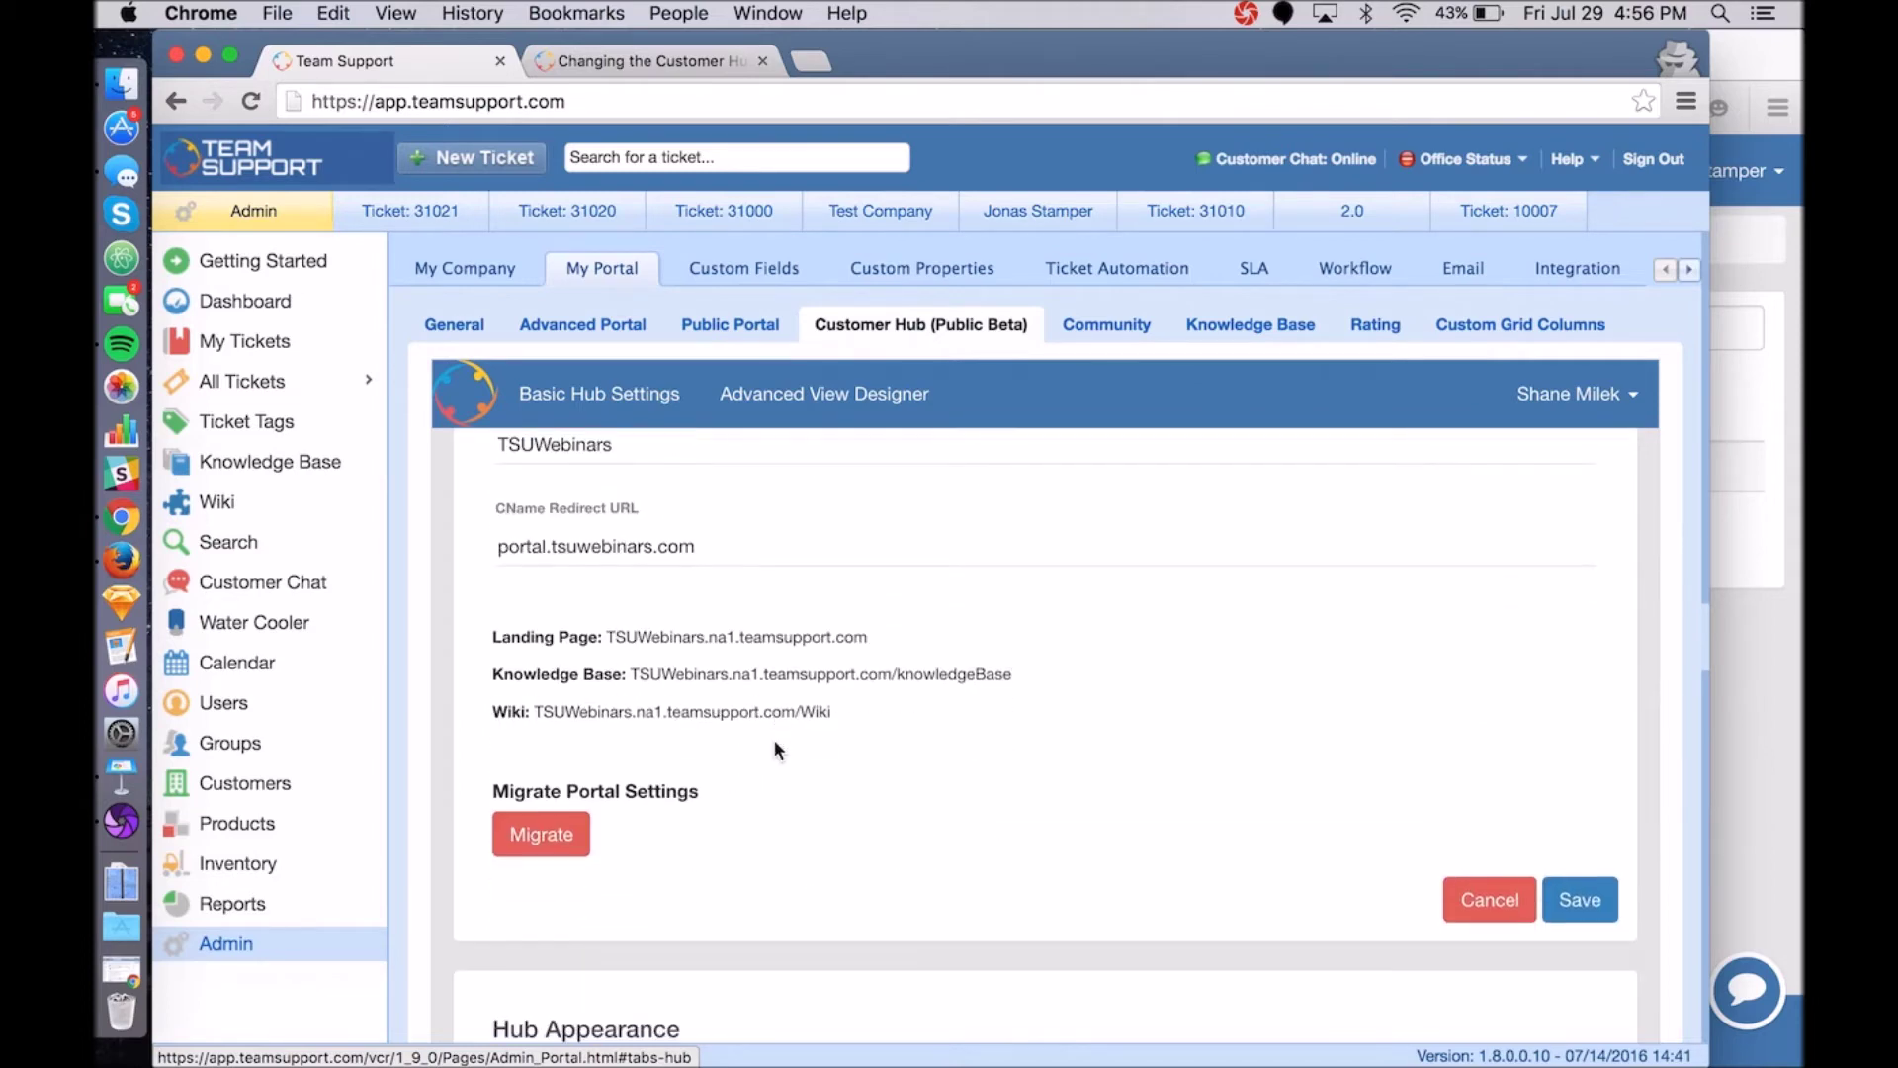
pyautogui.click(1571, 900)
pyautogui.scroll(-10, 1136, 756)
pyautogui.scroll(3, 1137, 755)
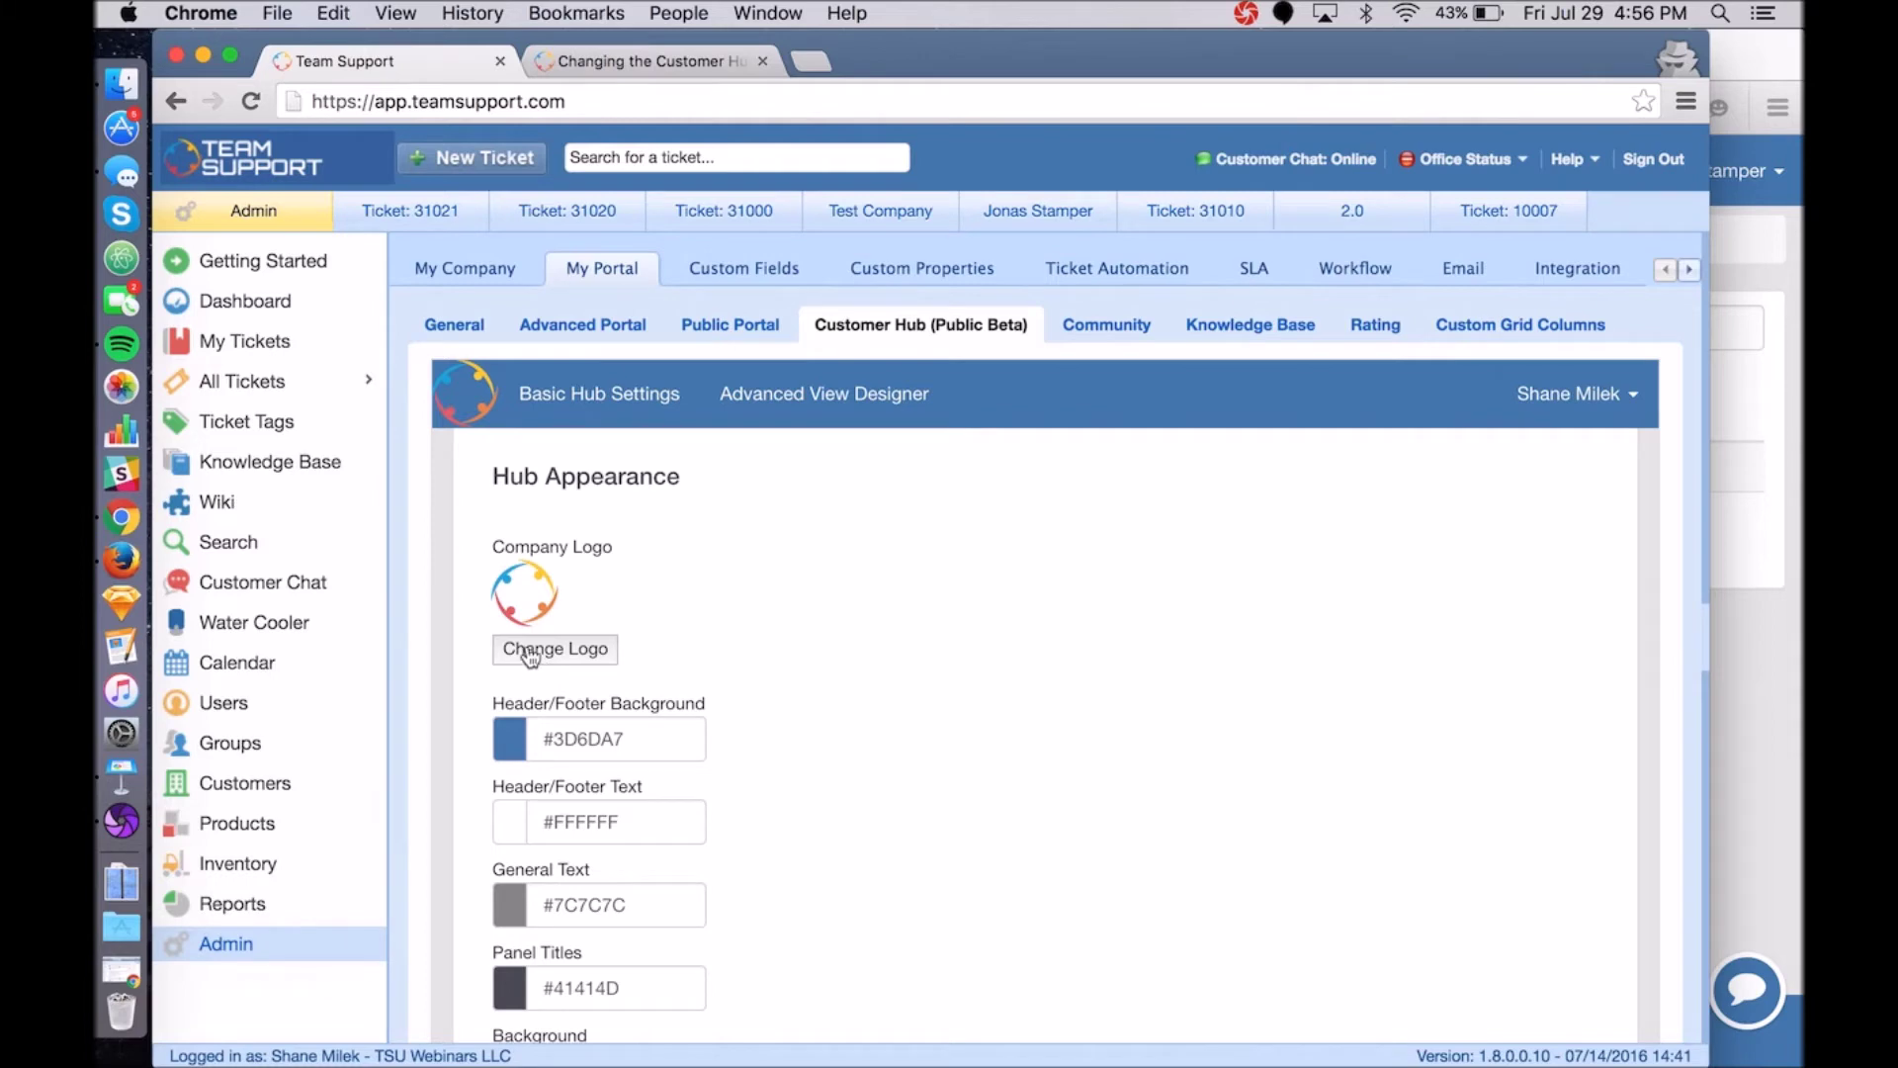
# Sign out of the Customer Hub portal.
pyautogui.press('super+Tab')
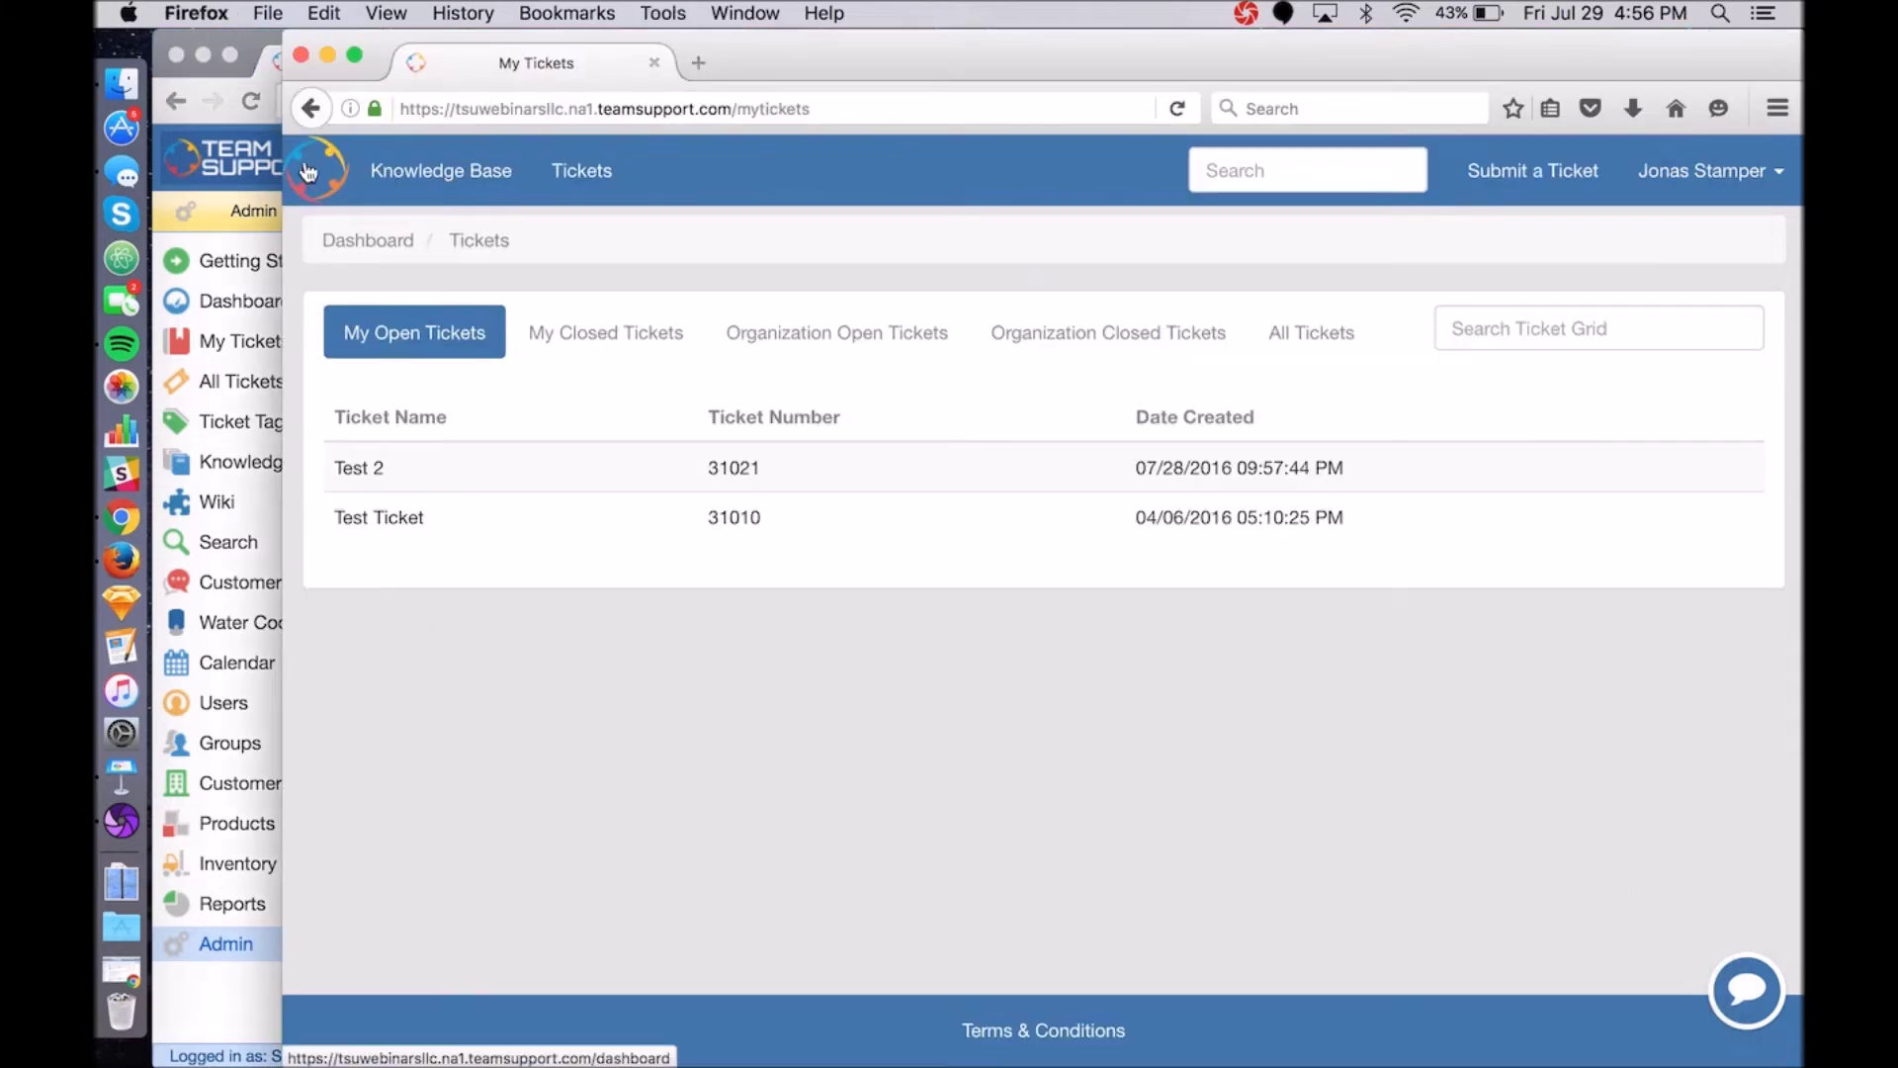
pyautogui.click(1685, 180)
pyautogui.click(1657, 263)
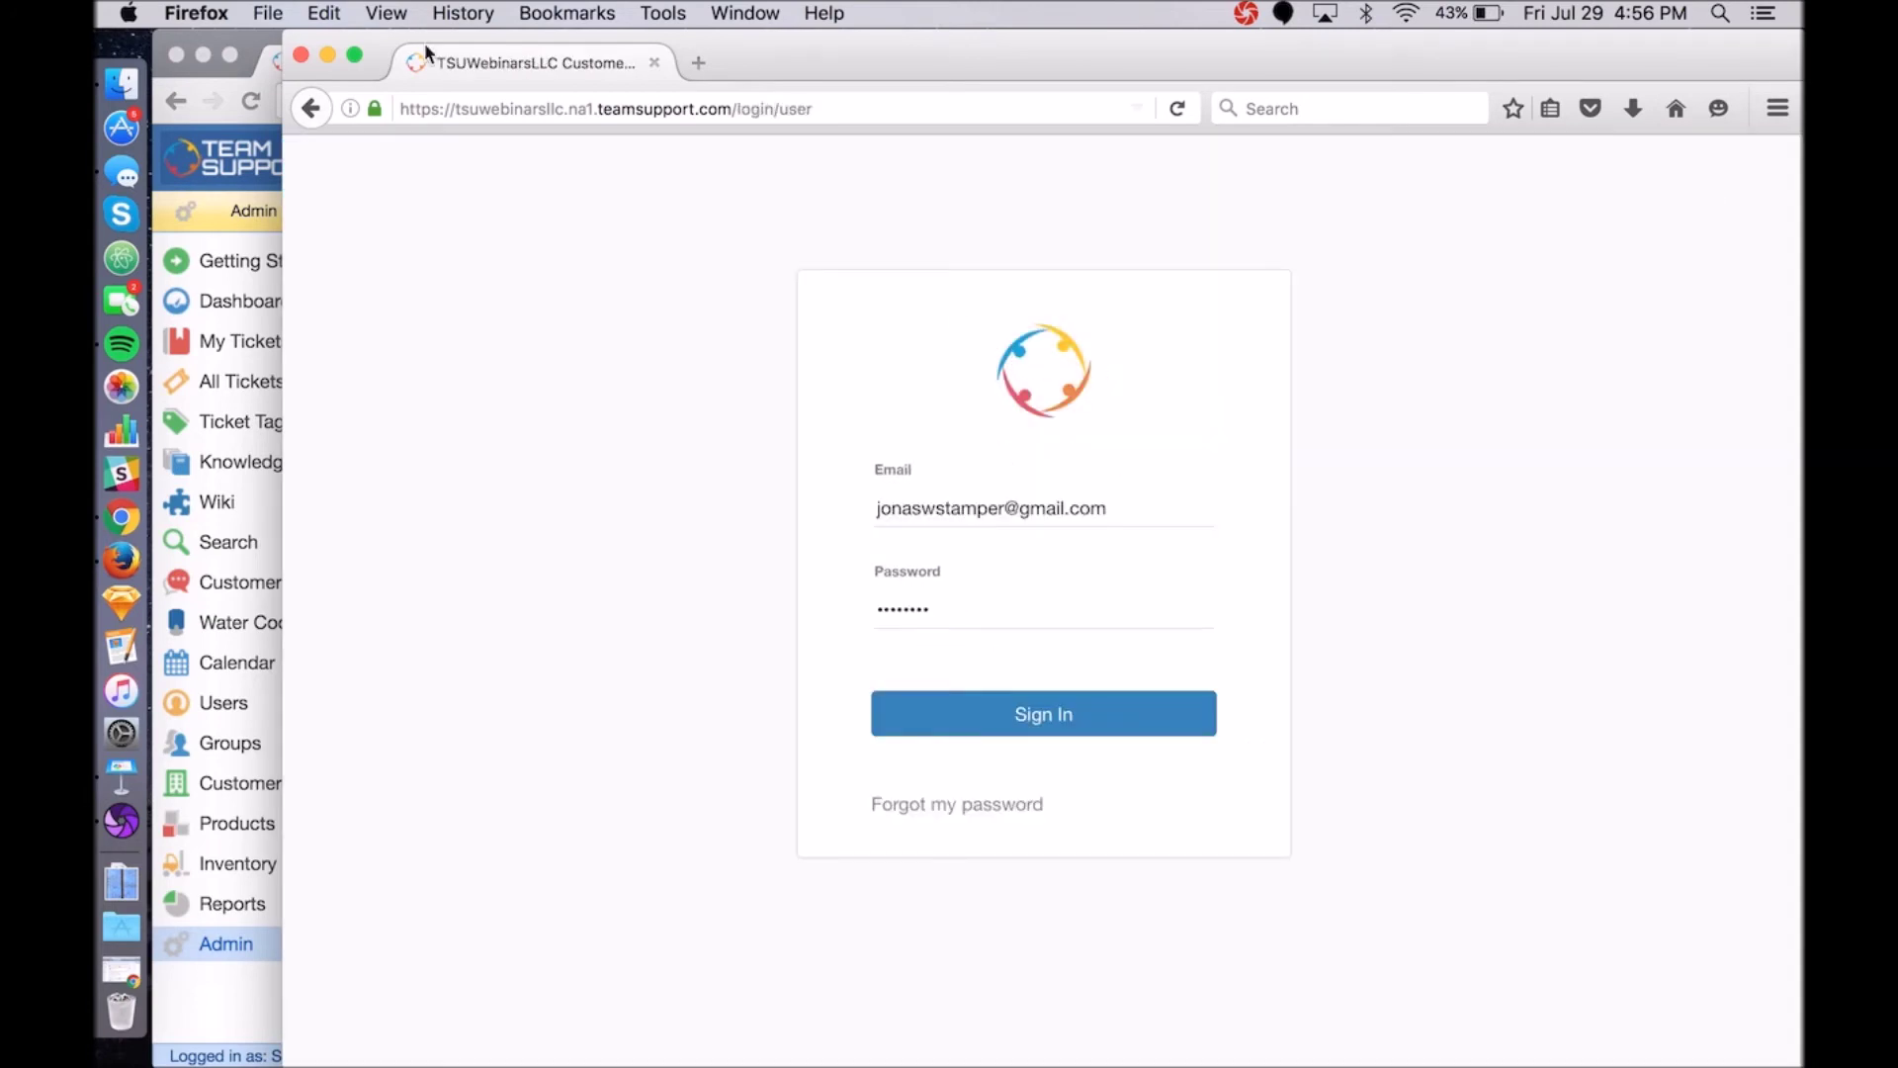
# Upload company-name-vector-logo1.jpg from the Desktop as the hub's company logo.
pyautogui.click(246, 34)
pyautogui.click(562, 653)
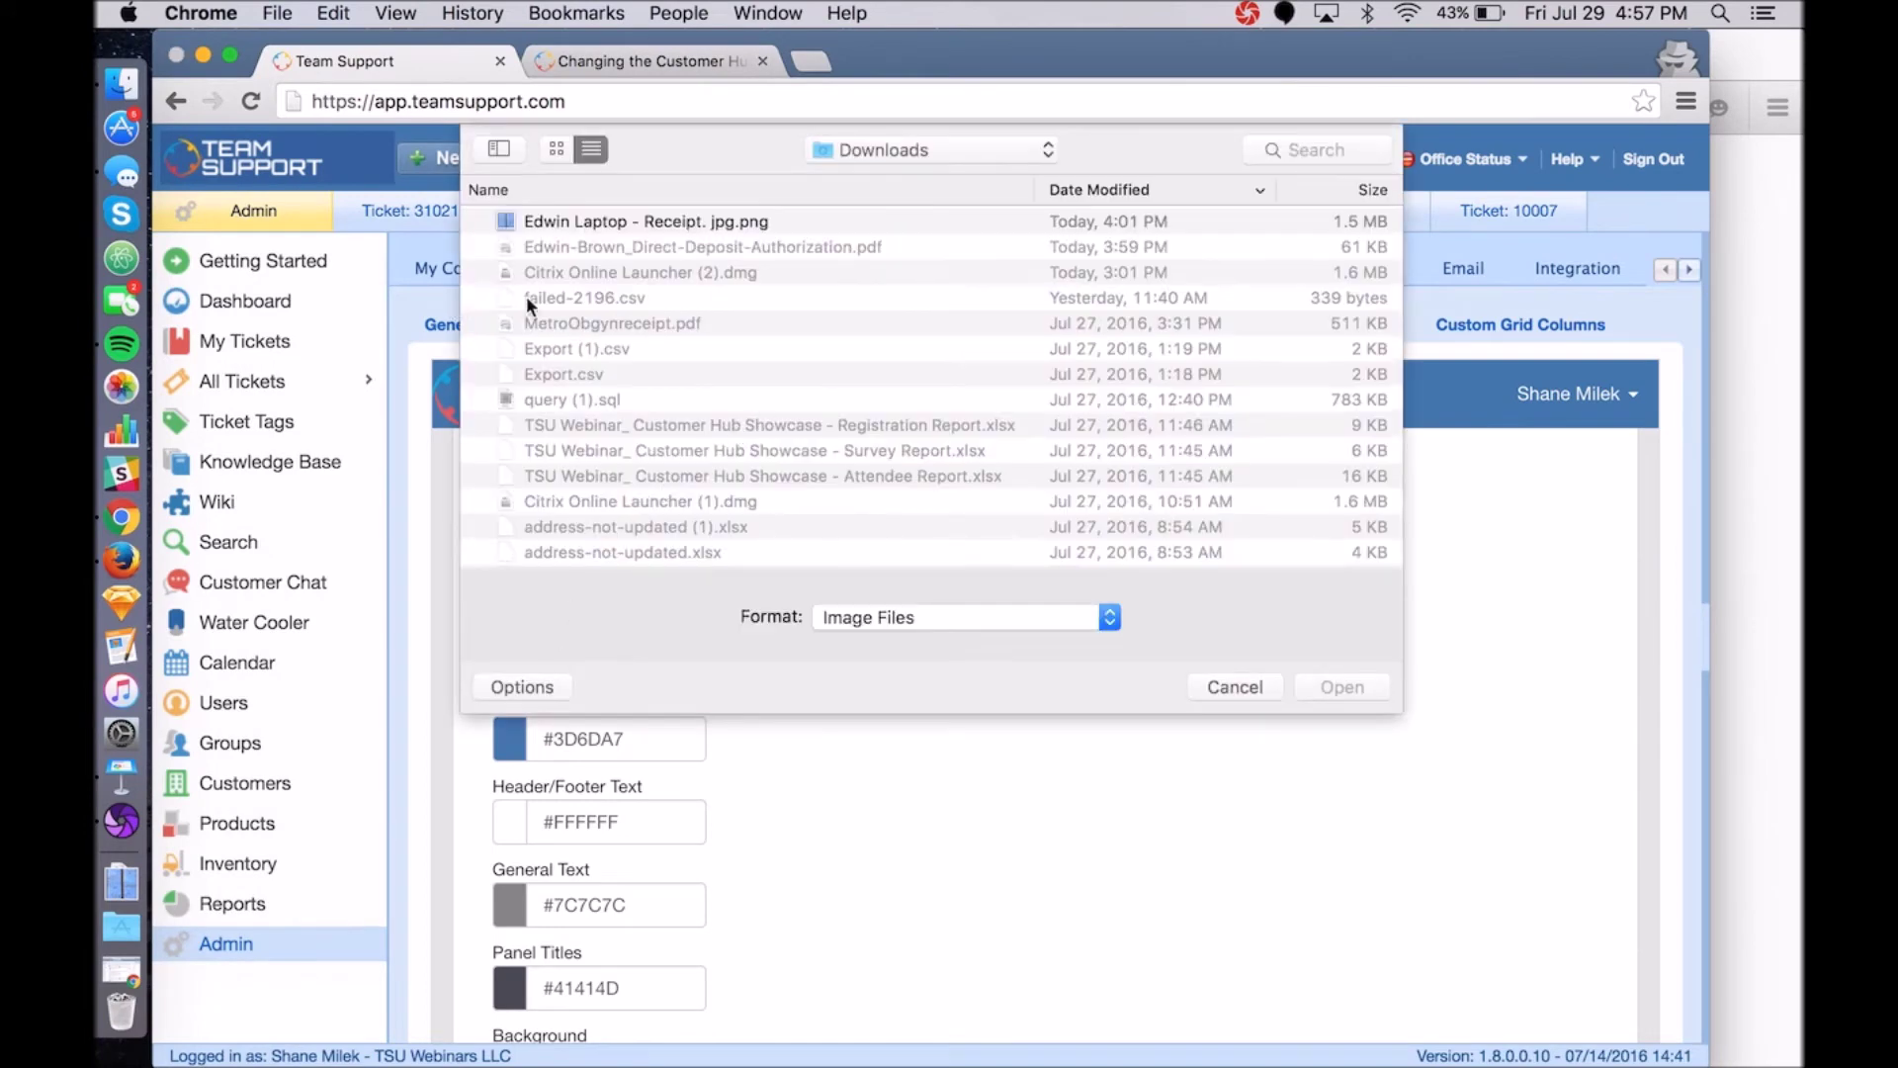
pyautogui.click(878, 158)
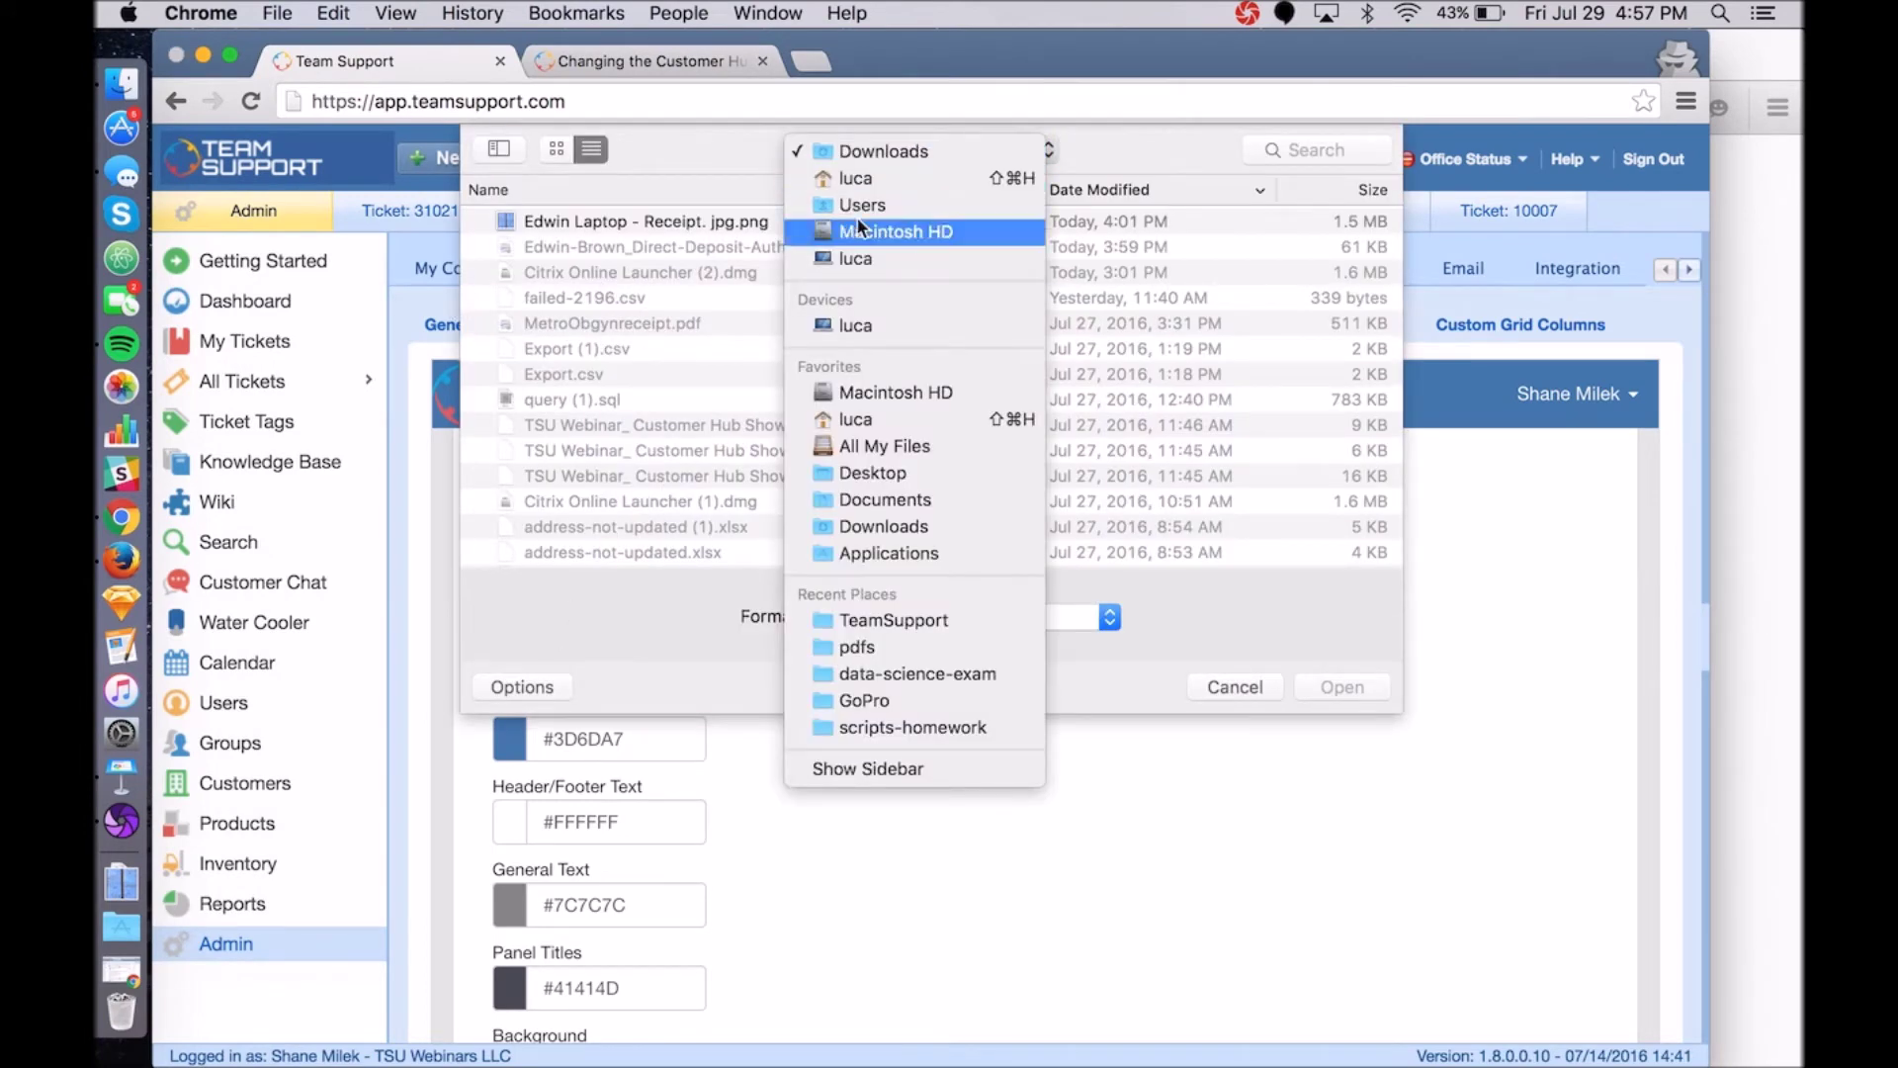
pyautogui.click(874, 472)
pyautogui.click(647, 223)
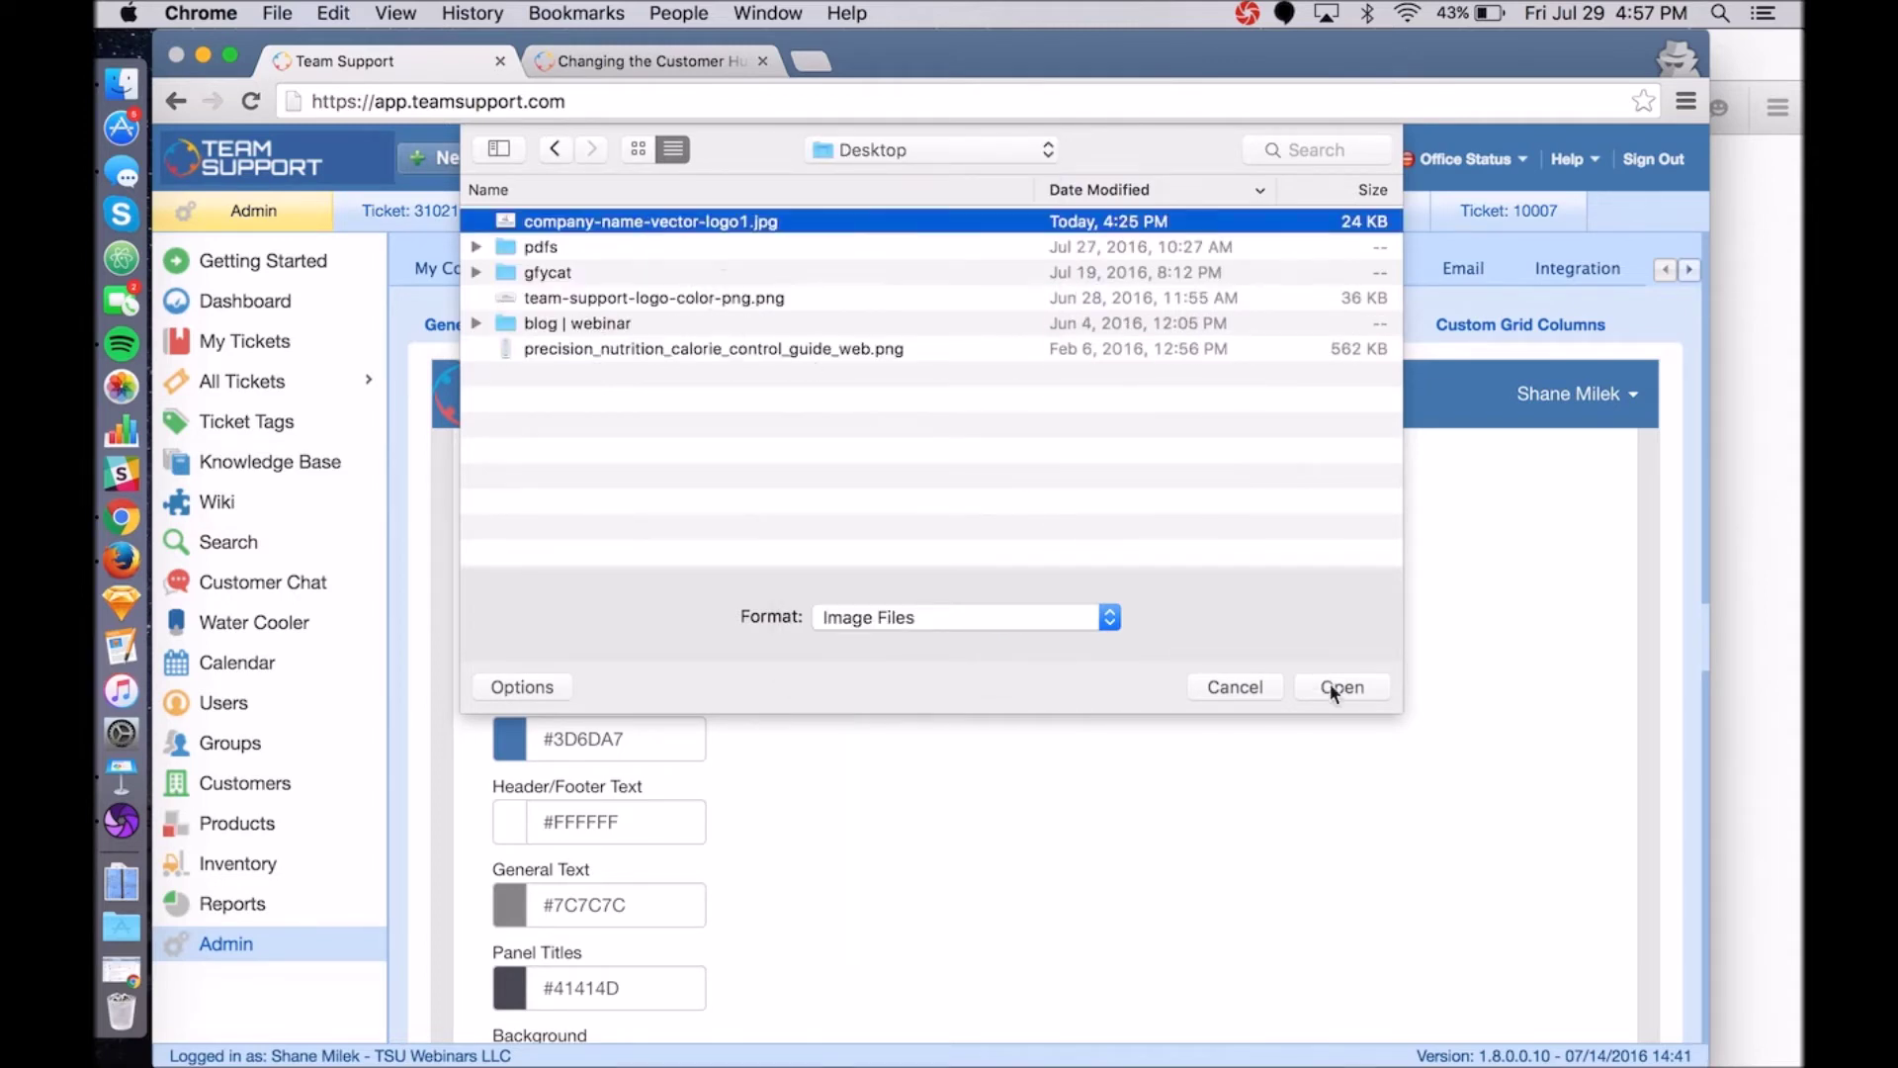
pyautogui.click(1342, 687)
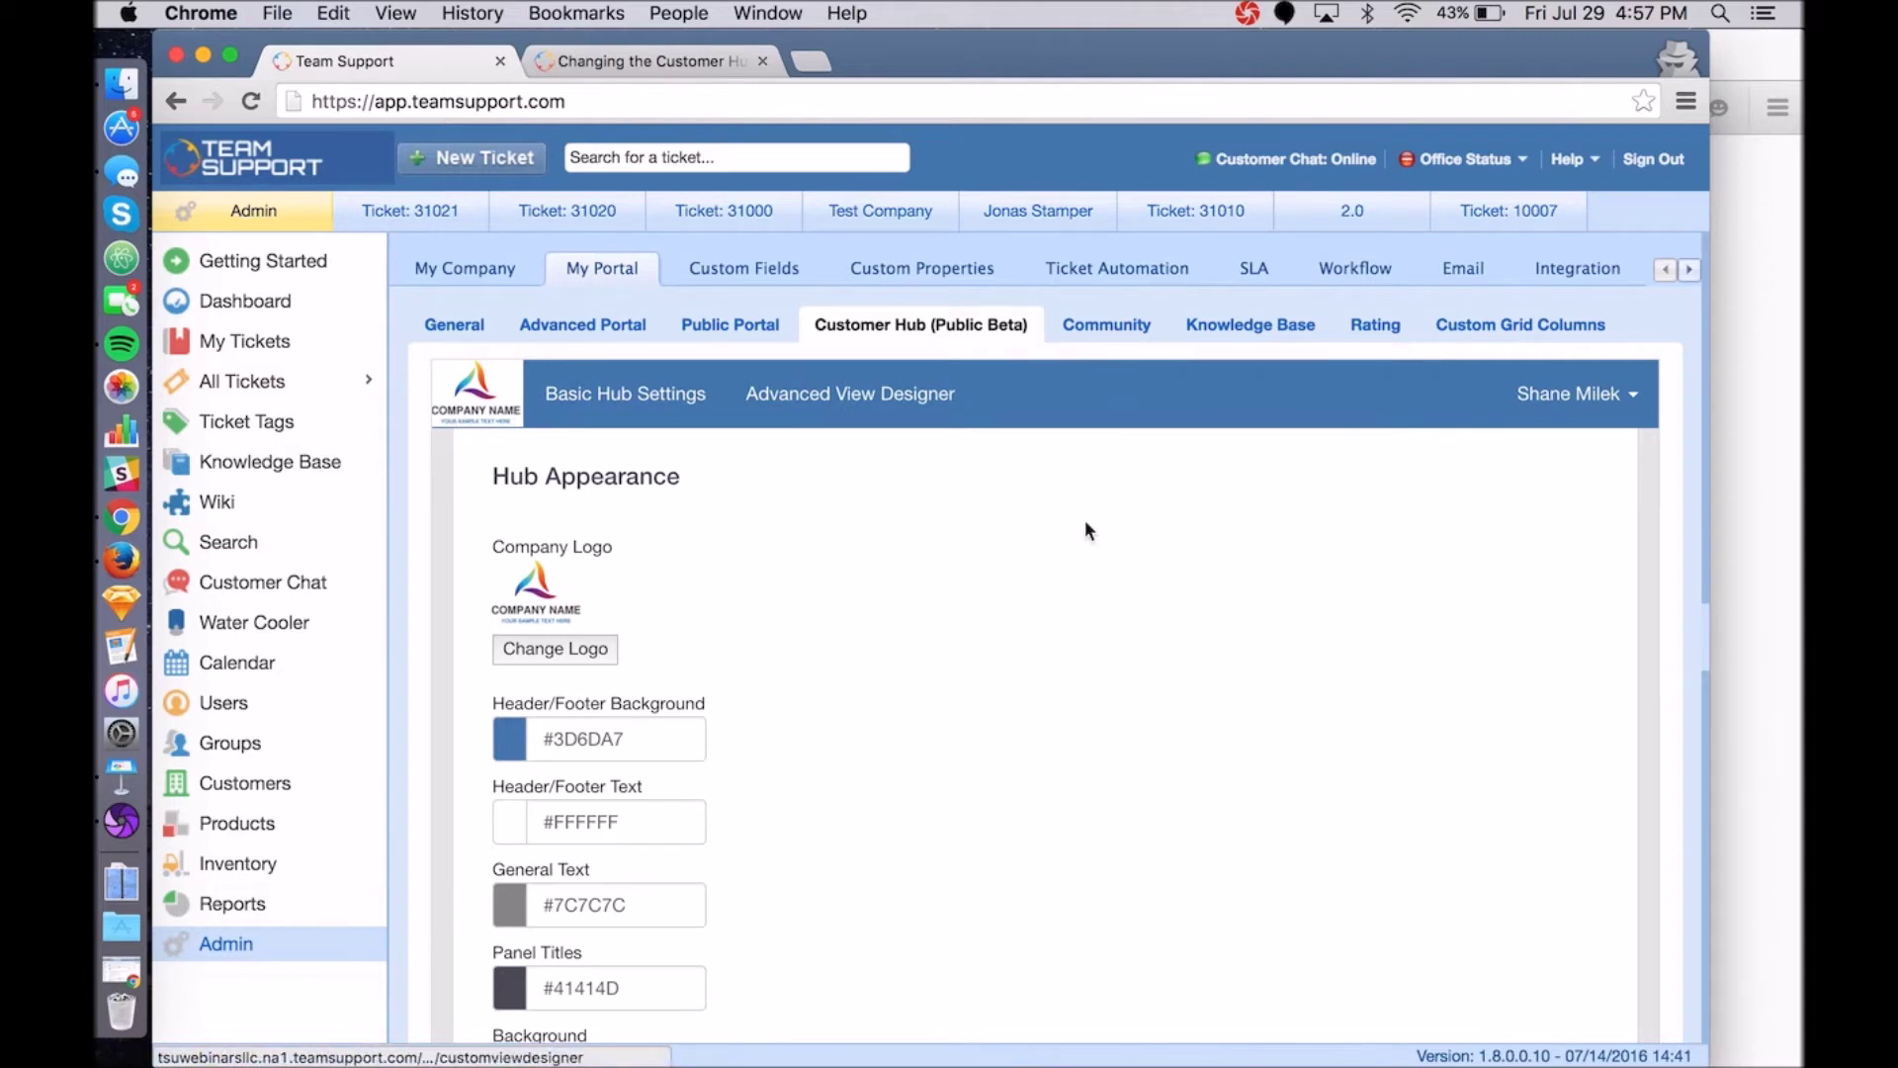
pyautogui.click(1752, 546)
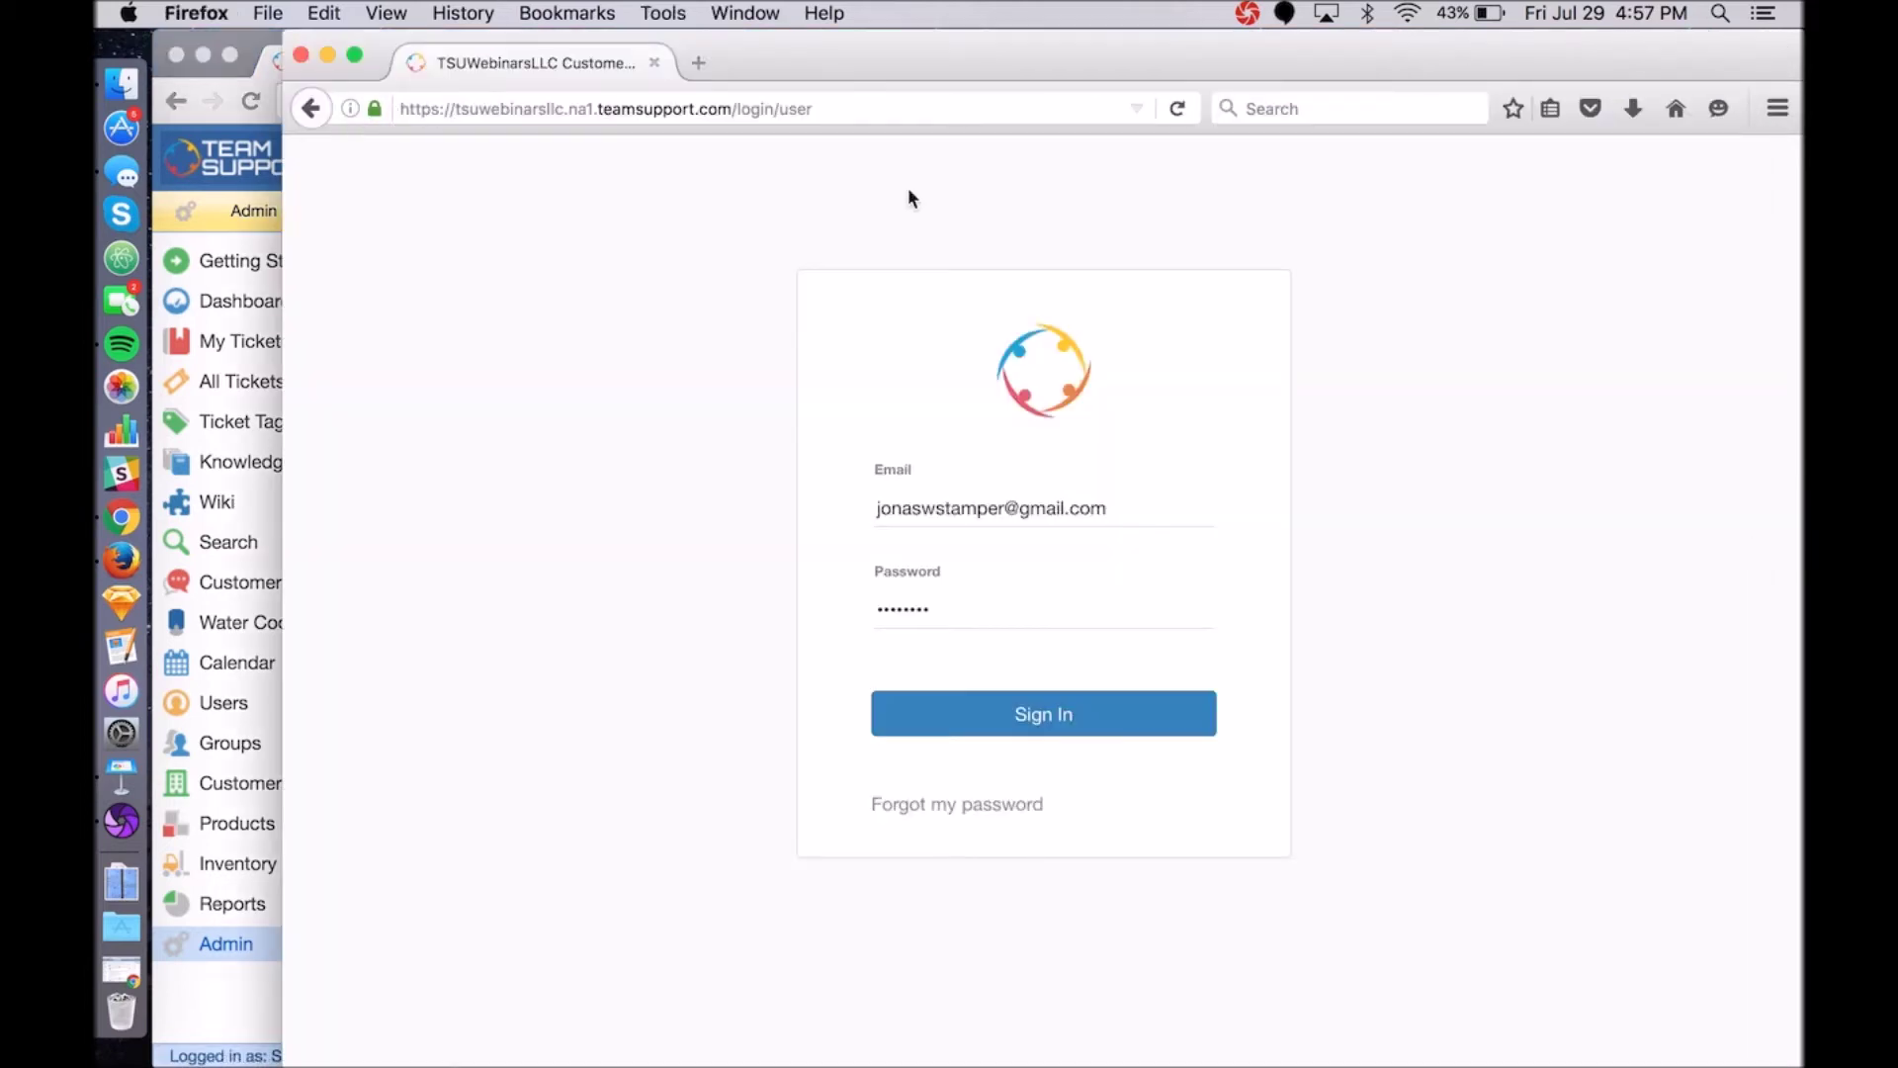
# Reload the hub login page to show the new logo and sign in to the dashboard.
pyautogui.click(1177, 109)
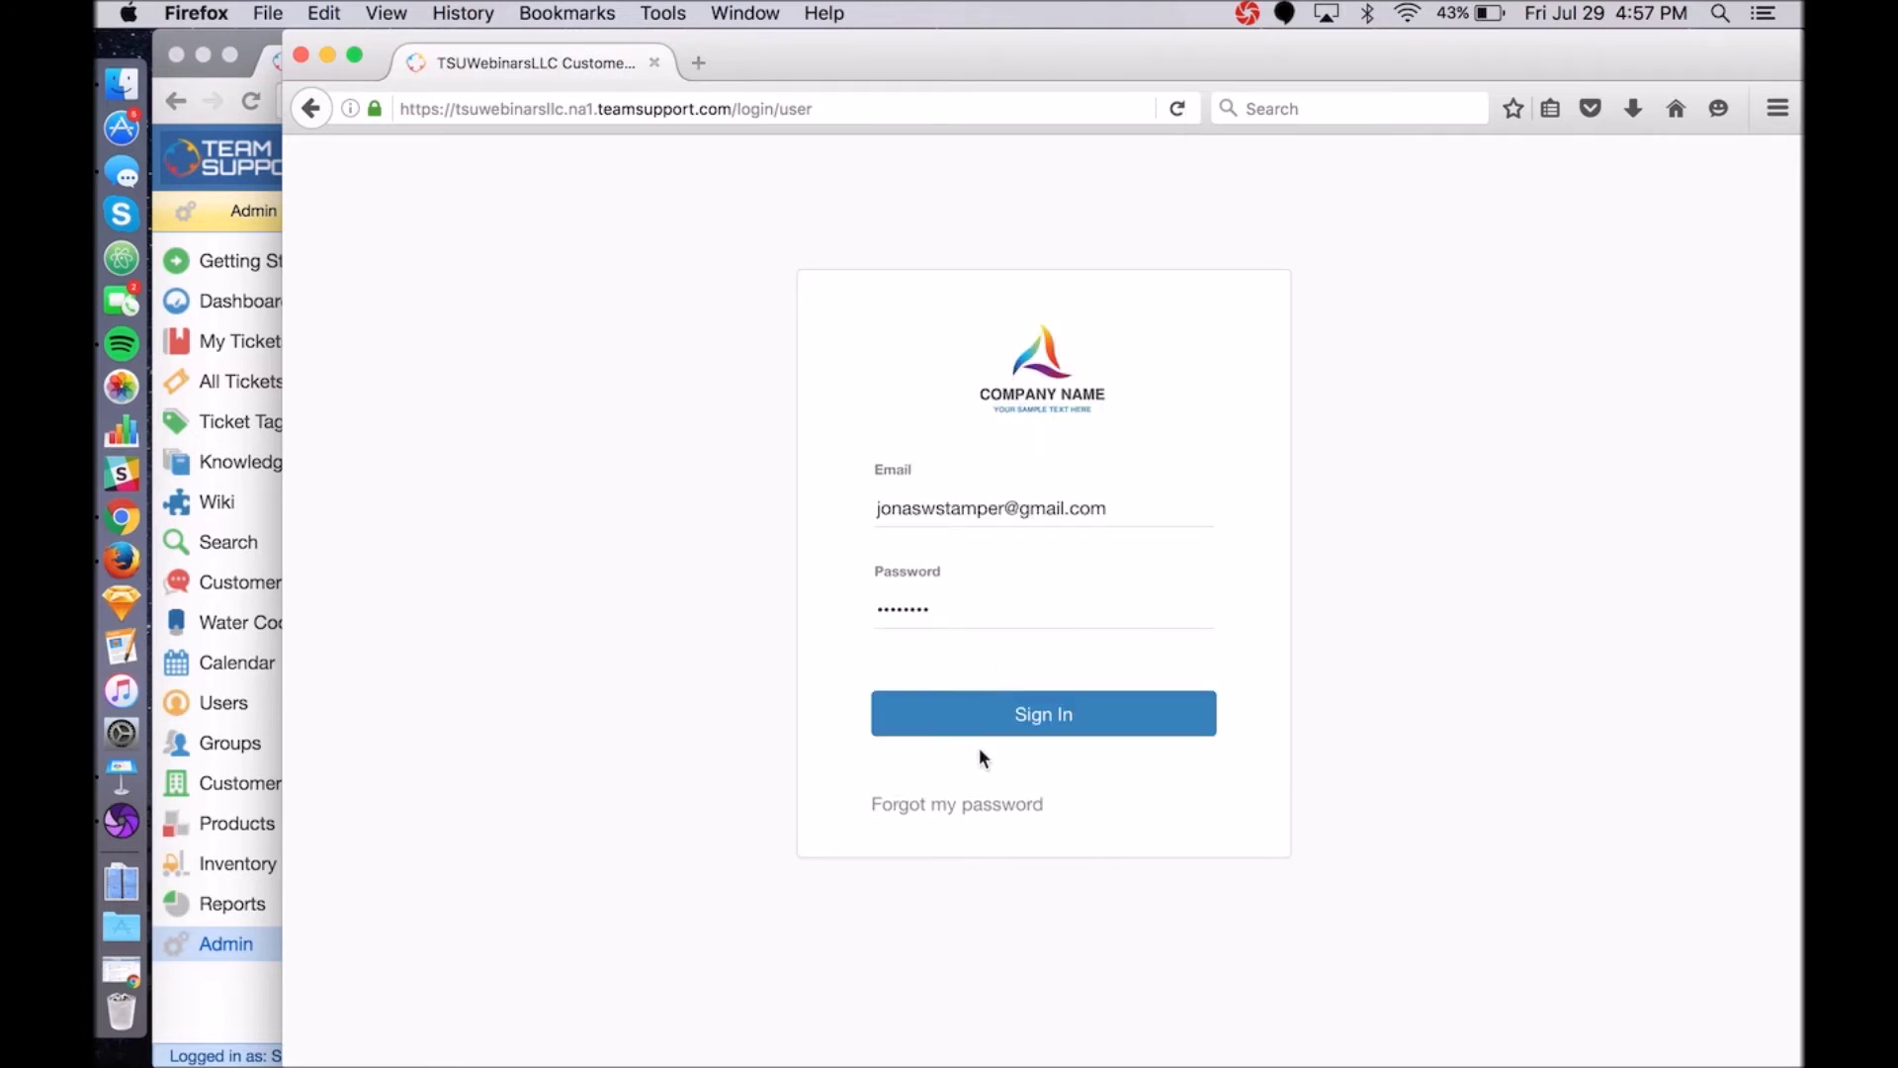
pyautogui.click(949, 729)
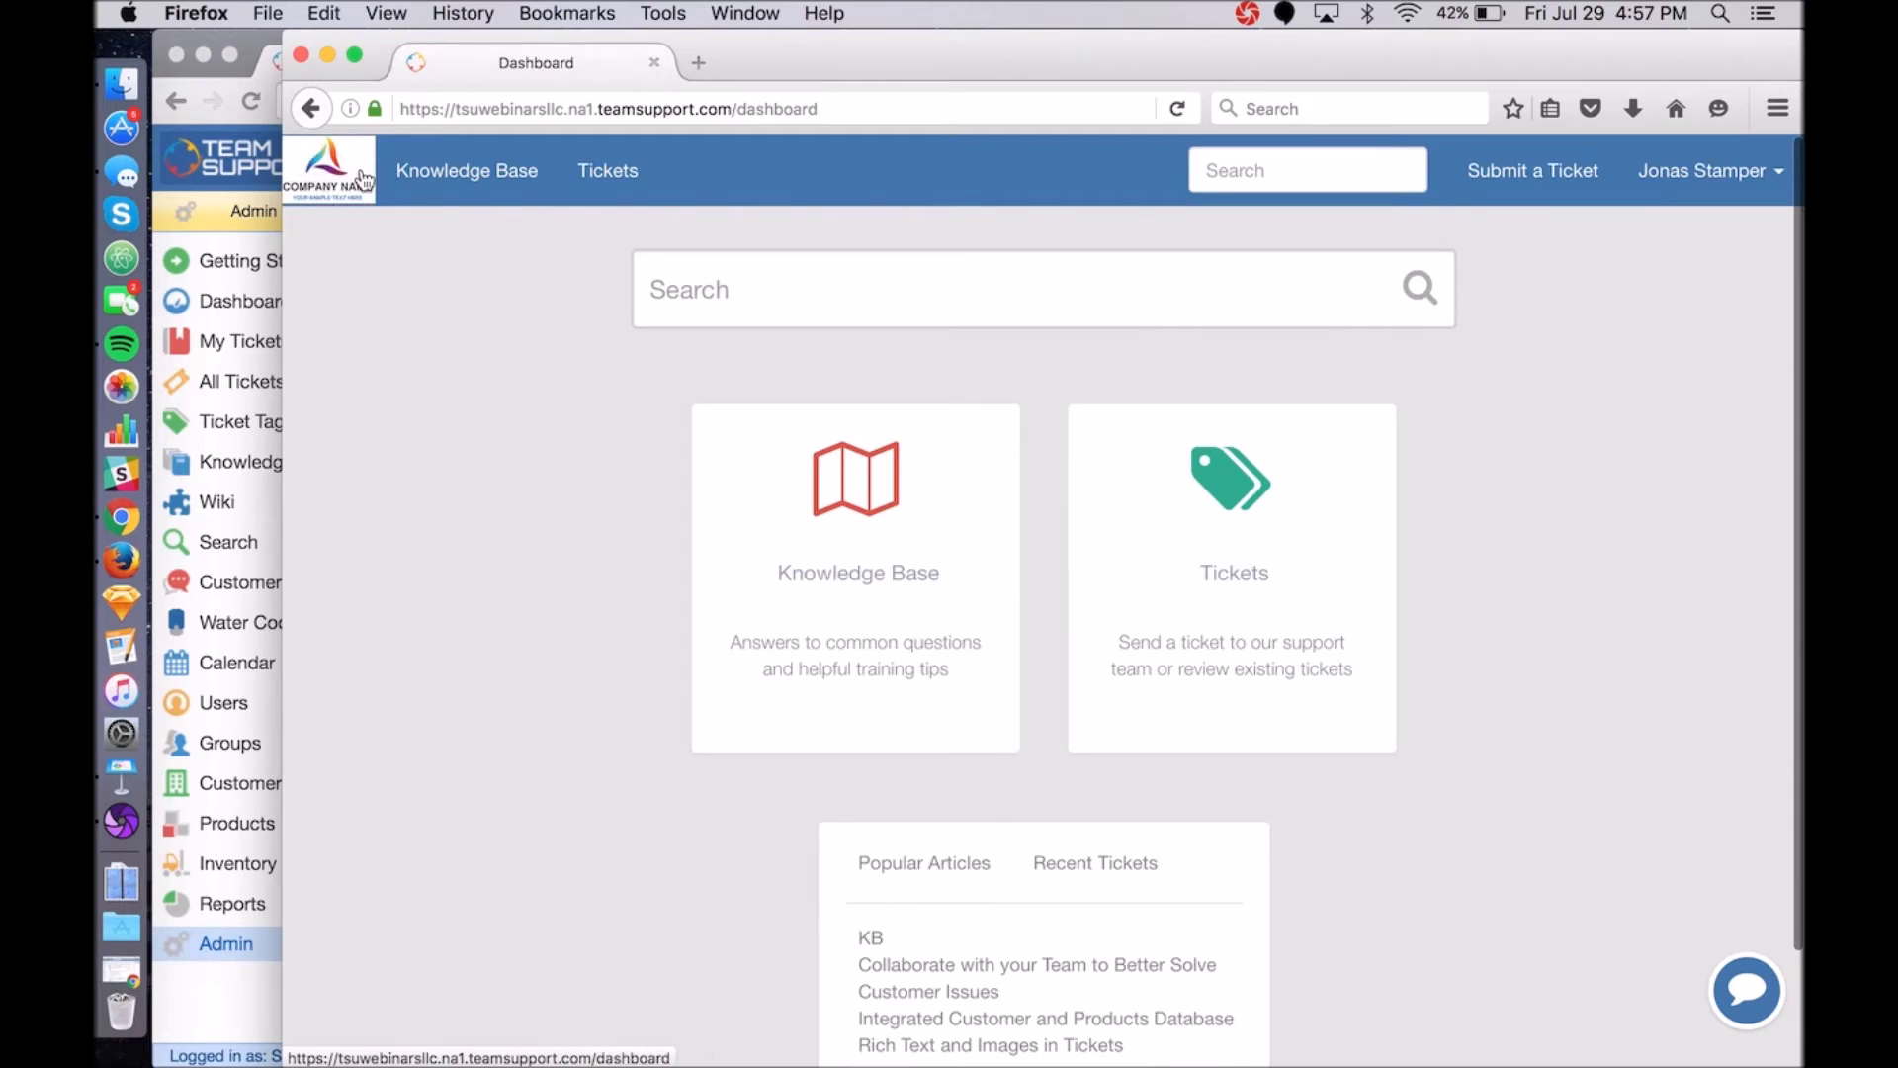
pyautogui.click(251, 33)
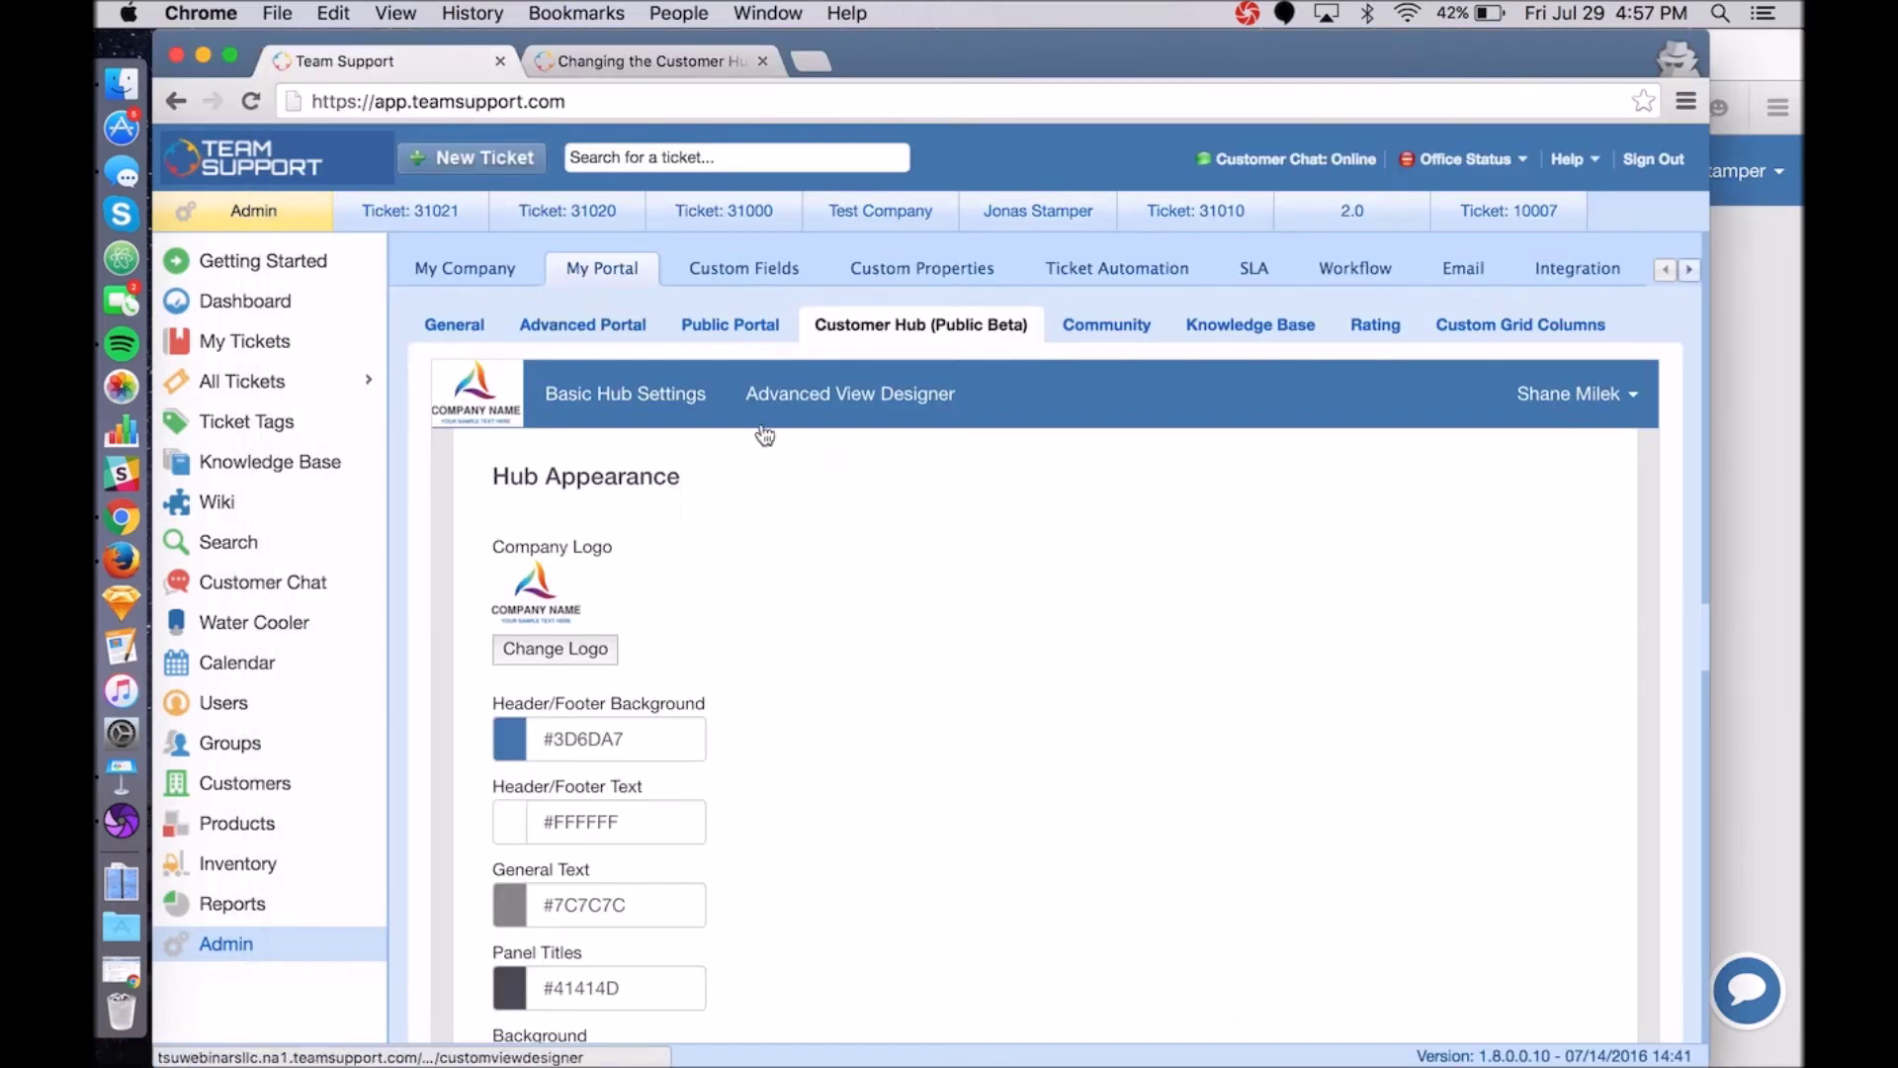
# Set the Customer Hub header/footer background colour to white #FFFFFF.
pyautogui.scroll(-2, 856, 508)
pyautogui.scroll(-1, 856, 508)
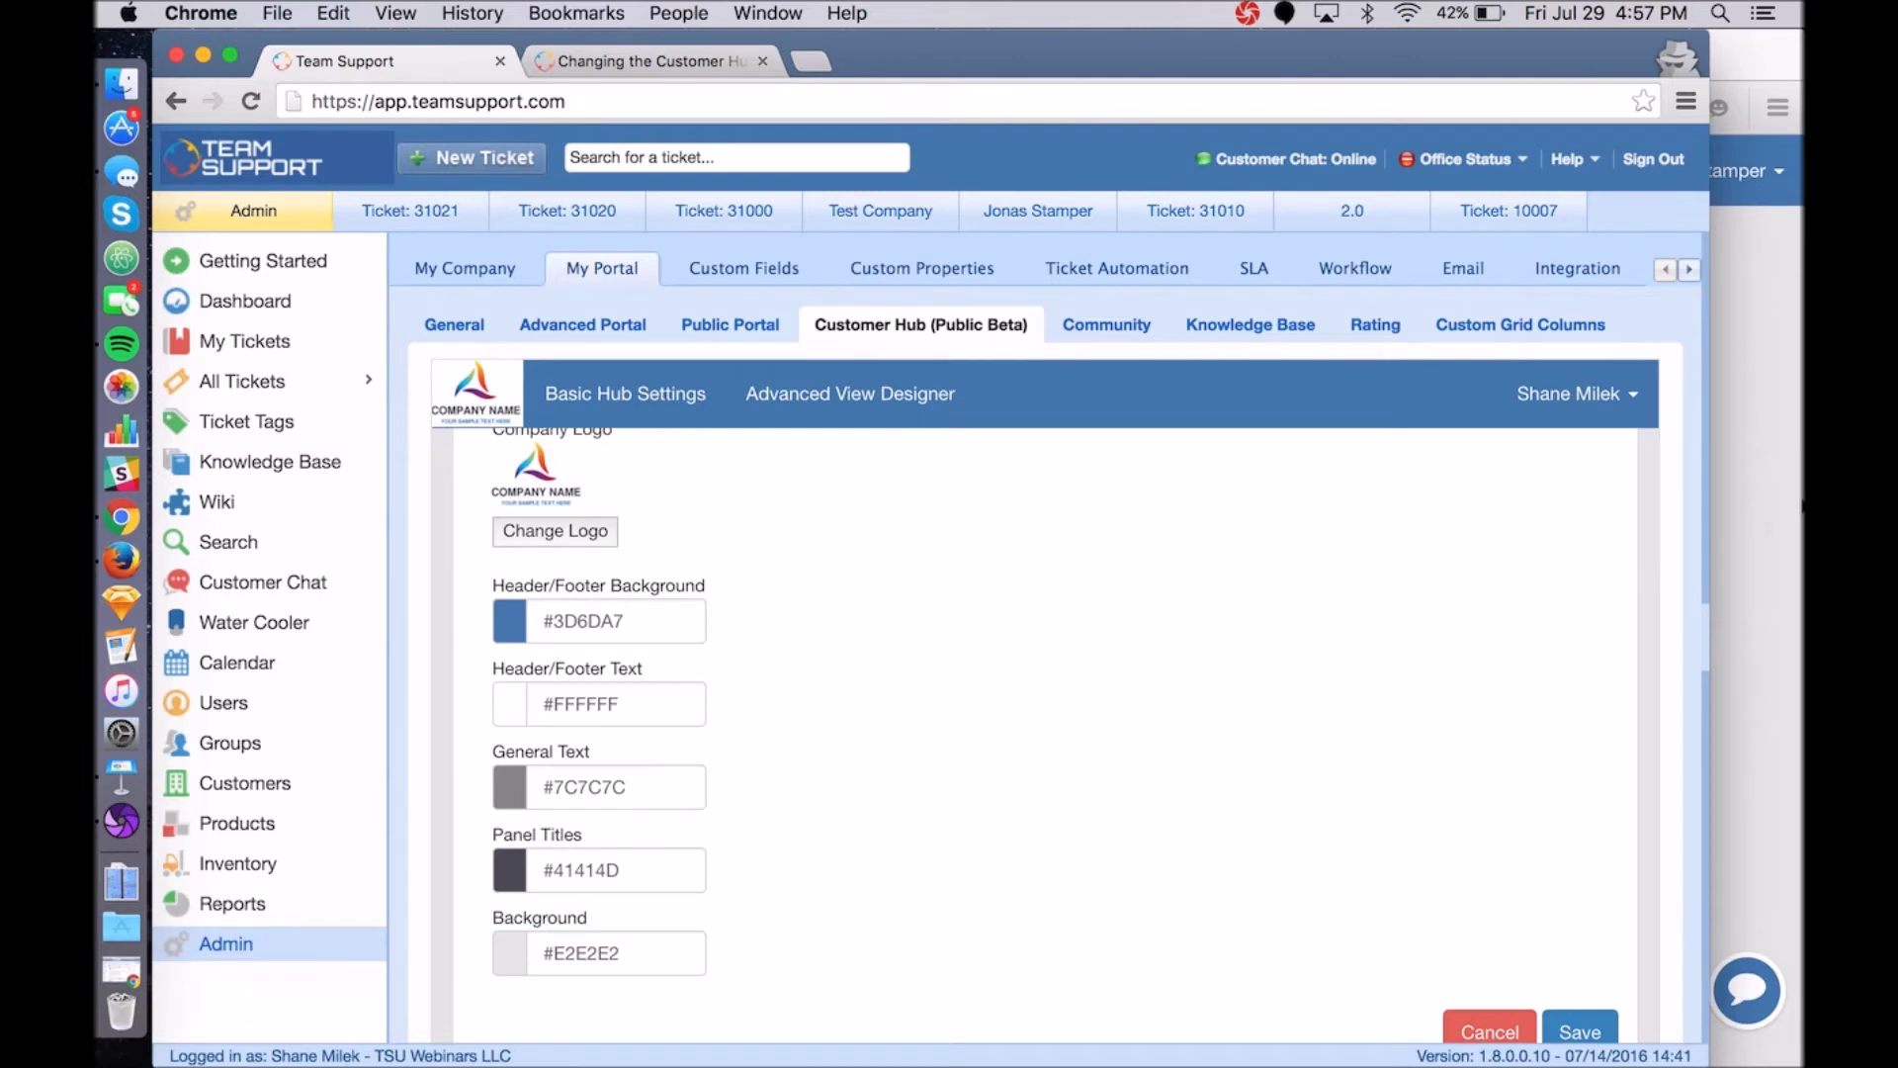
pyautogui.press('super+Tab')
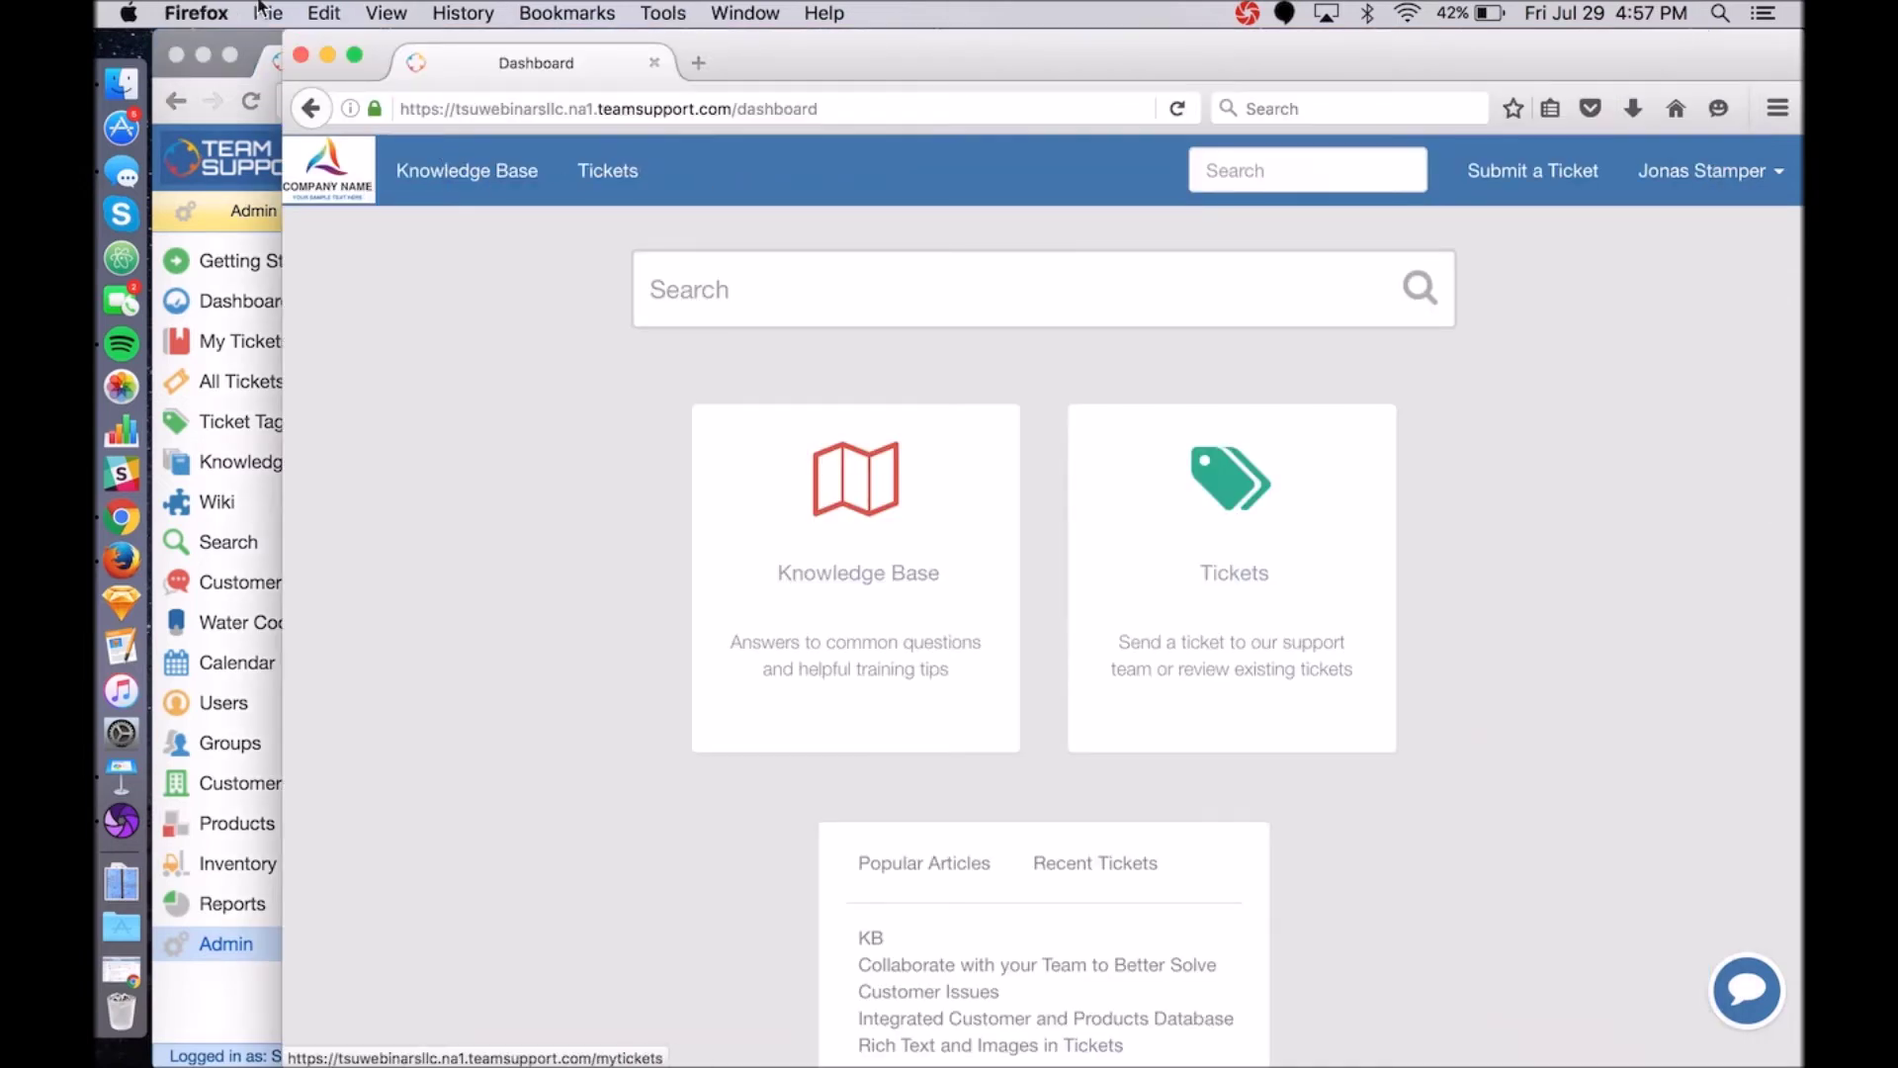
pyautogui.click(248, 40)
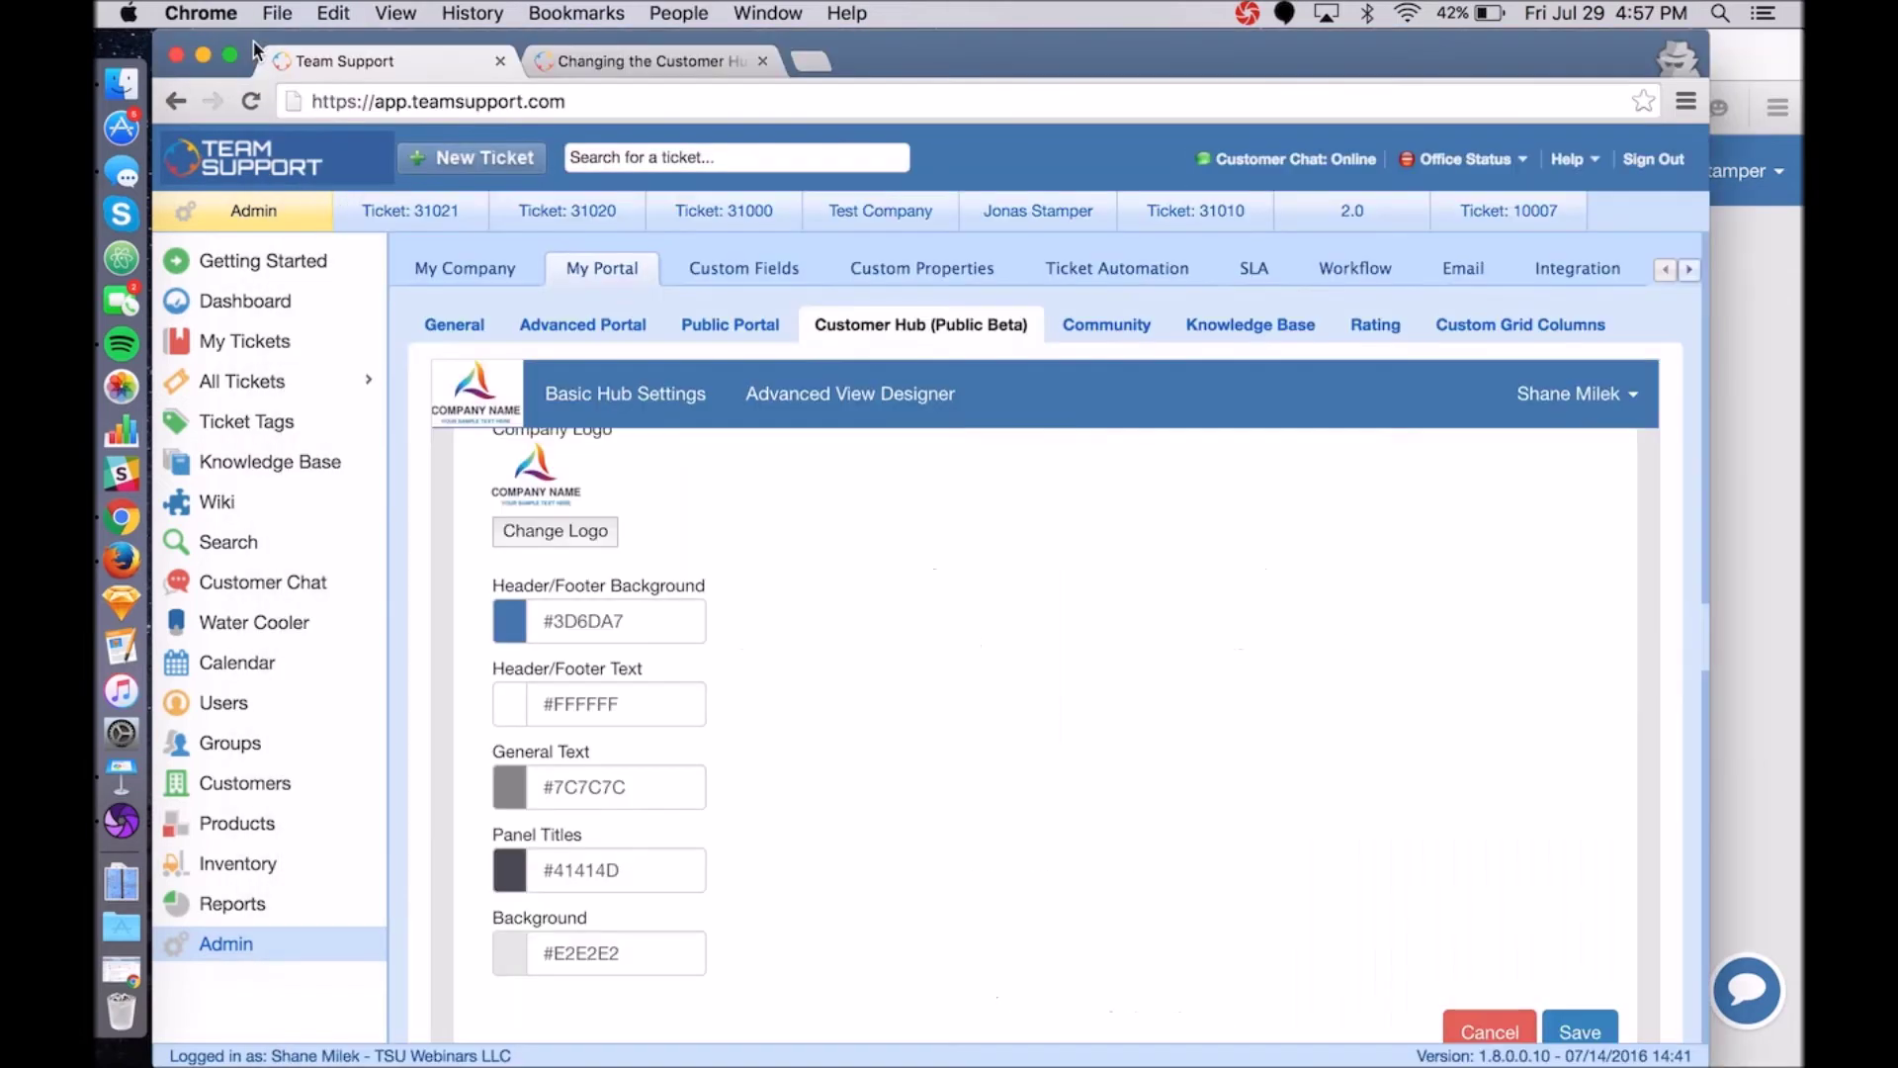
pyautogui.click(685, 631)
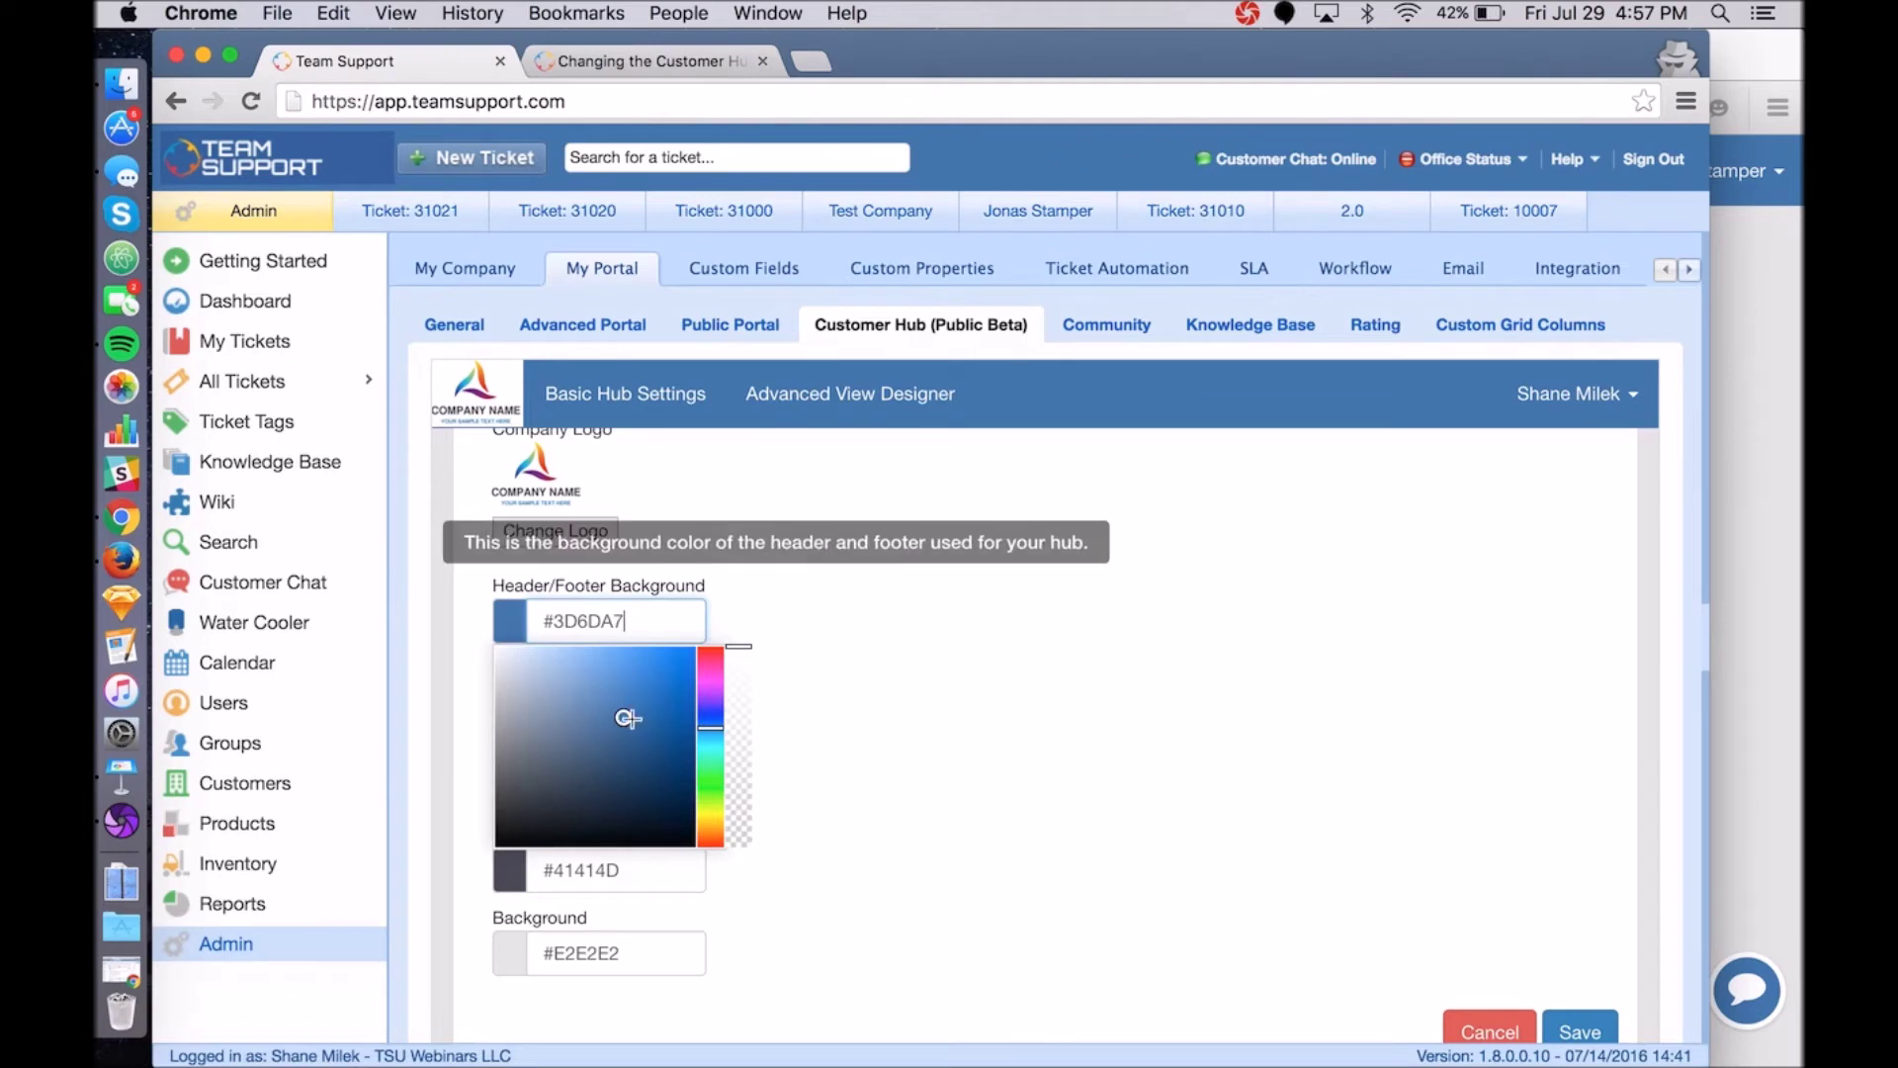
pyautogui.moveTo(625, 719); pyautogui.dragTo(466, 656)
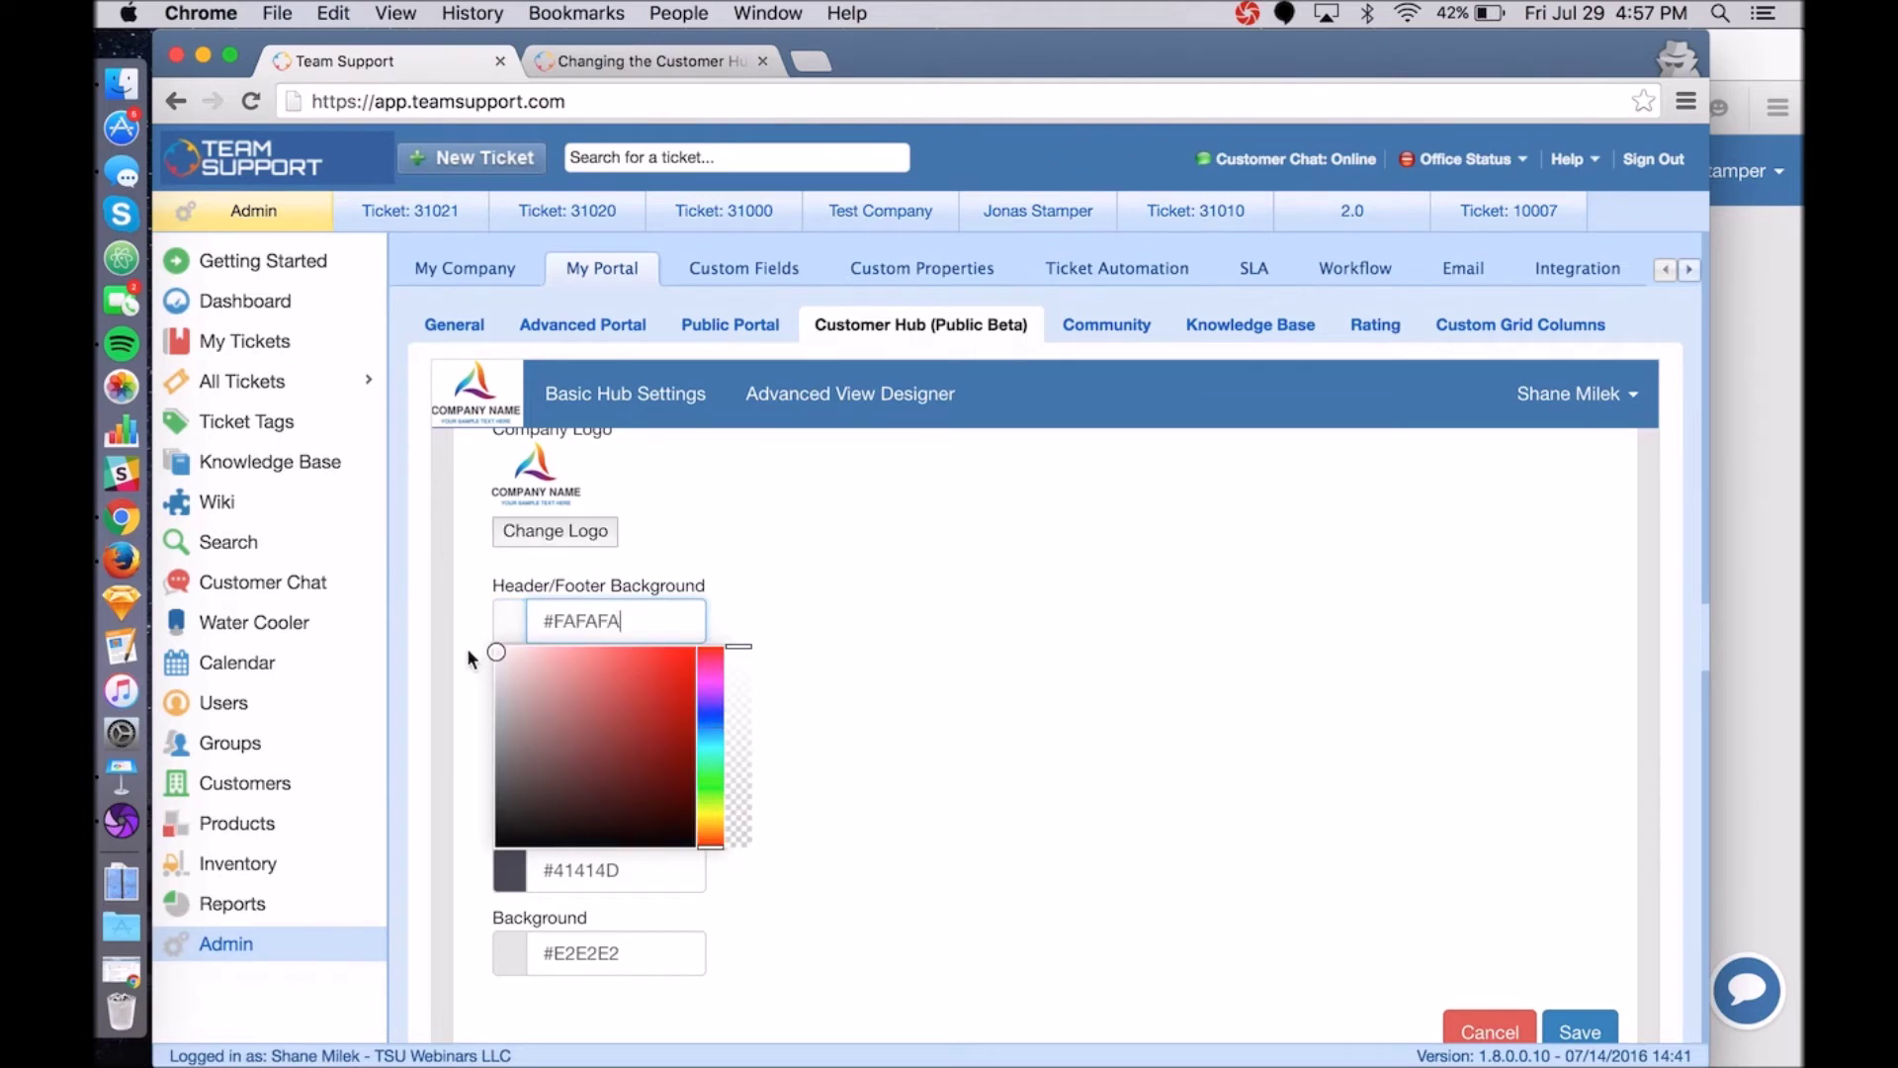
pyautogui.click(856, 650)
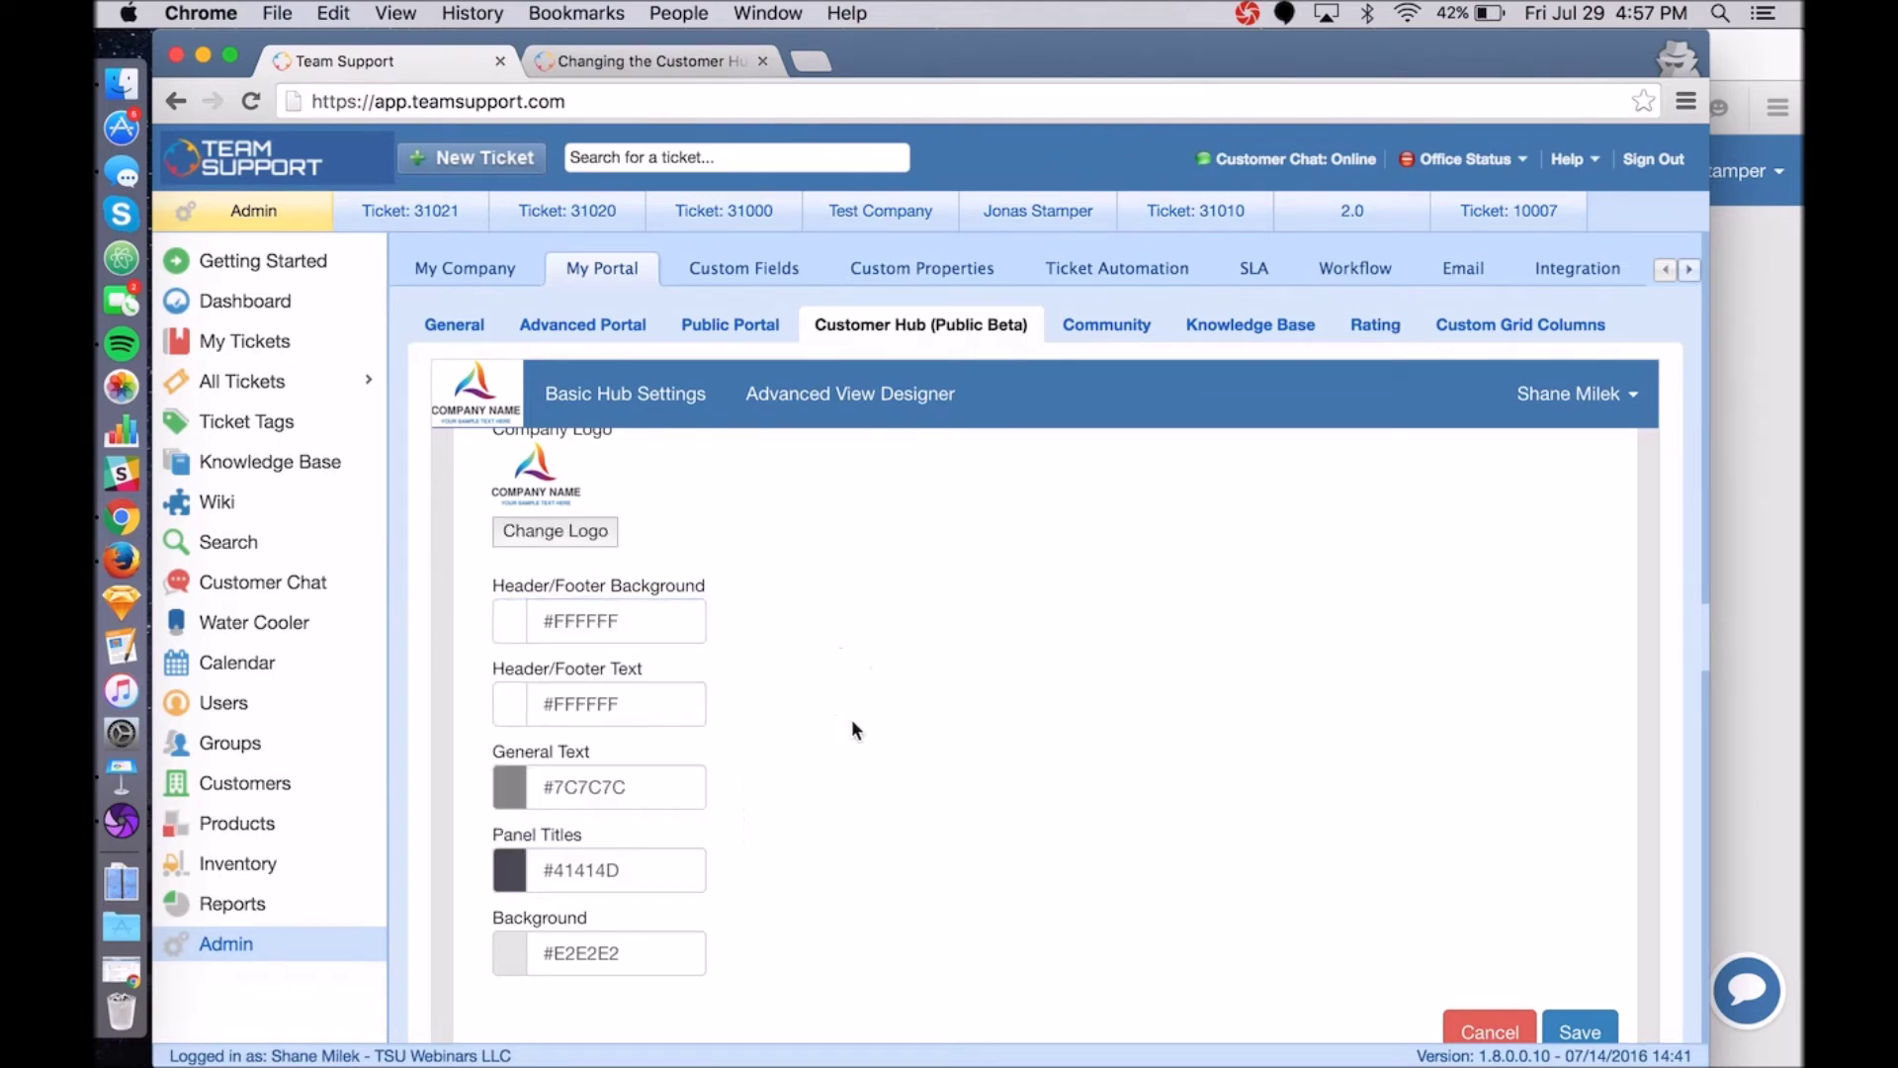
# Set the header/footer text colour to blue #3E40C9 and save.
pyautogui.click(649, 700)
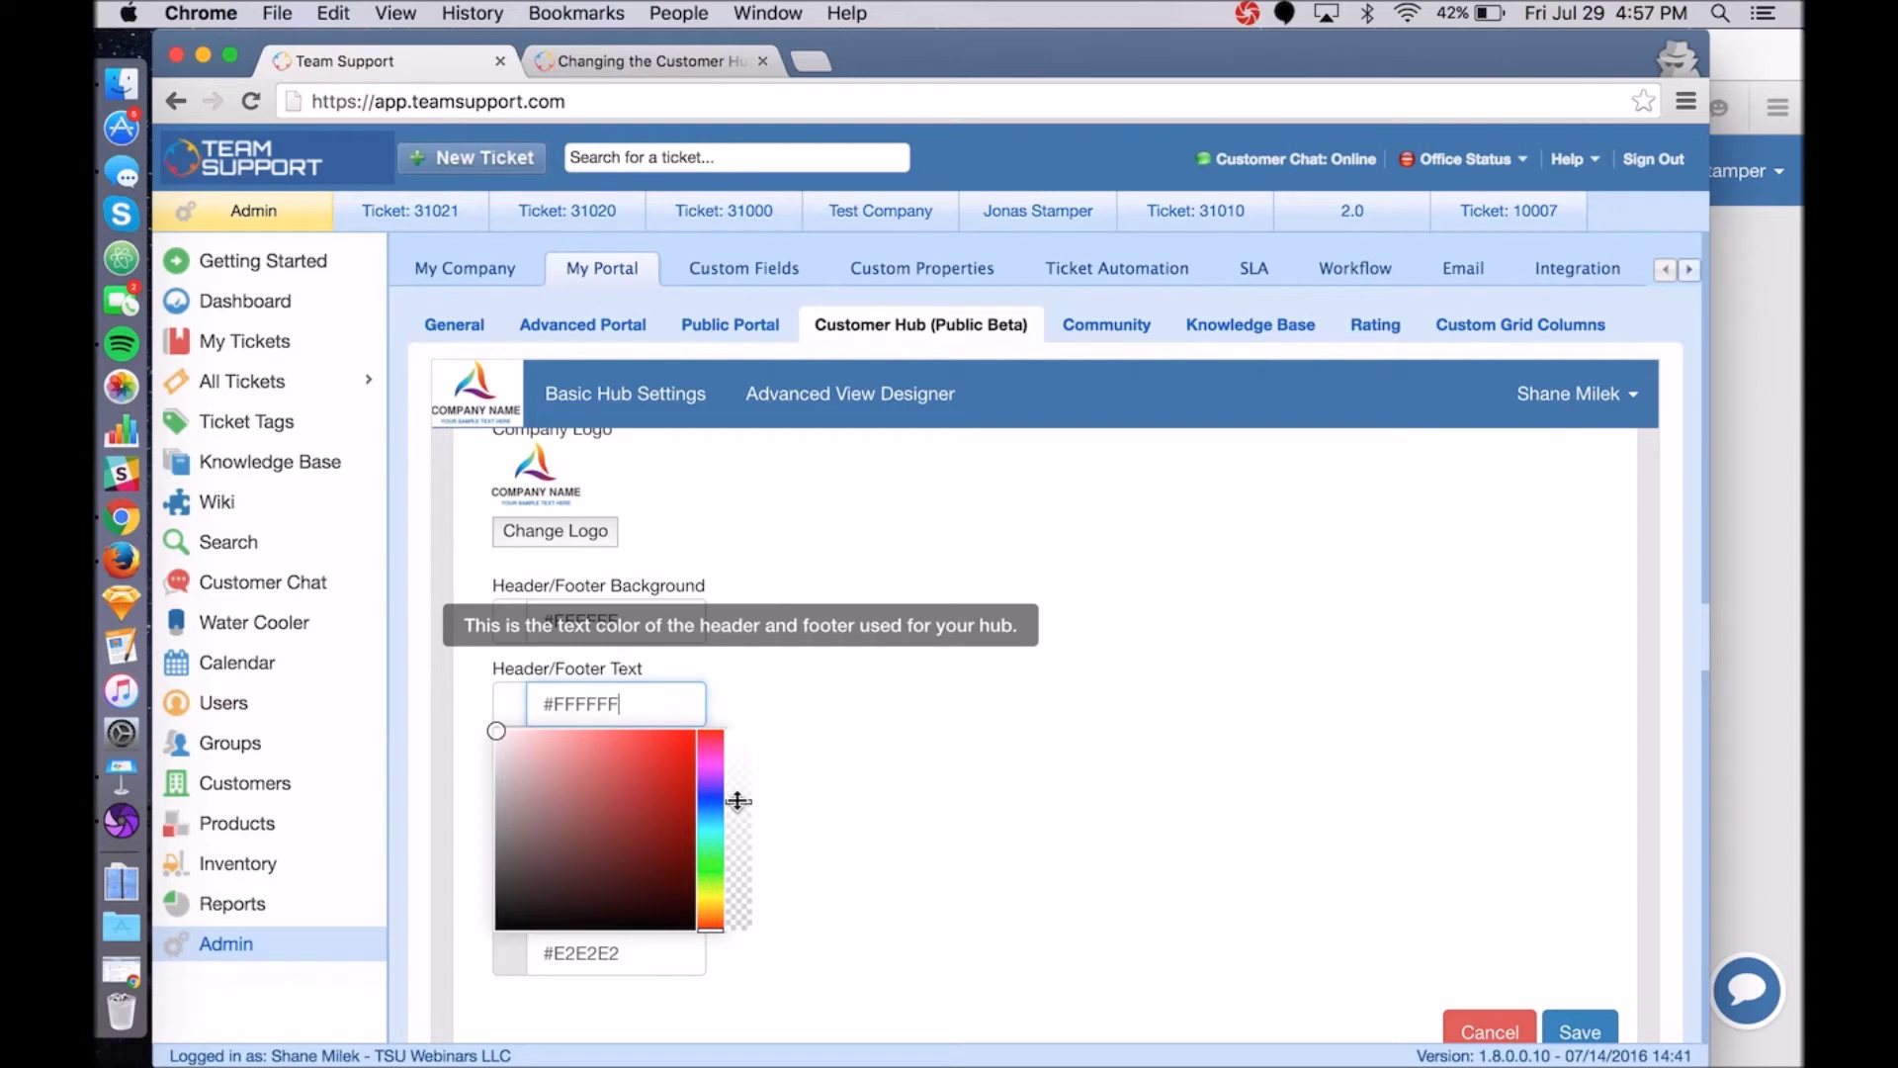
pyautogui.moveTo(496, 731); pyautogui.dragTo(675, 805)
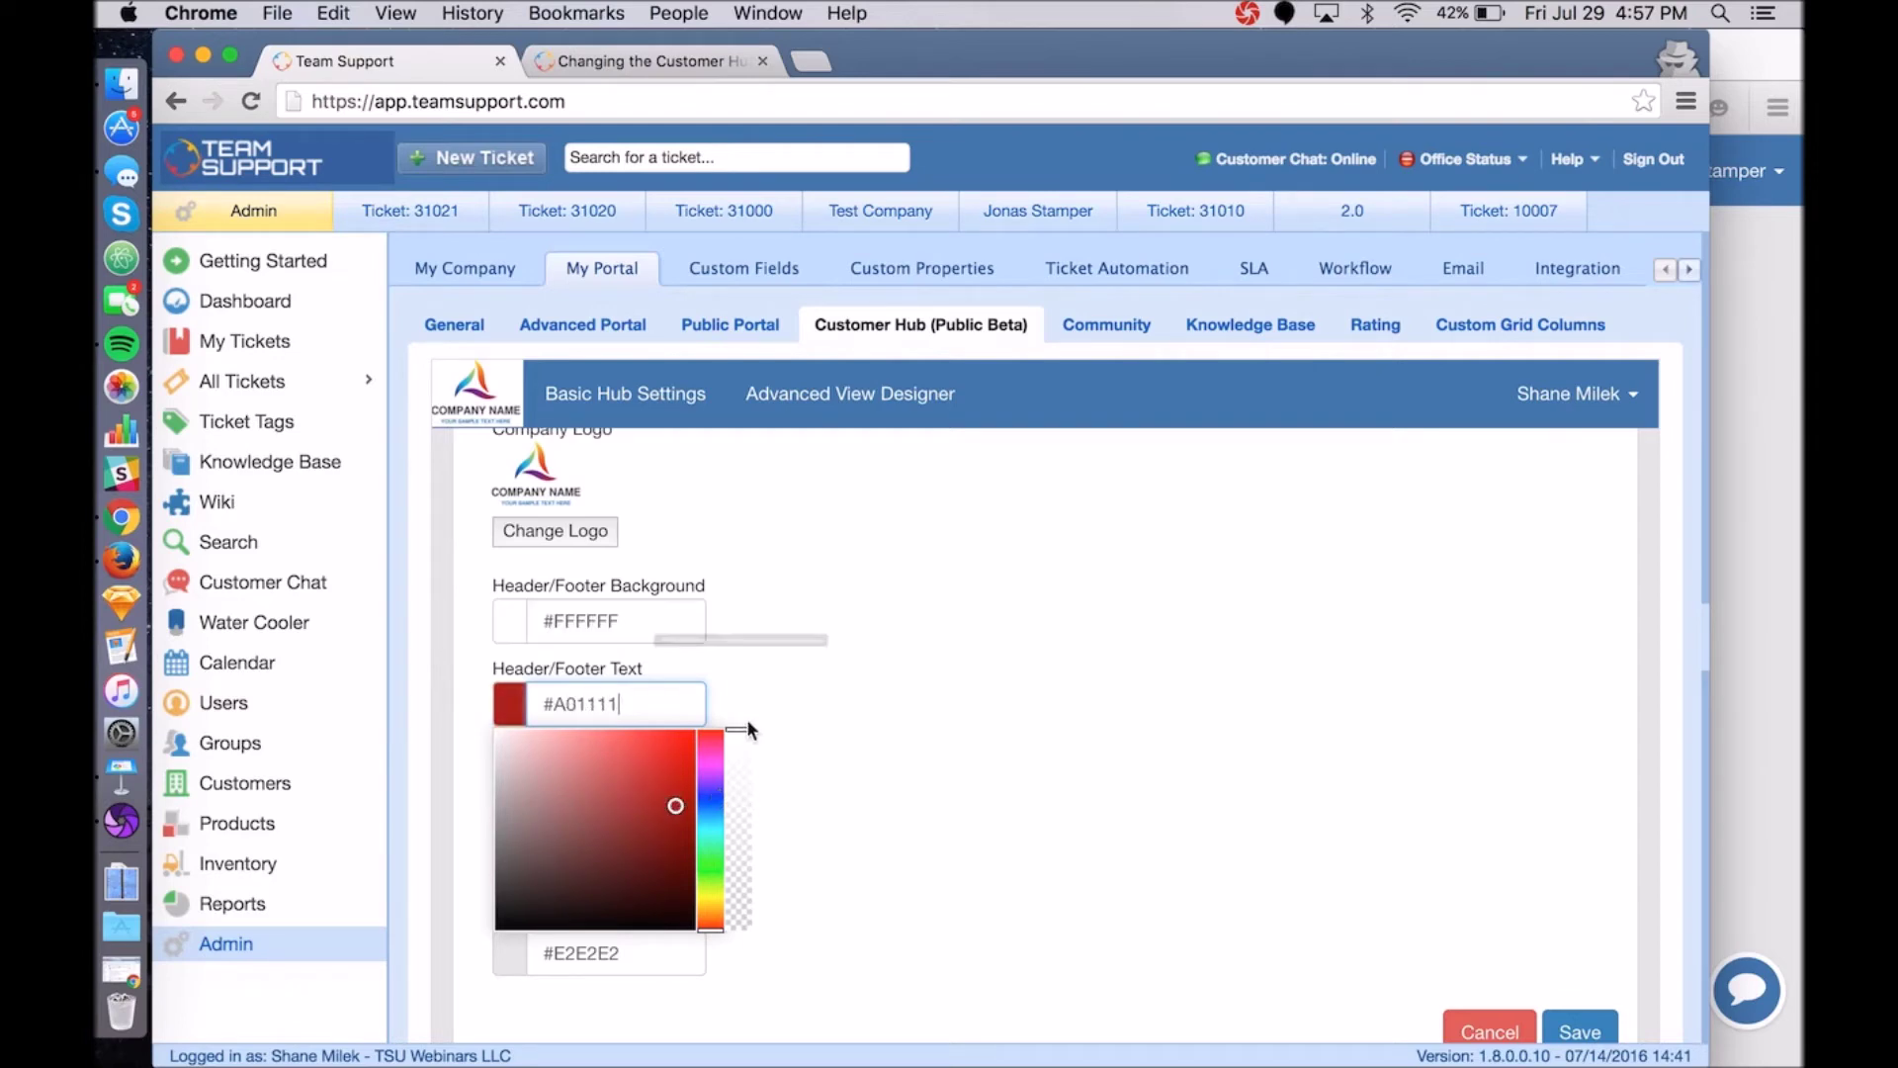
pyautogui.click(714, 796)
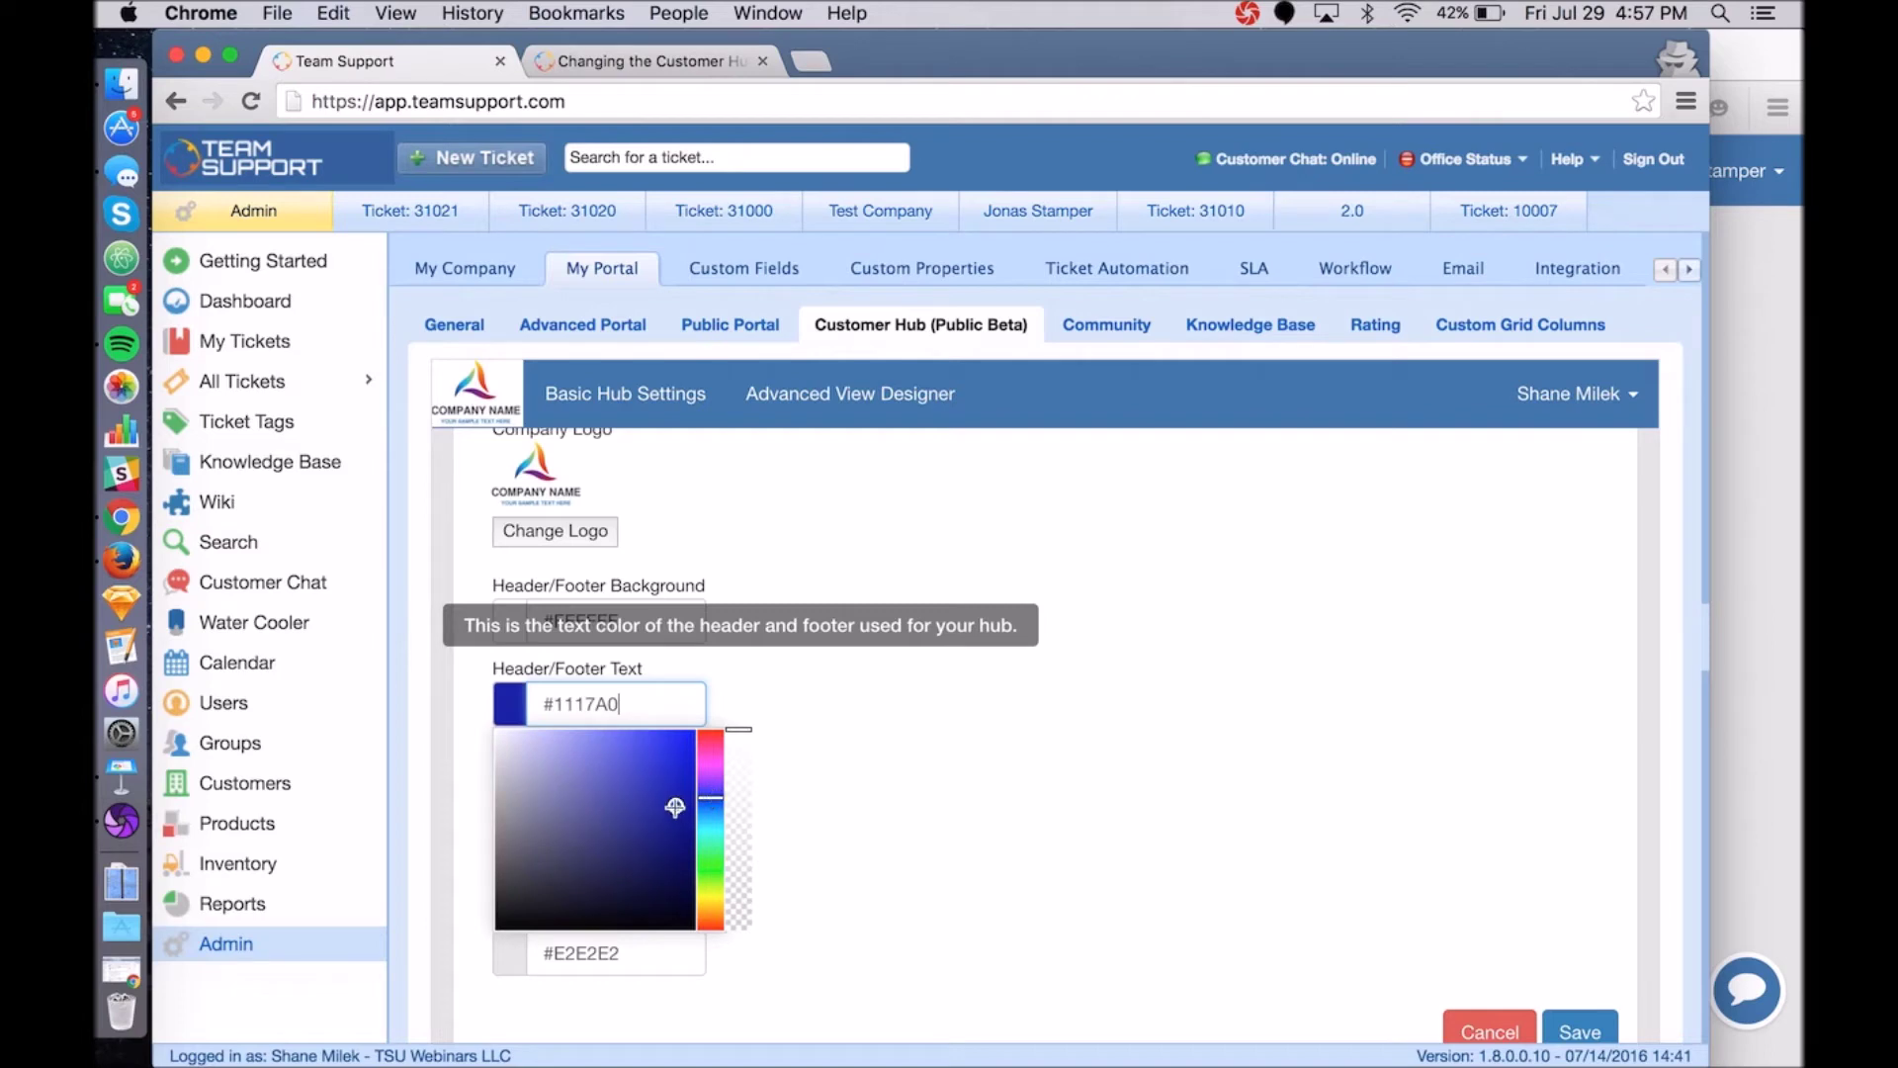
pyautogui.moveTo(675, 795); pyautogui.dragTo(636, 773)
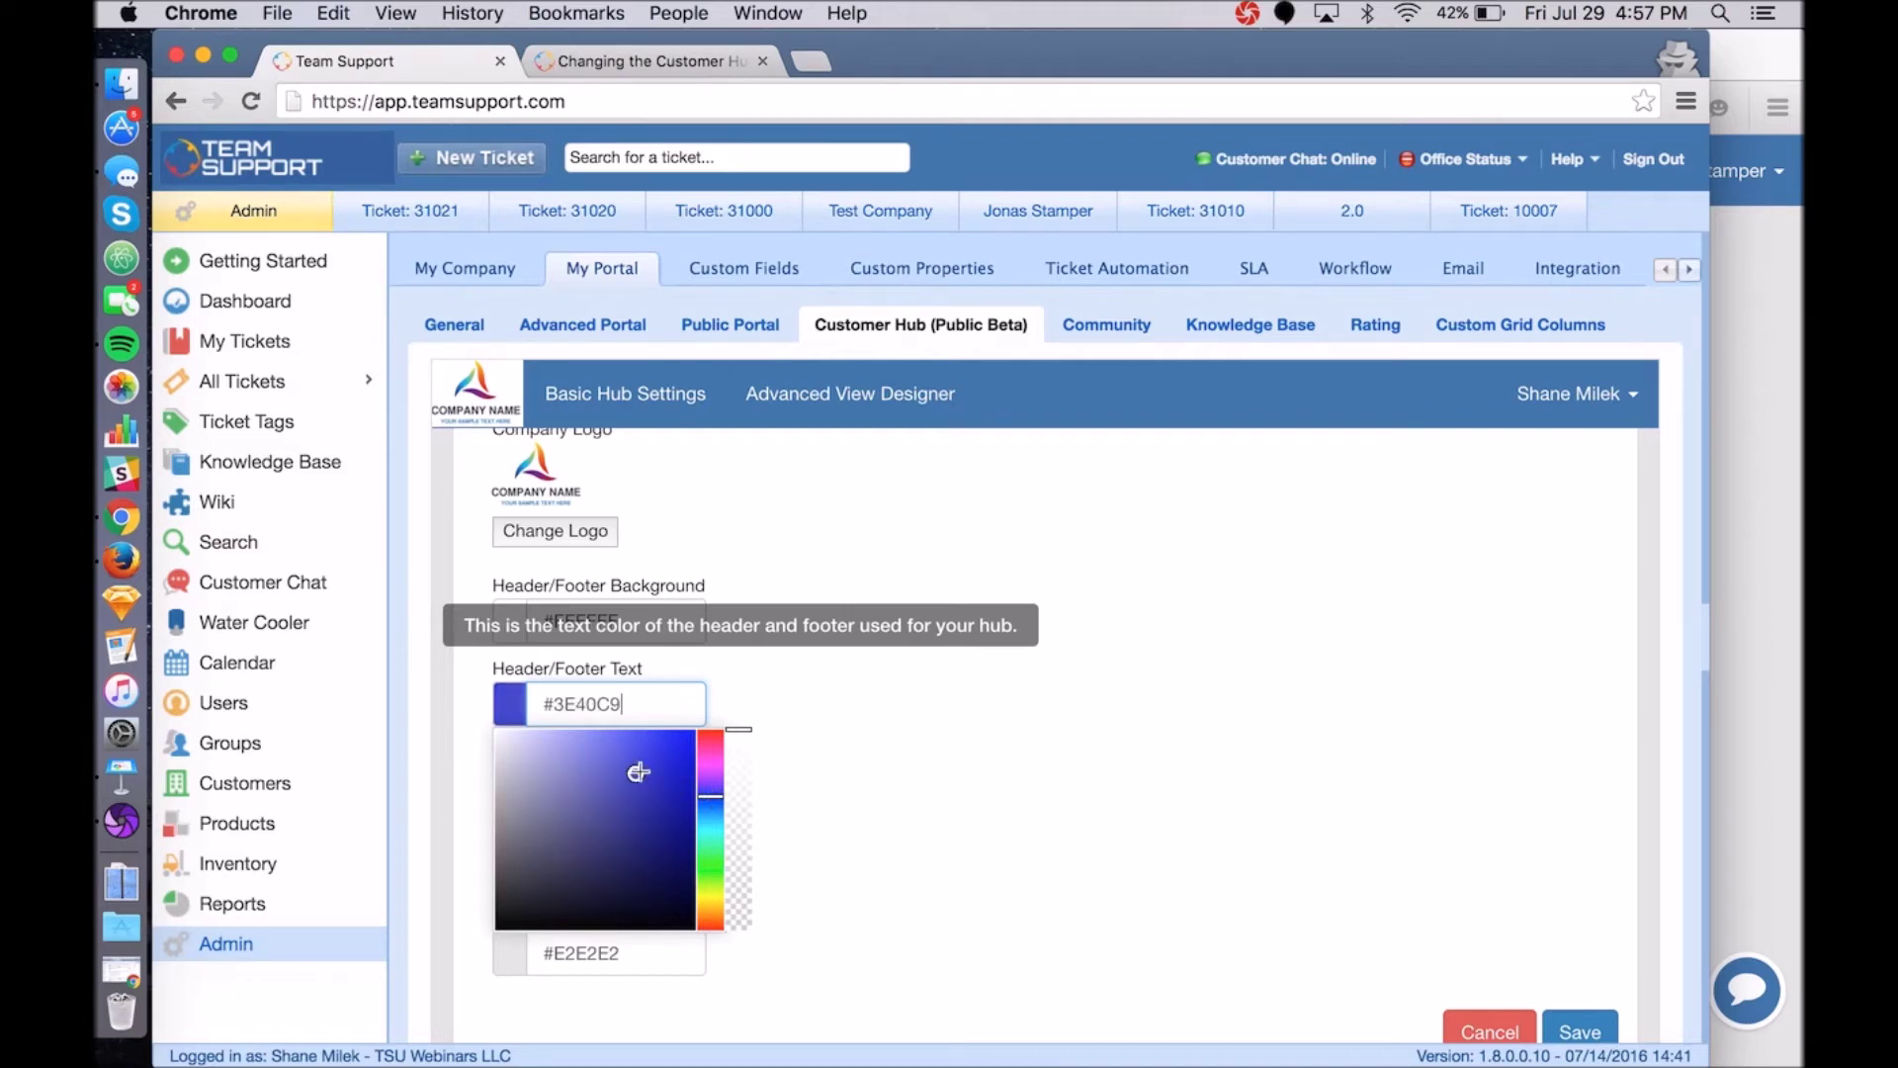
pyautogui.click(1579, 1032)
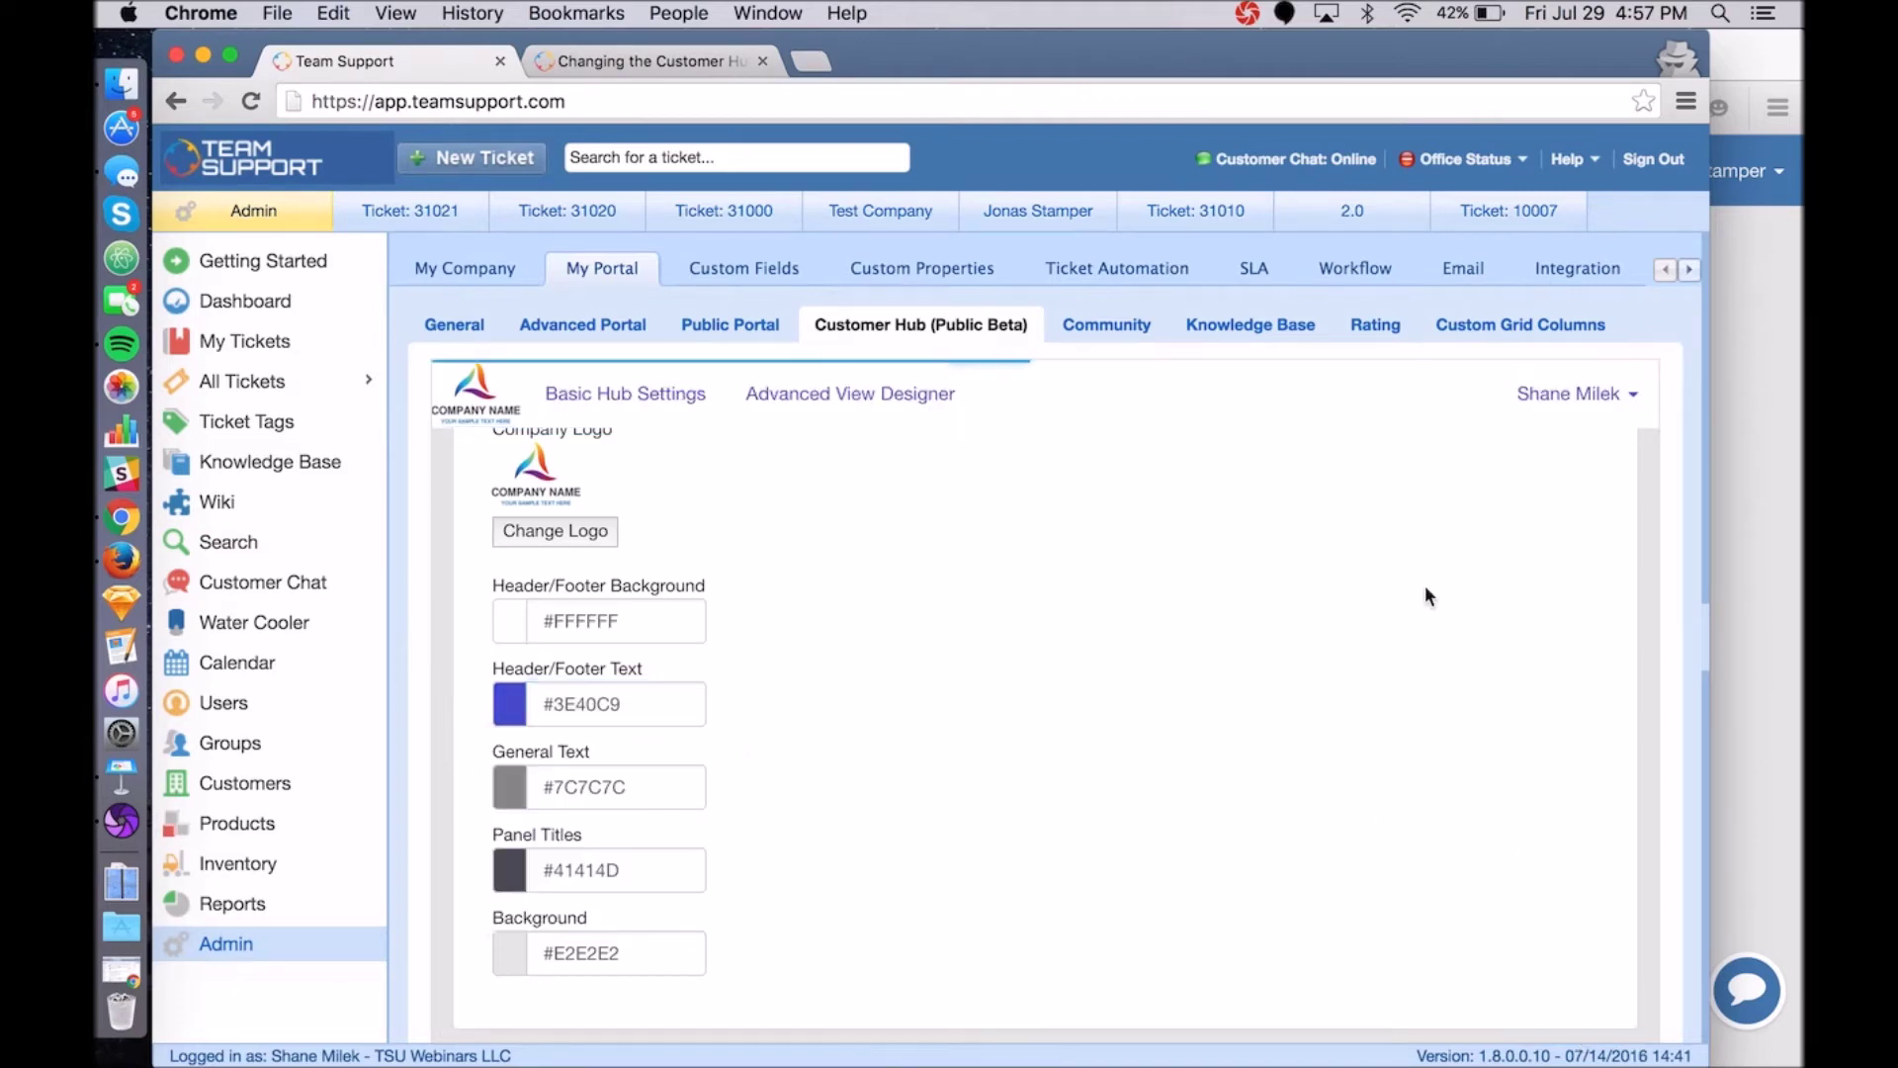
pyautogui.click(1758, 570)
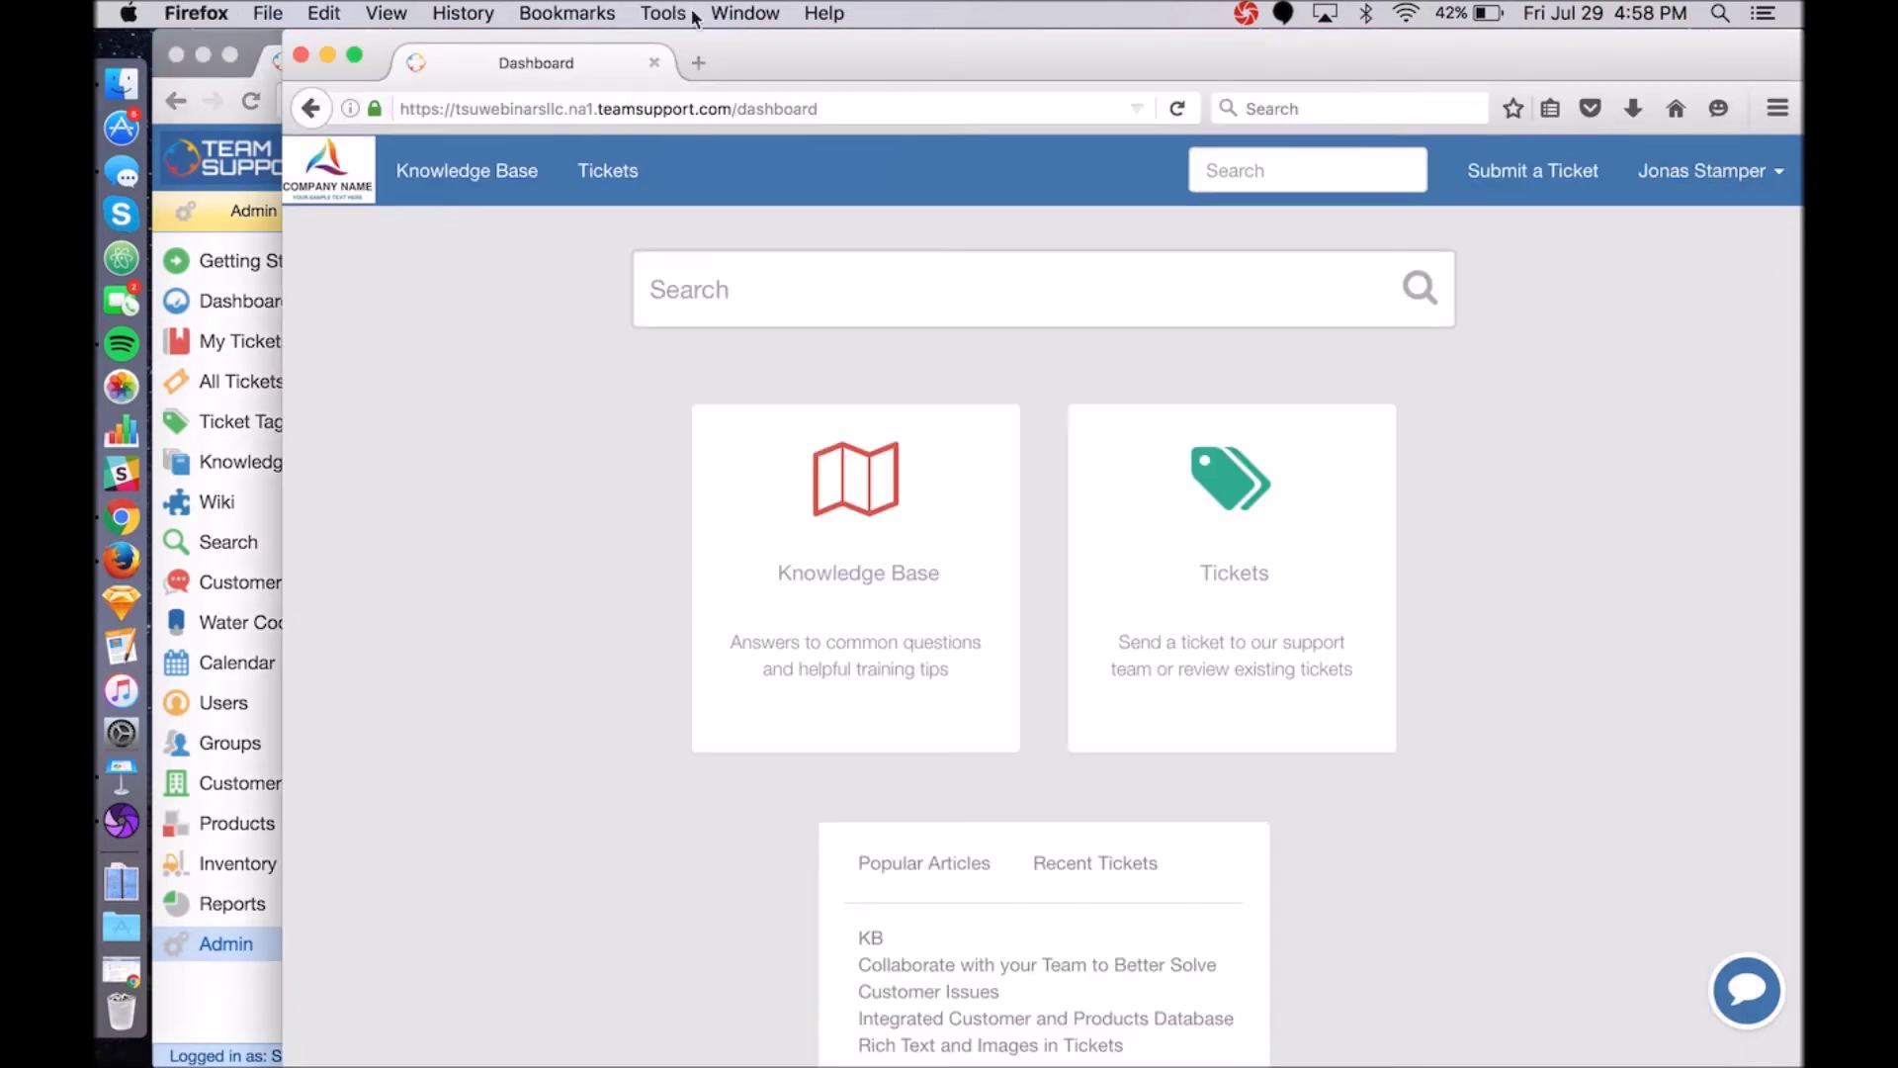
# Reload the hub dashboard to confirm the white header with blue links, then return to admin.
pyautogui.click(1177, 108)
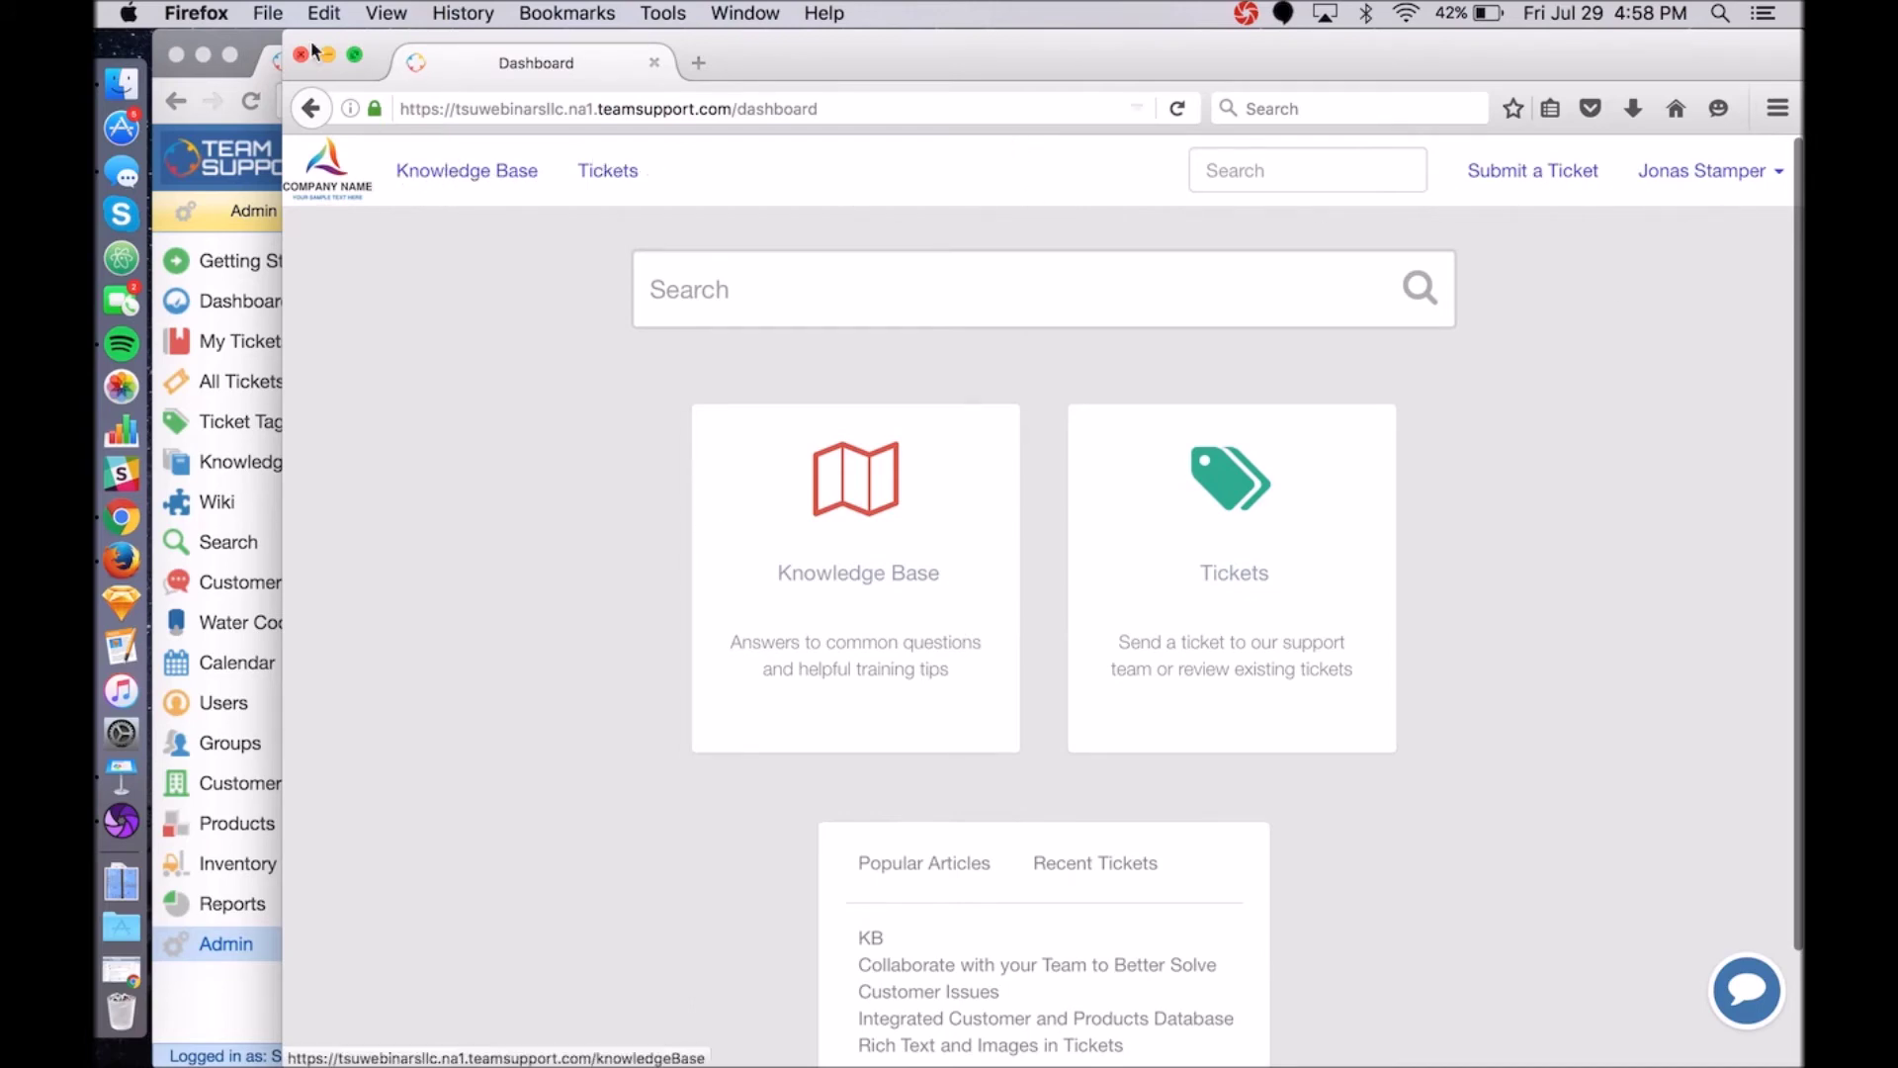
pyautogui.click(277, 51)
pyautogui.scroll(-1, 692, 771)
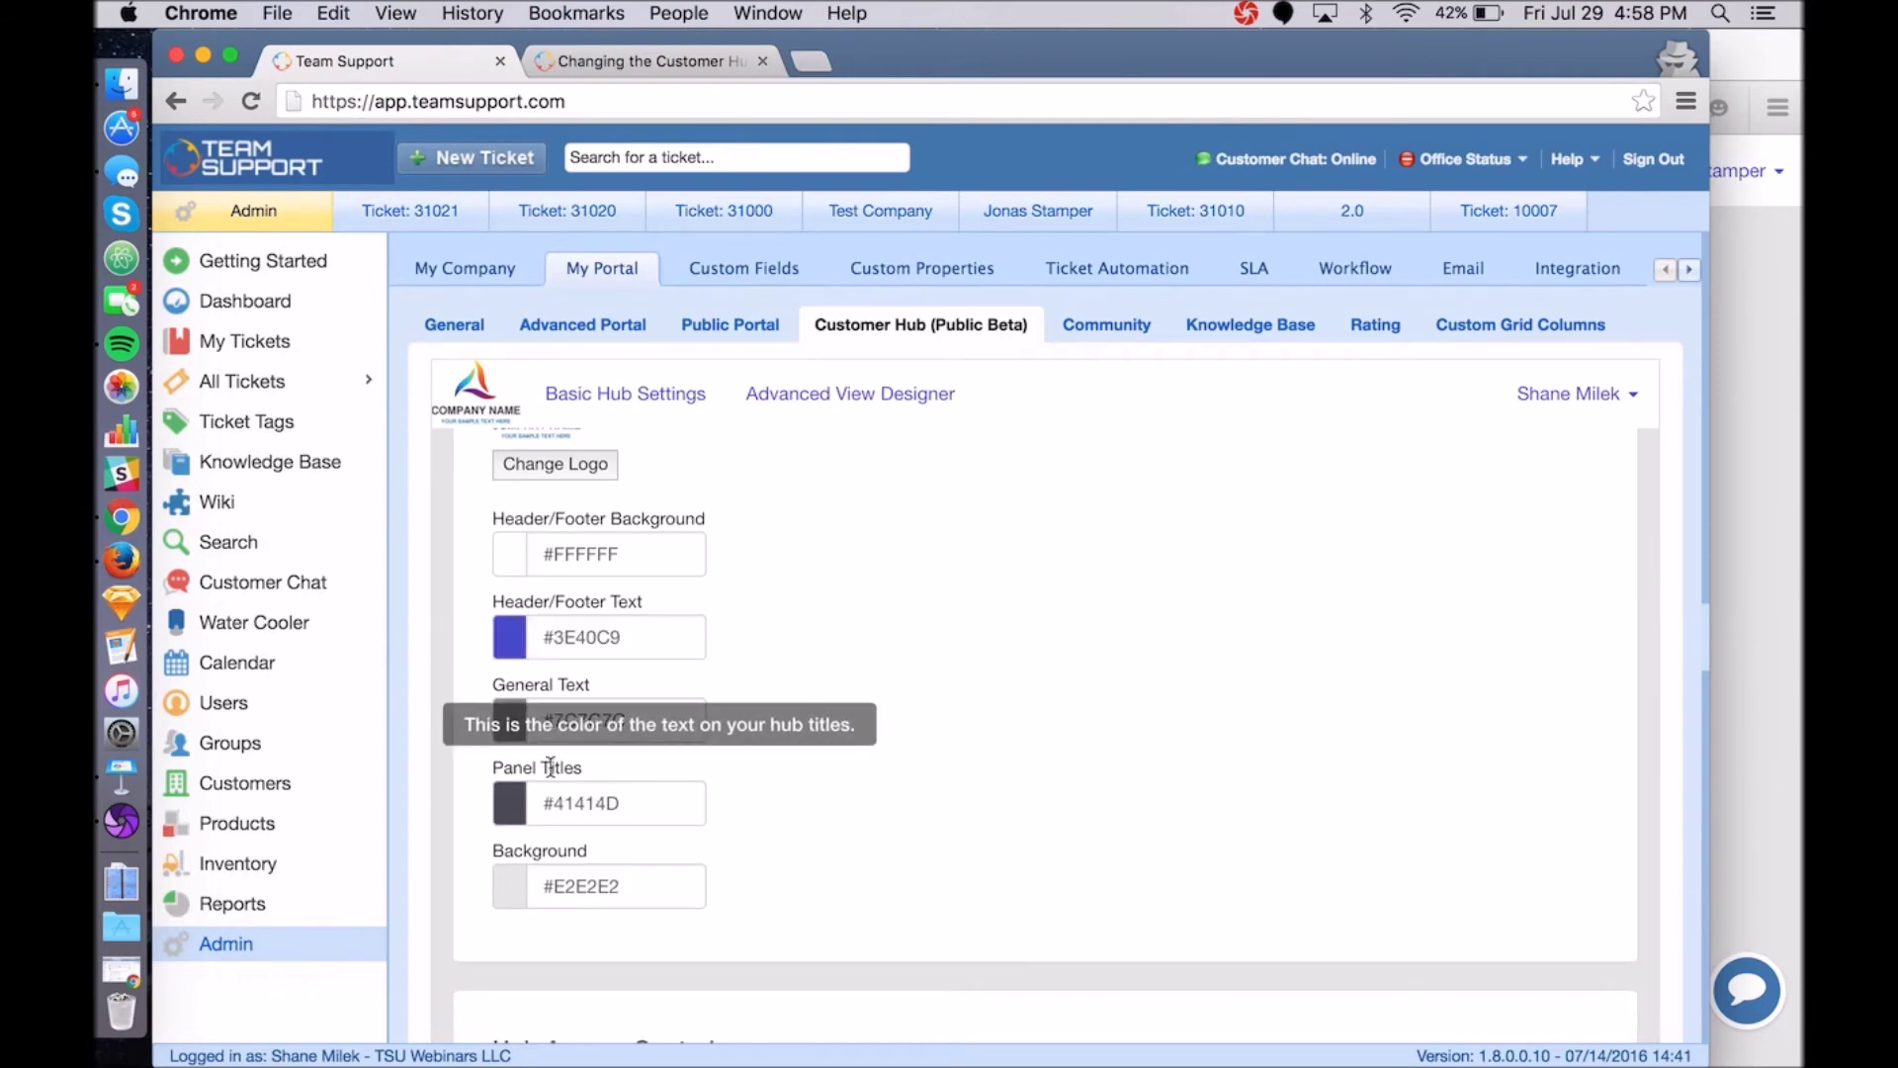
# Change the hub background colour from #E2E2E2 to pale lavender #DCDCFA and save.
pyautogui.scroll(-3, 879, 732)
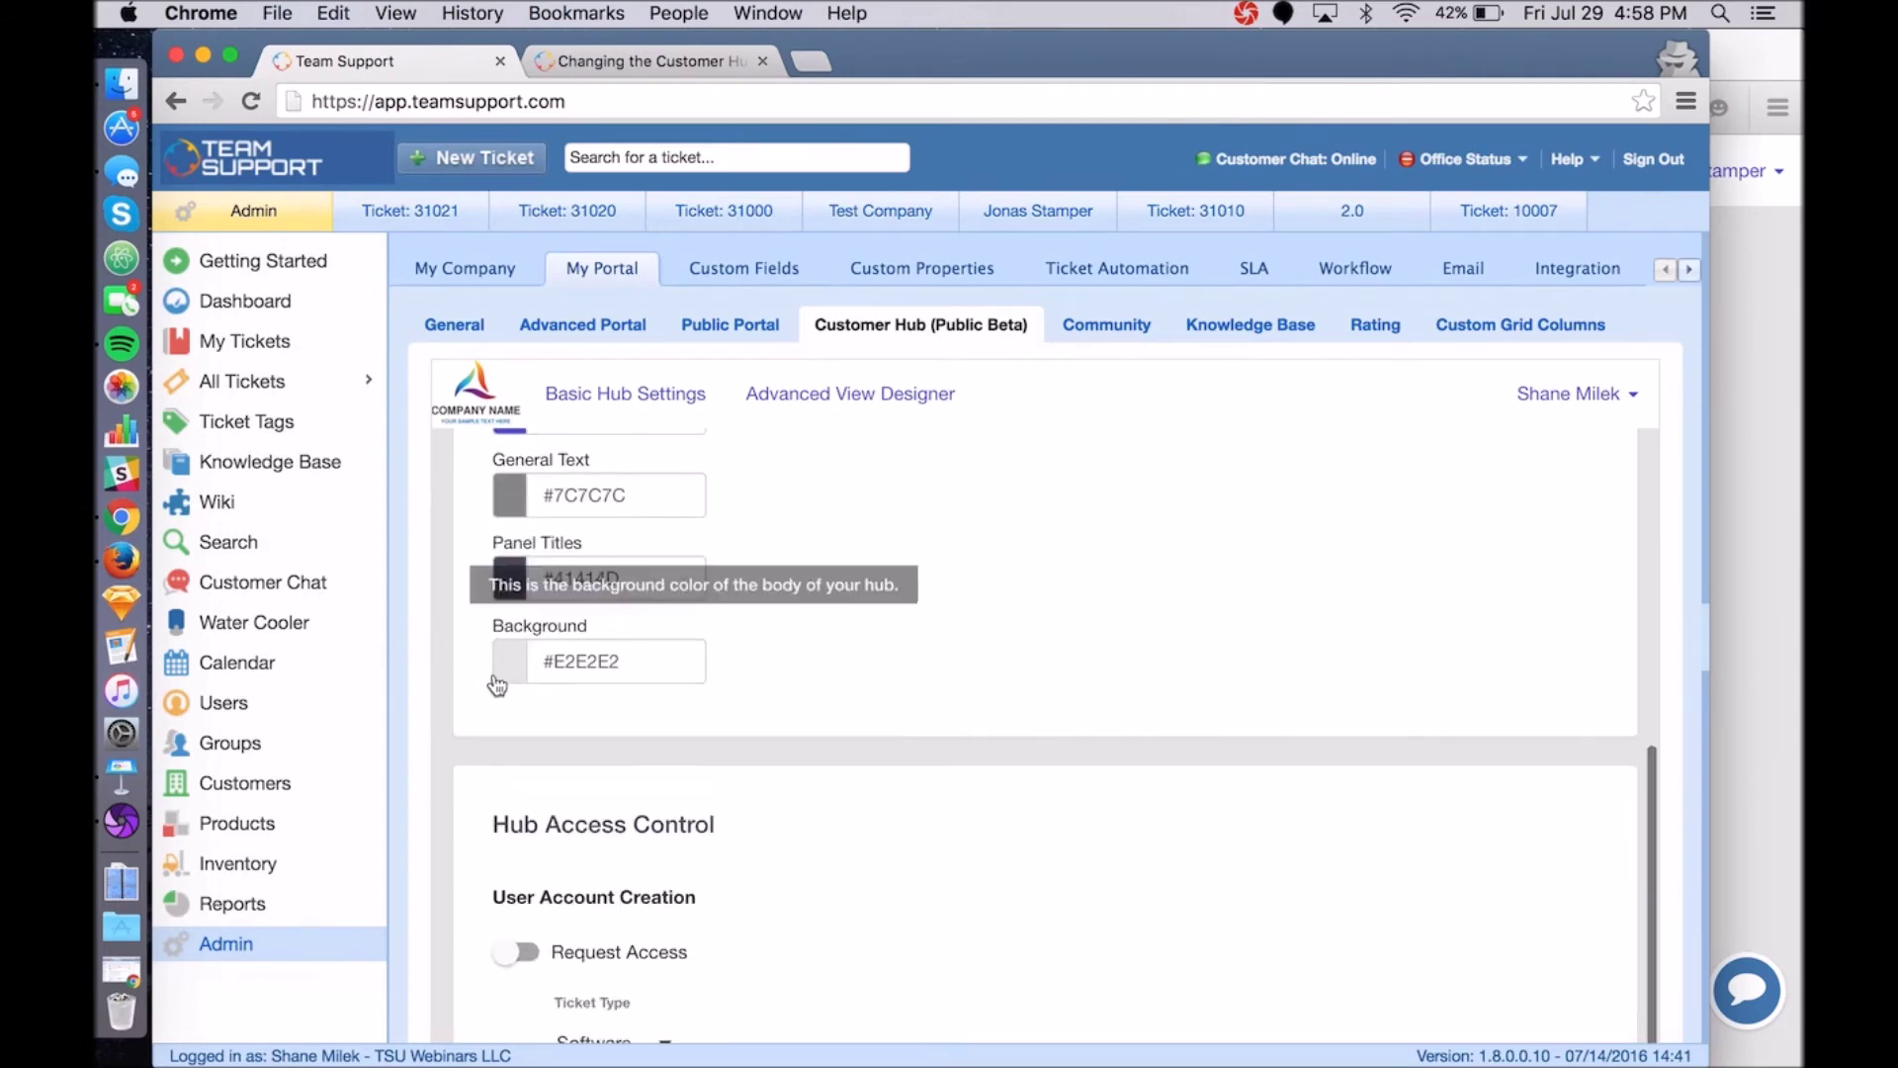
pyautogui.click(498, 680)
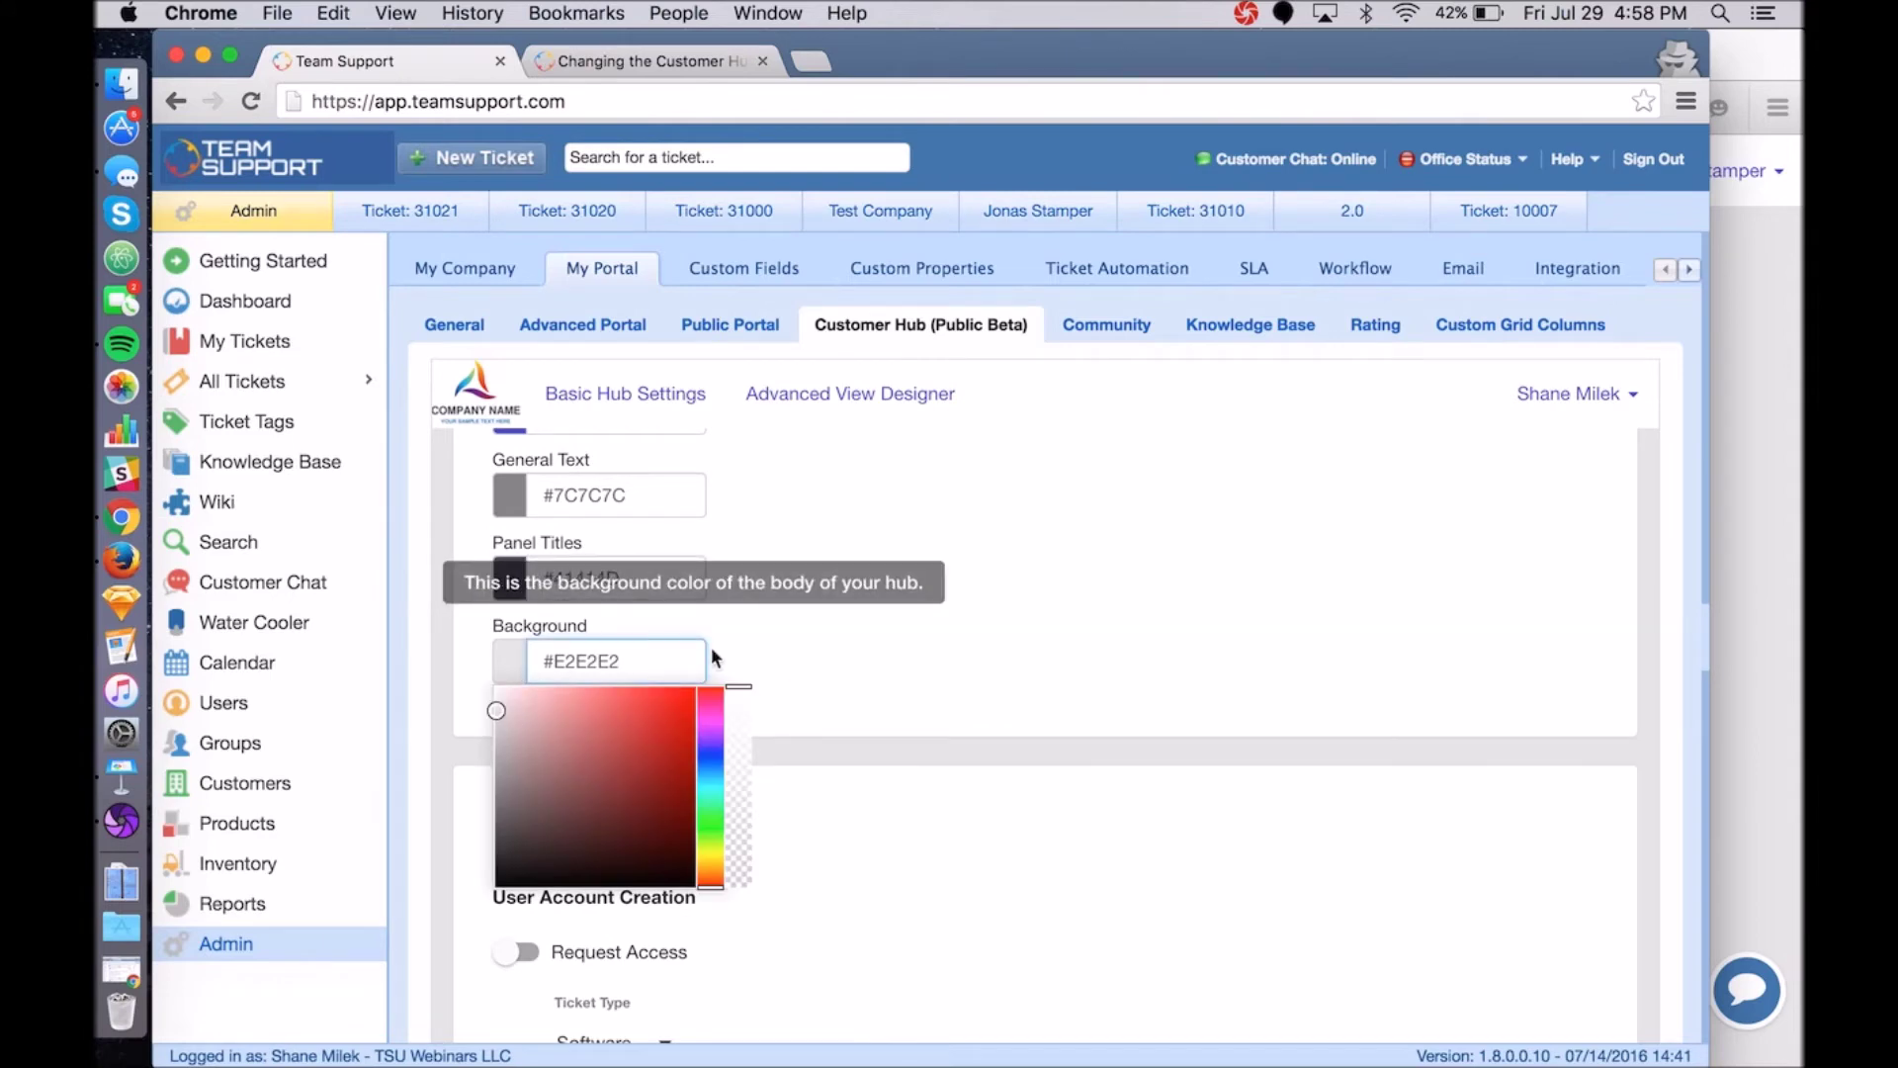
pyautogui.click(706, 749)
pyautogui.moveTo(496, 710); pyautogui.dragTo(520, 692)
pyautogui.click(1607, 763)
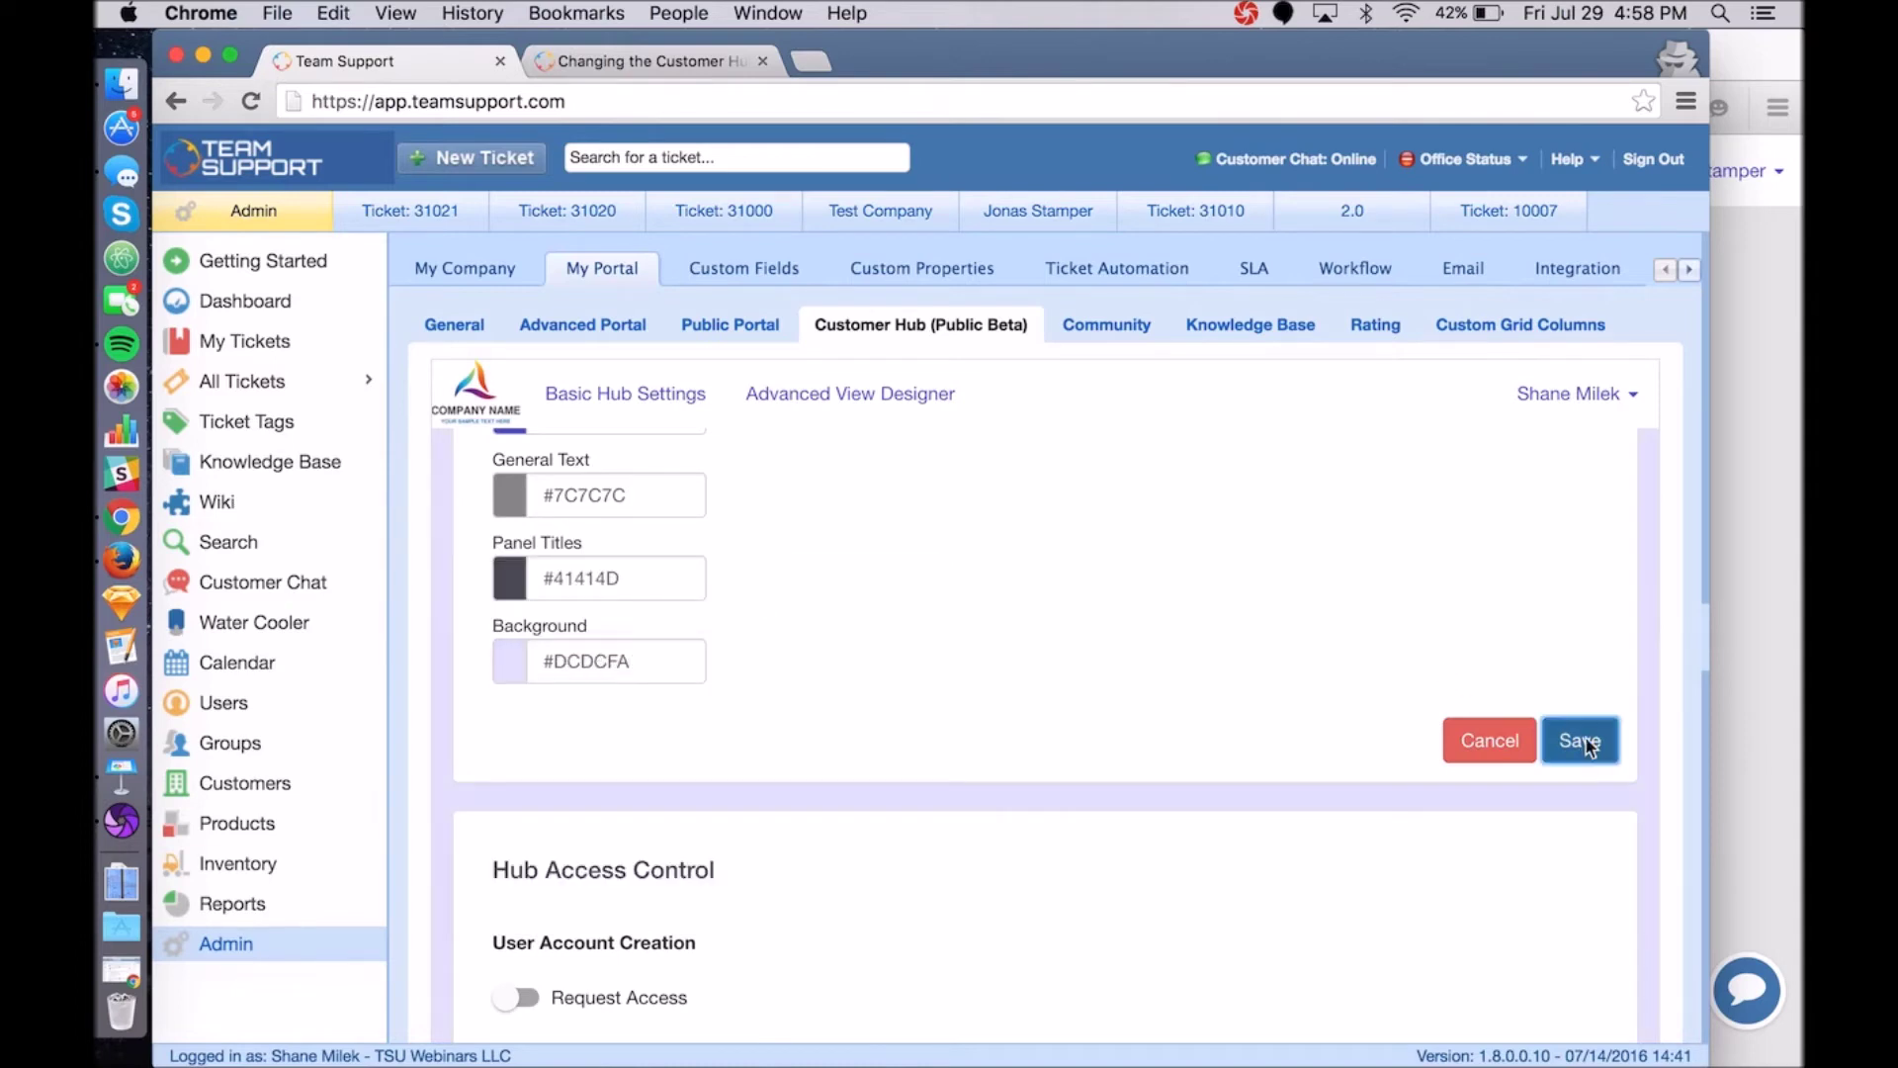
pyautogui.click(1756, 558)
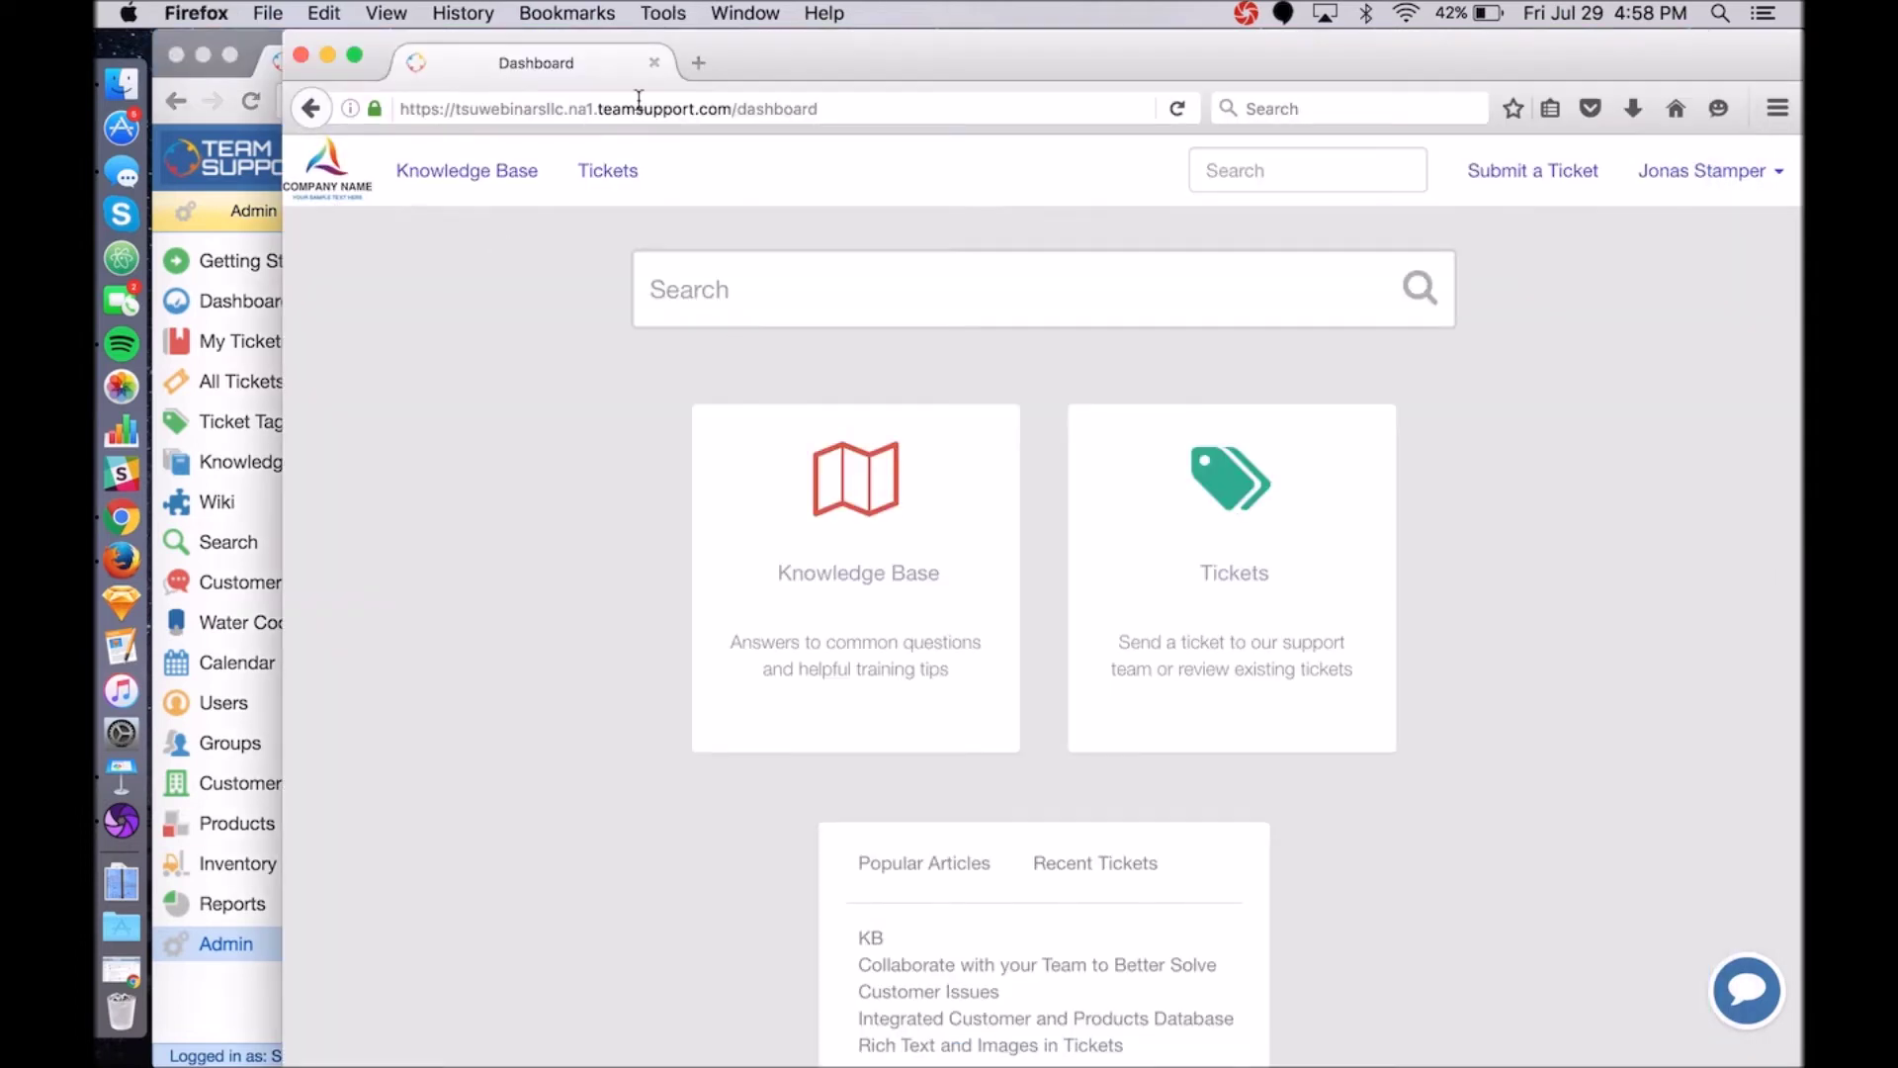
# Reload the hub dashboard to confirm the lavender background, then return to admin settings.
pyautogui.click(1178, 109)
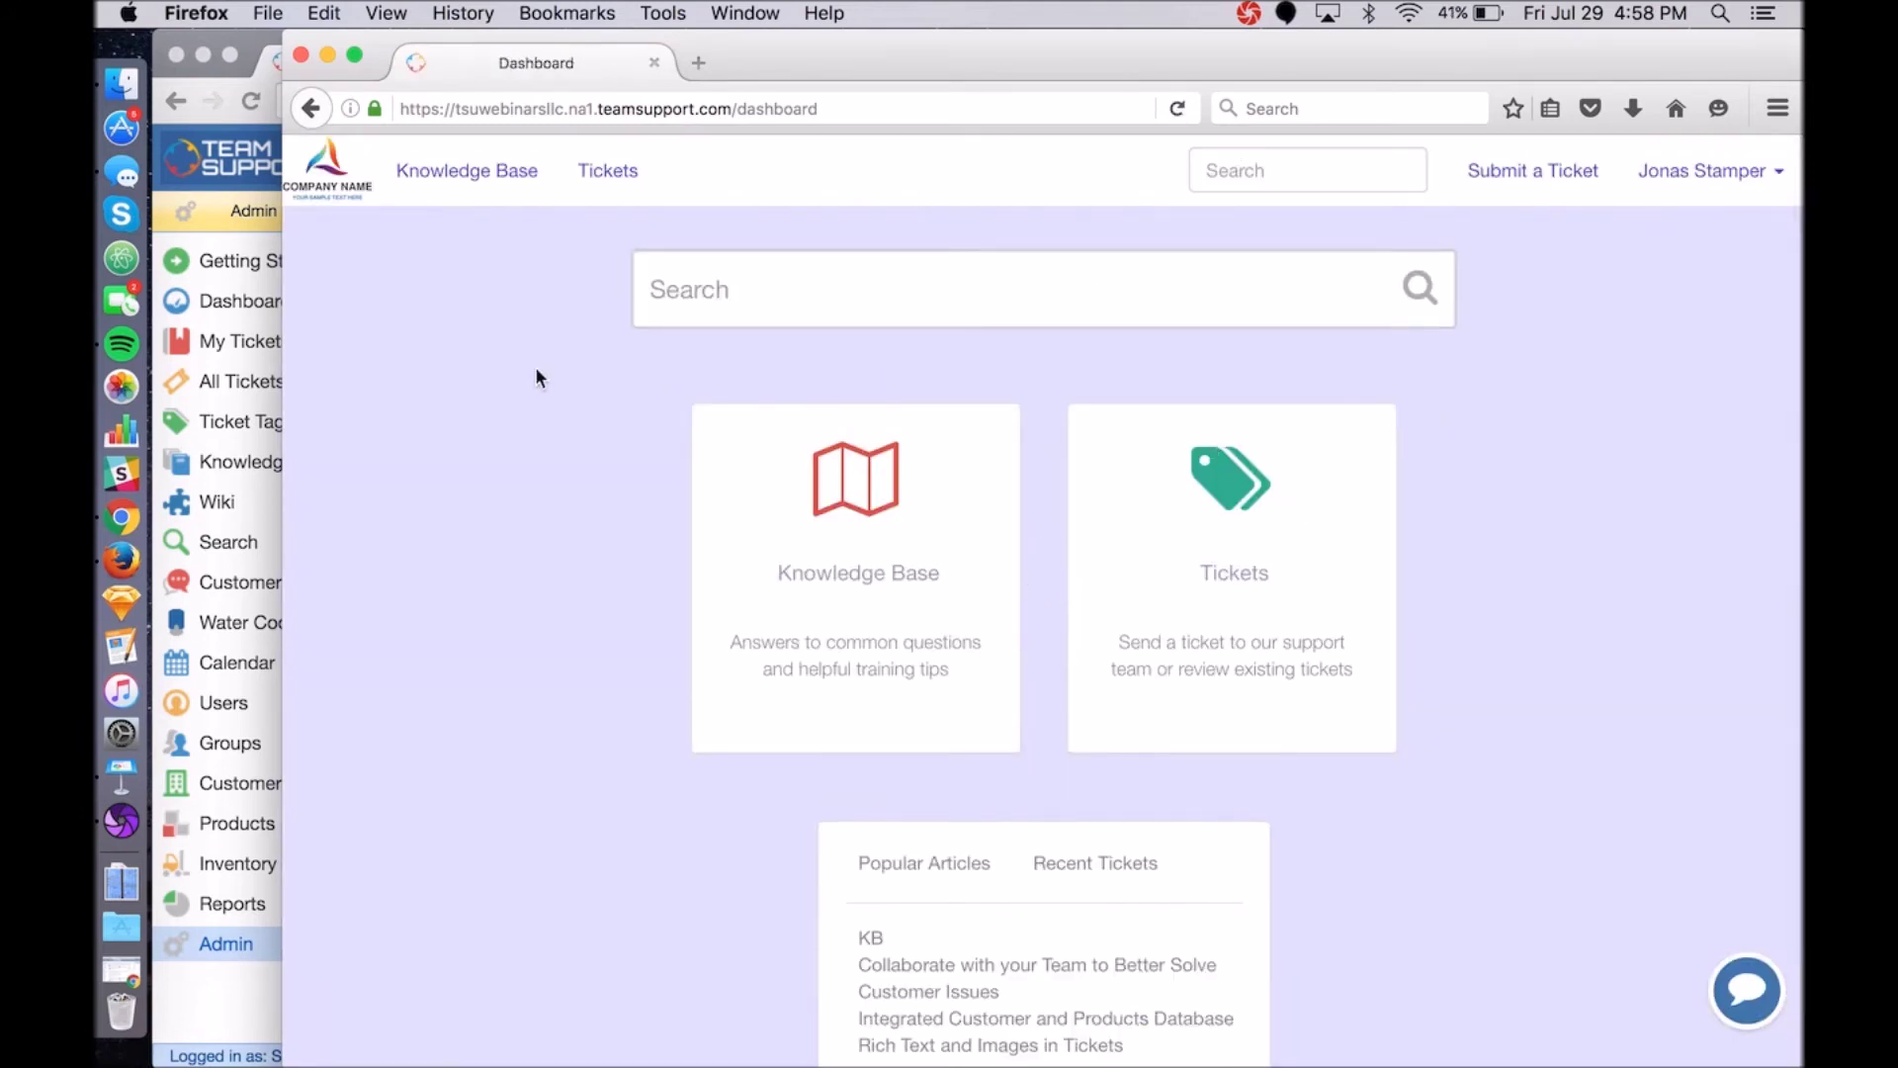
pyautogui.click(254, 41)
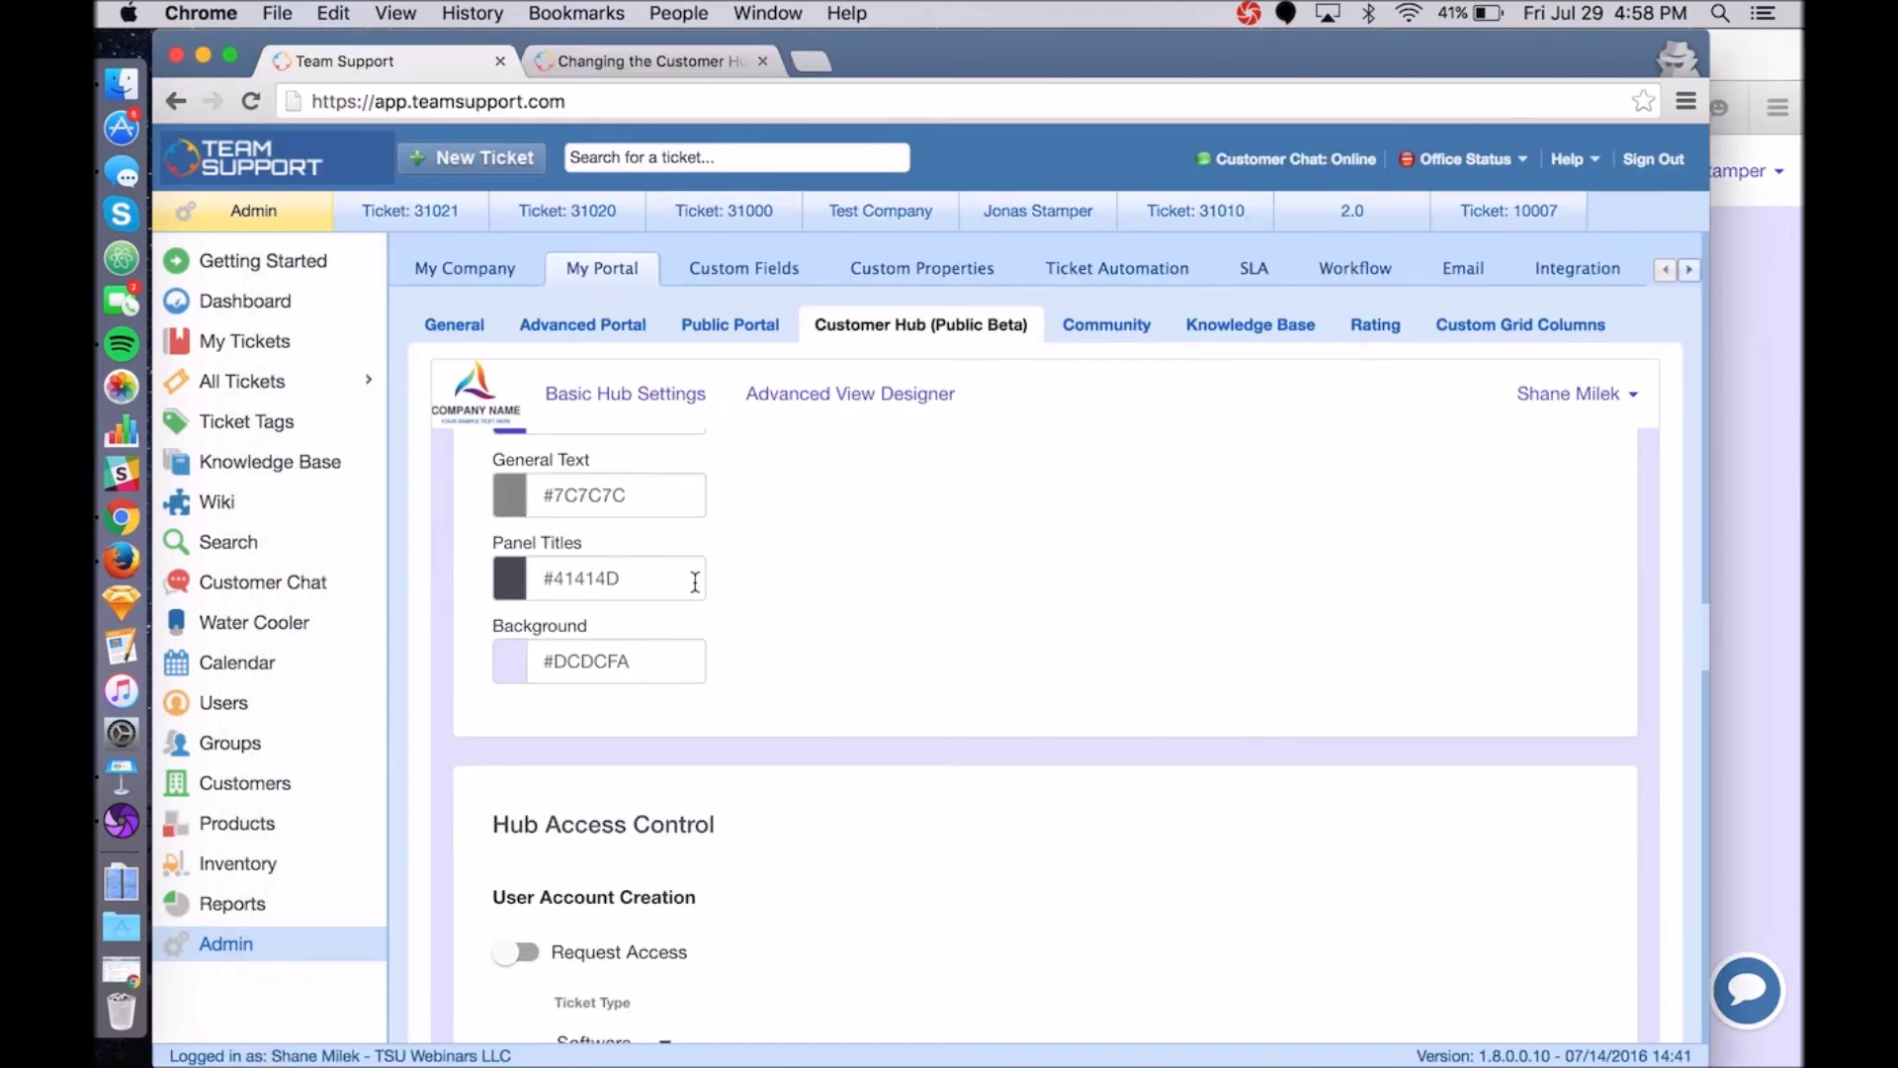
pyautogui.scroll(3, 522, 678)
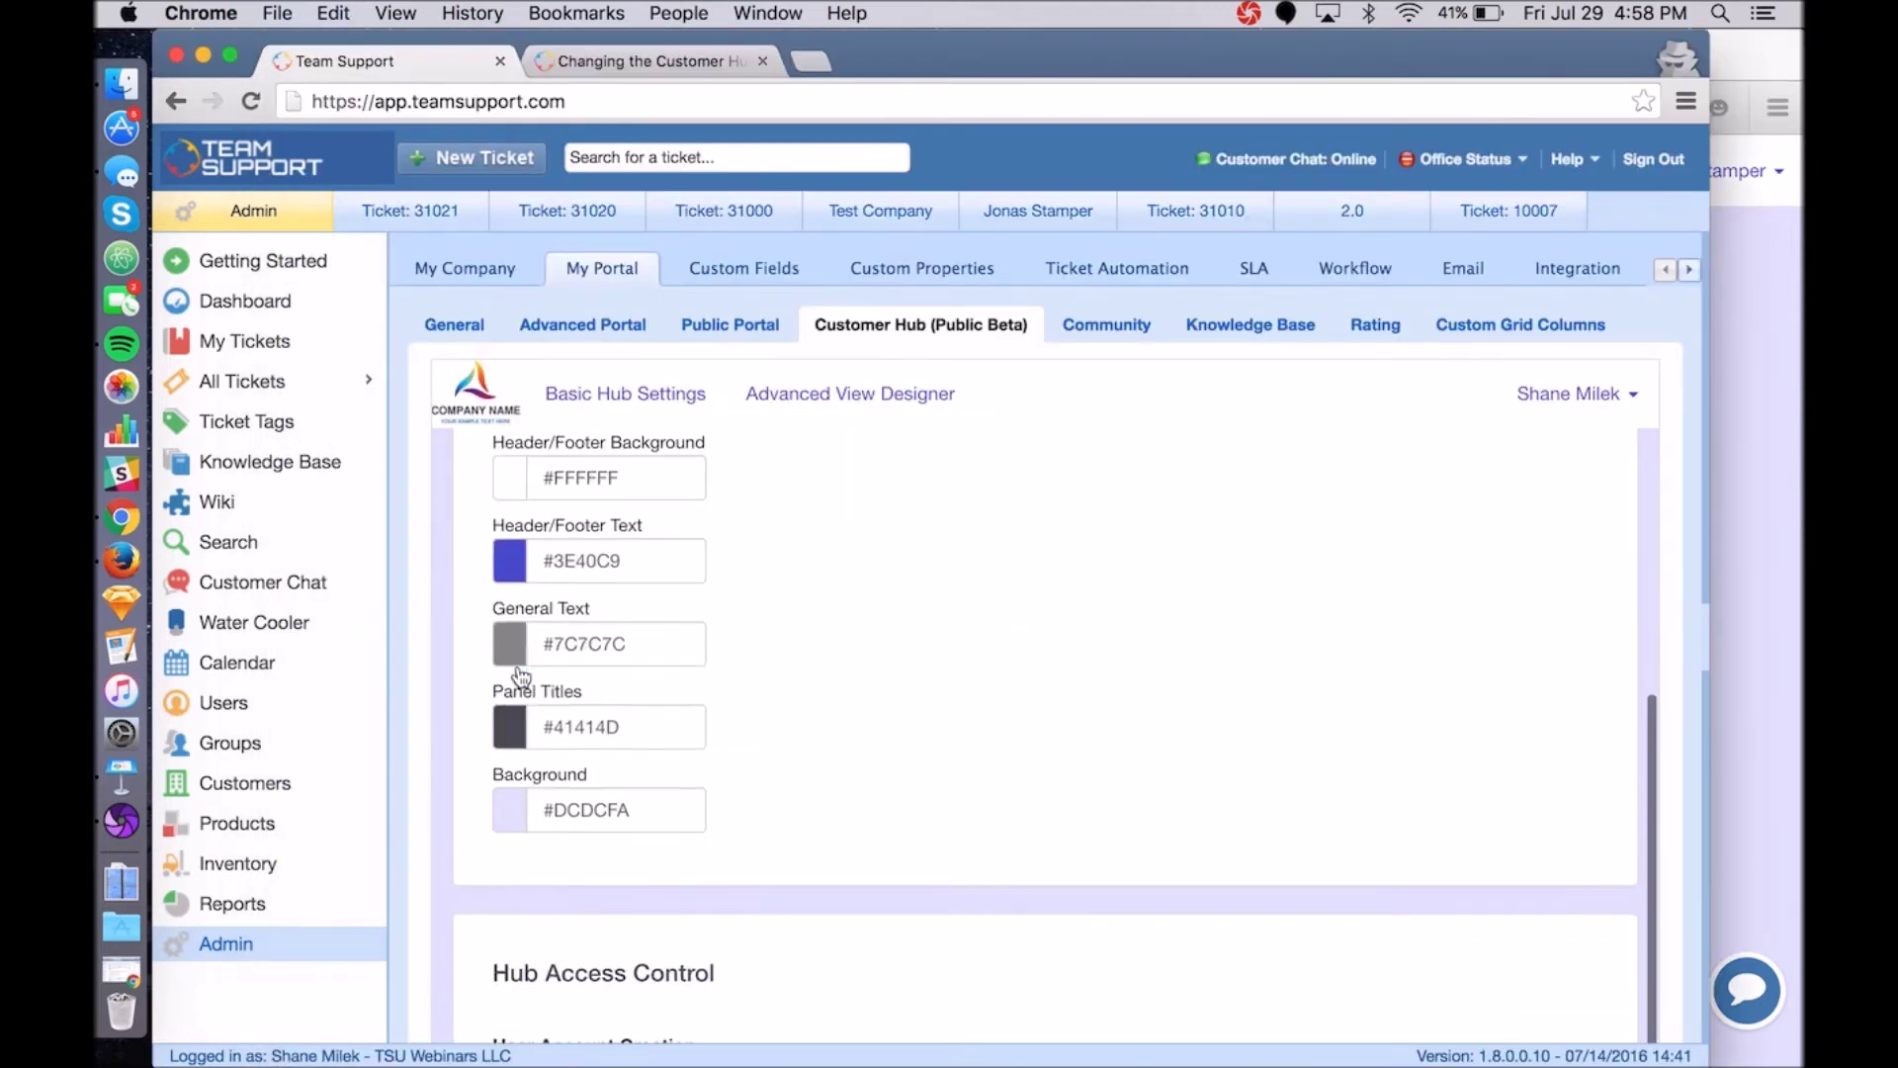
pyautogui.scroll(-1, 522, 678)
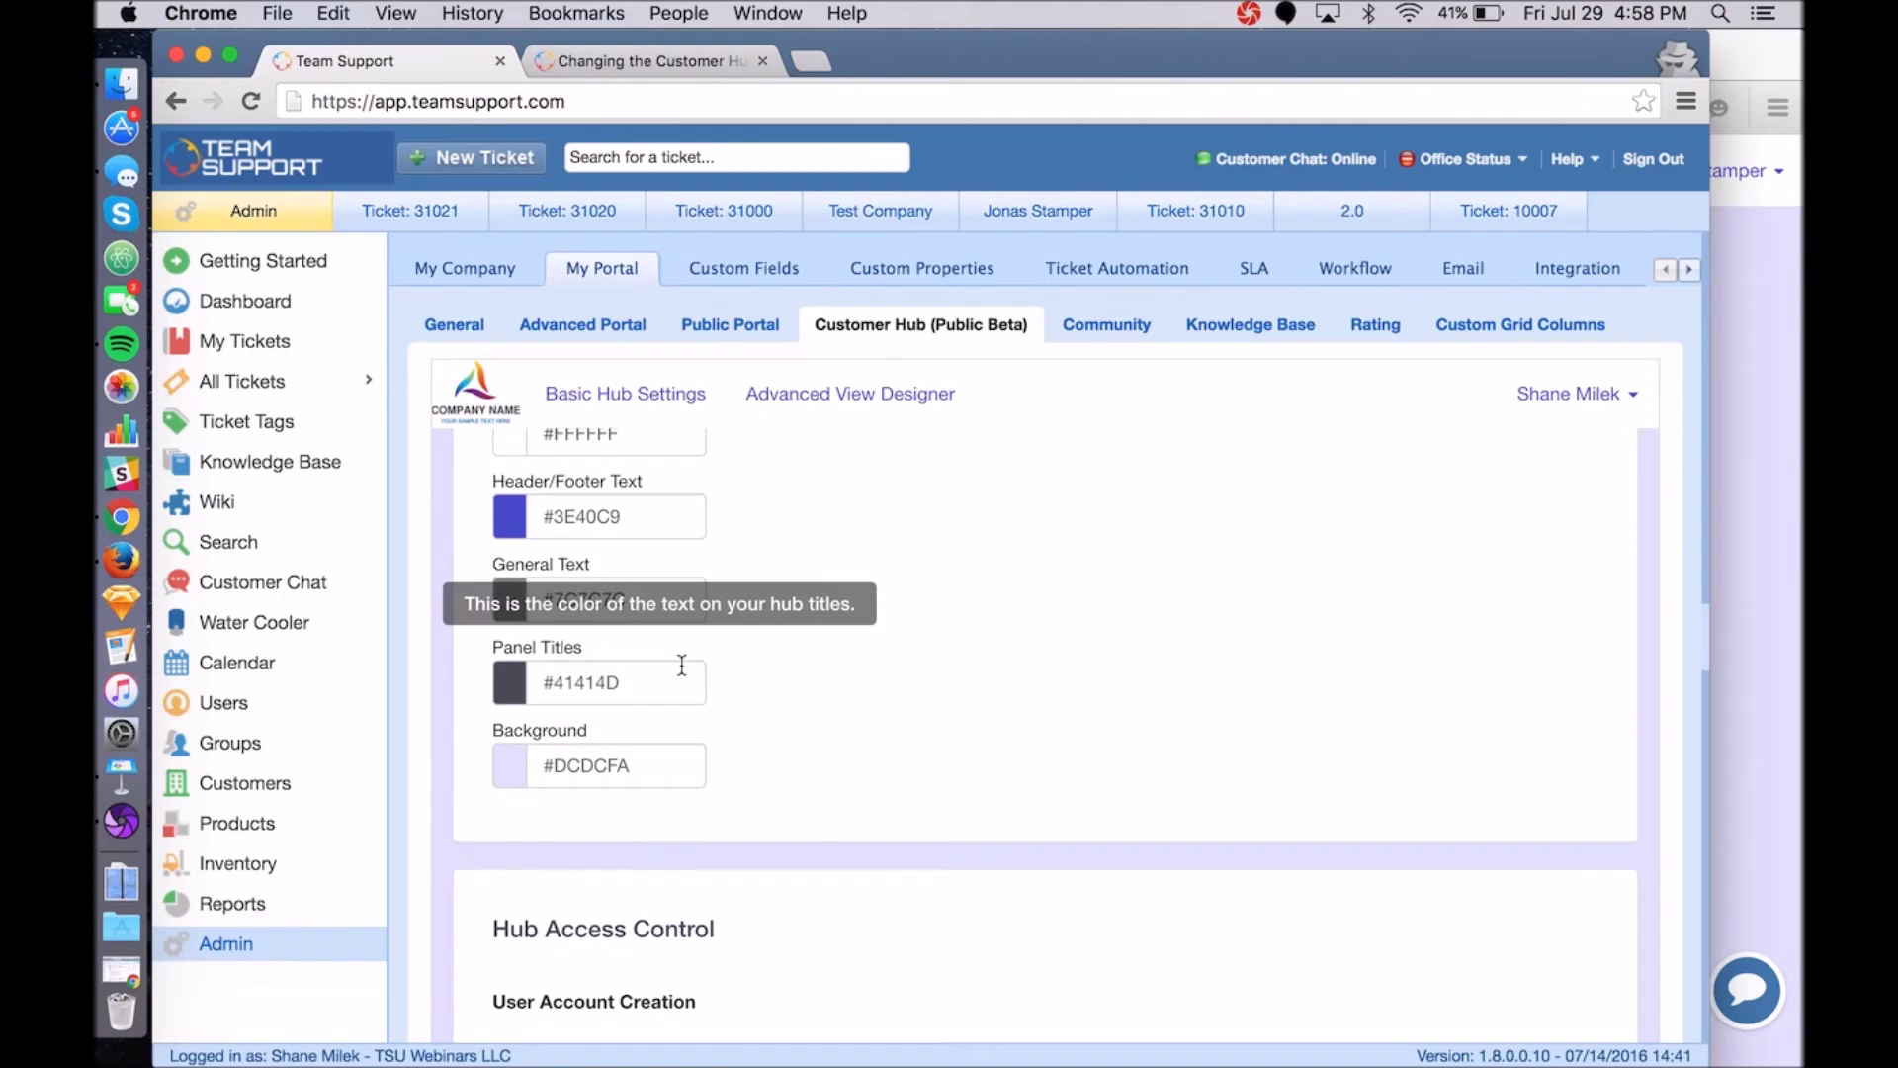
pyautogui.scroll(-10, 682, 664)
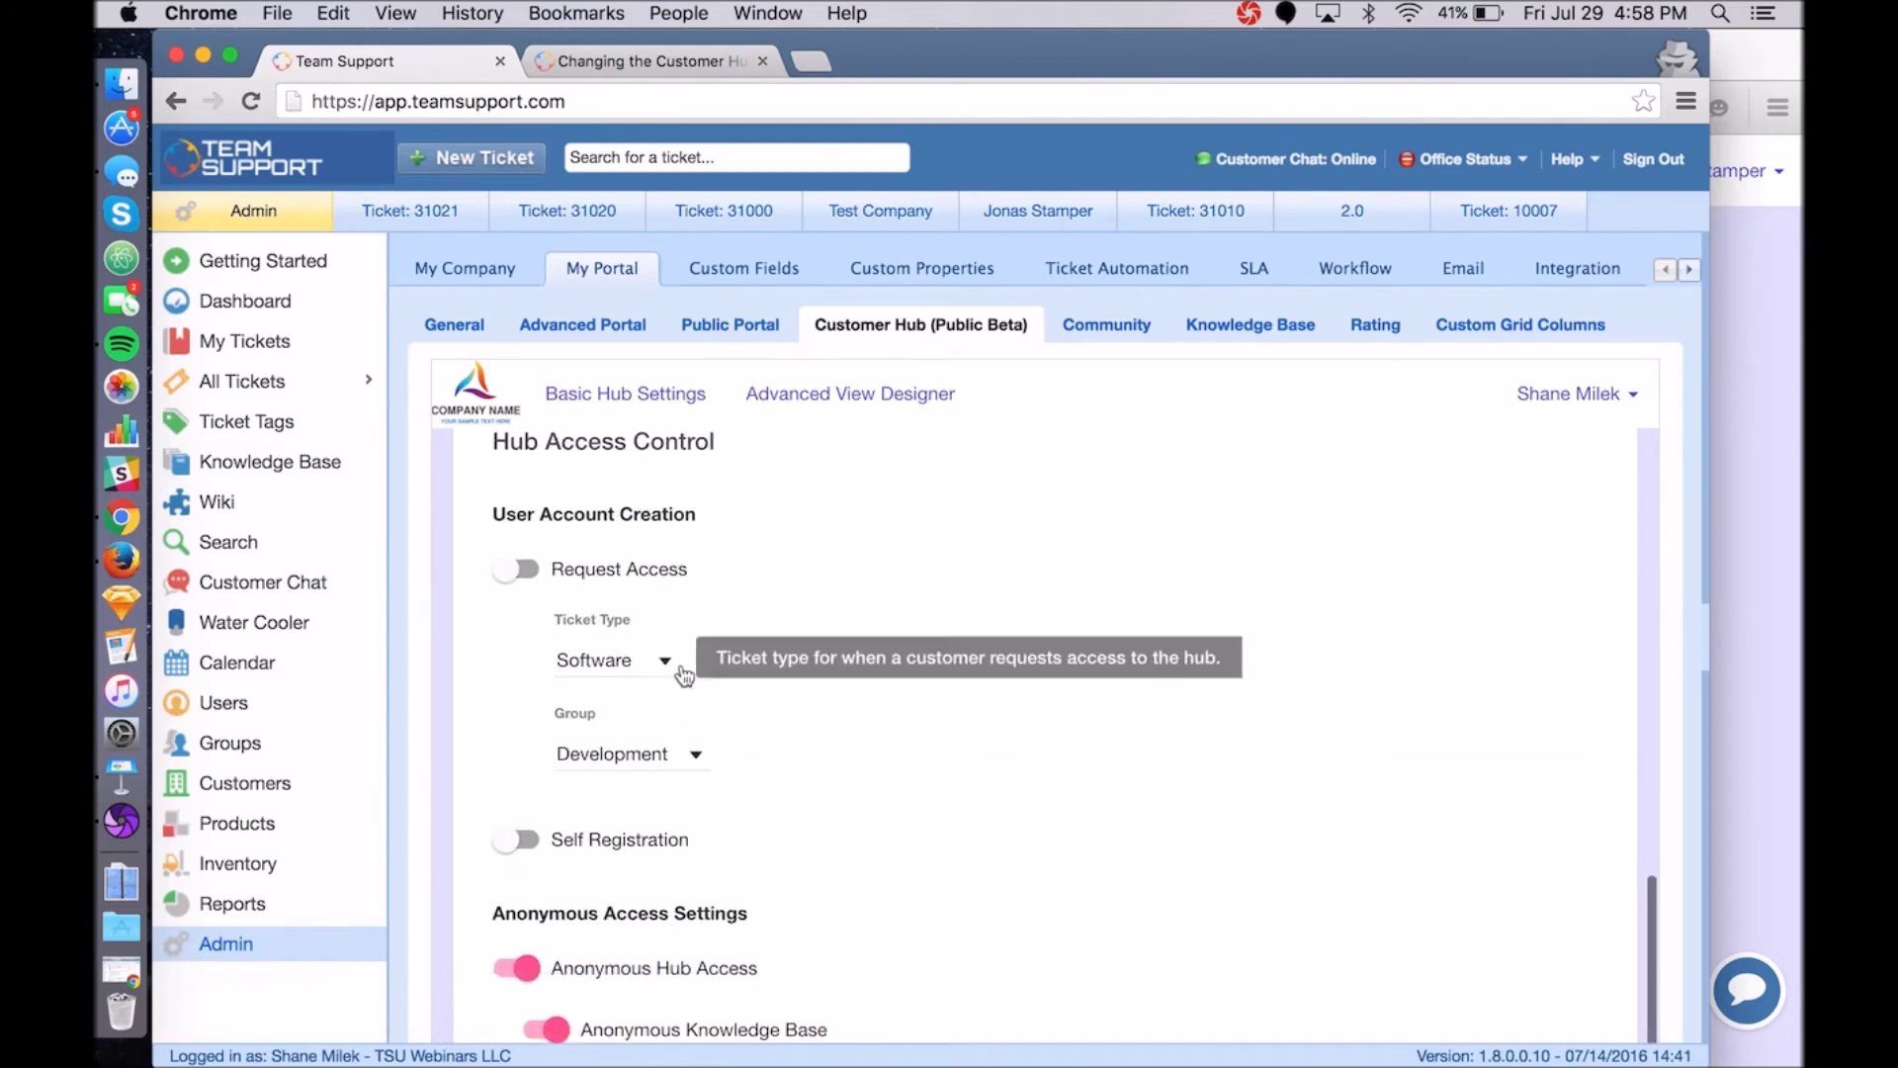
pyautogui.scroll(-5, 671, 633)
pyautogui.scroll(-3, 670, 626)
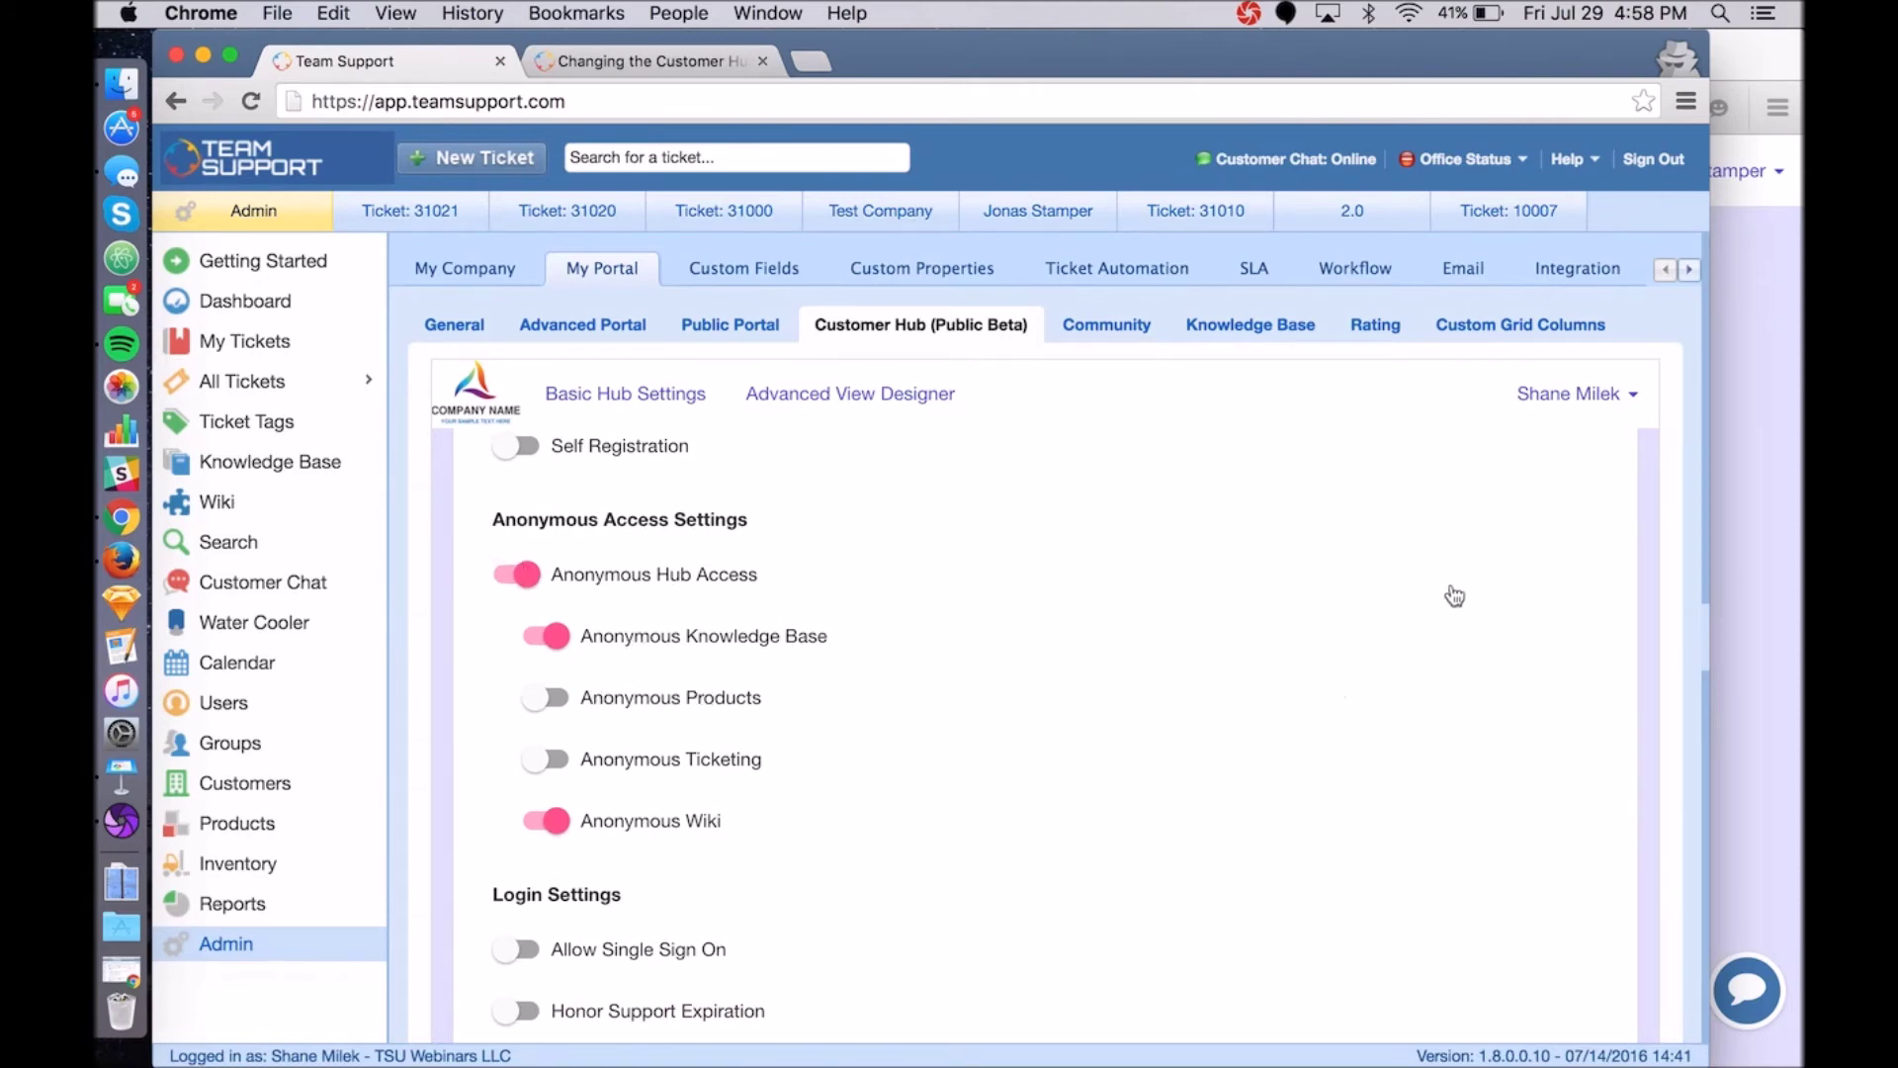
# Sign out of the Customer Hub and view the anonymous dashboard offering only Knowledge Base.
pyautogui.click(1764, 457)
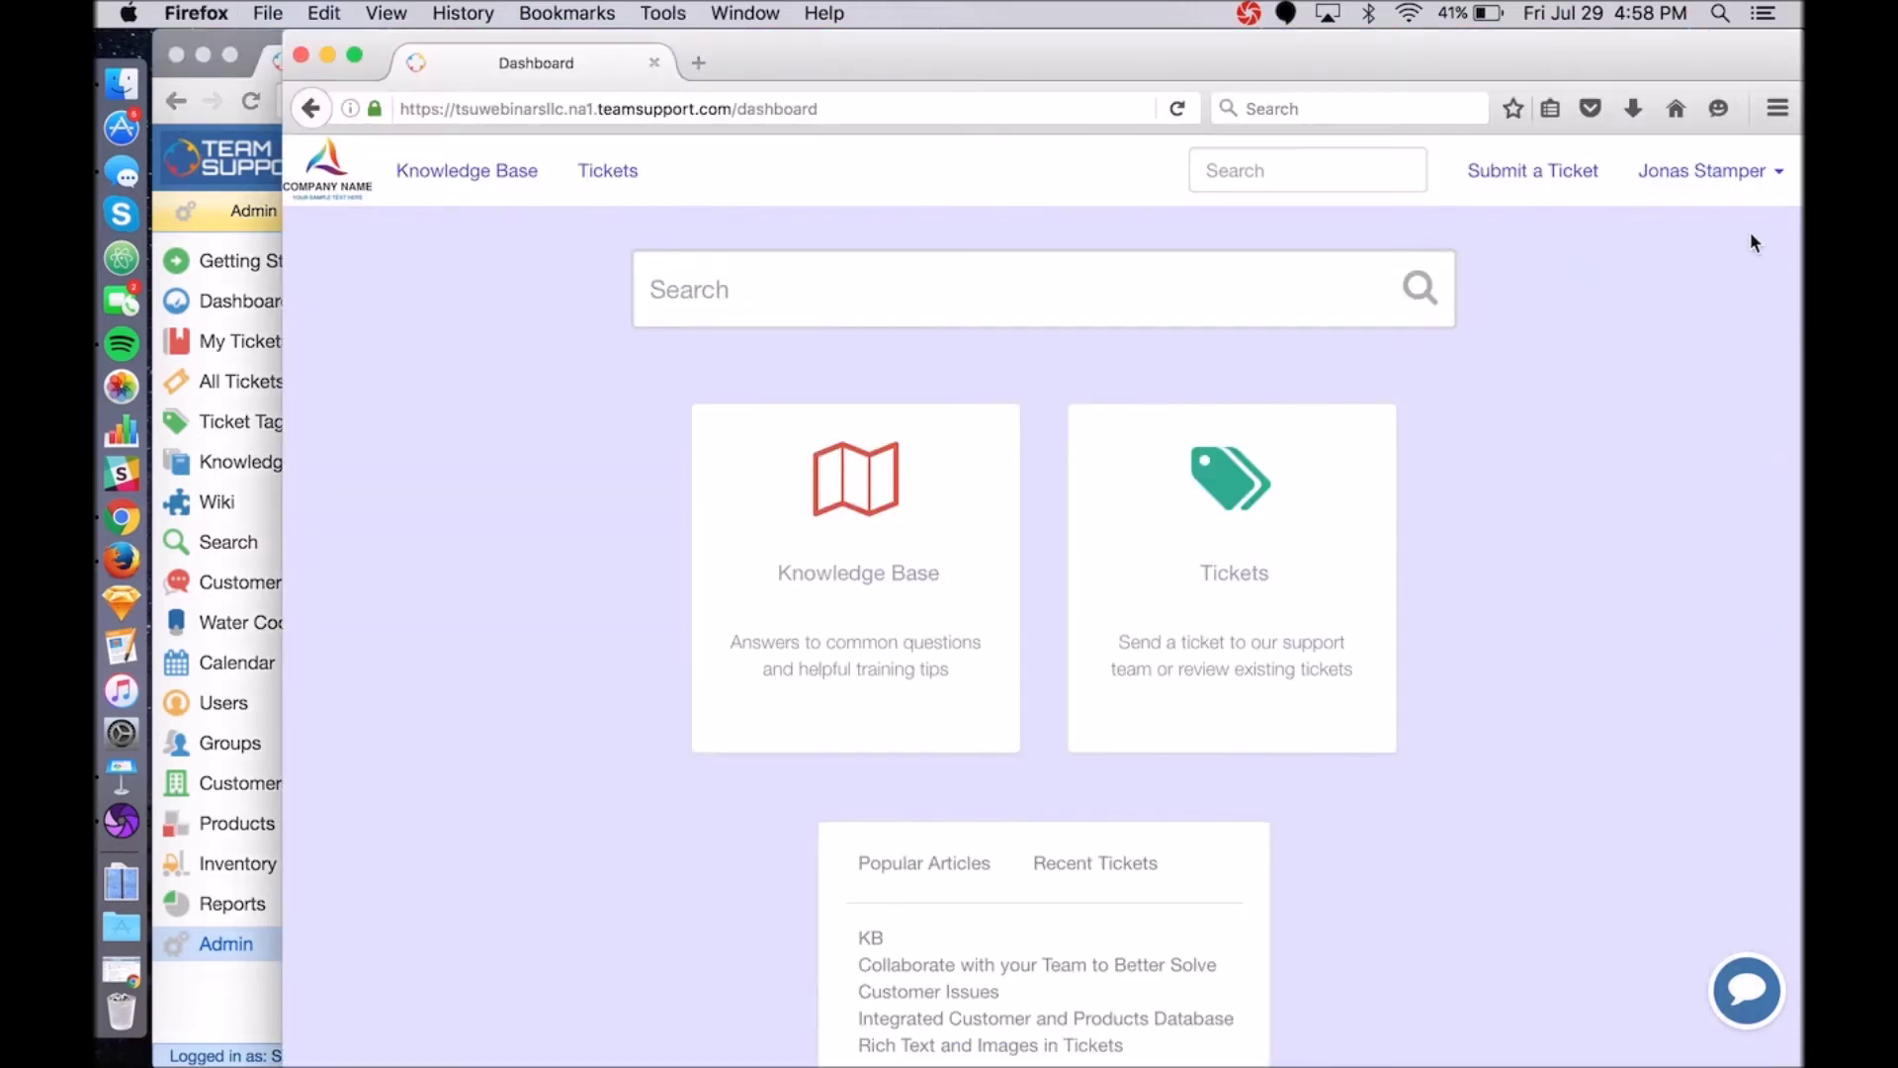
pyautogui.click(1716, 172)
pyautogui.click(1663, 277)
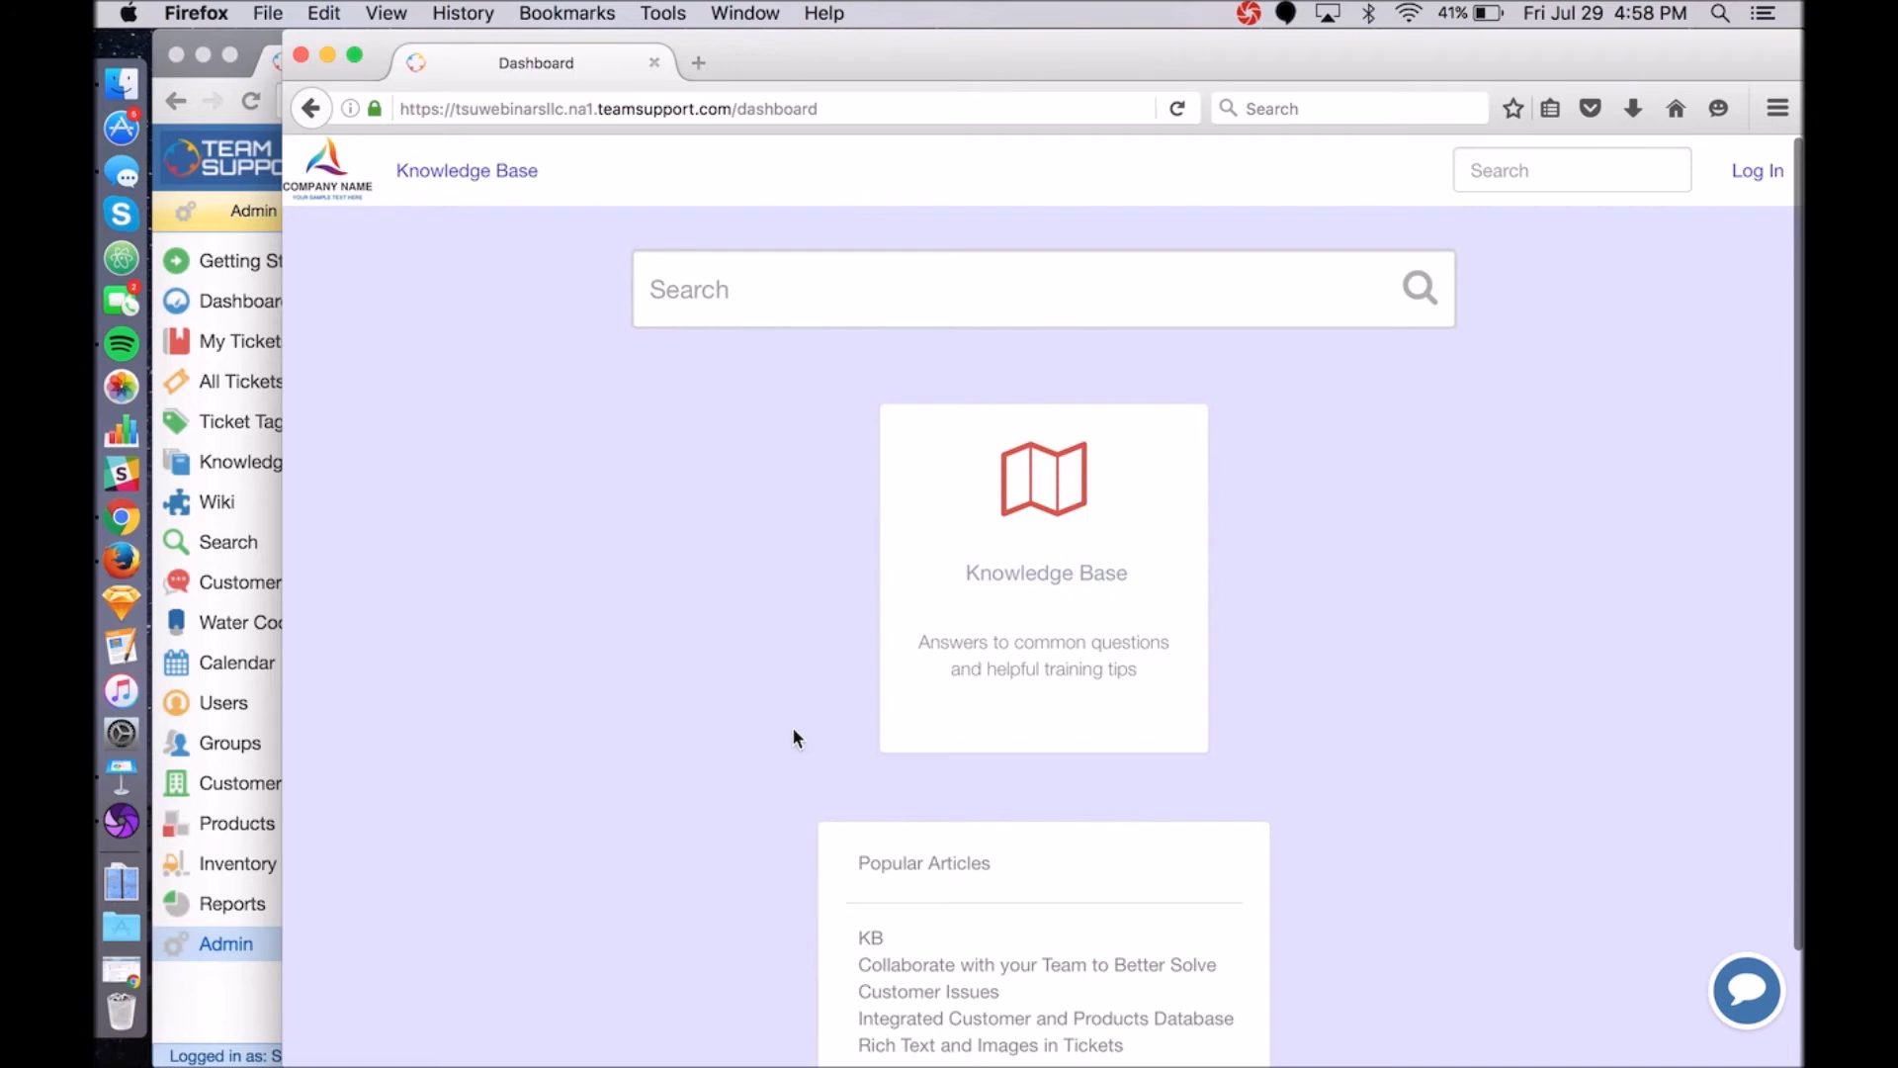
pyautogui.scroll(-2, 1470, 568)
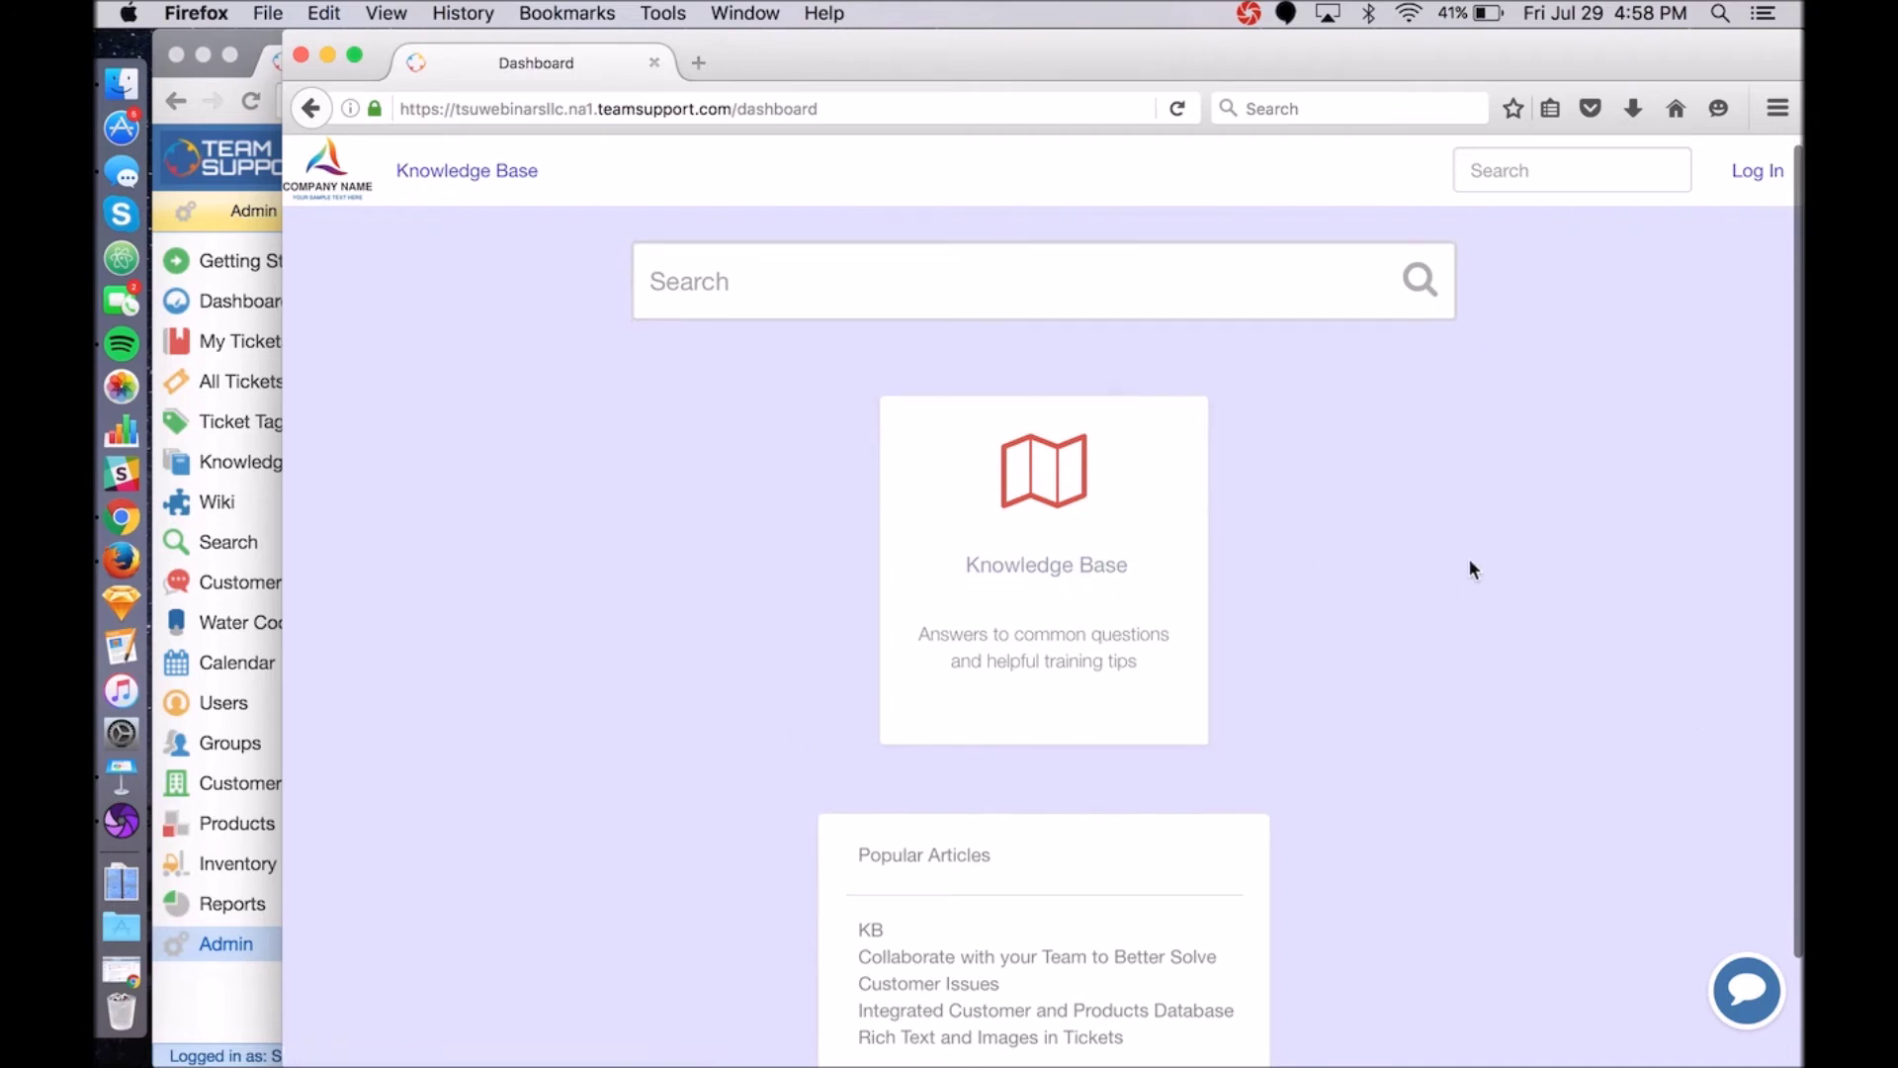
pyautogui.scroll(2, 1470, 569)
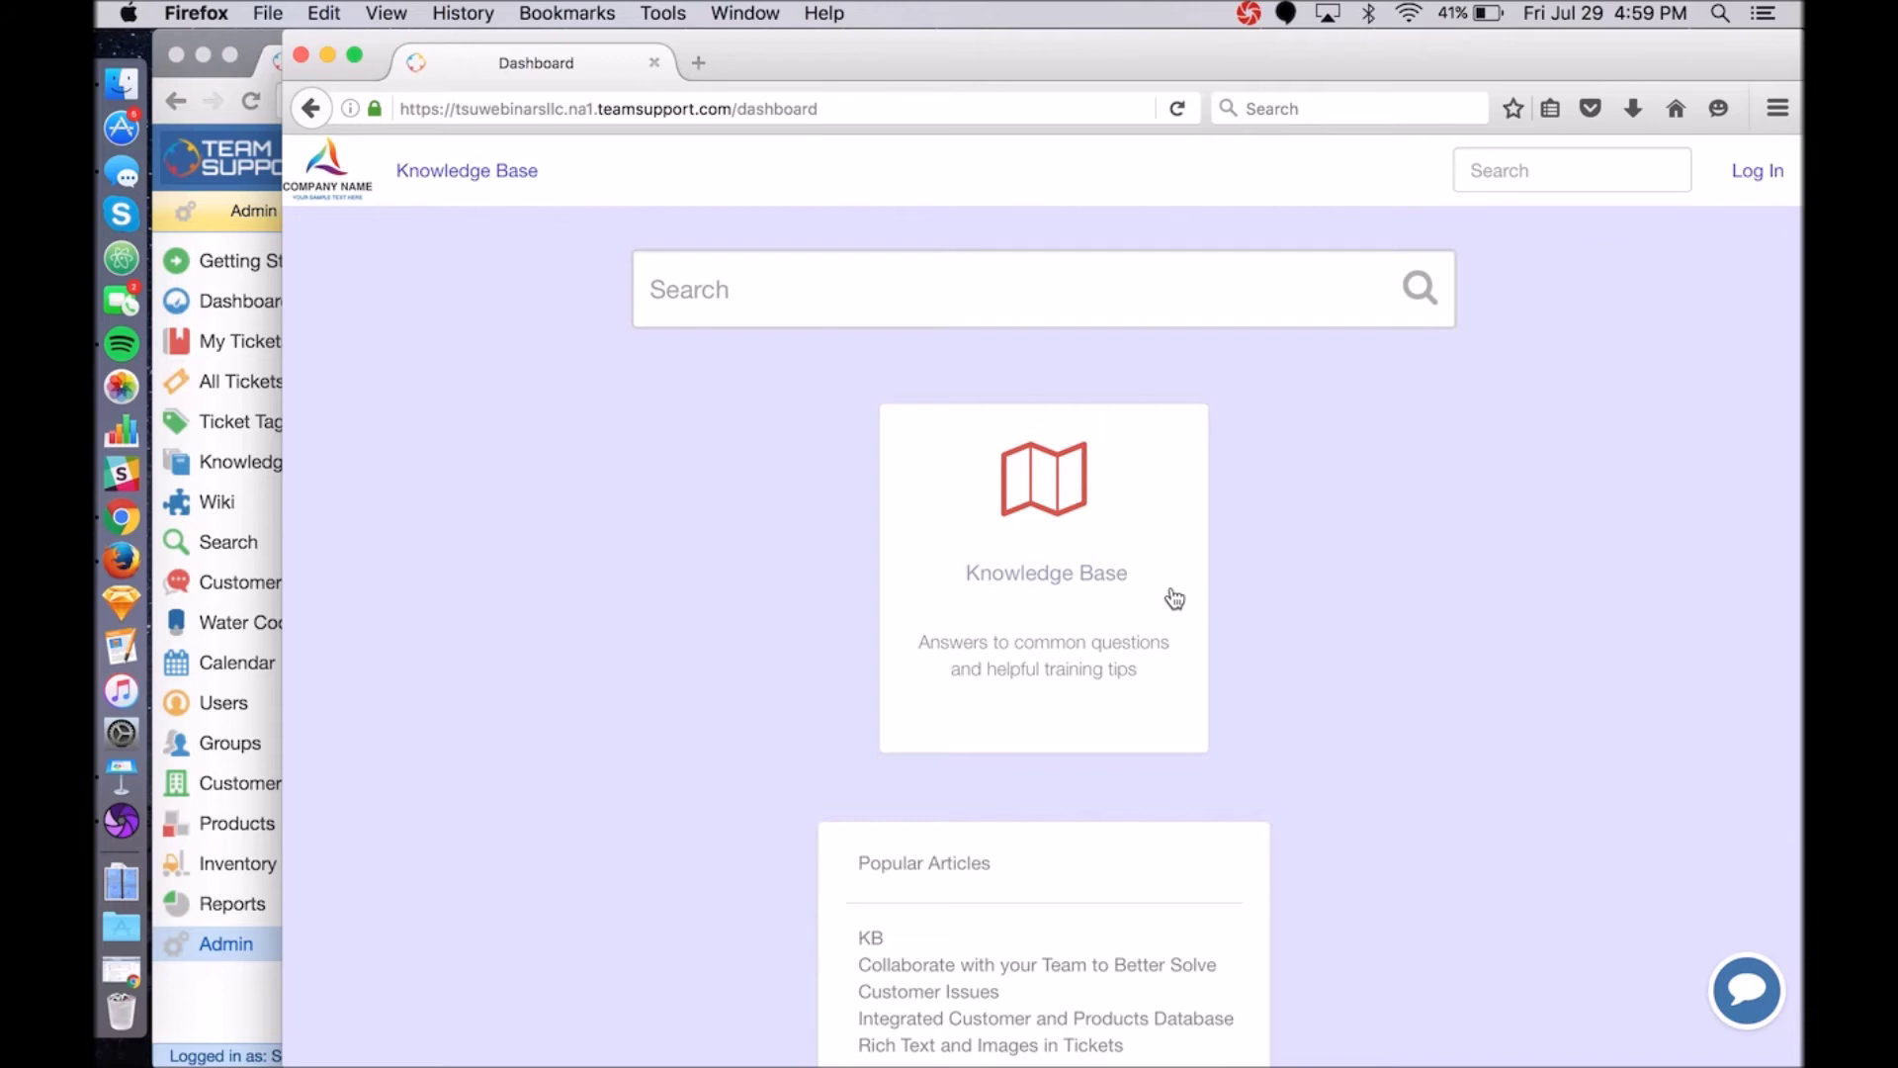
pyautogui.press('super+Tab')
# Switch on Anonymous Ticketing in the hub access settings and save.
pyautogui.scroll(-2, 686, 657)
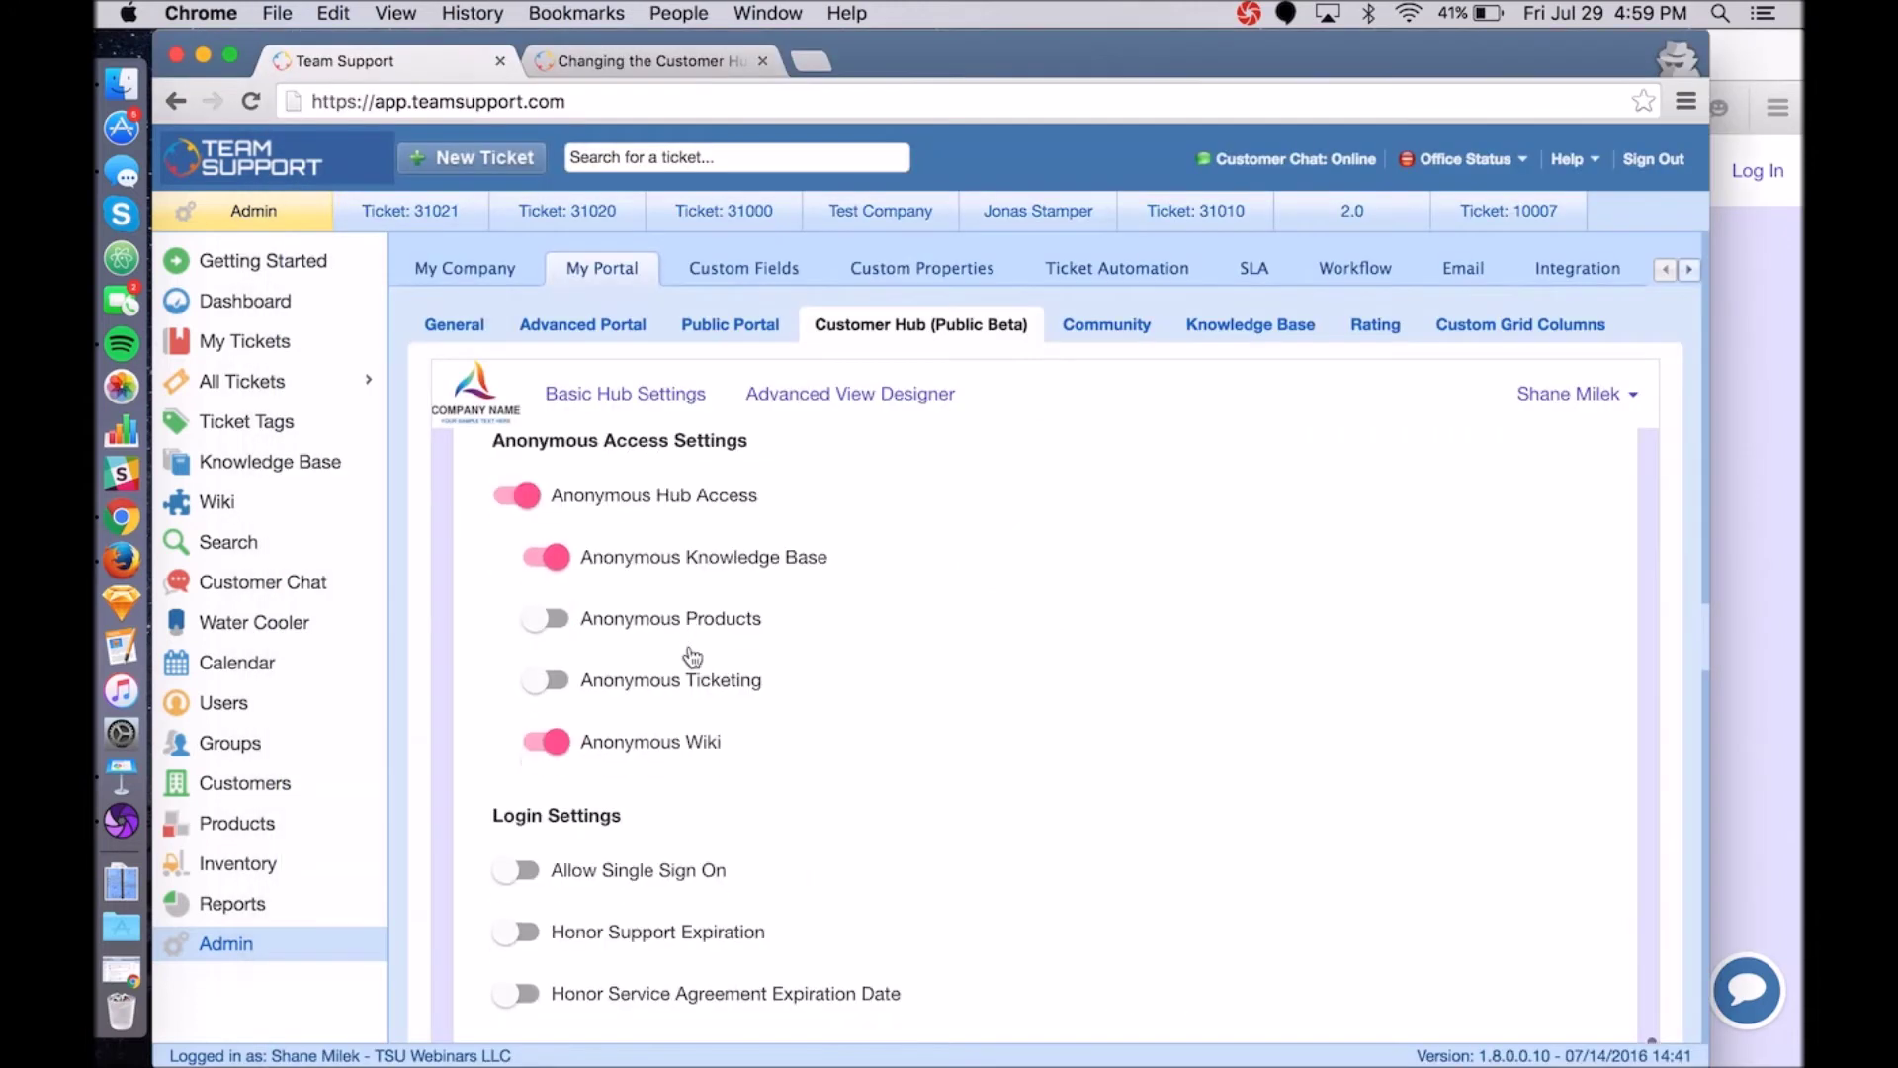
pyautogui.click(541, 675)
pyautogui.scroll(2, 643, 695)
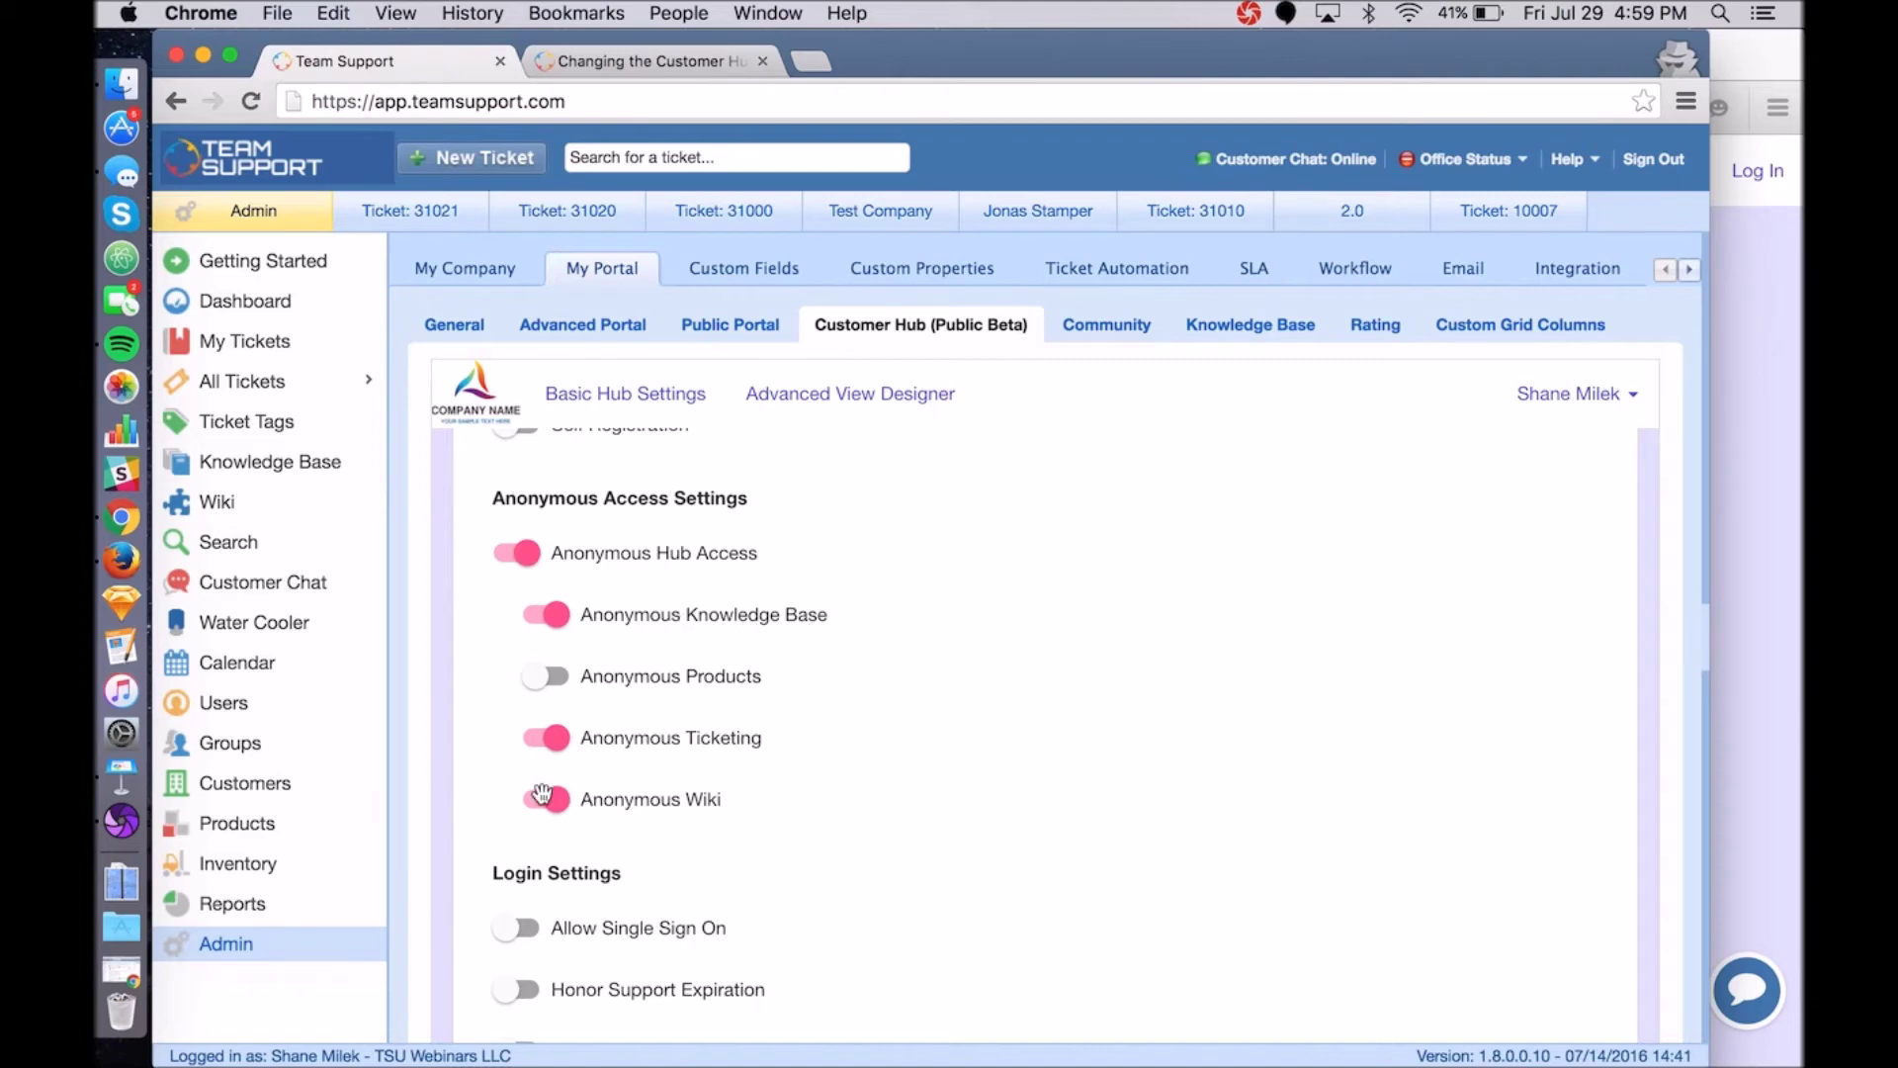
pyautogui.scroll(-5, 741, 796)
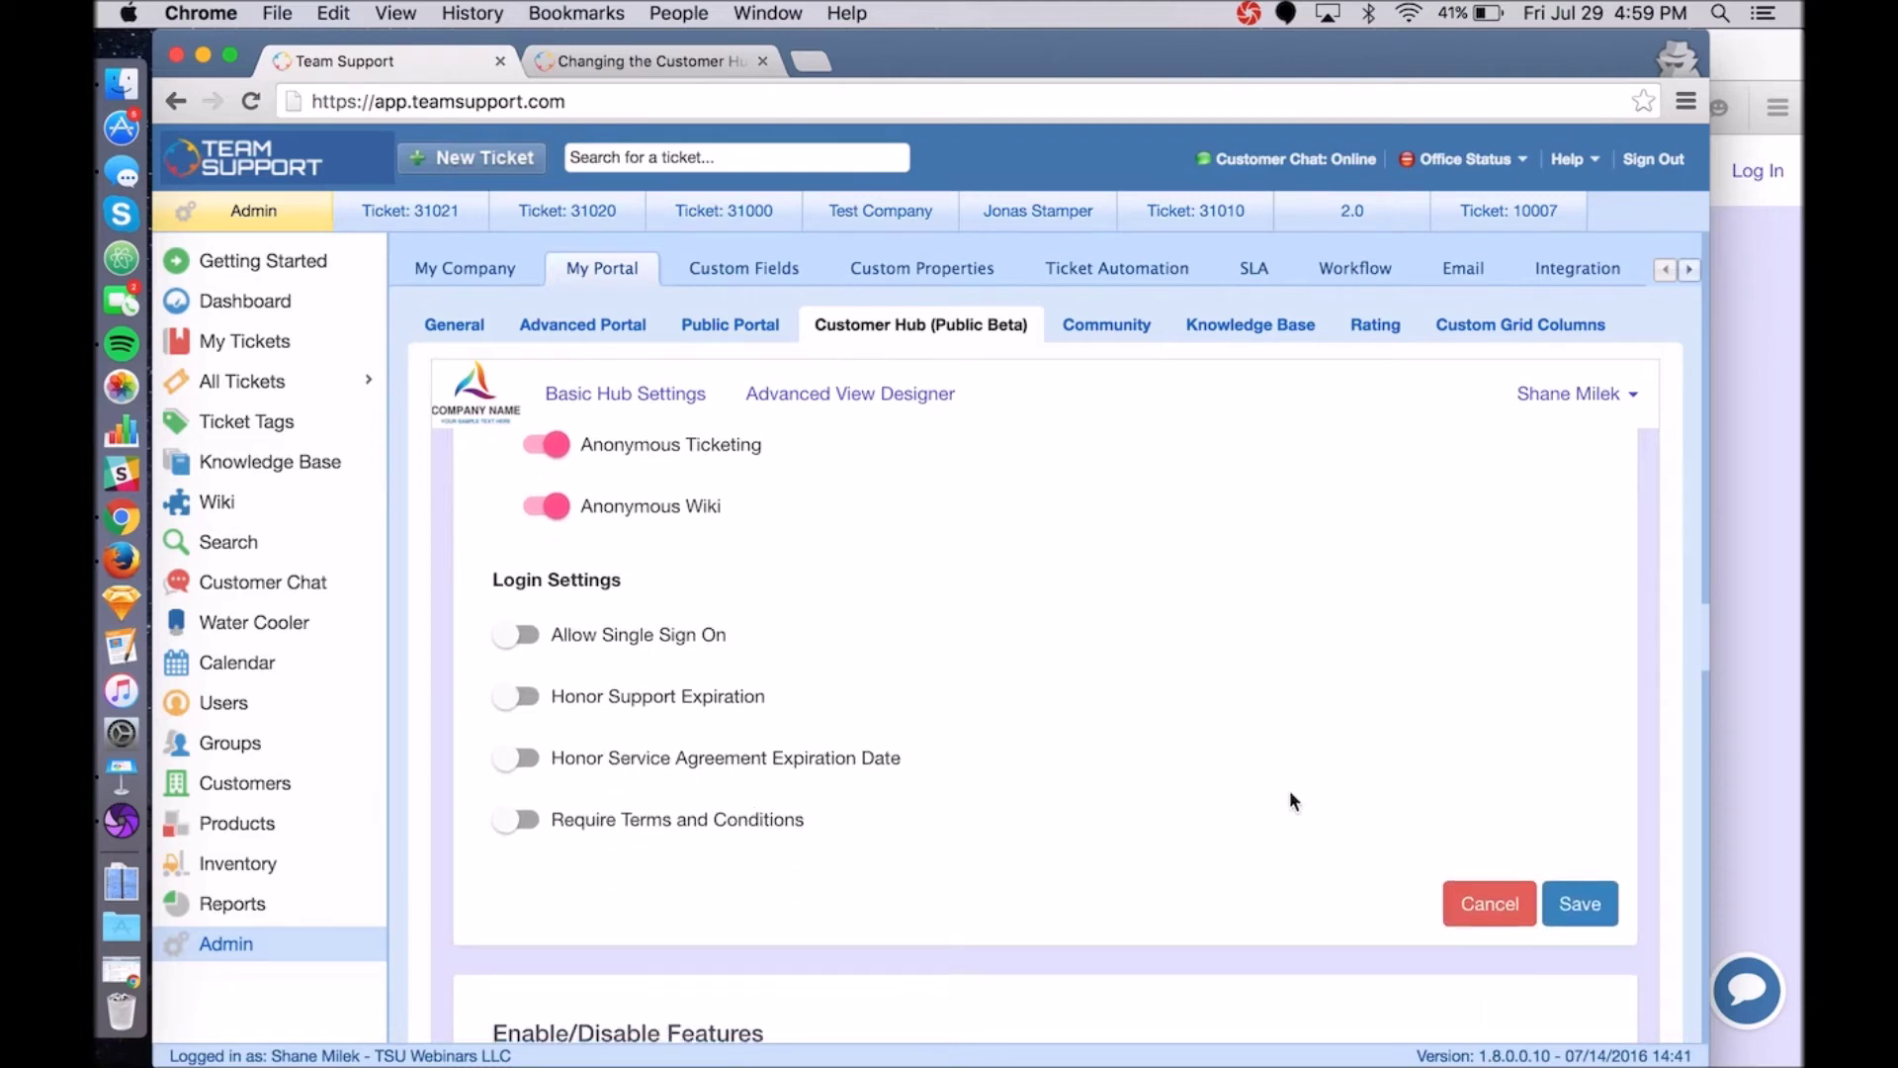
pyautogui.click(1601, 905)
pyautogui.click(1782, 680)
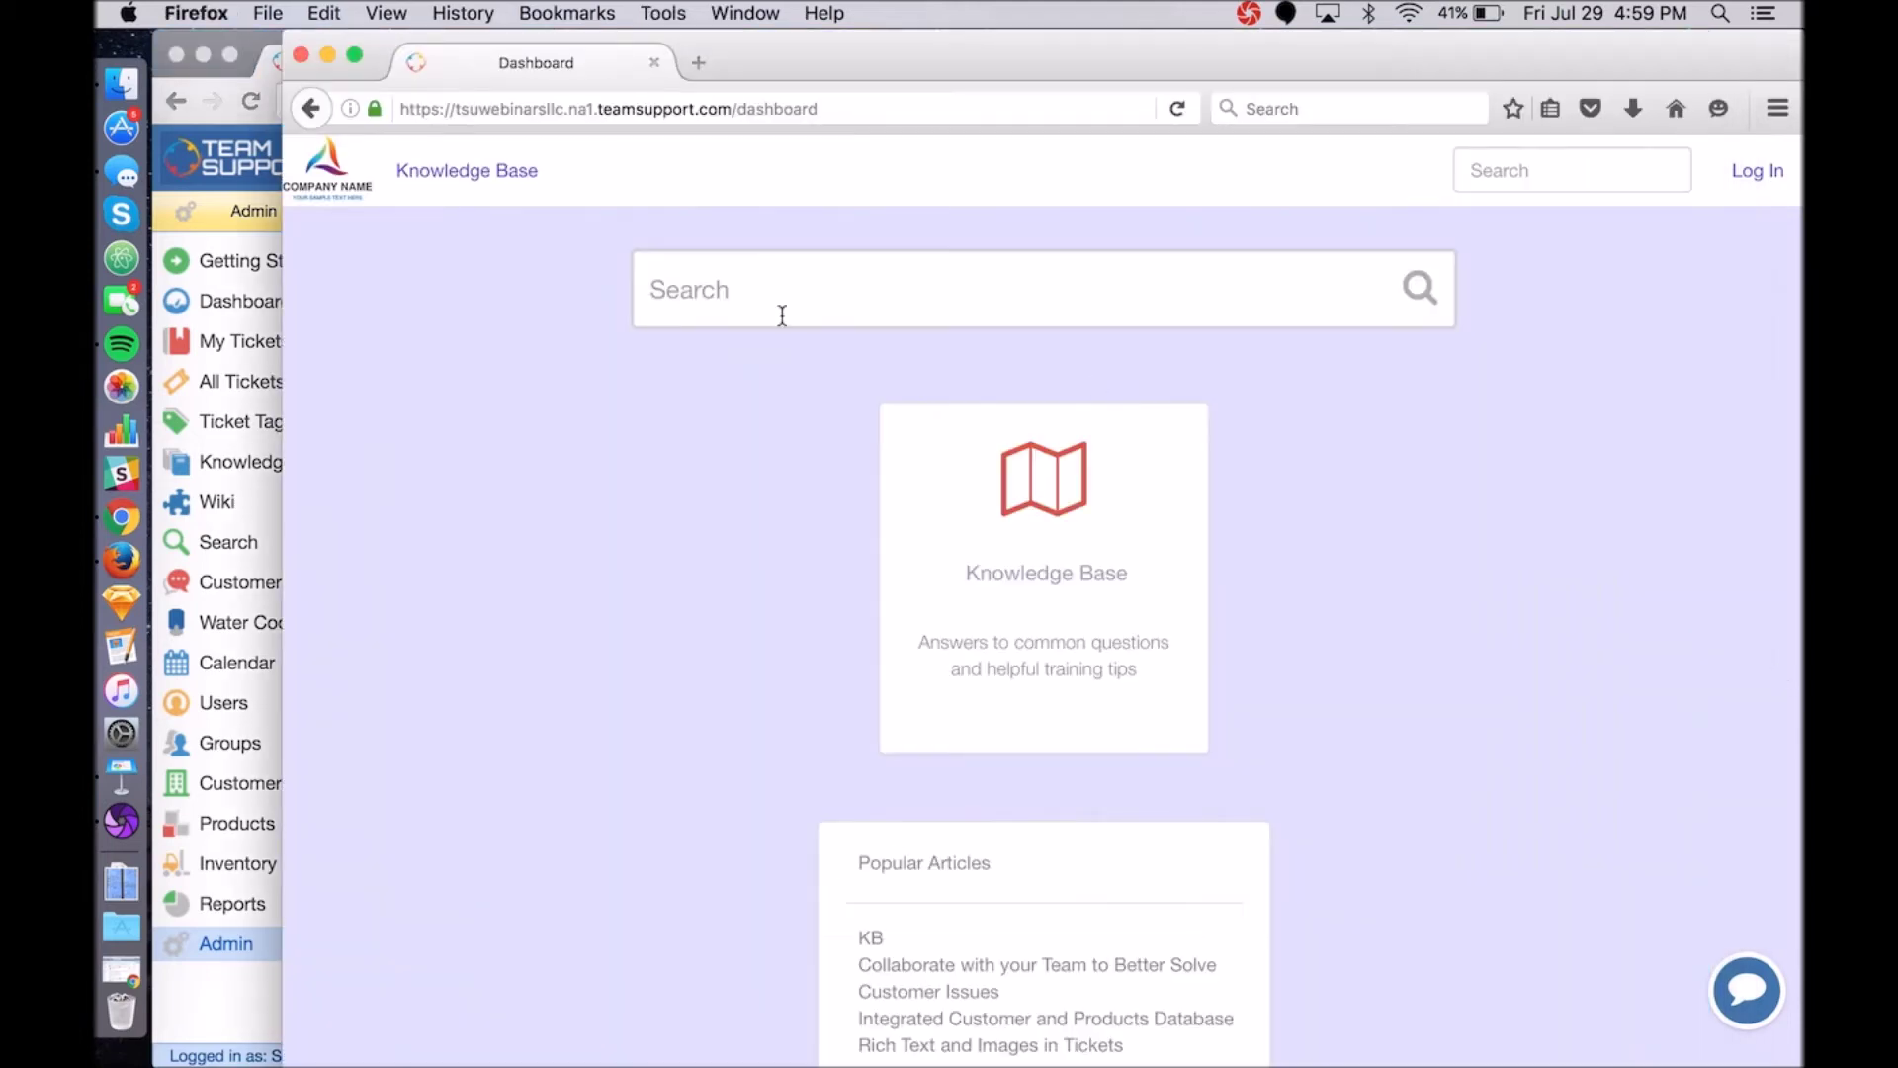
# Reload the signed-out hub and confirm Submit a Ticket opens the ticket form for anonymous visitors.
pyautogui.click(1176, 108)
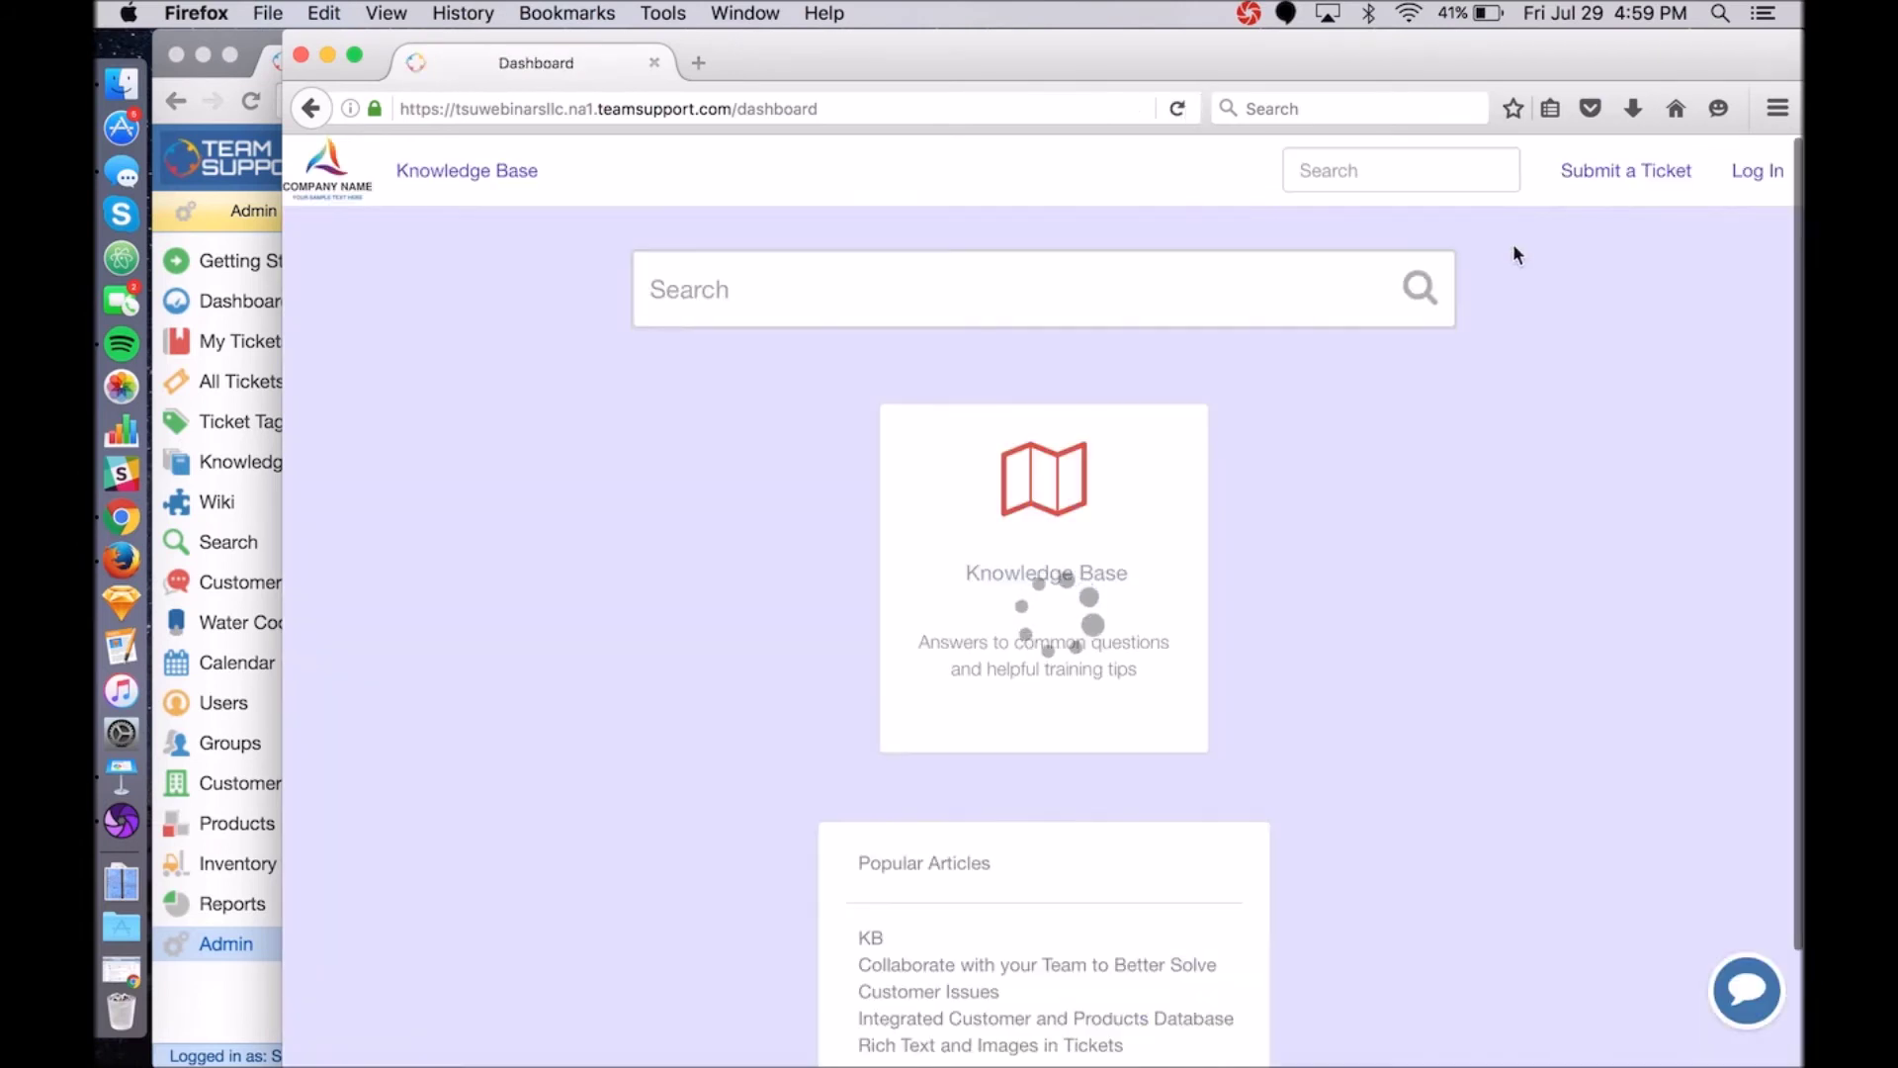
pyautogui.click(1617, 178)
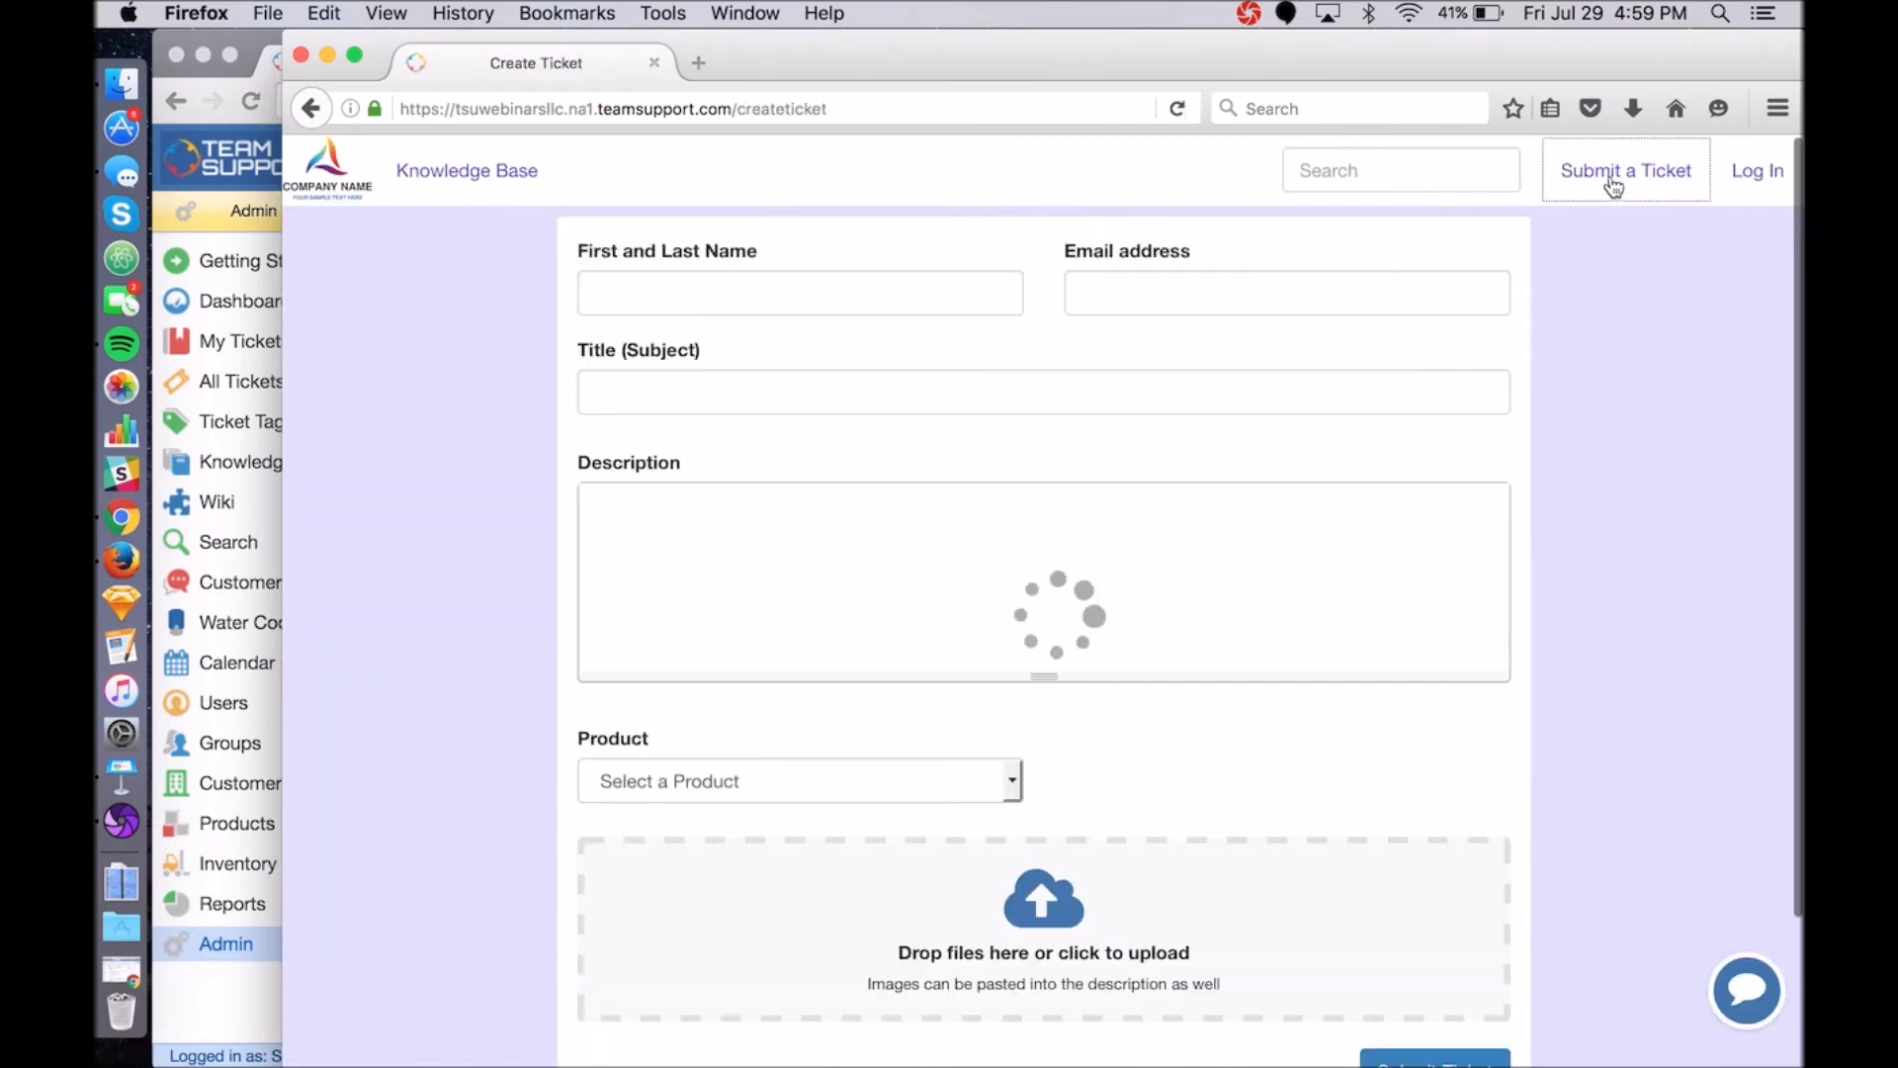
pyautogui.scroll(-6, 448, 437)
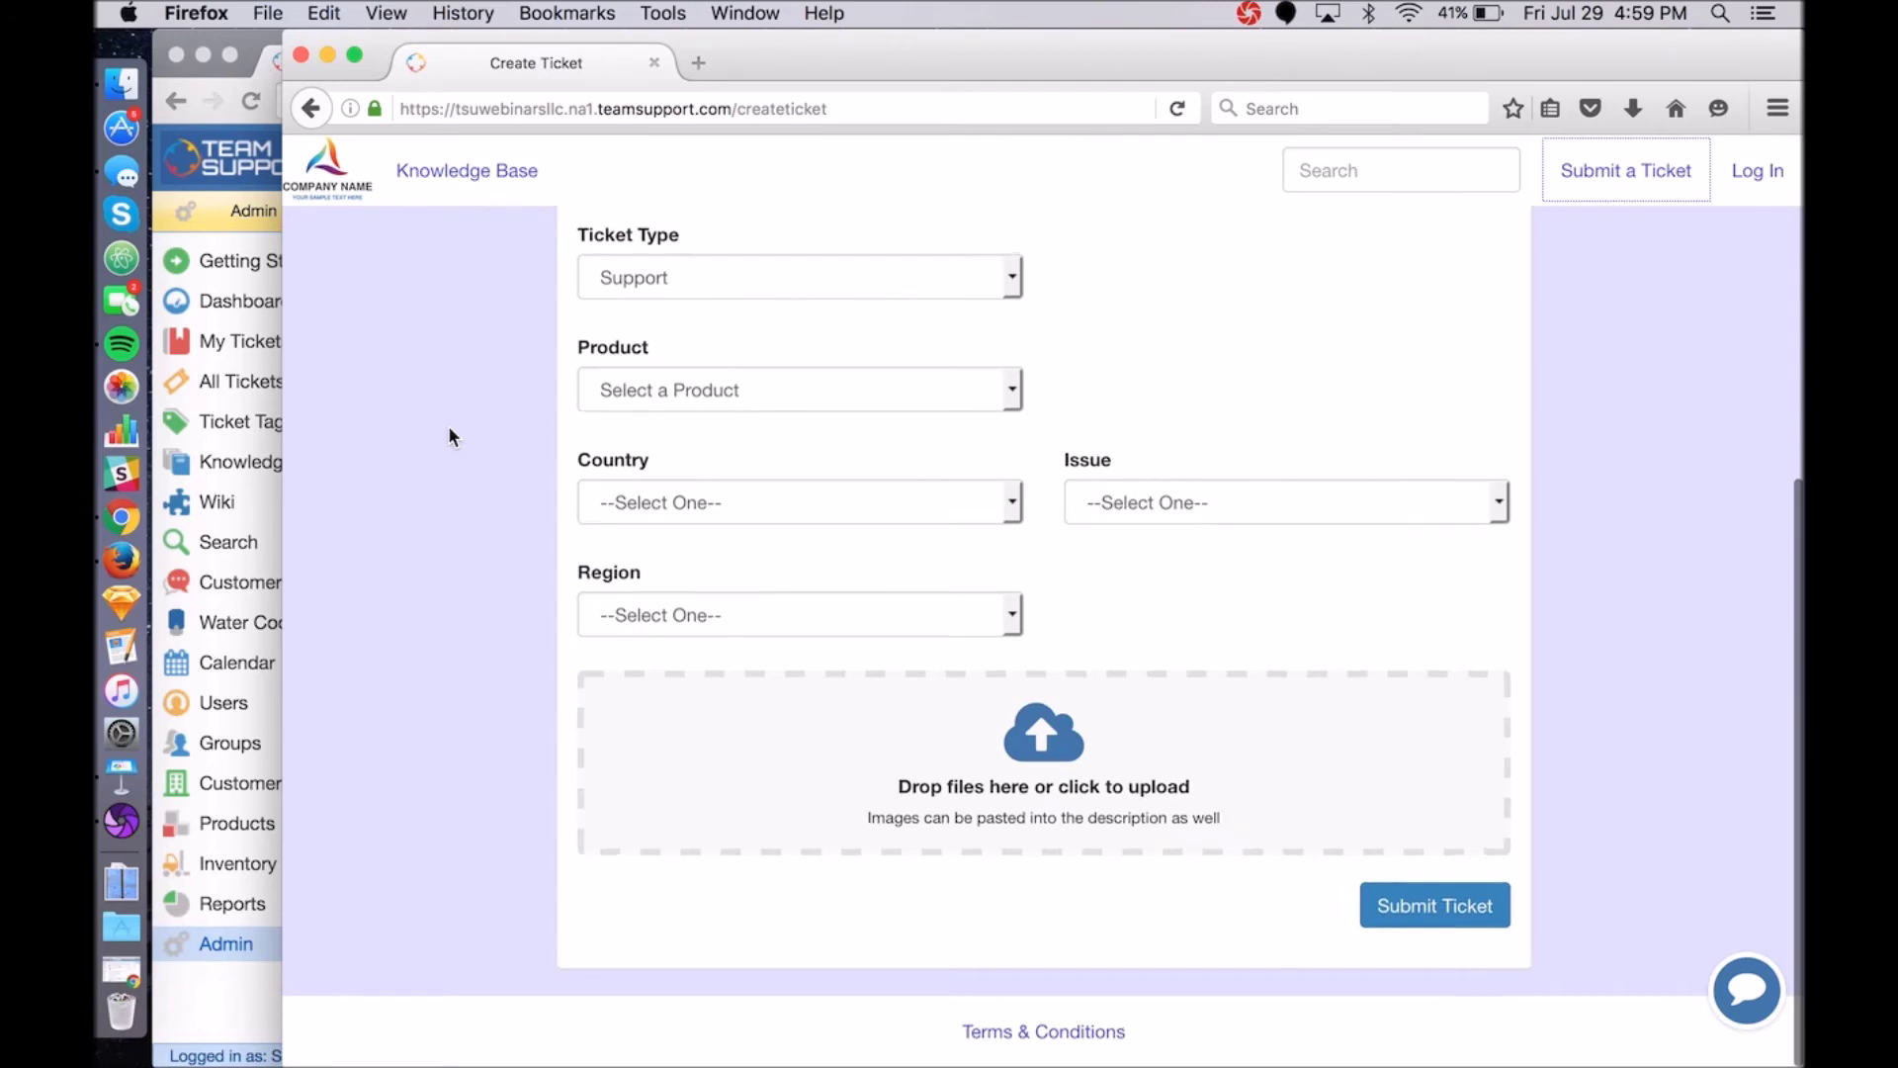
pyautogui.scroll(6, 447, 437)
pyautogui.click(327, 166)
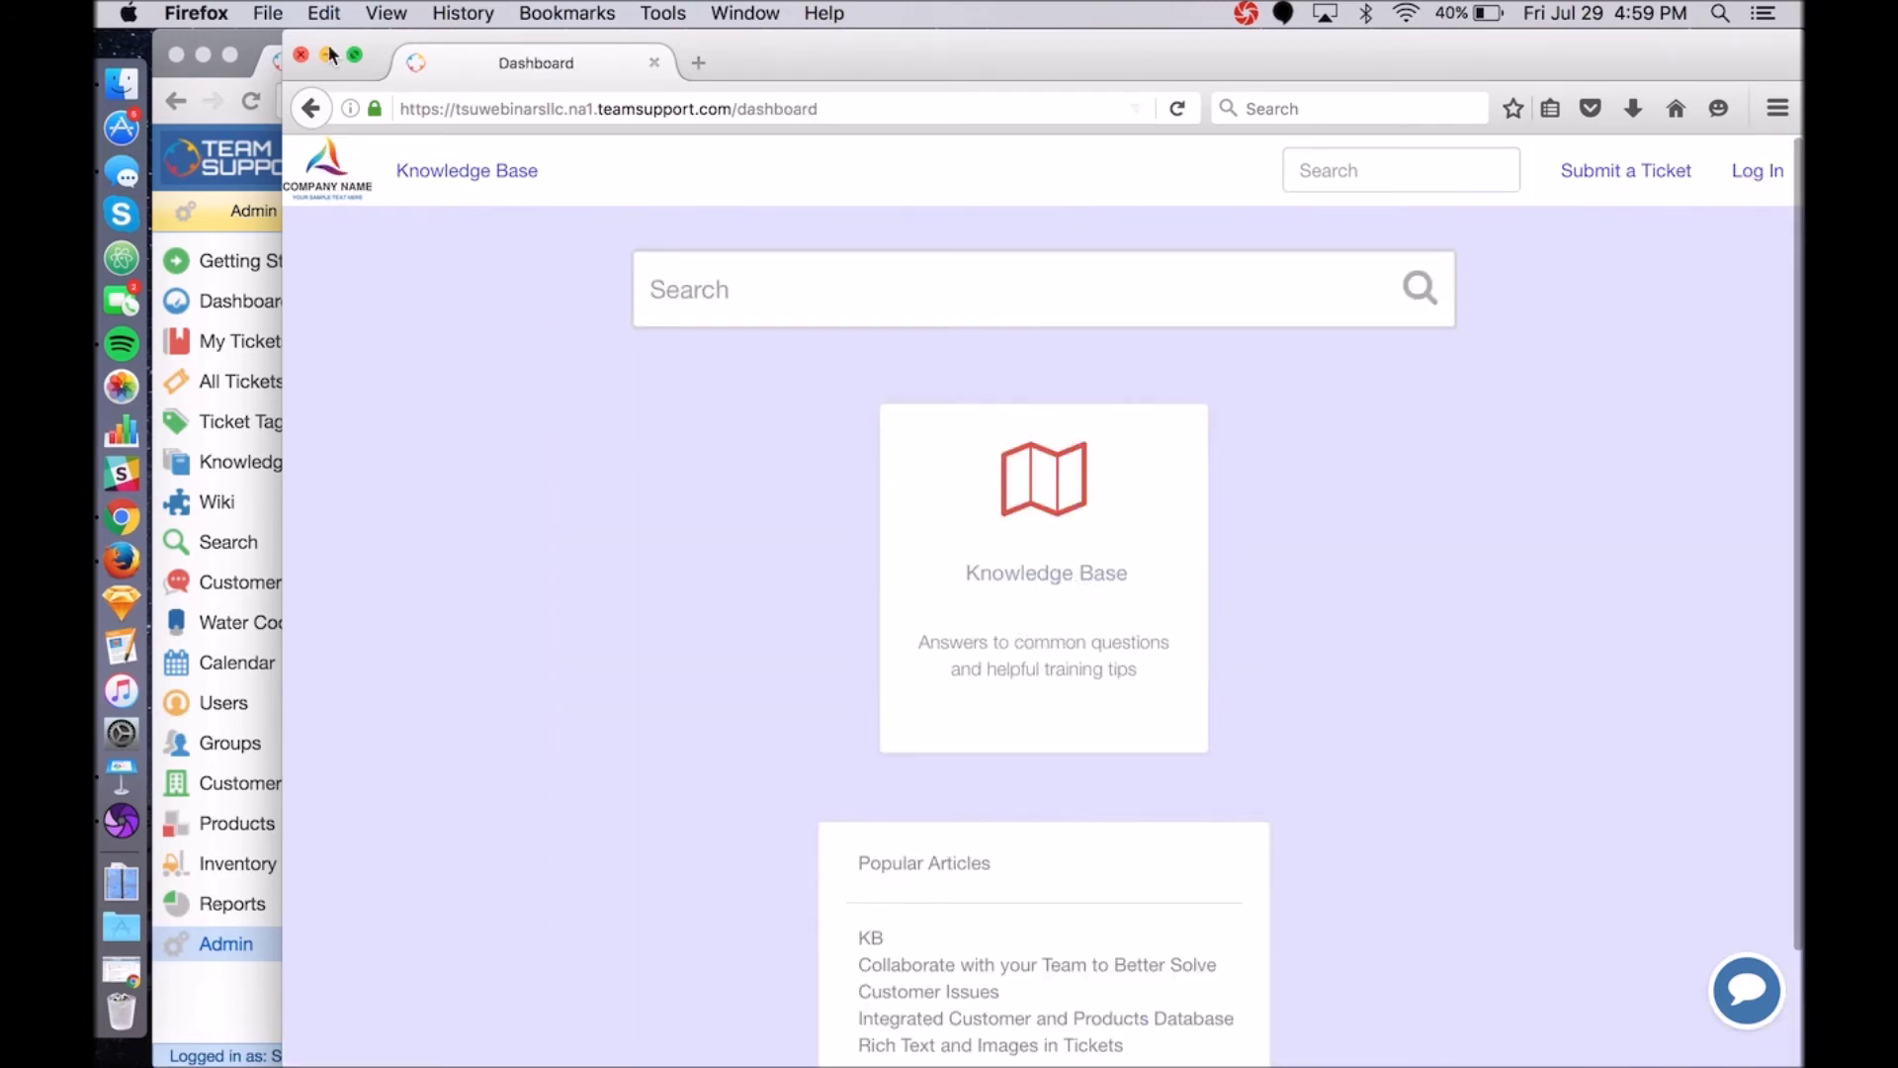
pyautogui.click(253, 36)
pyautogui.scroll(3, 706, 648)
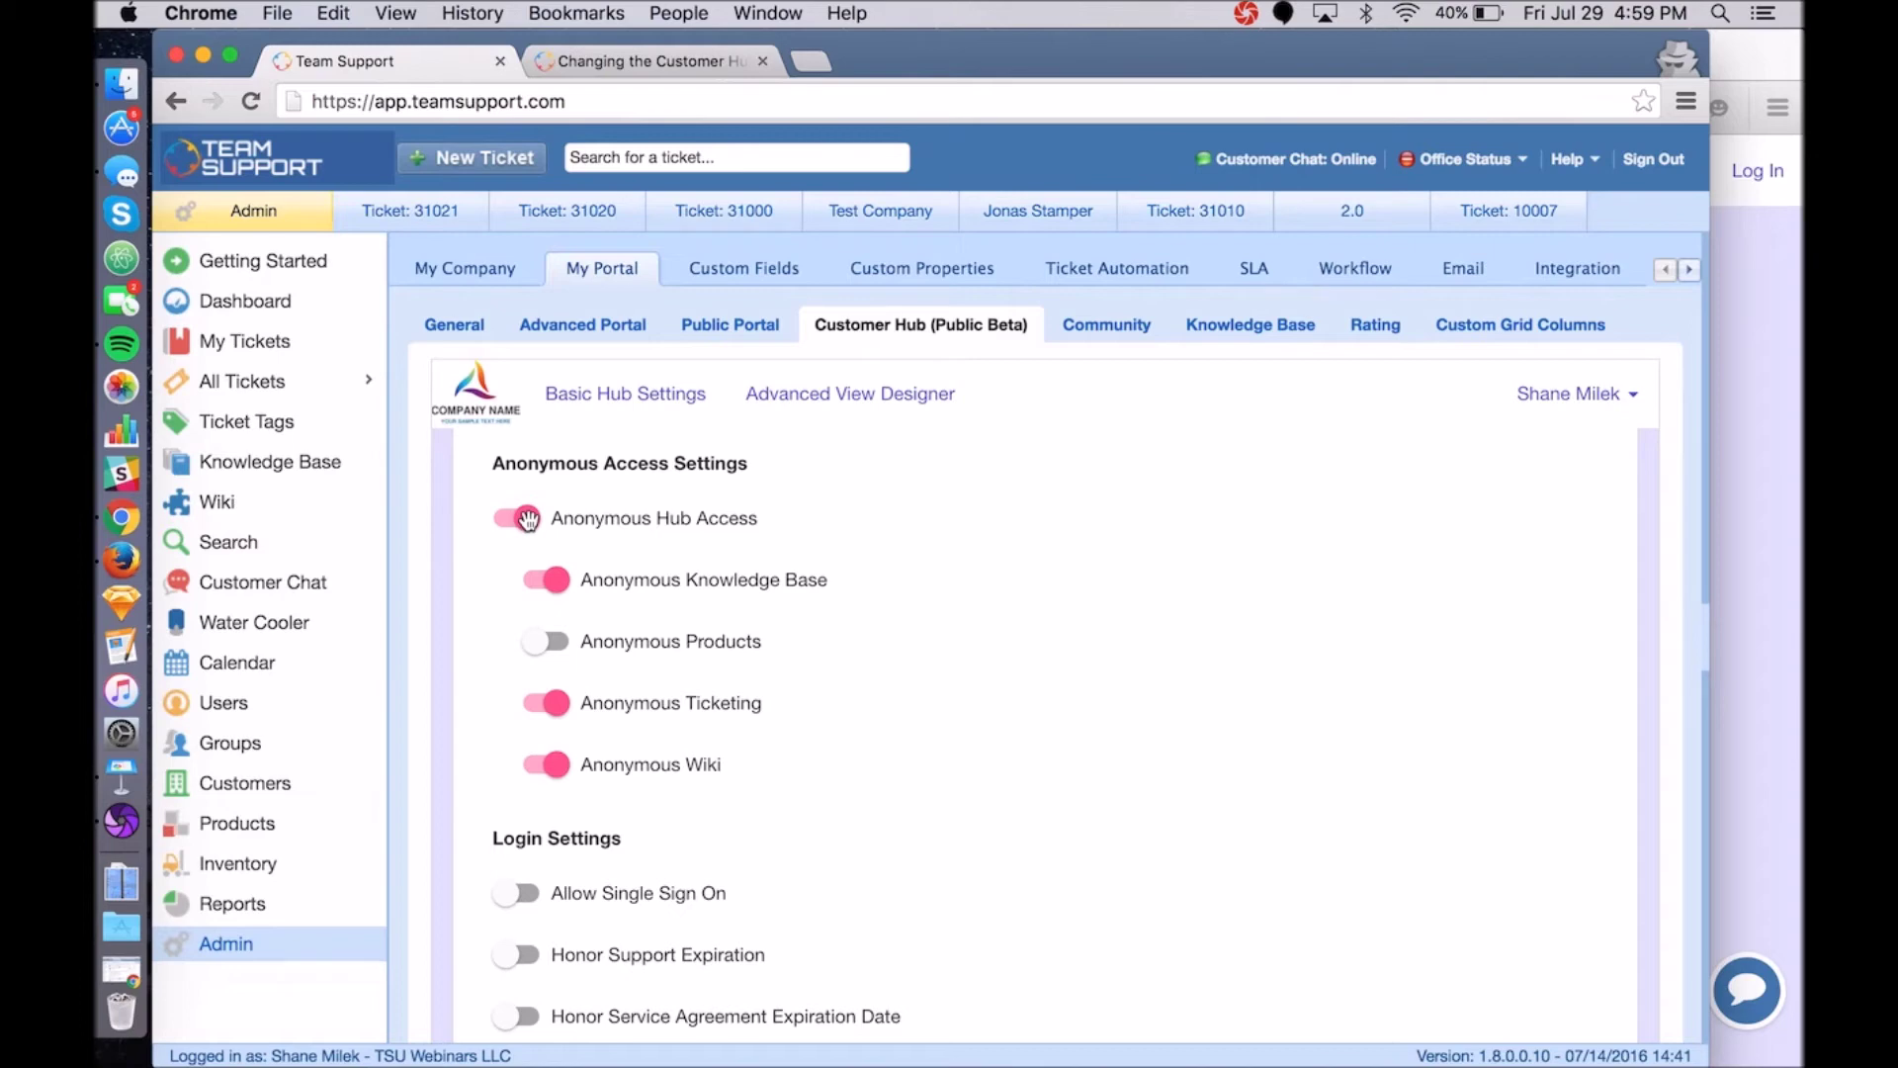
# Switch off Anonymous Hub Access and save the access settings.
pyautogui.click(529, 517)
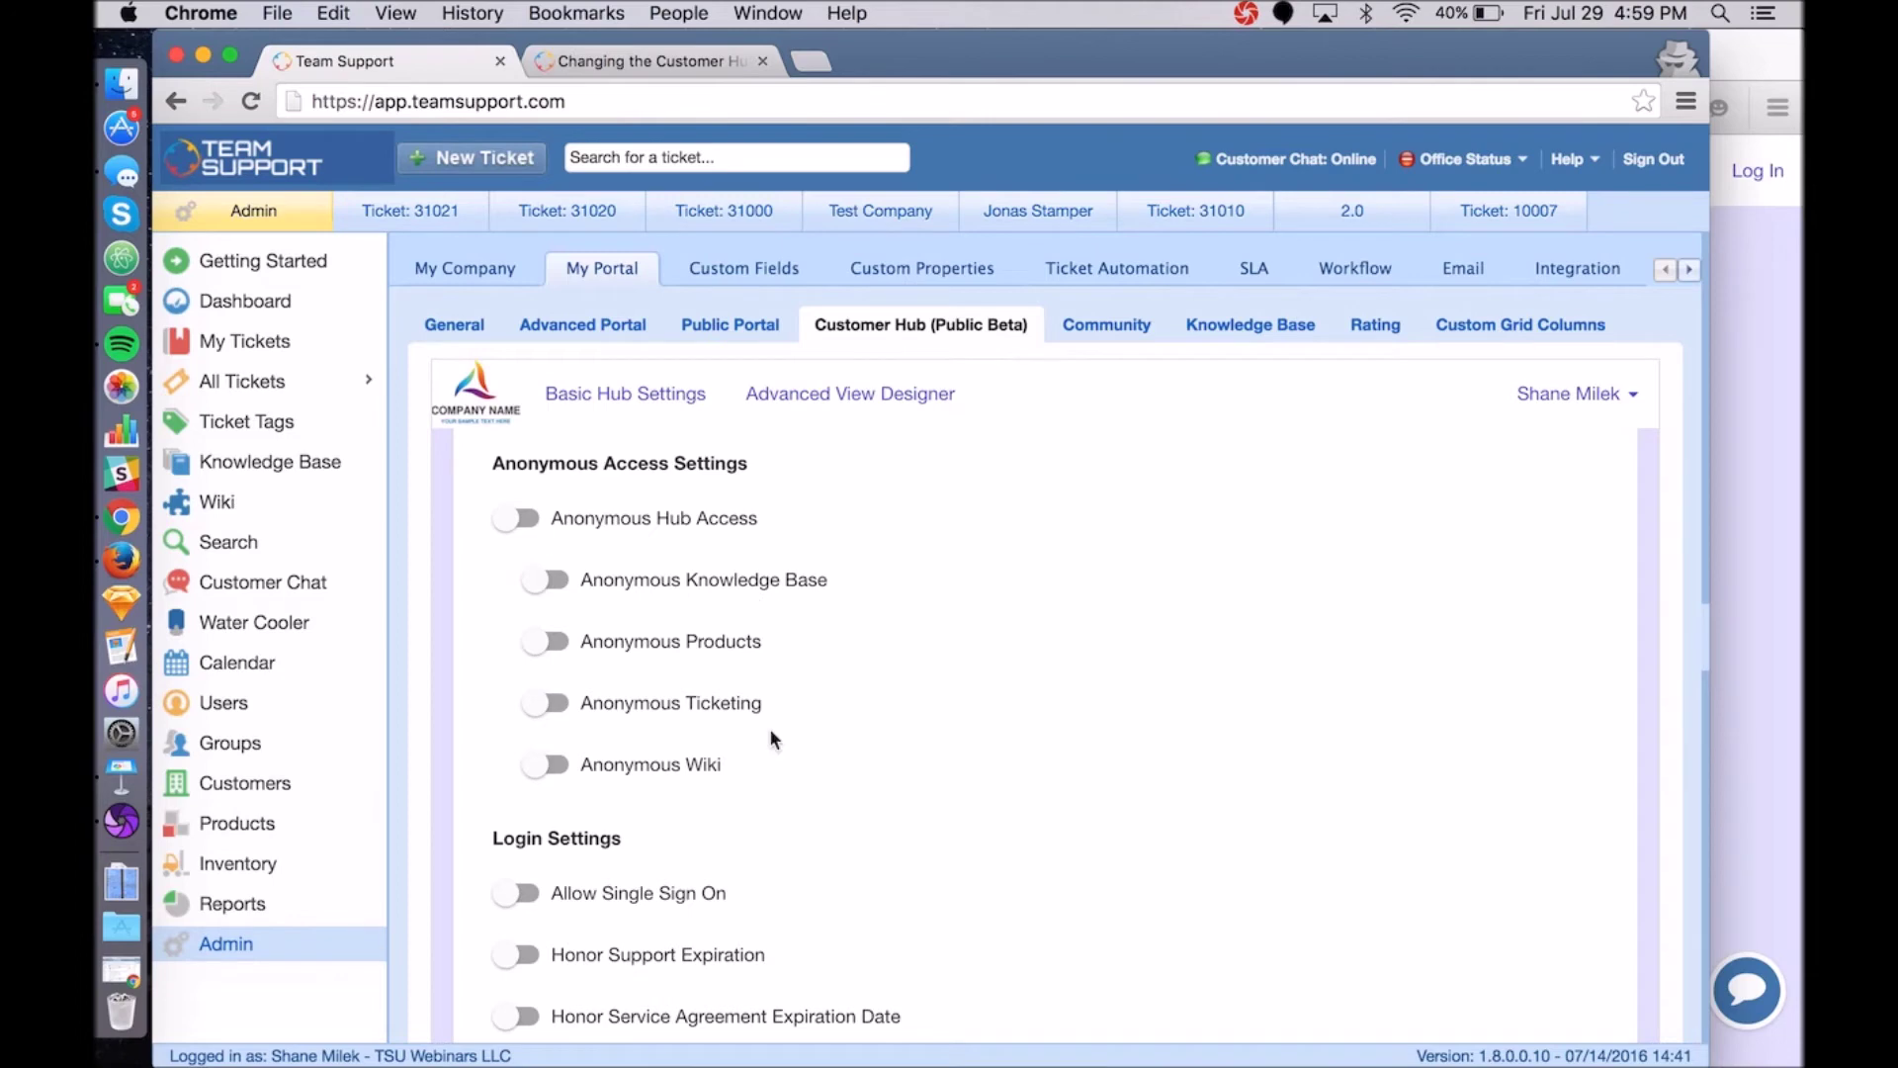
pyautogui.scroll(-10, 1276, 678)
pyautogui.click(1576, 621)
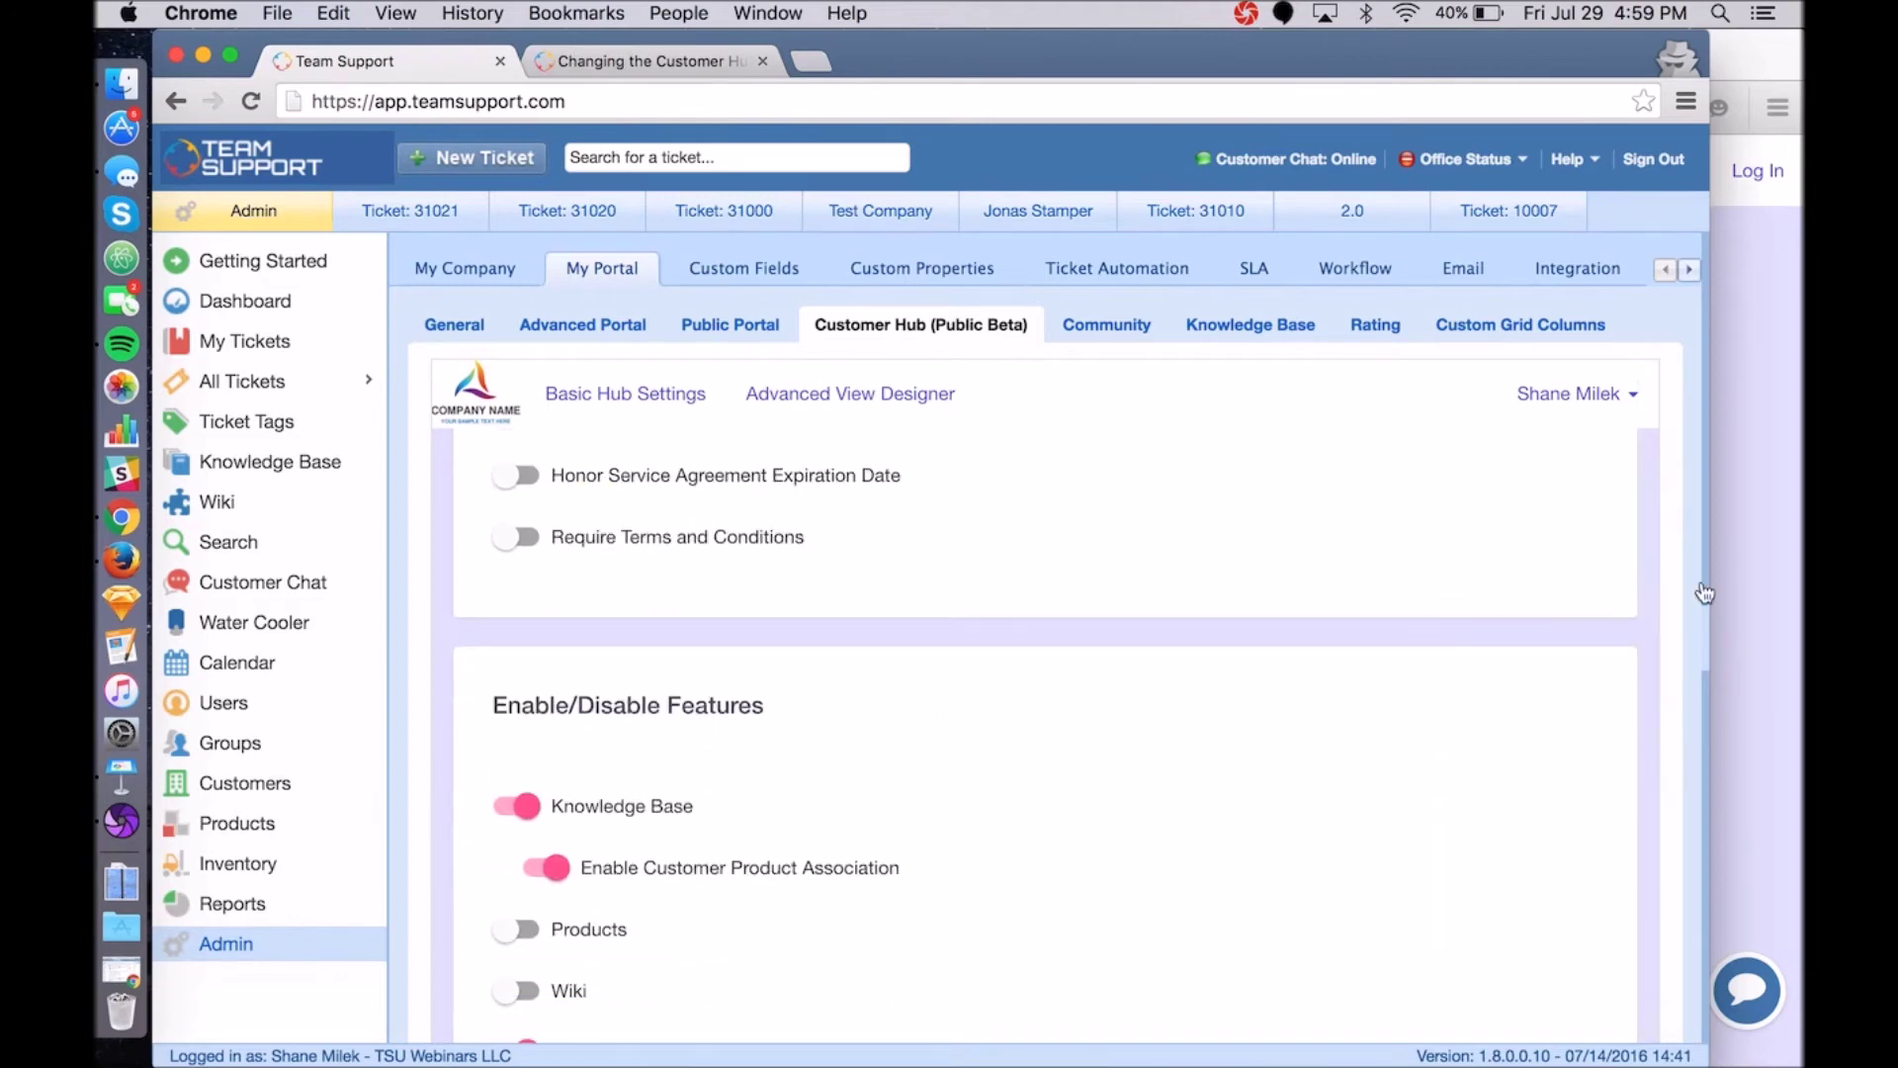
# Reload the hub URL in Firefox to reach the sign-in page.
pyautogui.click(1762, 551)
pyautogui.click(740, 109)
pyautogui.click(741, 108)
pyautogui.press('Return')
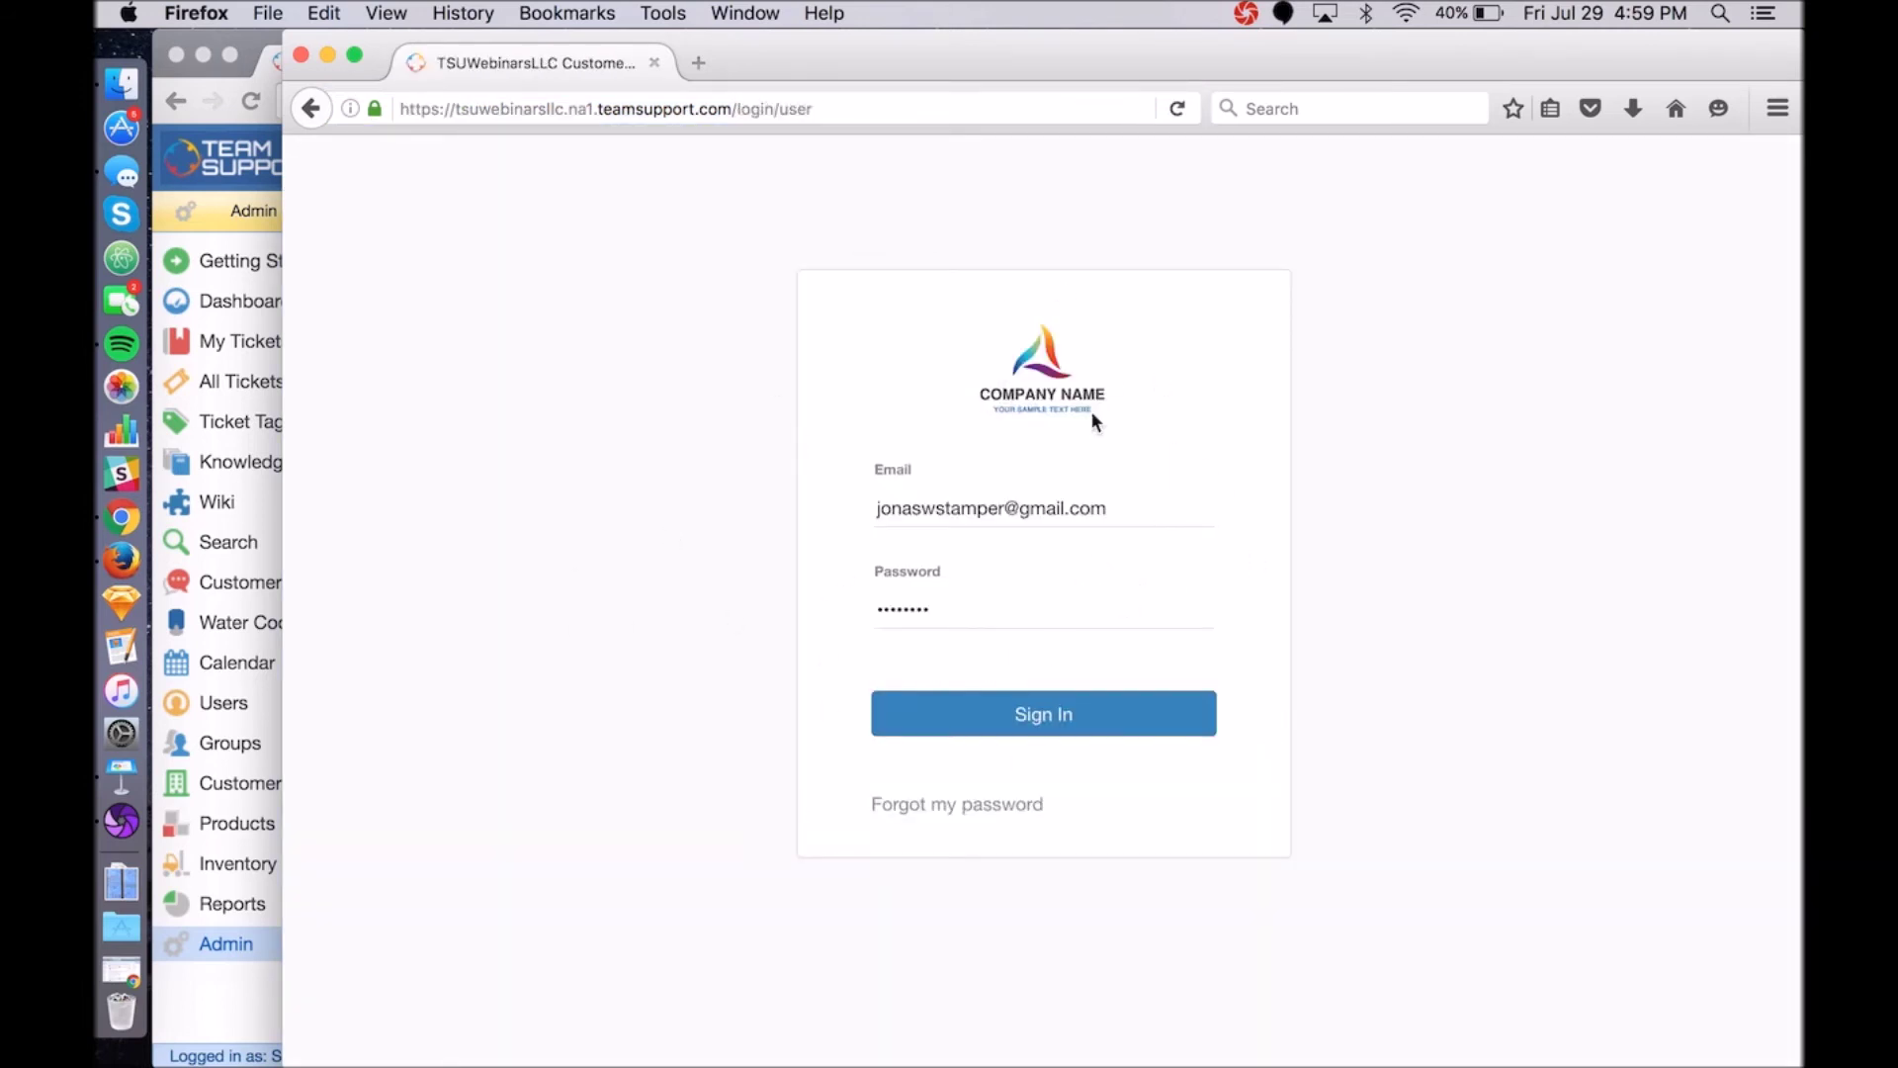
# Sign in to the hub as the customer with the autofilled credentials.
pyautogui.click(1094, 720)
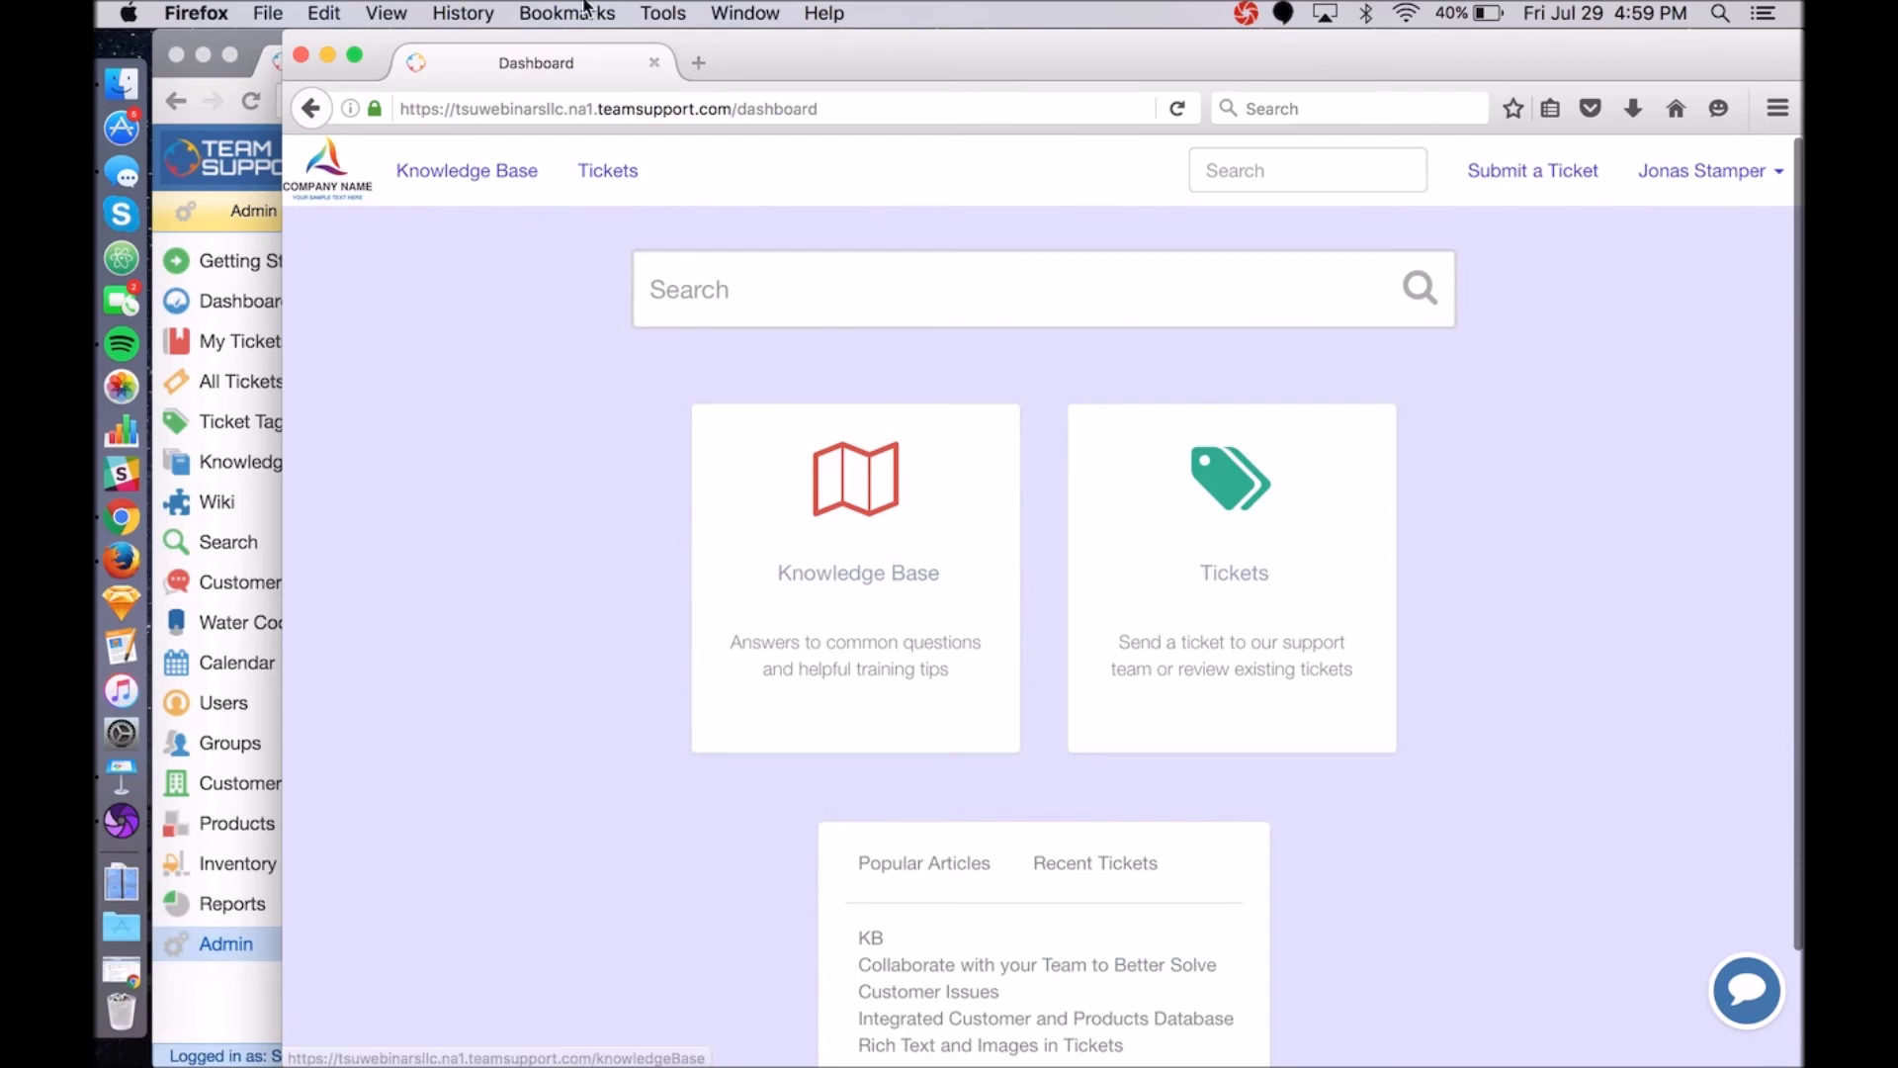
# Return to the admin window and scroll through the hub access settings.
pyautogui.click(255, 33)
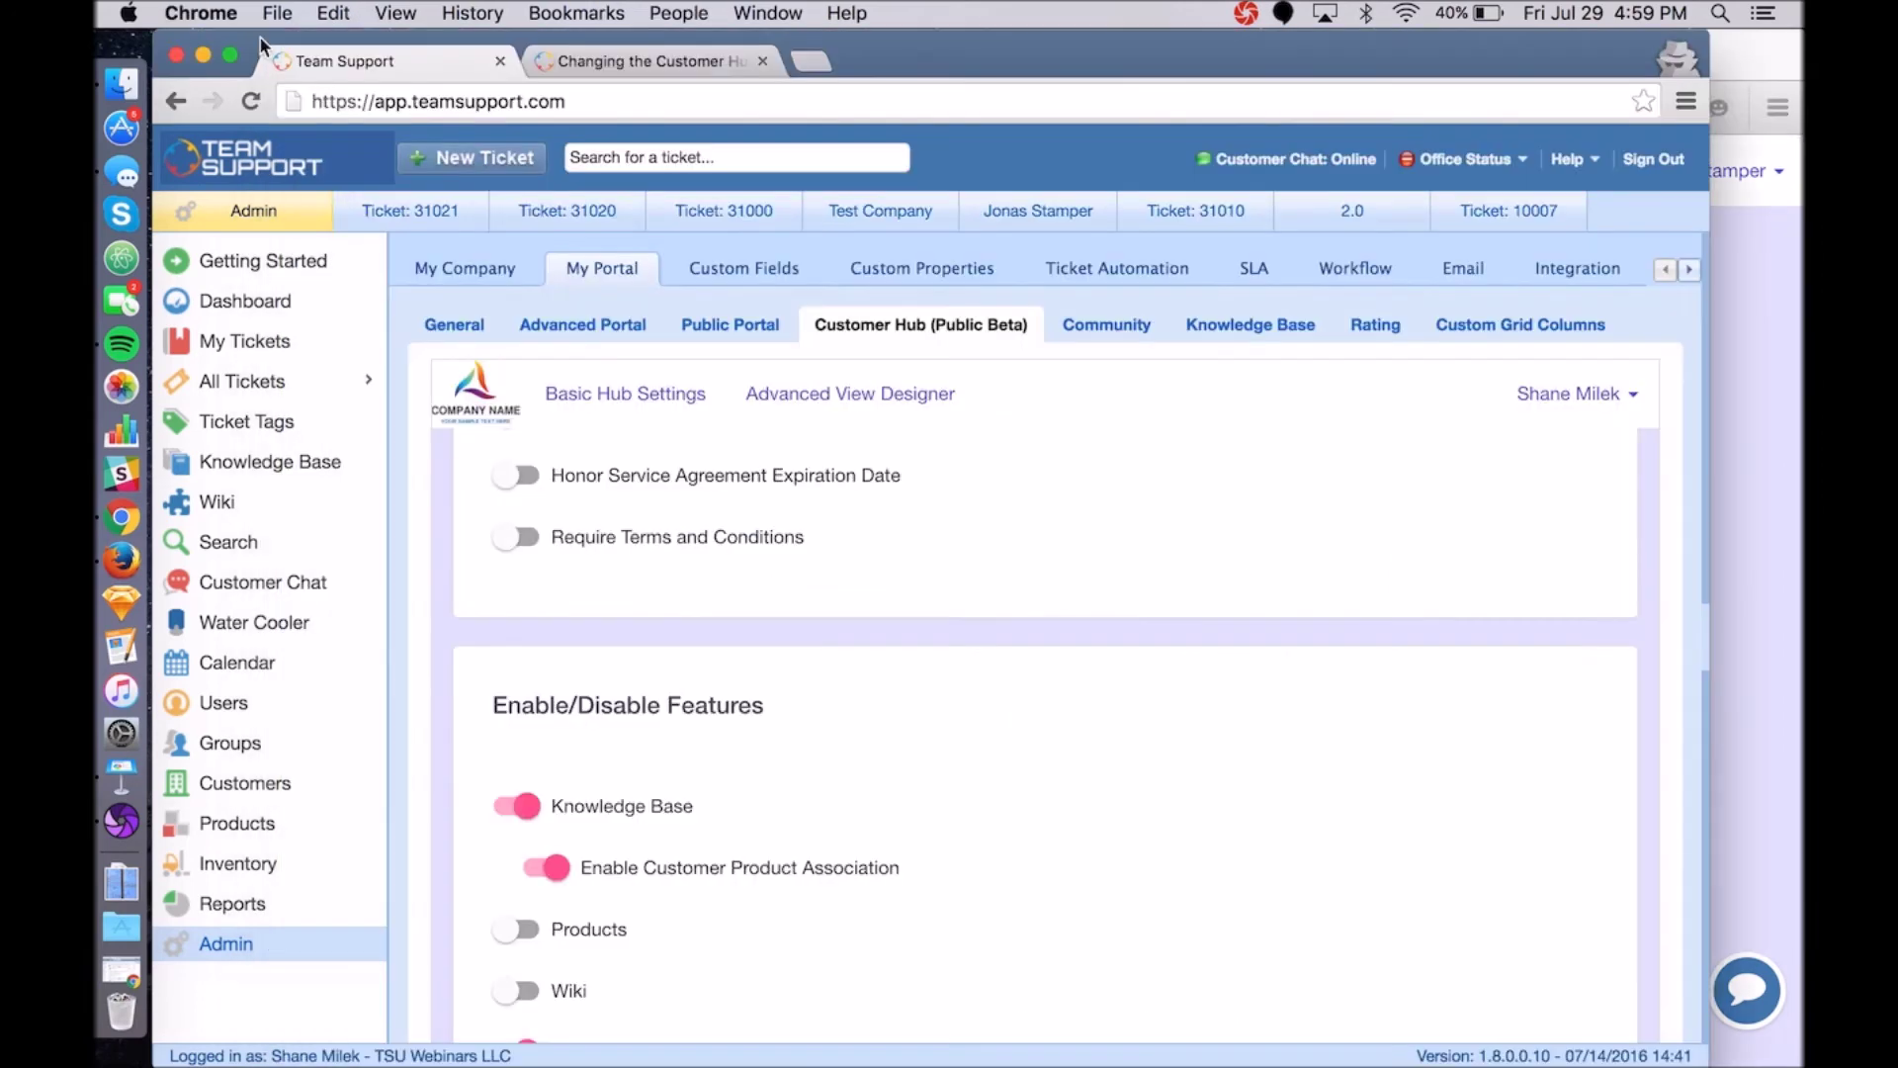
pyautogui.scroll(-6, 999, 645)
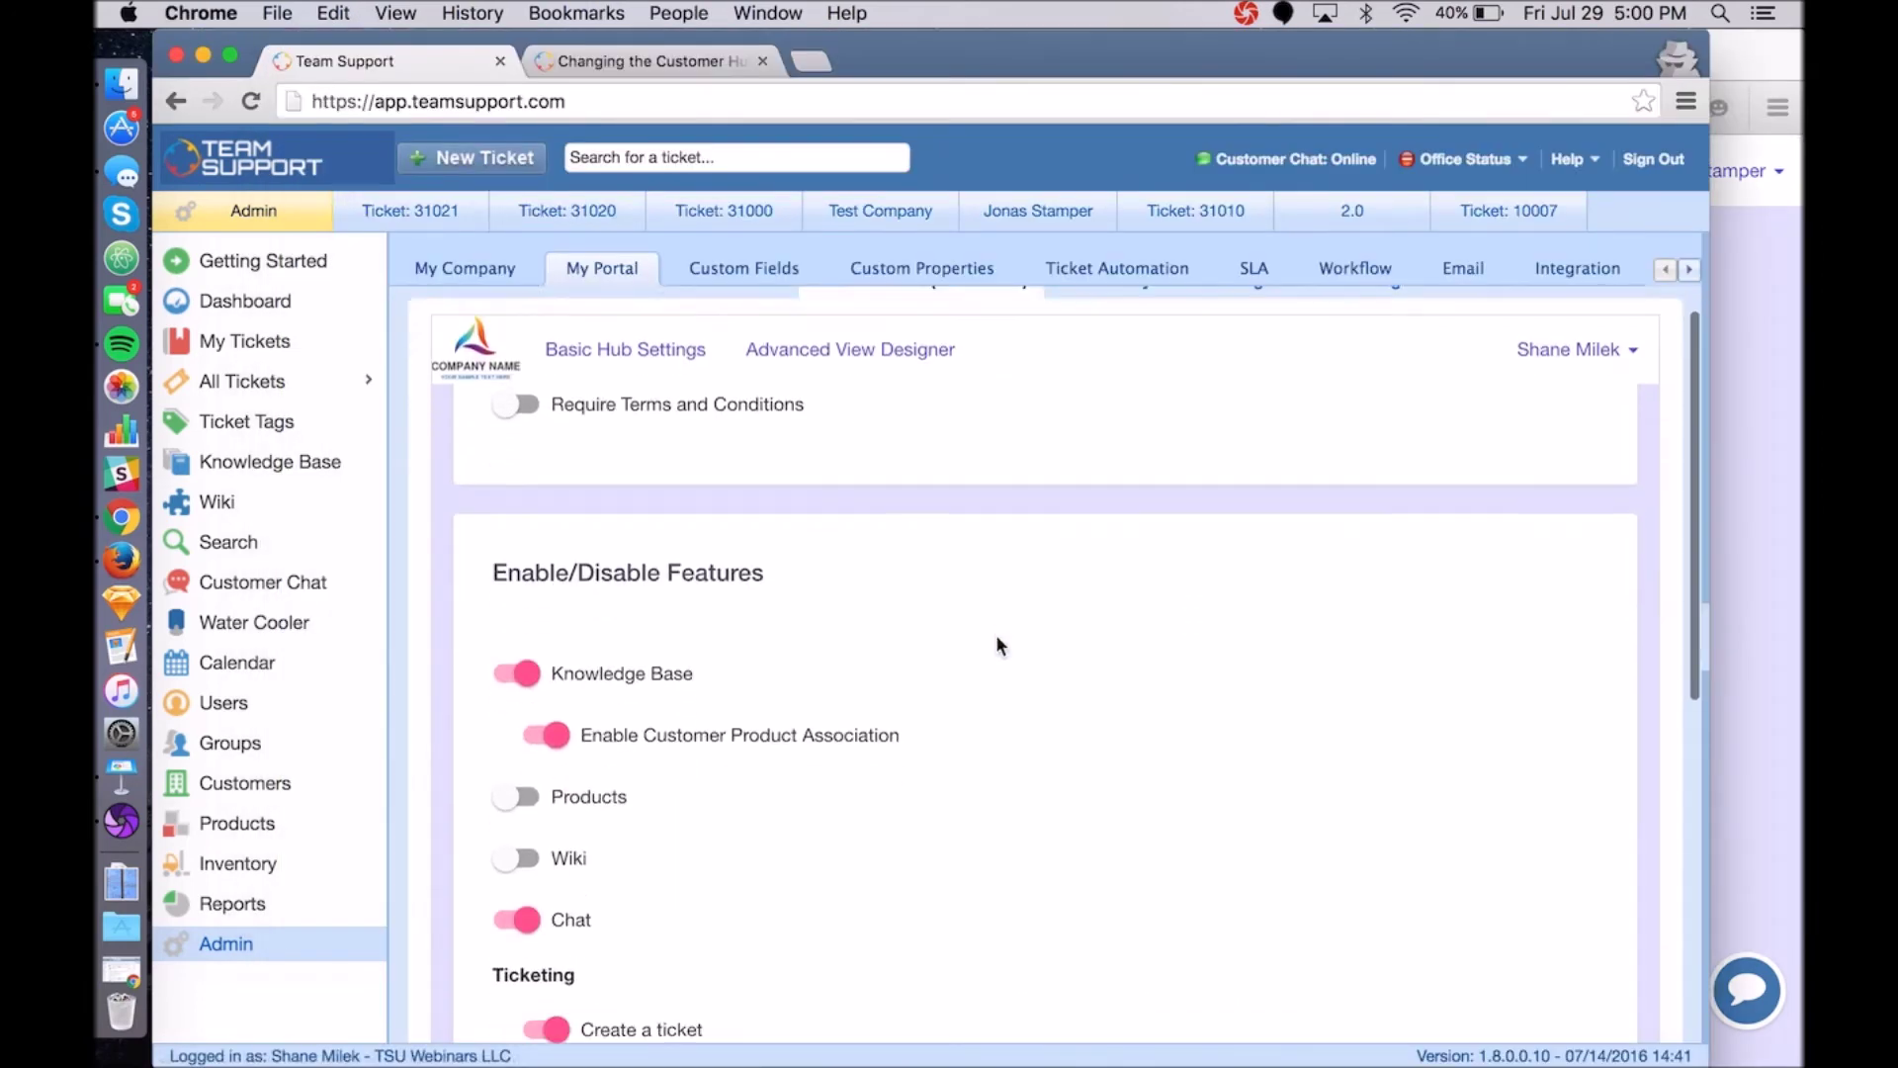
pyautogui.scroll(-5, 1001, 648)
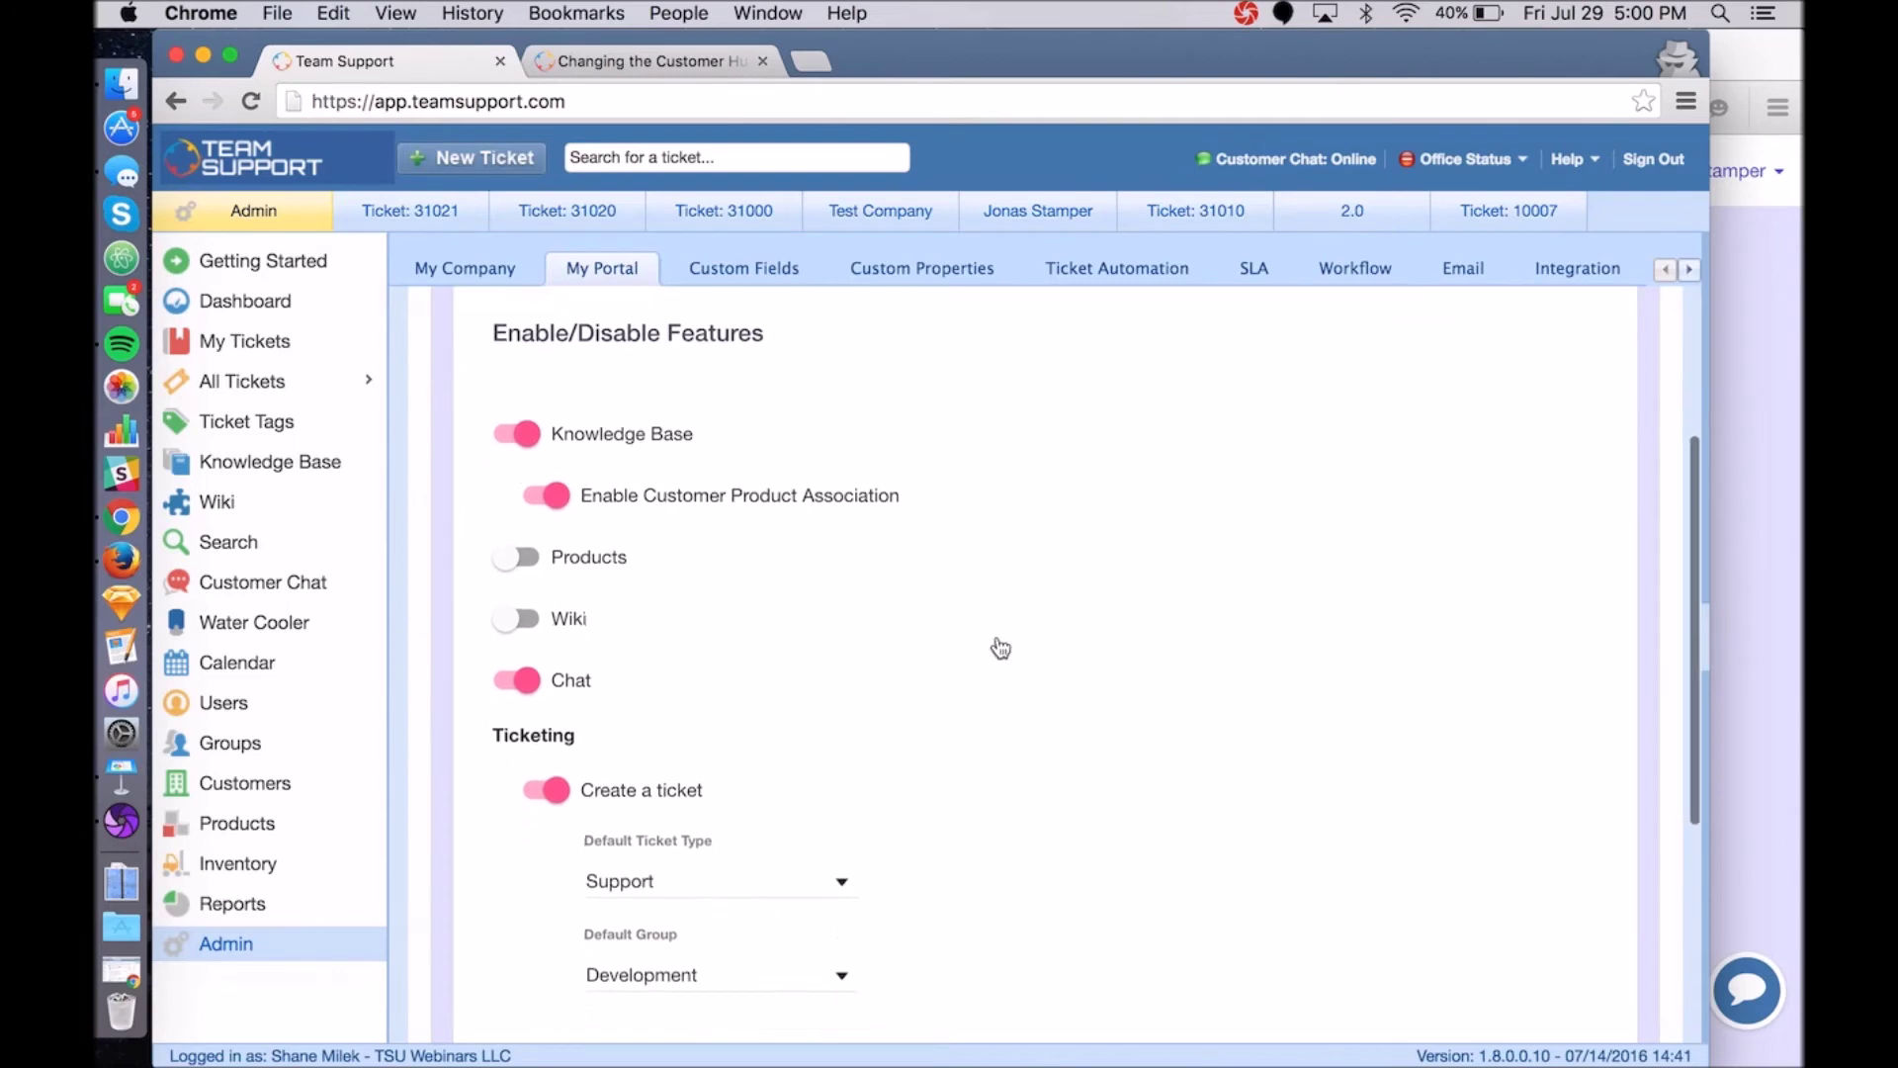
pyautogui.scroll(-5, 1000, 647)
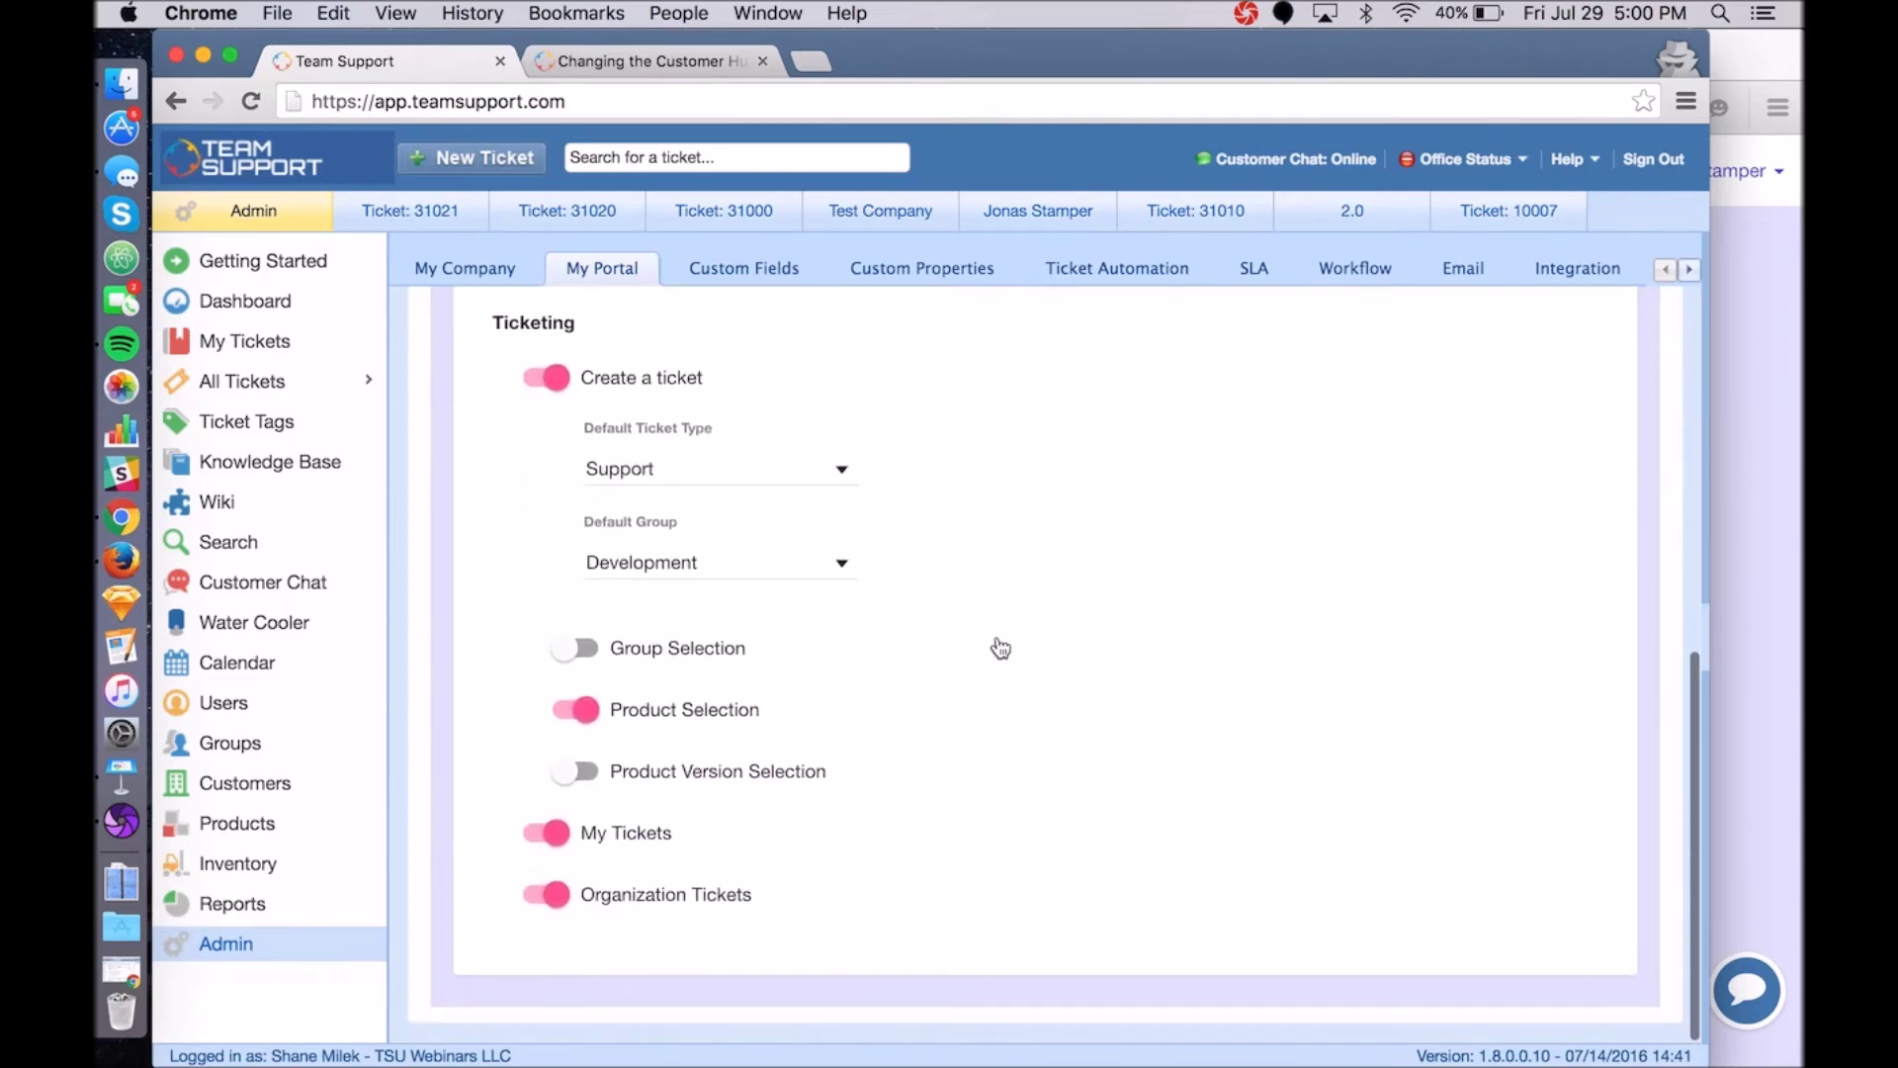
pyautogui.scroll(8, 1000, 648)
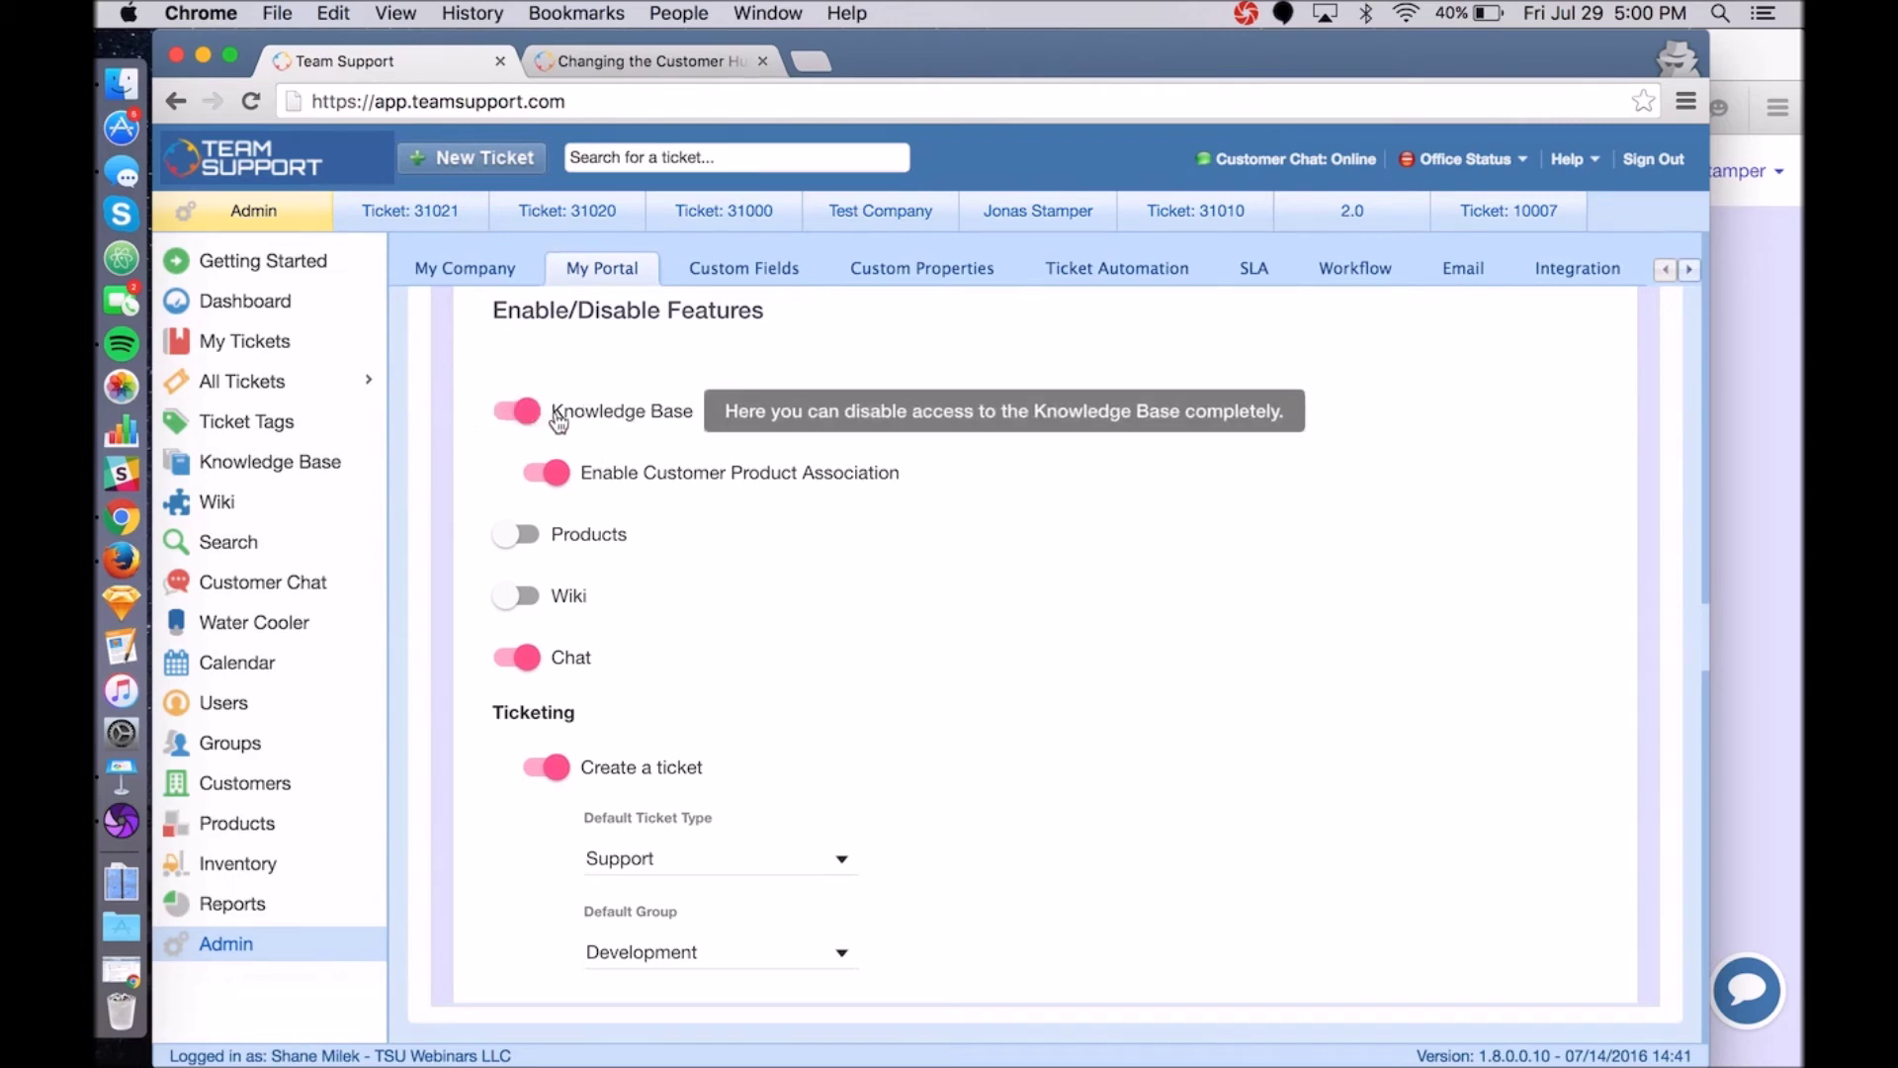
# Check Test Company's Products tab, listing SDK-50 and GPS Device, then go to Admin.
pyautogui.moveTo(648, 423)
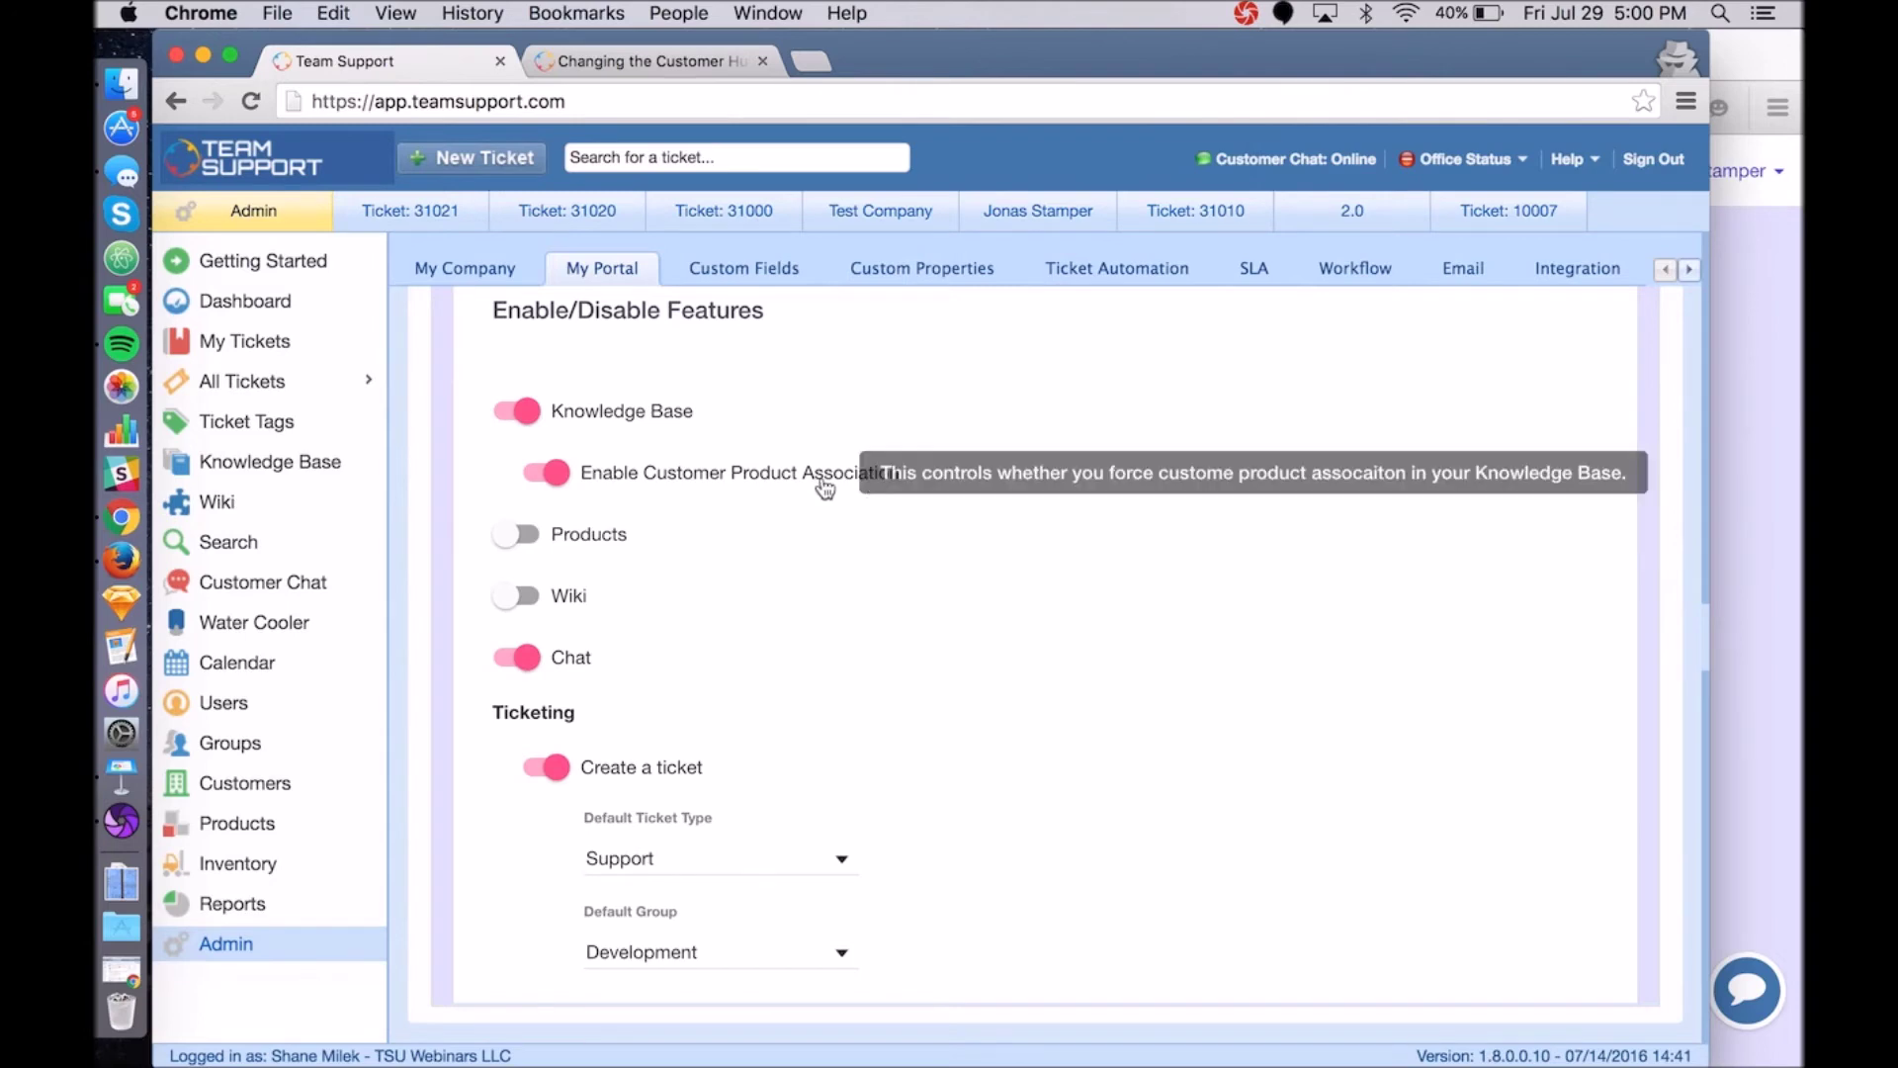
pyautogui.moveTo(593, 495)
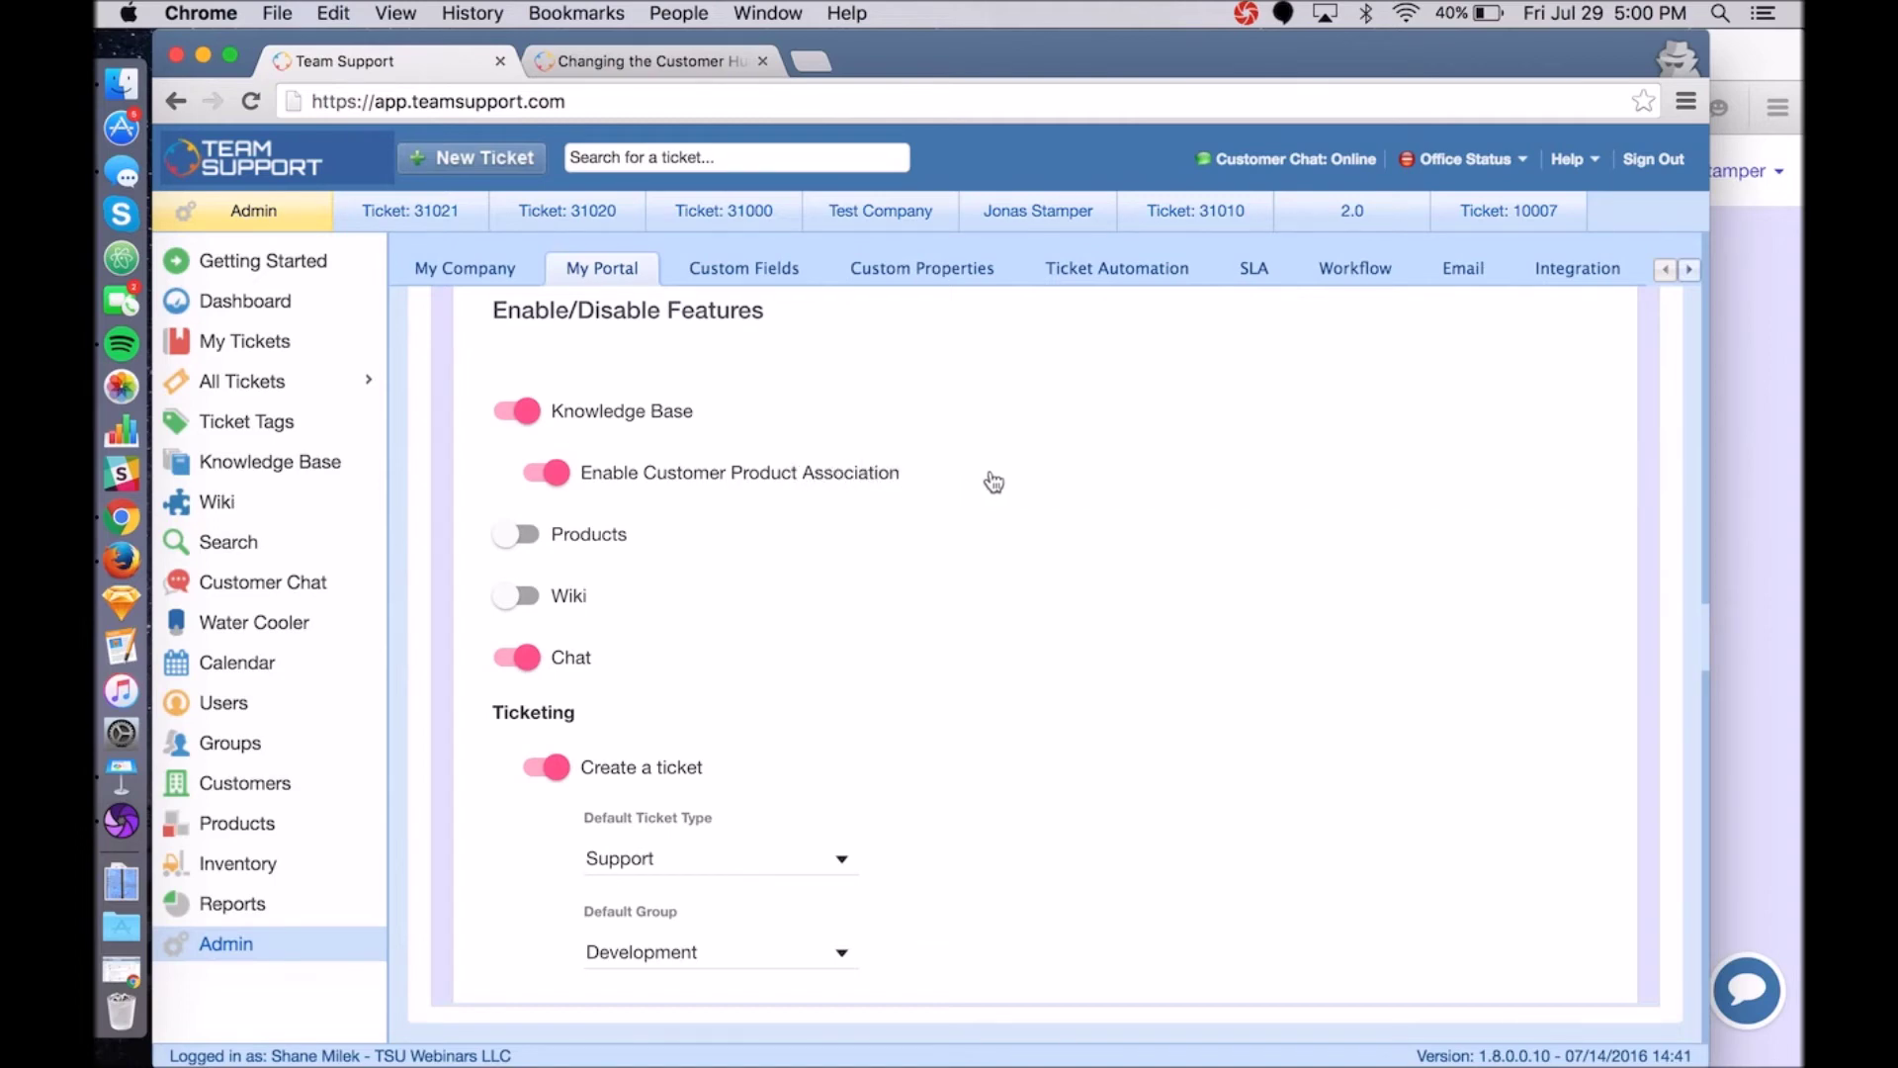
pyautogui.click(875, 212)
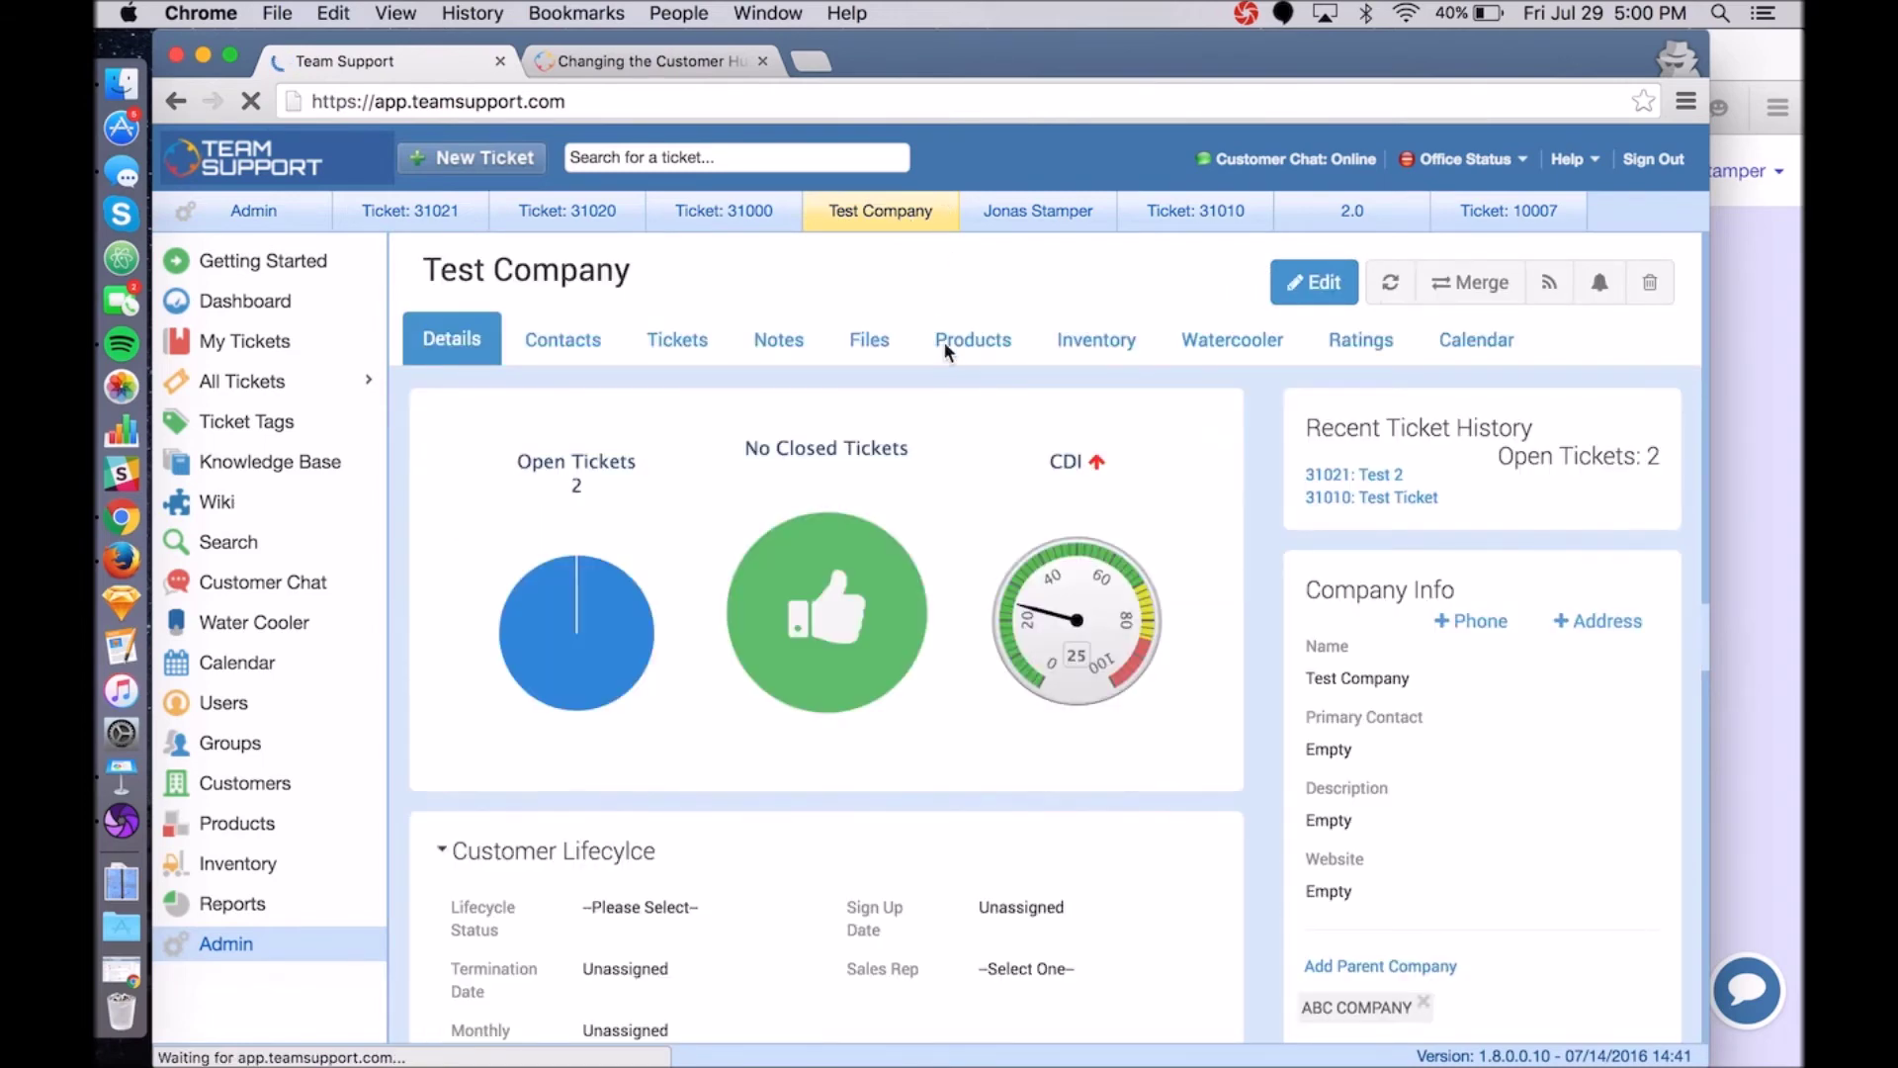
pyautogui.click(943, 341)
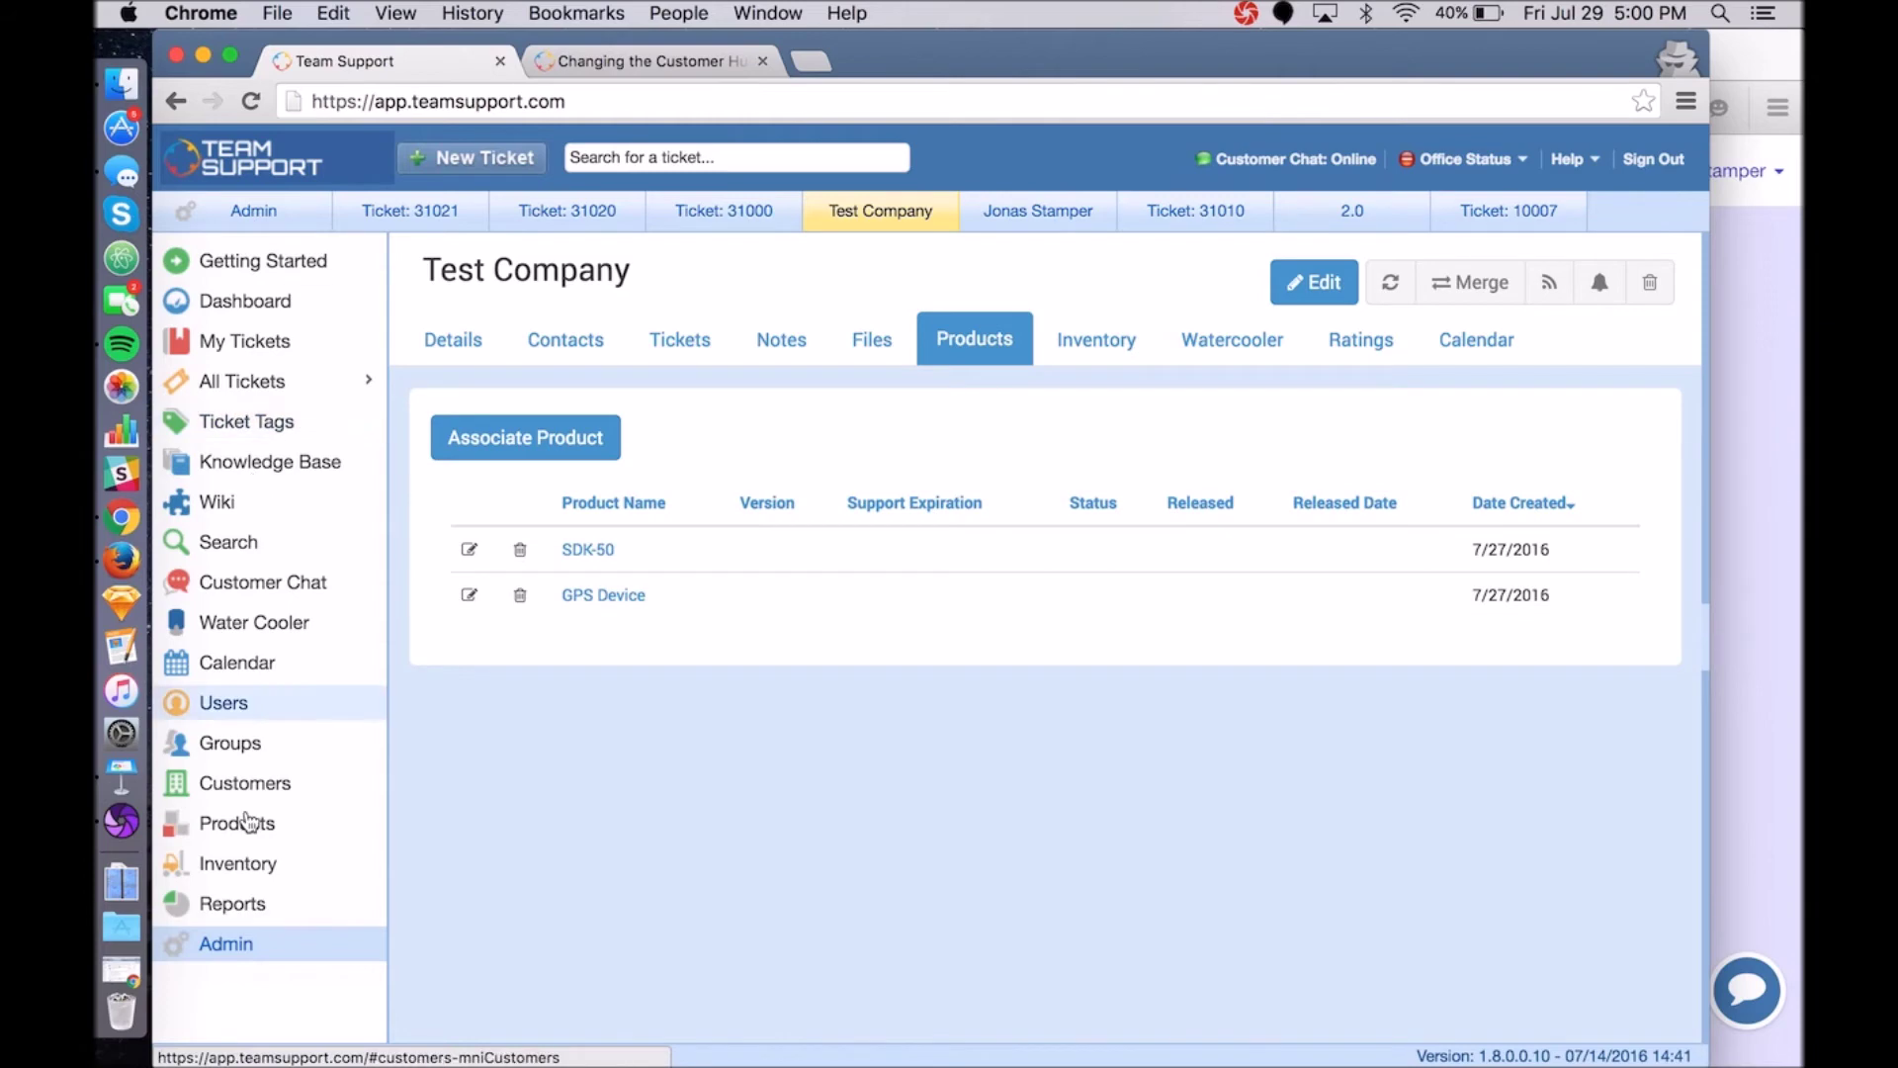
pyautogui.click(247, 949)
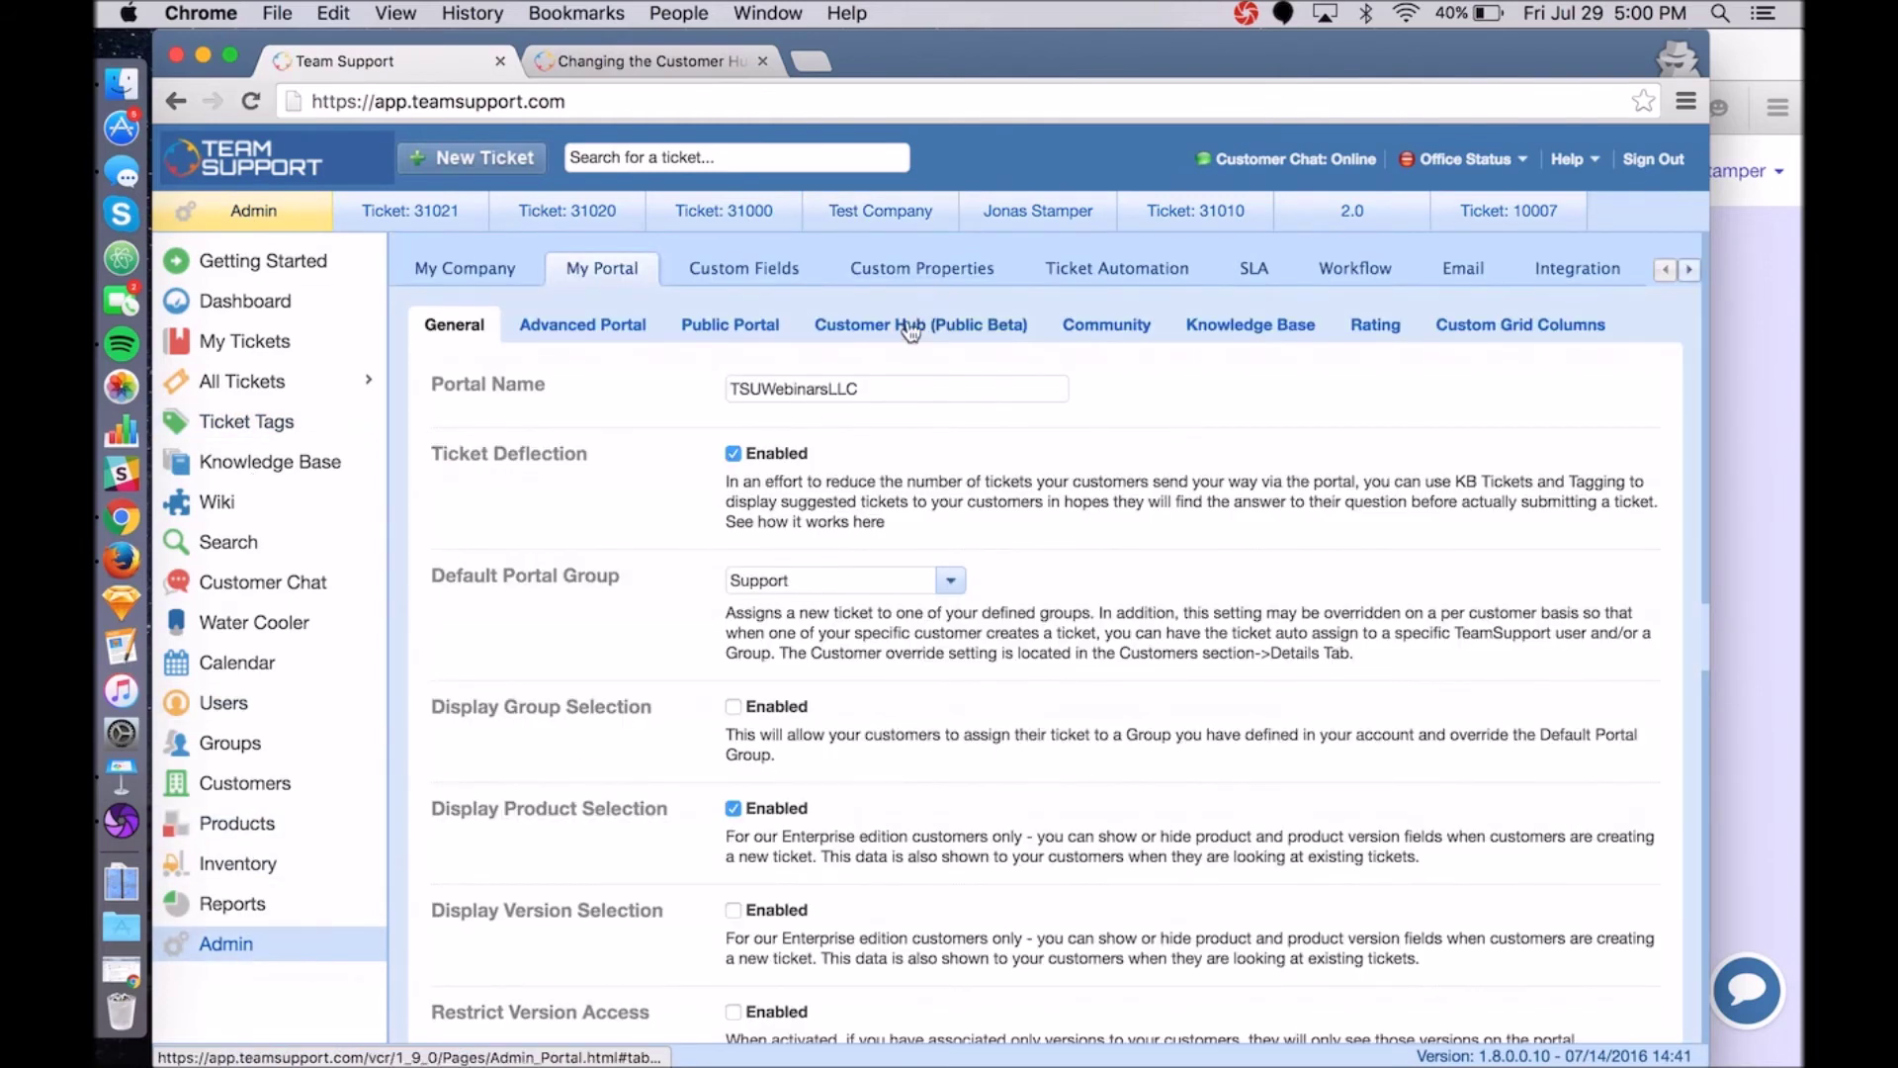
# Open My Portal's Customer Hub settings and scroll to Enable/Disable Features.
pyautogui.click(901, 334)
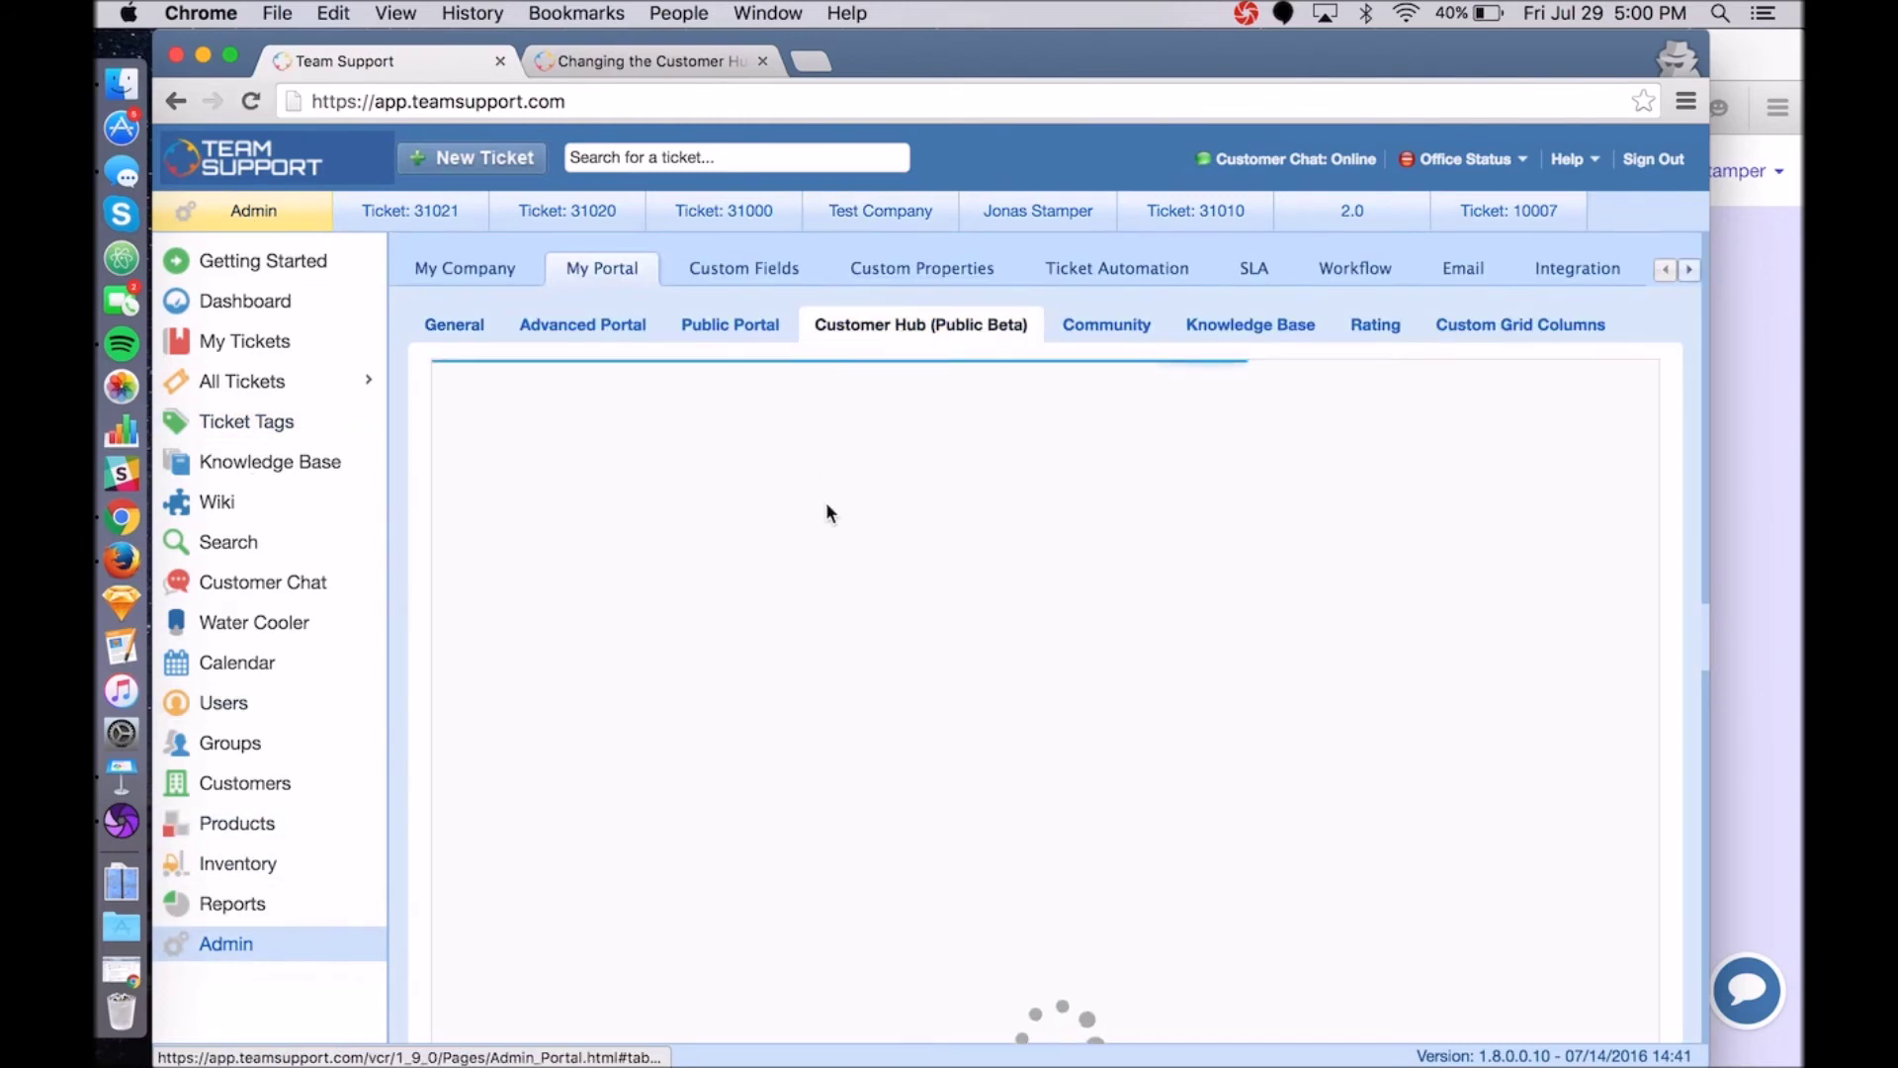
pyautogui.scroll(-10, 826, 614)
pyautogui.scroll(-12, 826, 615)
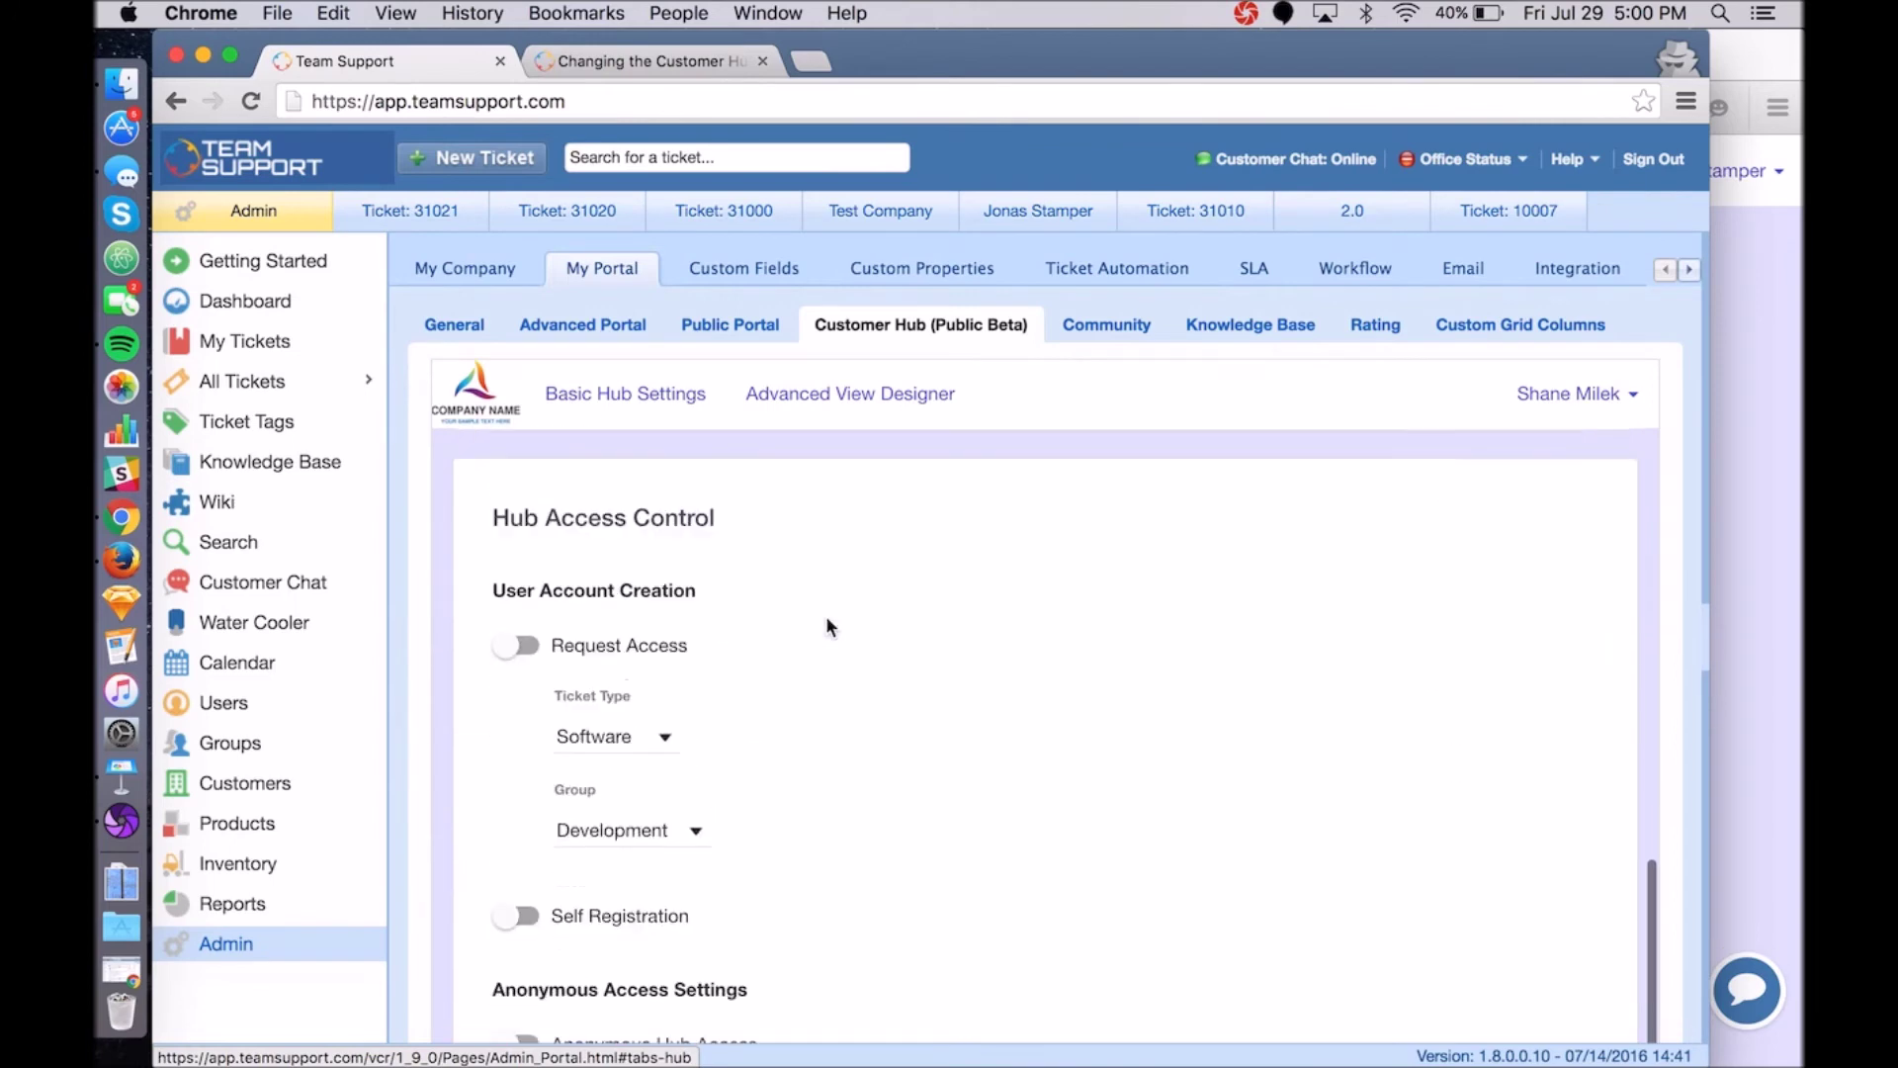
pyautogui.scroll(-10, 827, 666)
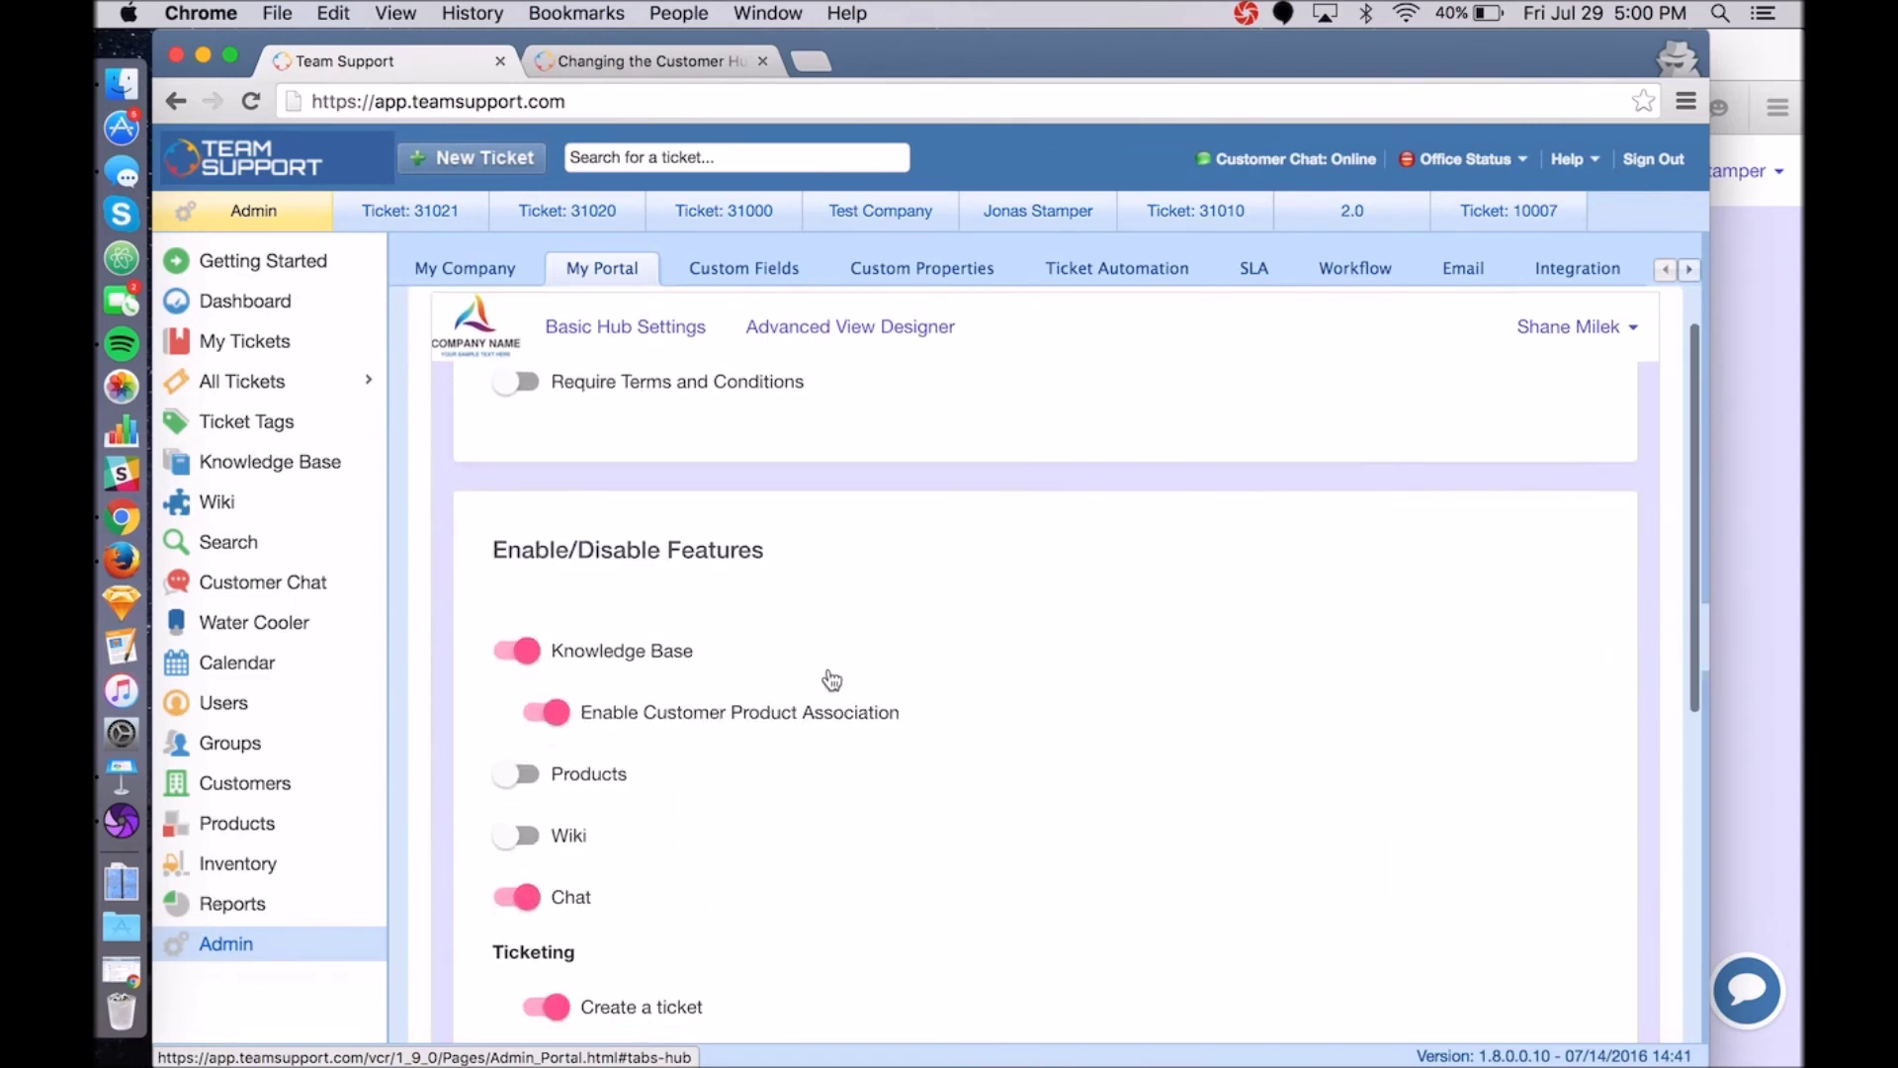
pyautogui.moveTo(868, 618)
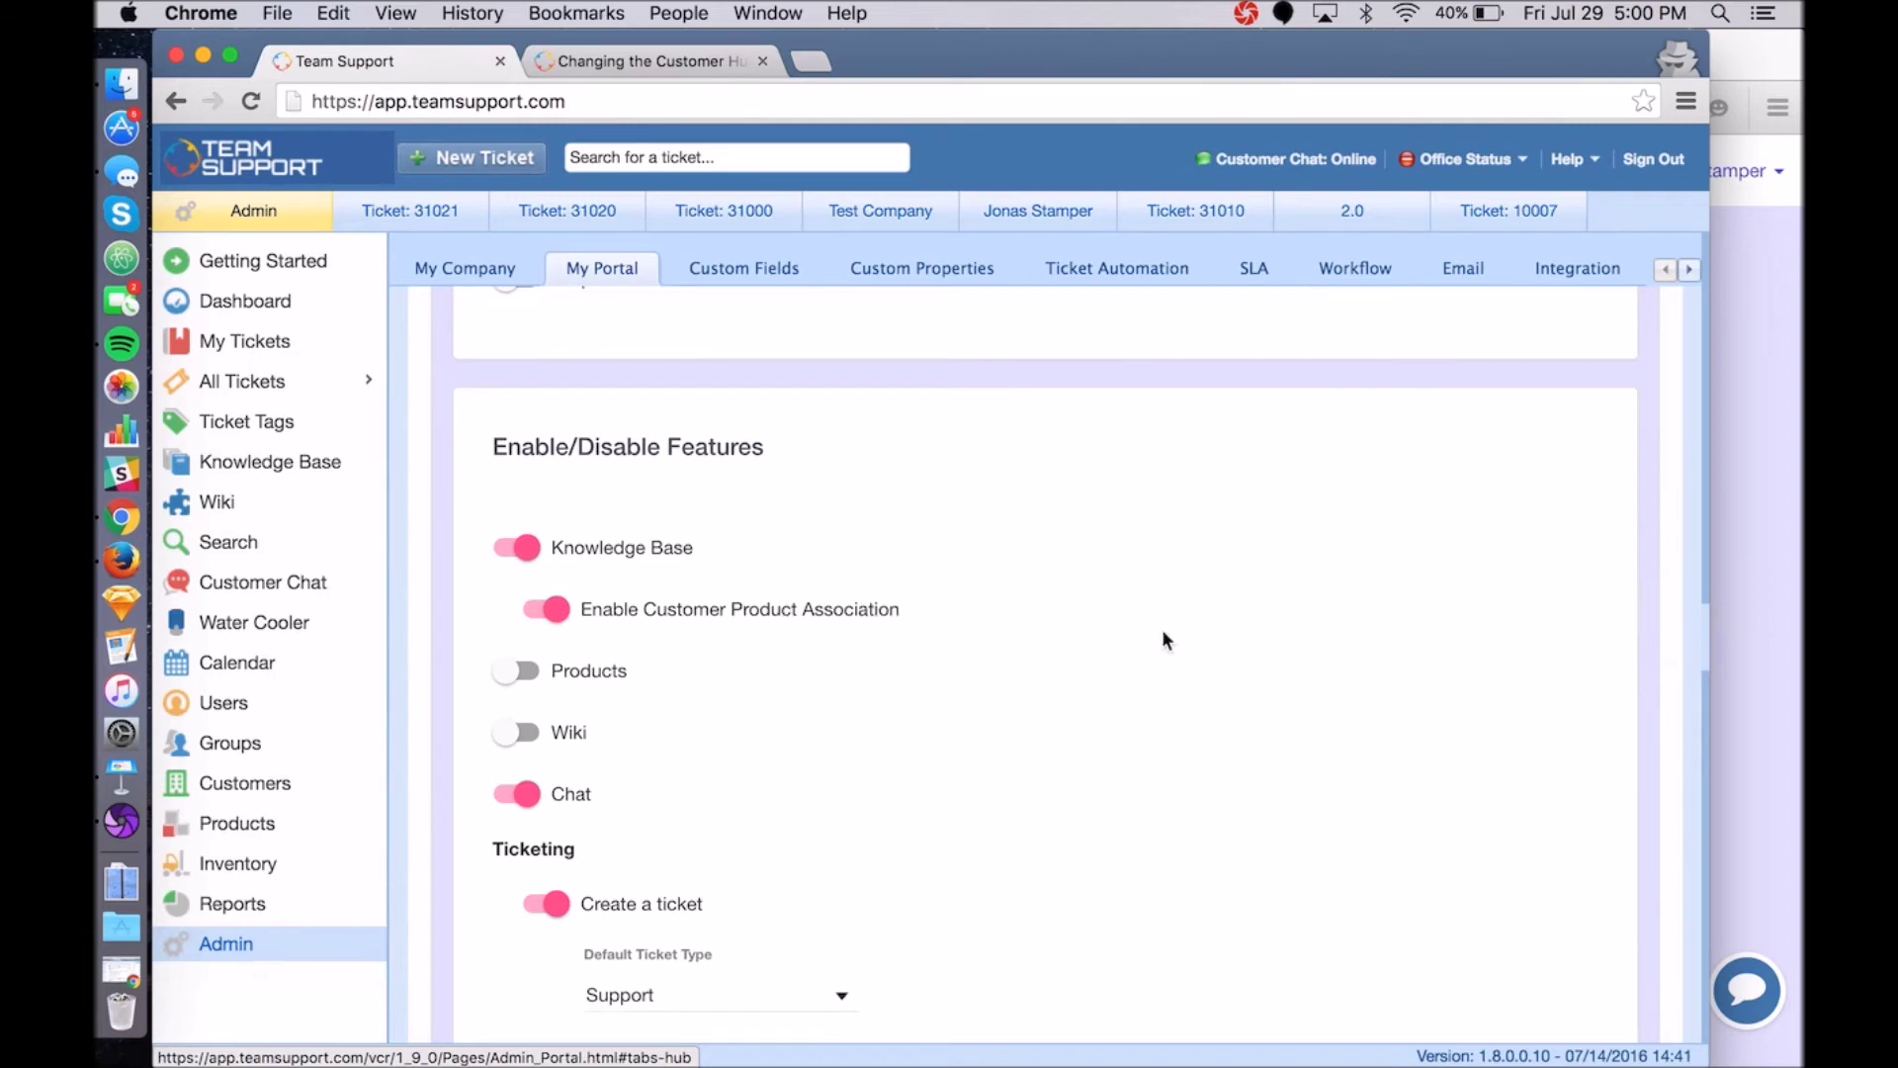
# Check the Knowledge Base in the customer portal.
pyautogui.press('super+Tab')
pyautogui.click(883, 546)
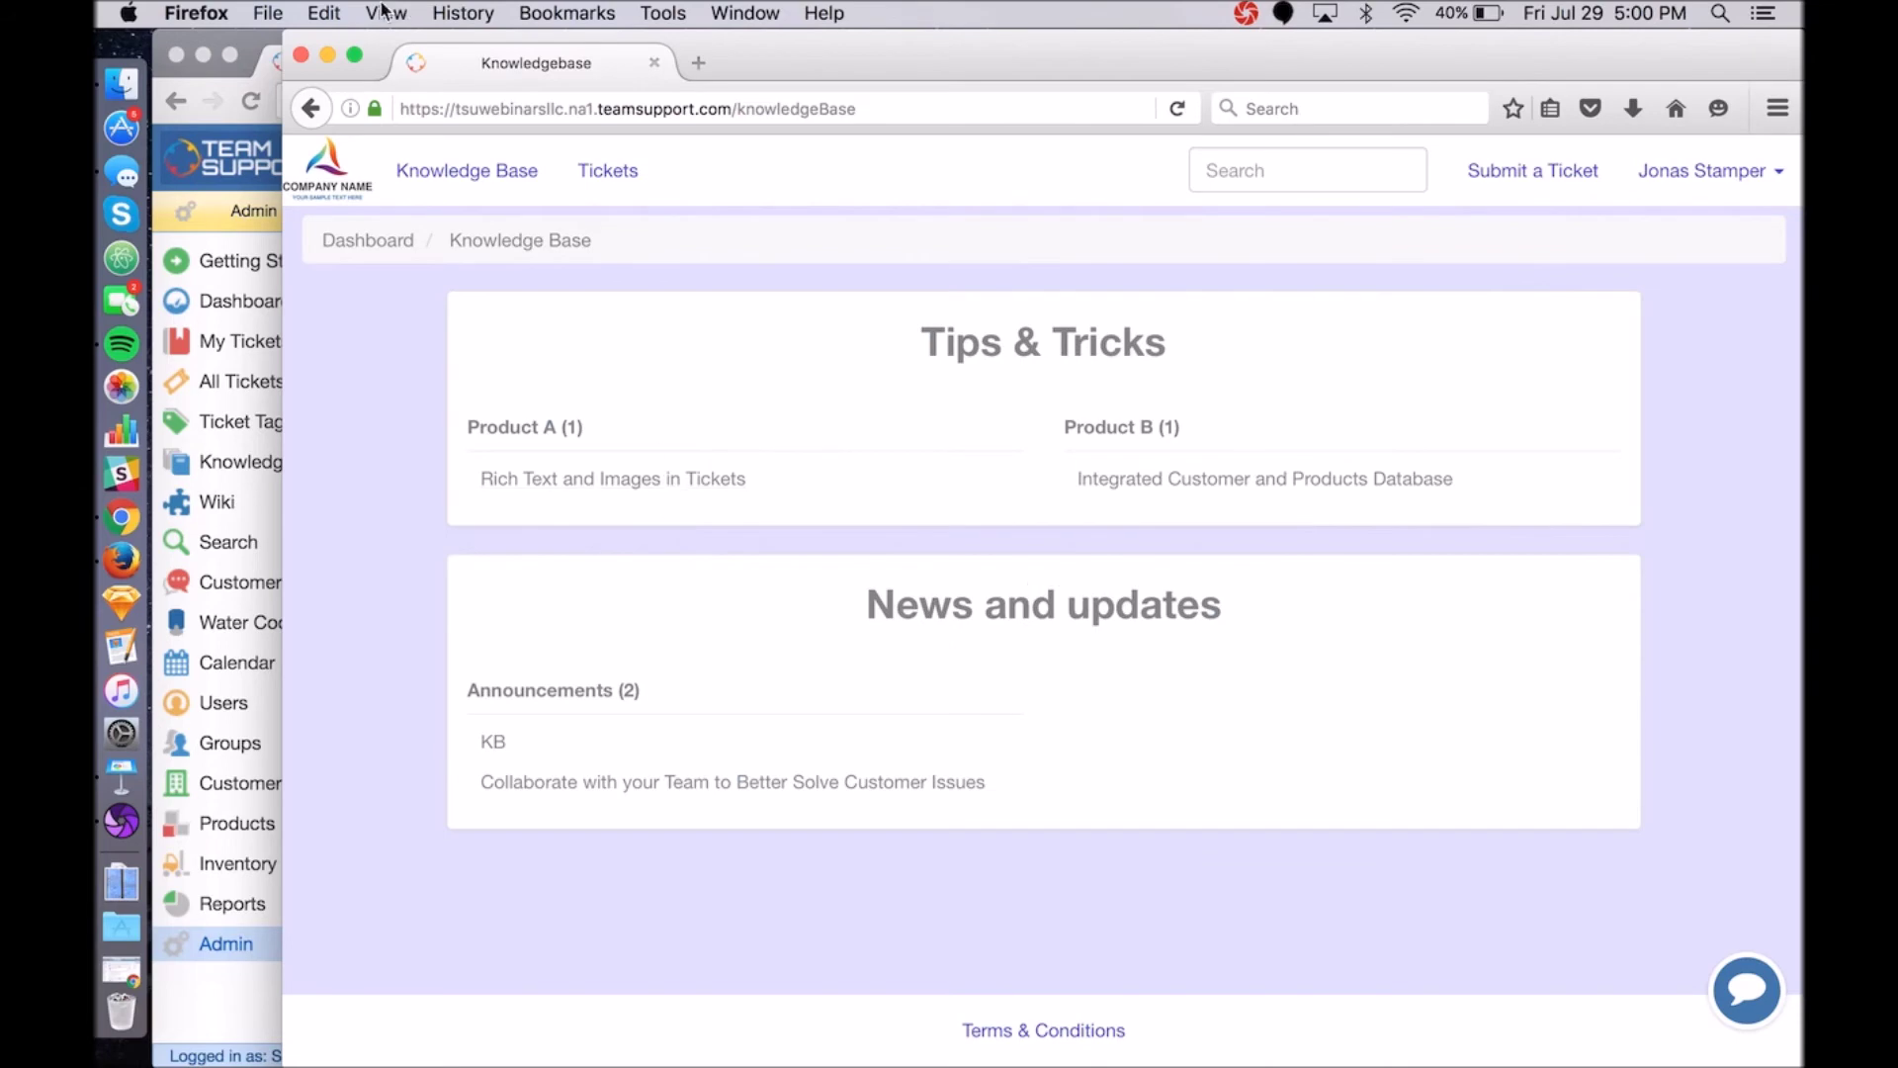
pyautogui.click(265, 51)
# Switch the Products feature on in the Customer Hub features.
pyautogui.scroll(-2, 885, 697)
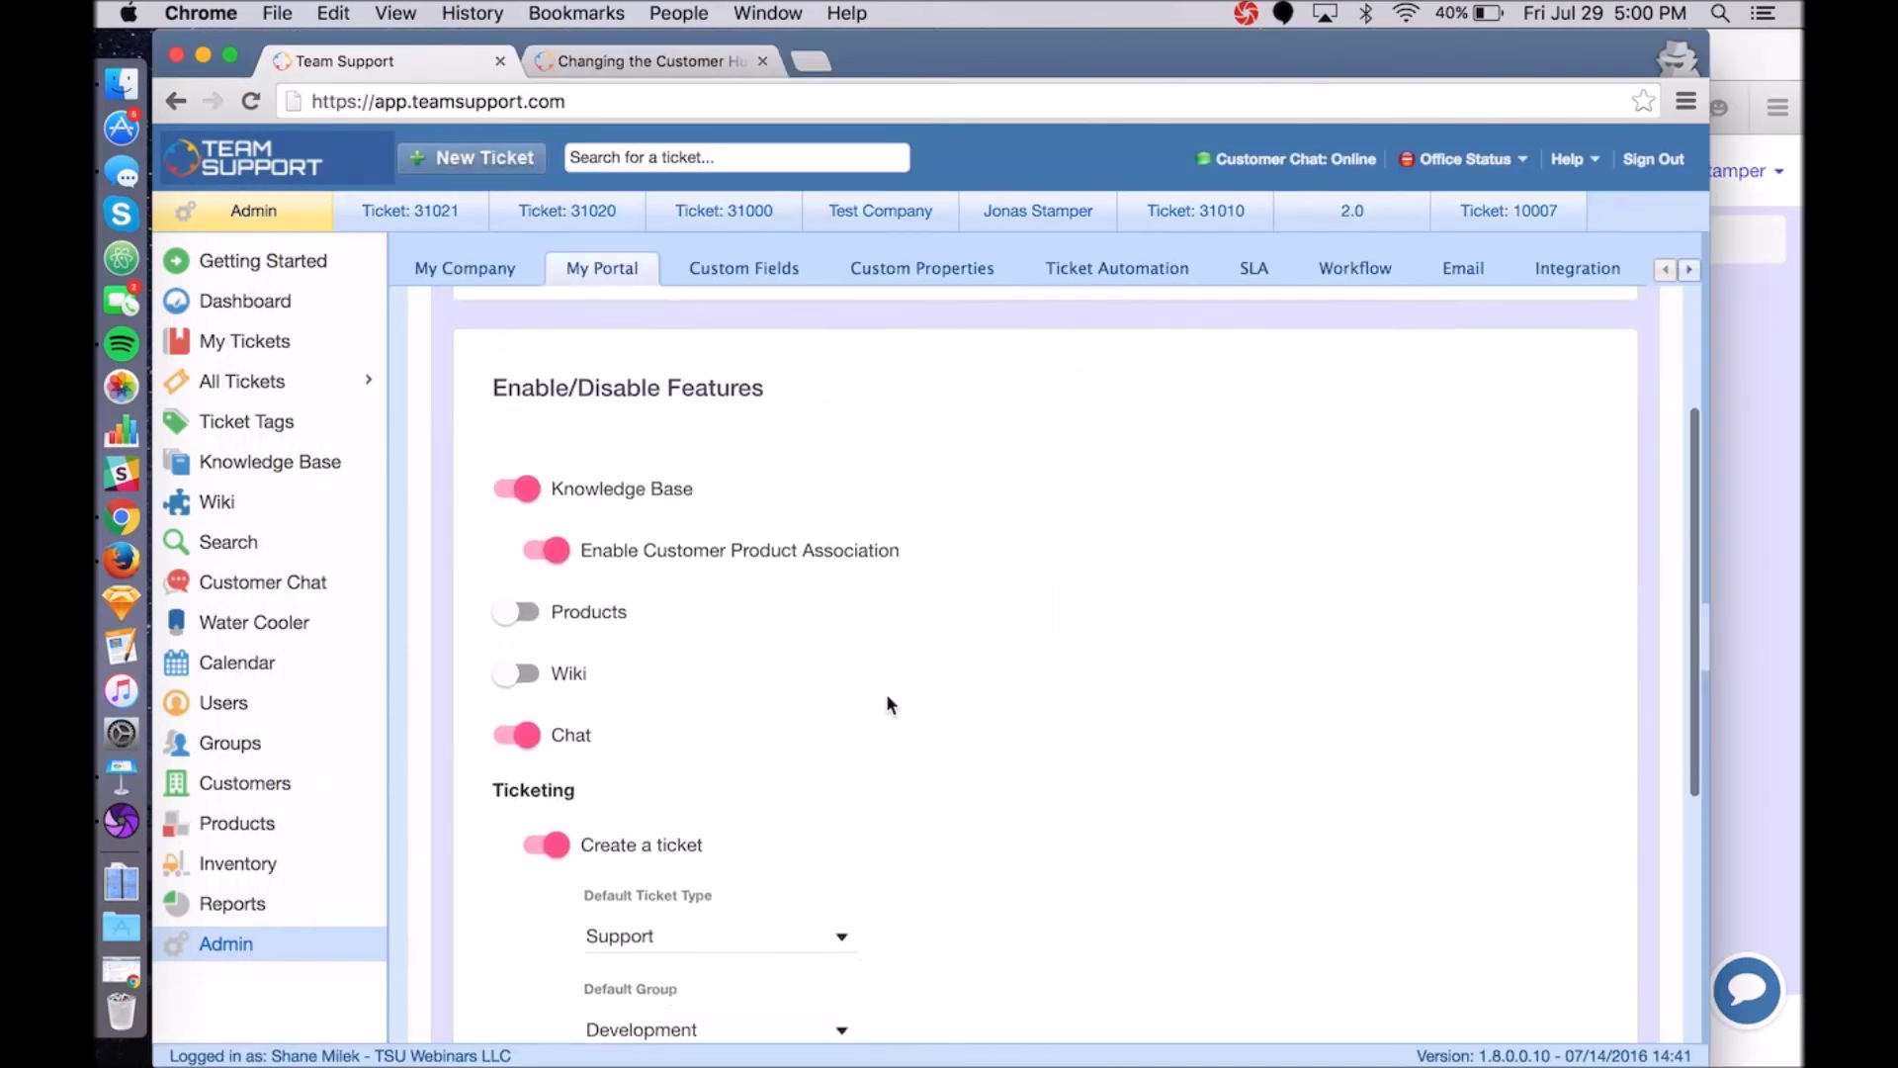
pyautogui.scroll(-3, 889, 704)
pyautogui.click(506, 479)
pyautogui.scroll(-1, 844, 572)
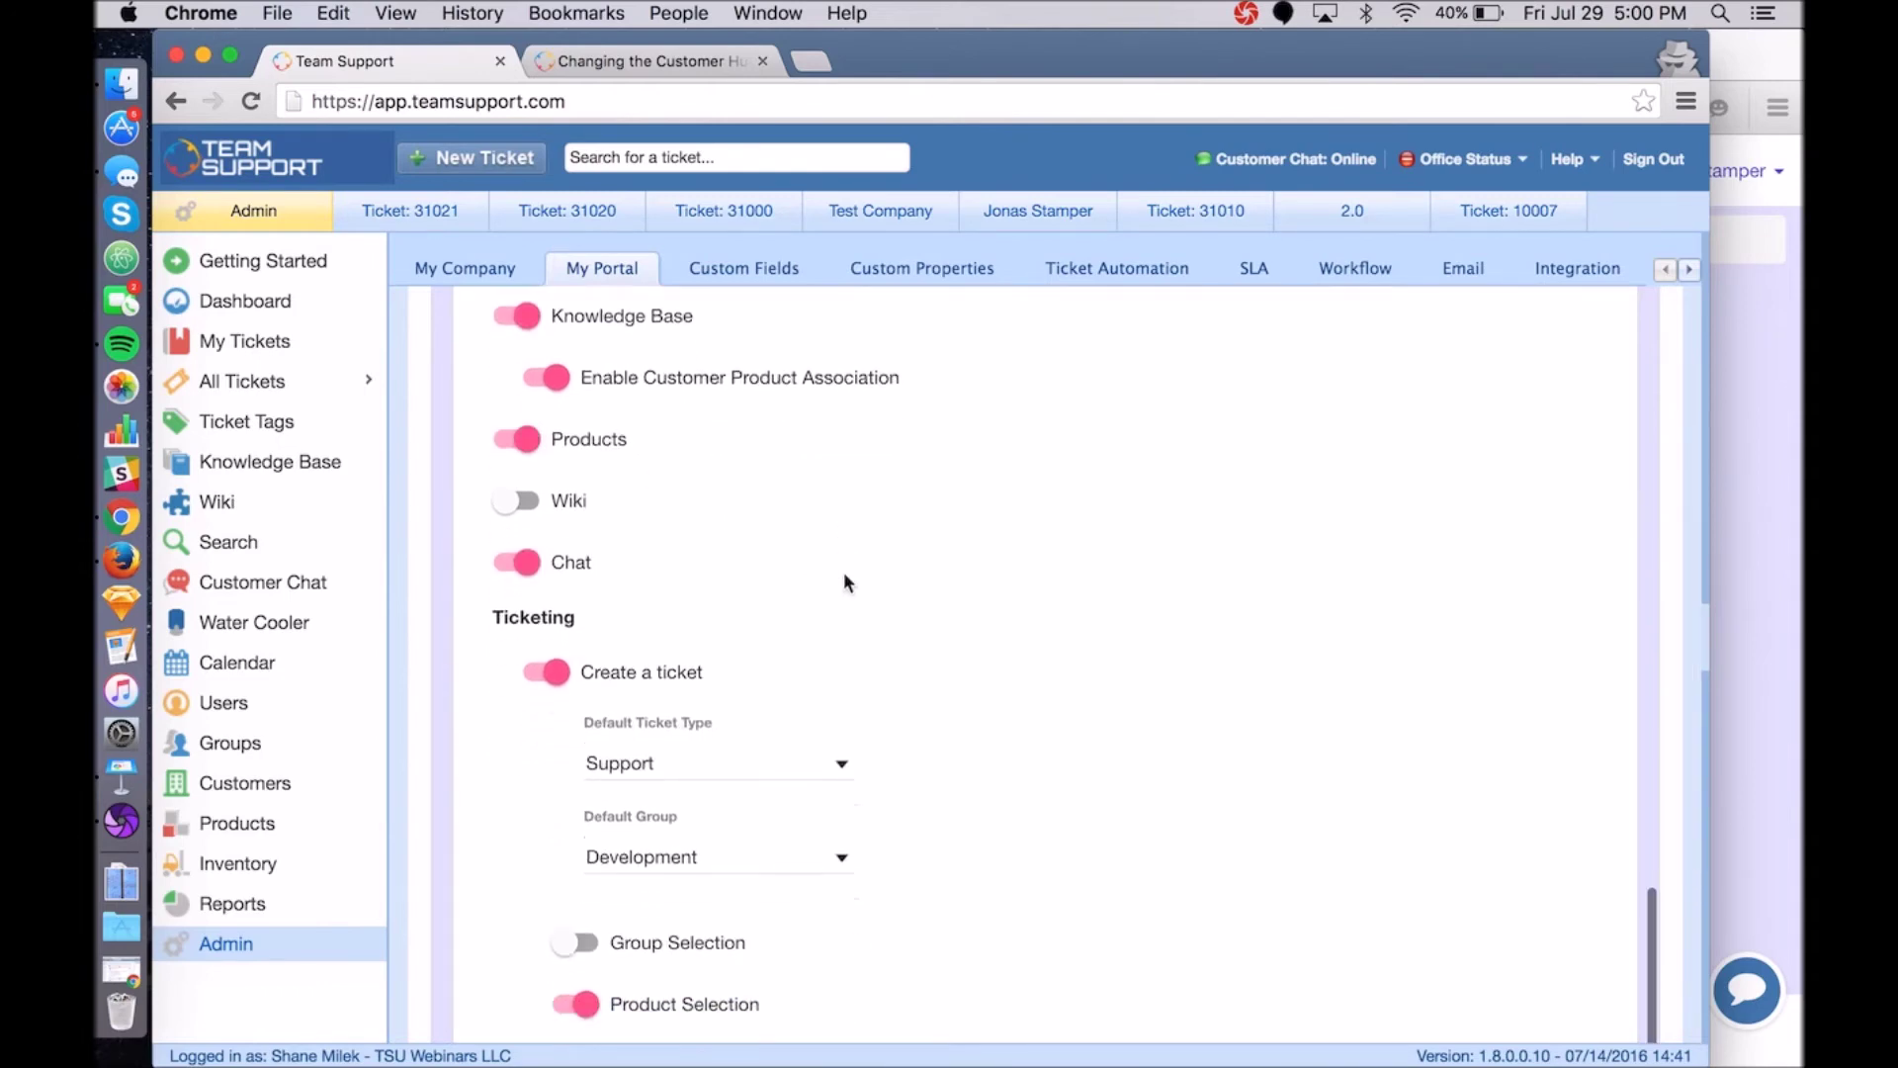
pyautogui.scroll(-5, 844, 581)
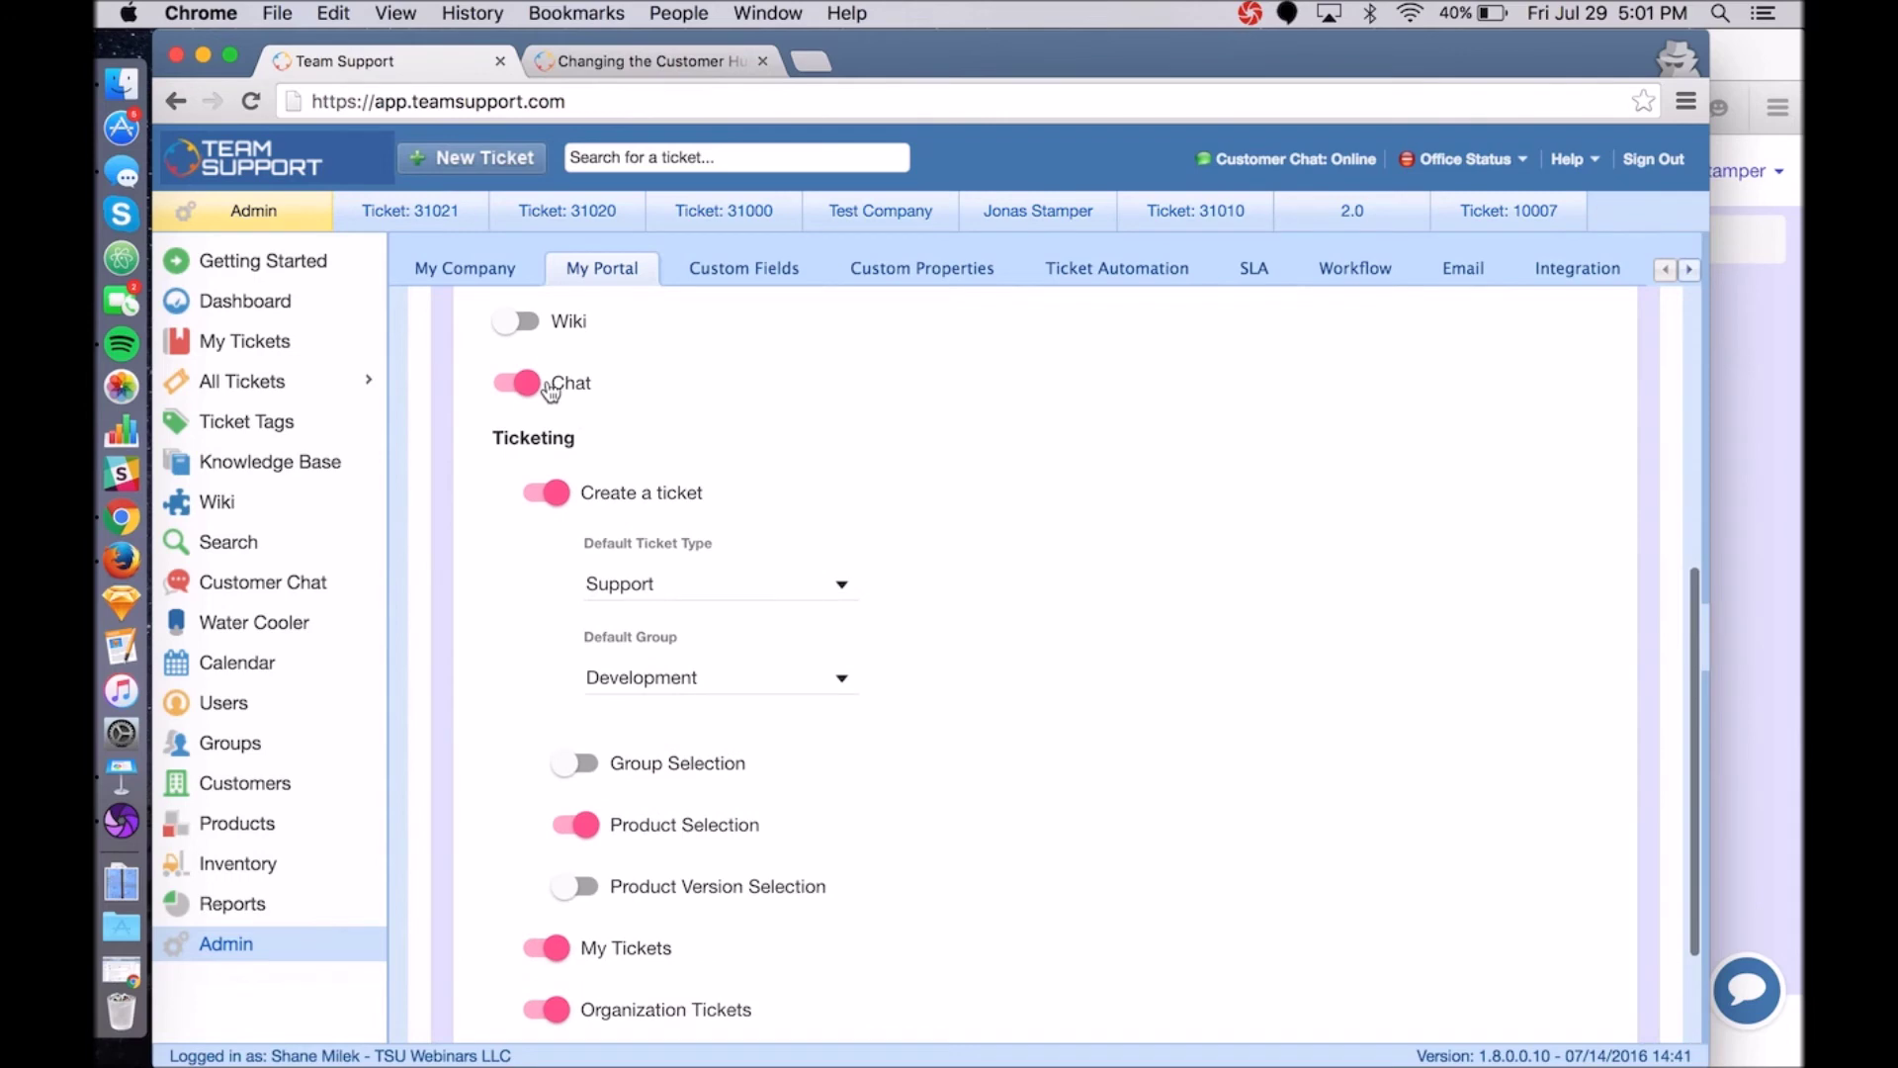
pyautogui.scroll(-4, 747, 480)
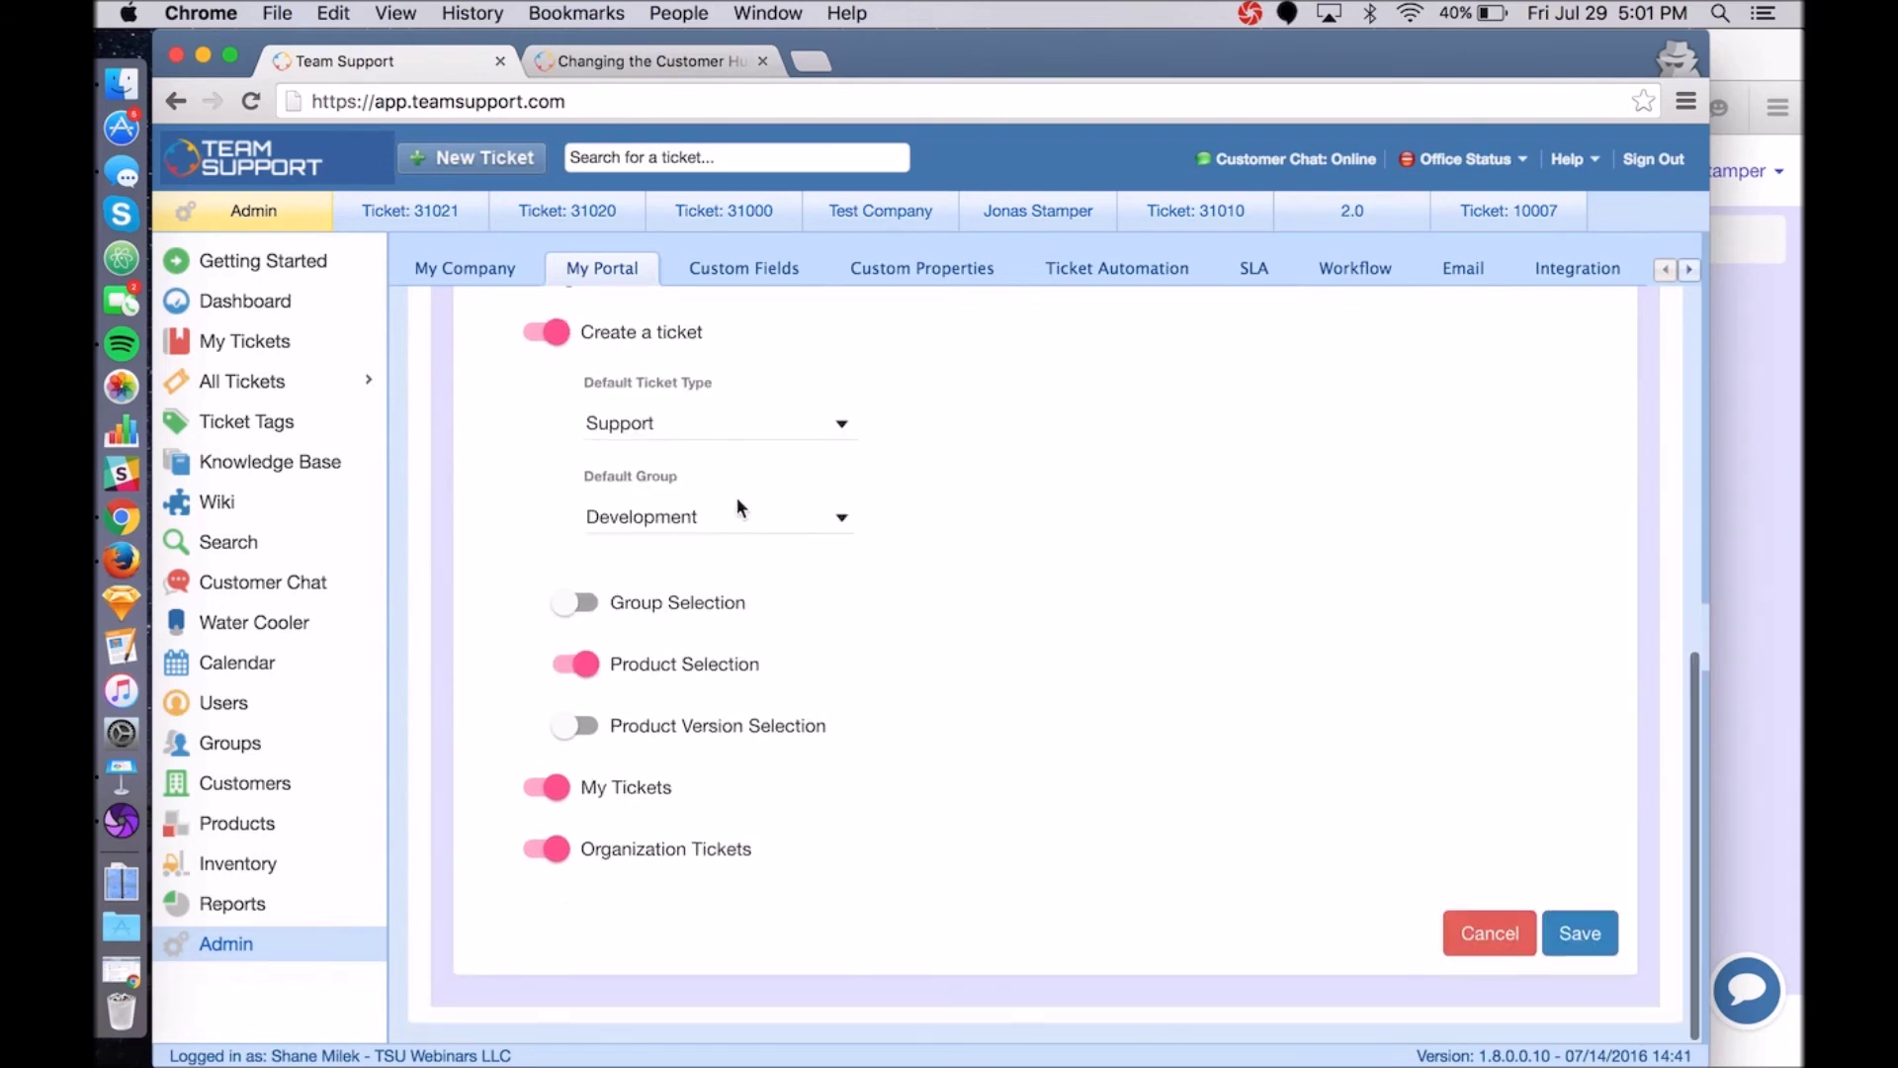
pyautogui.scroll(10, 678, 818)
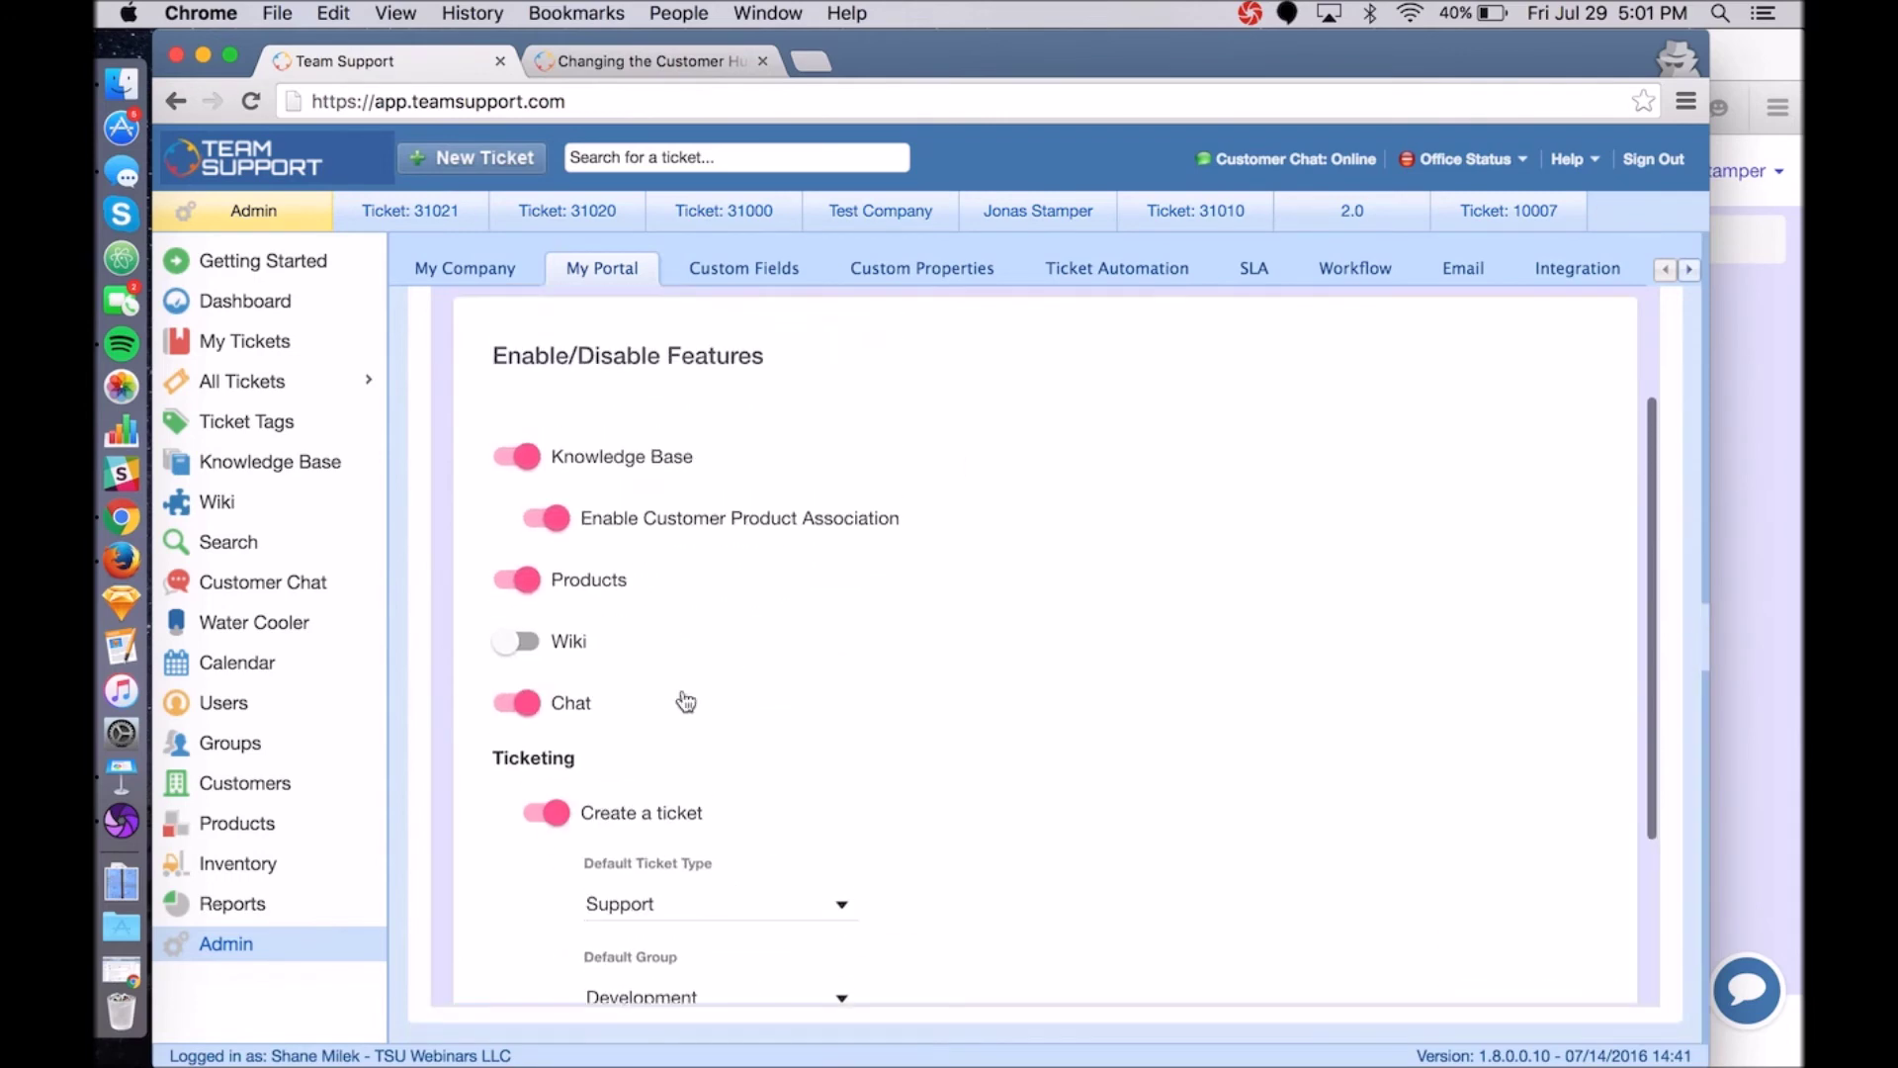
pyautogui.scroll(-8, 1285, 840)
pyautogui.scroll(1, 1433, 919)
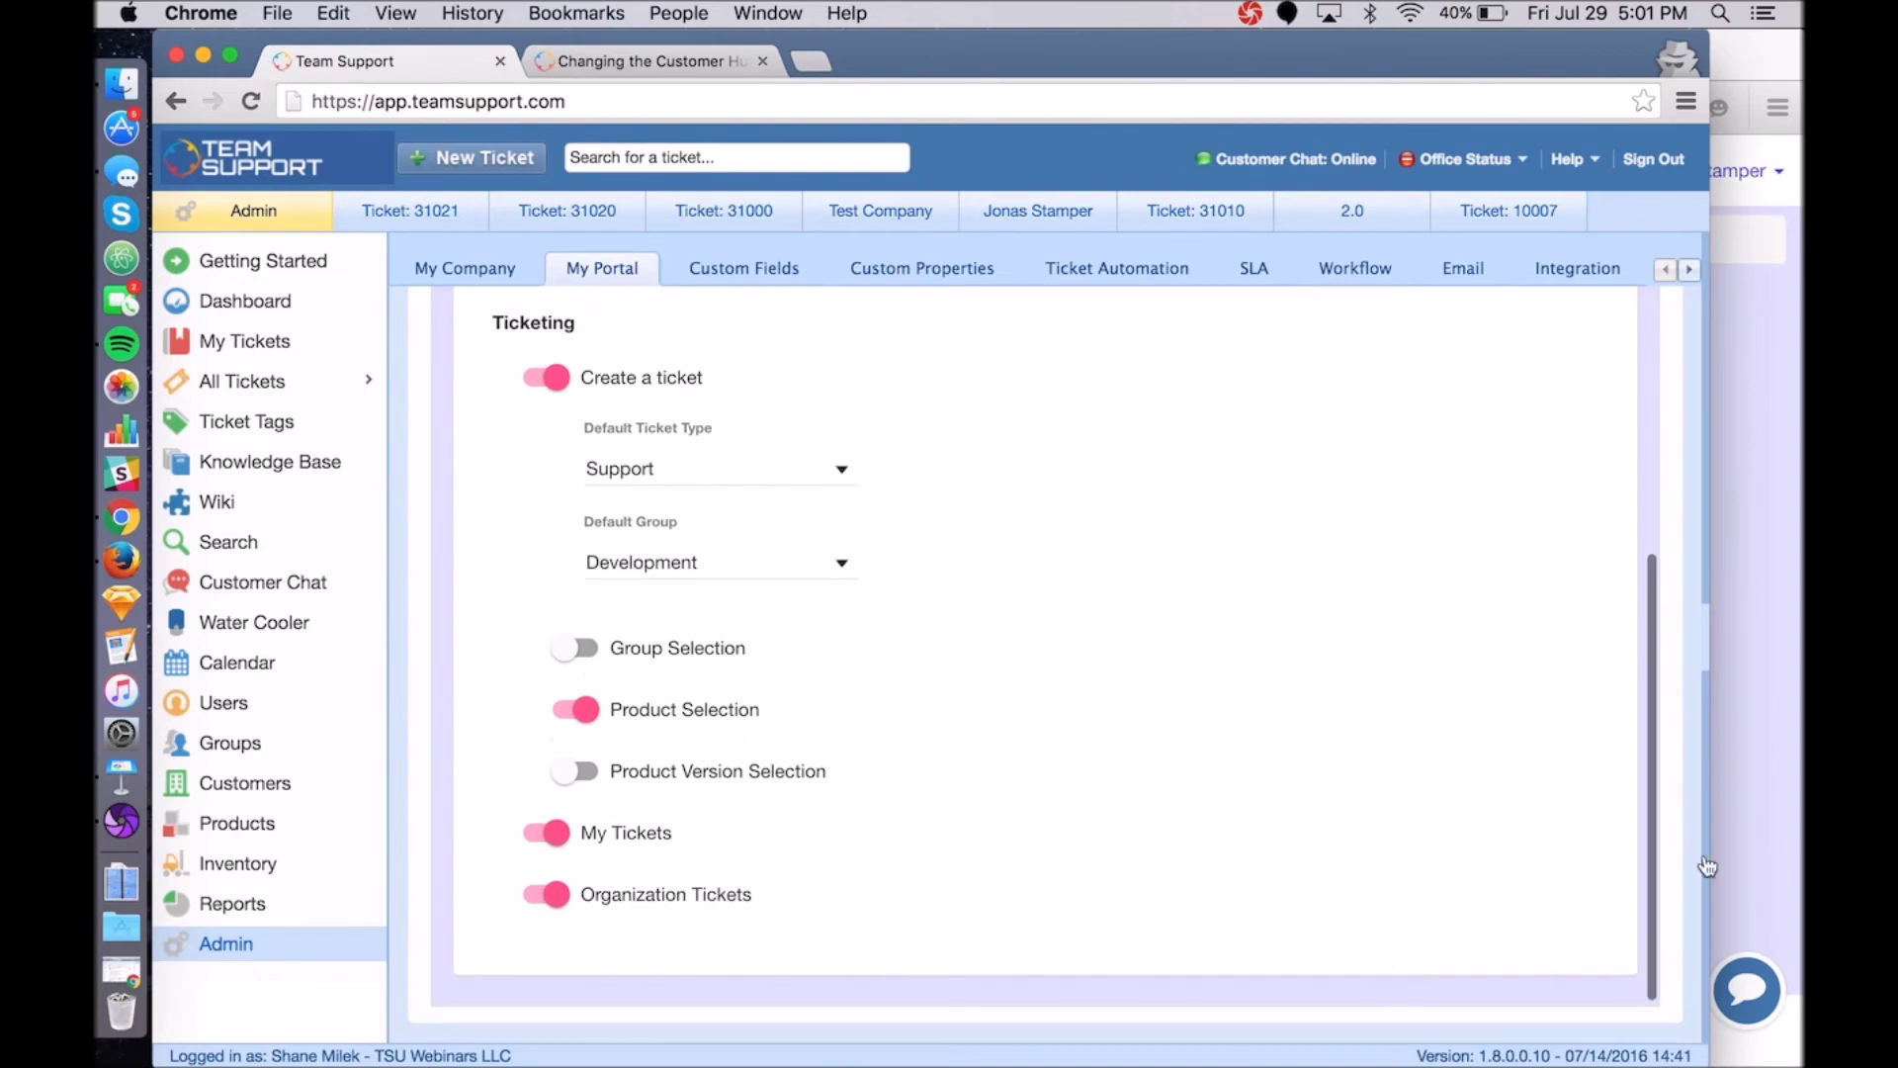
pyautogui.click(1769, 744)
pyautogui.click(1180, 105)
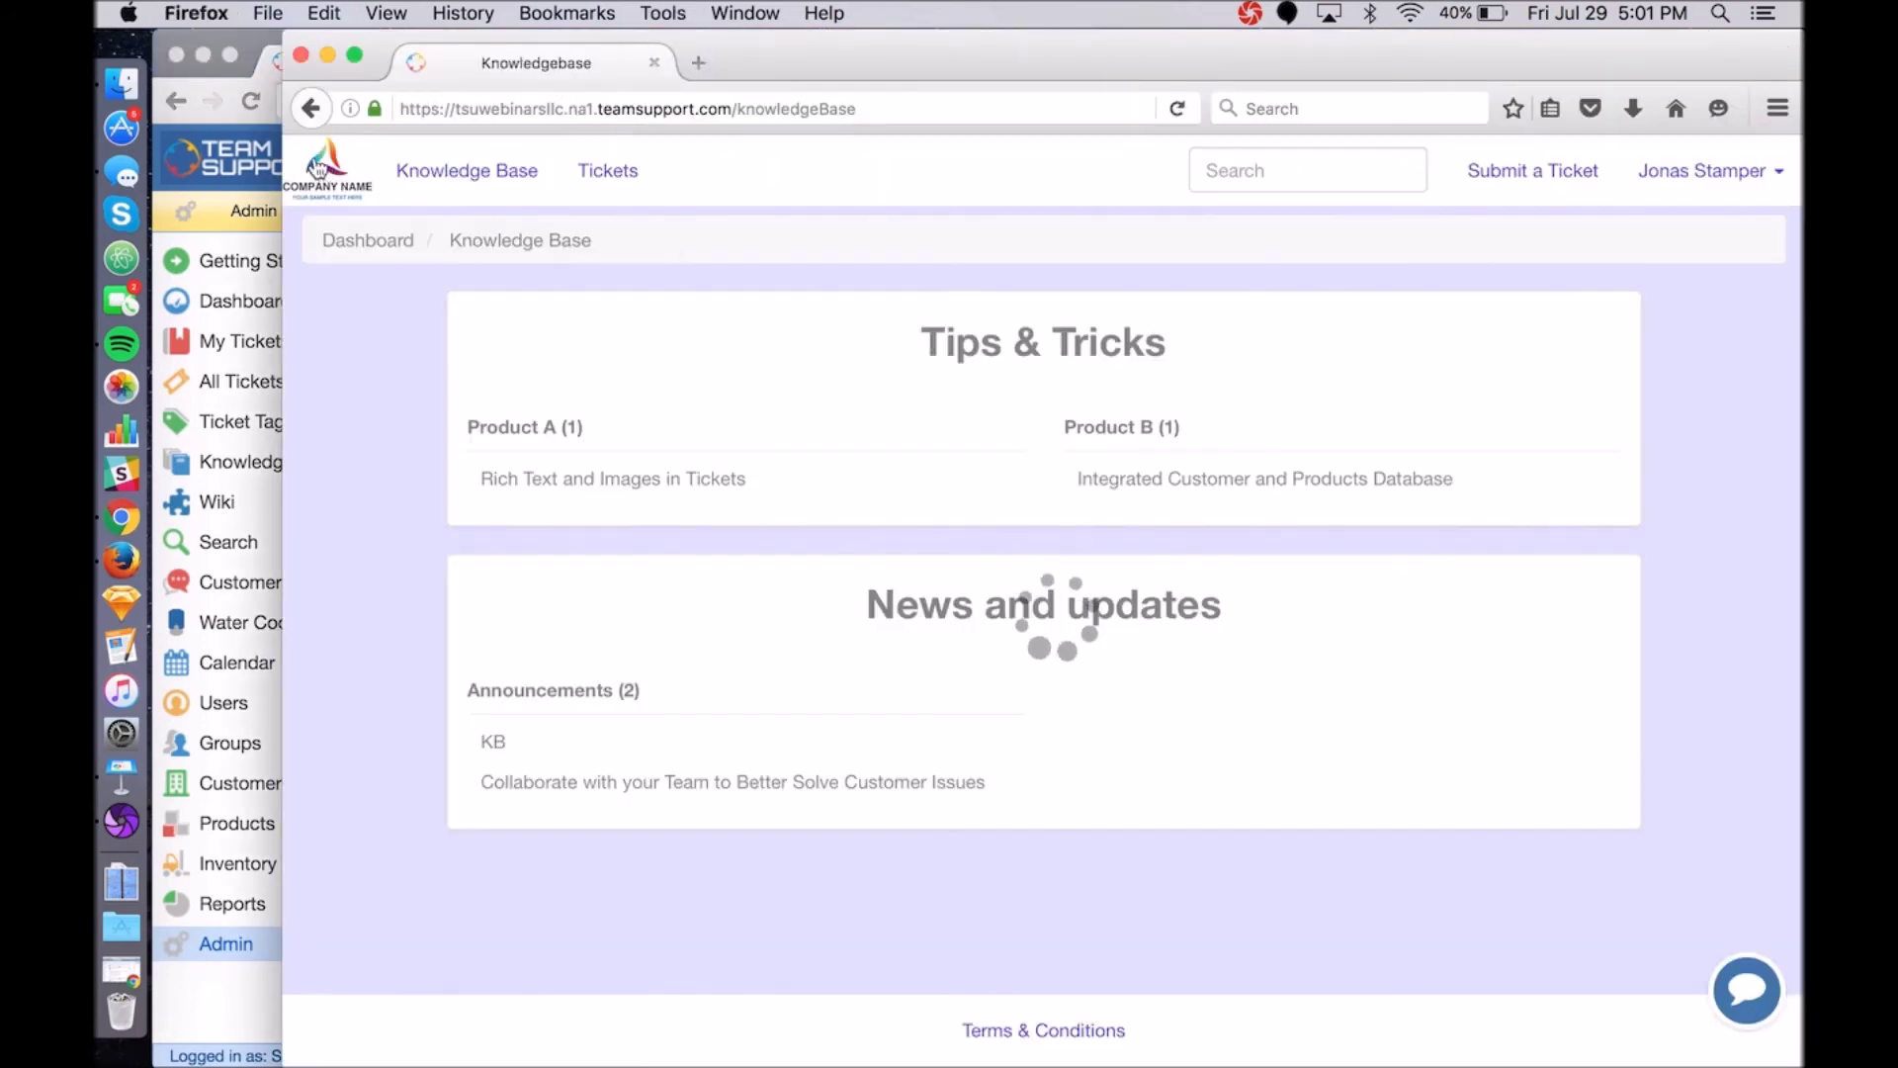
pyautogui.click(318, 168)
pyautogui.scroll(-3, 890, 573)
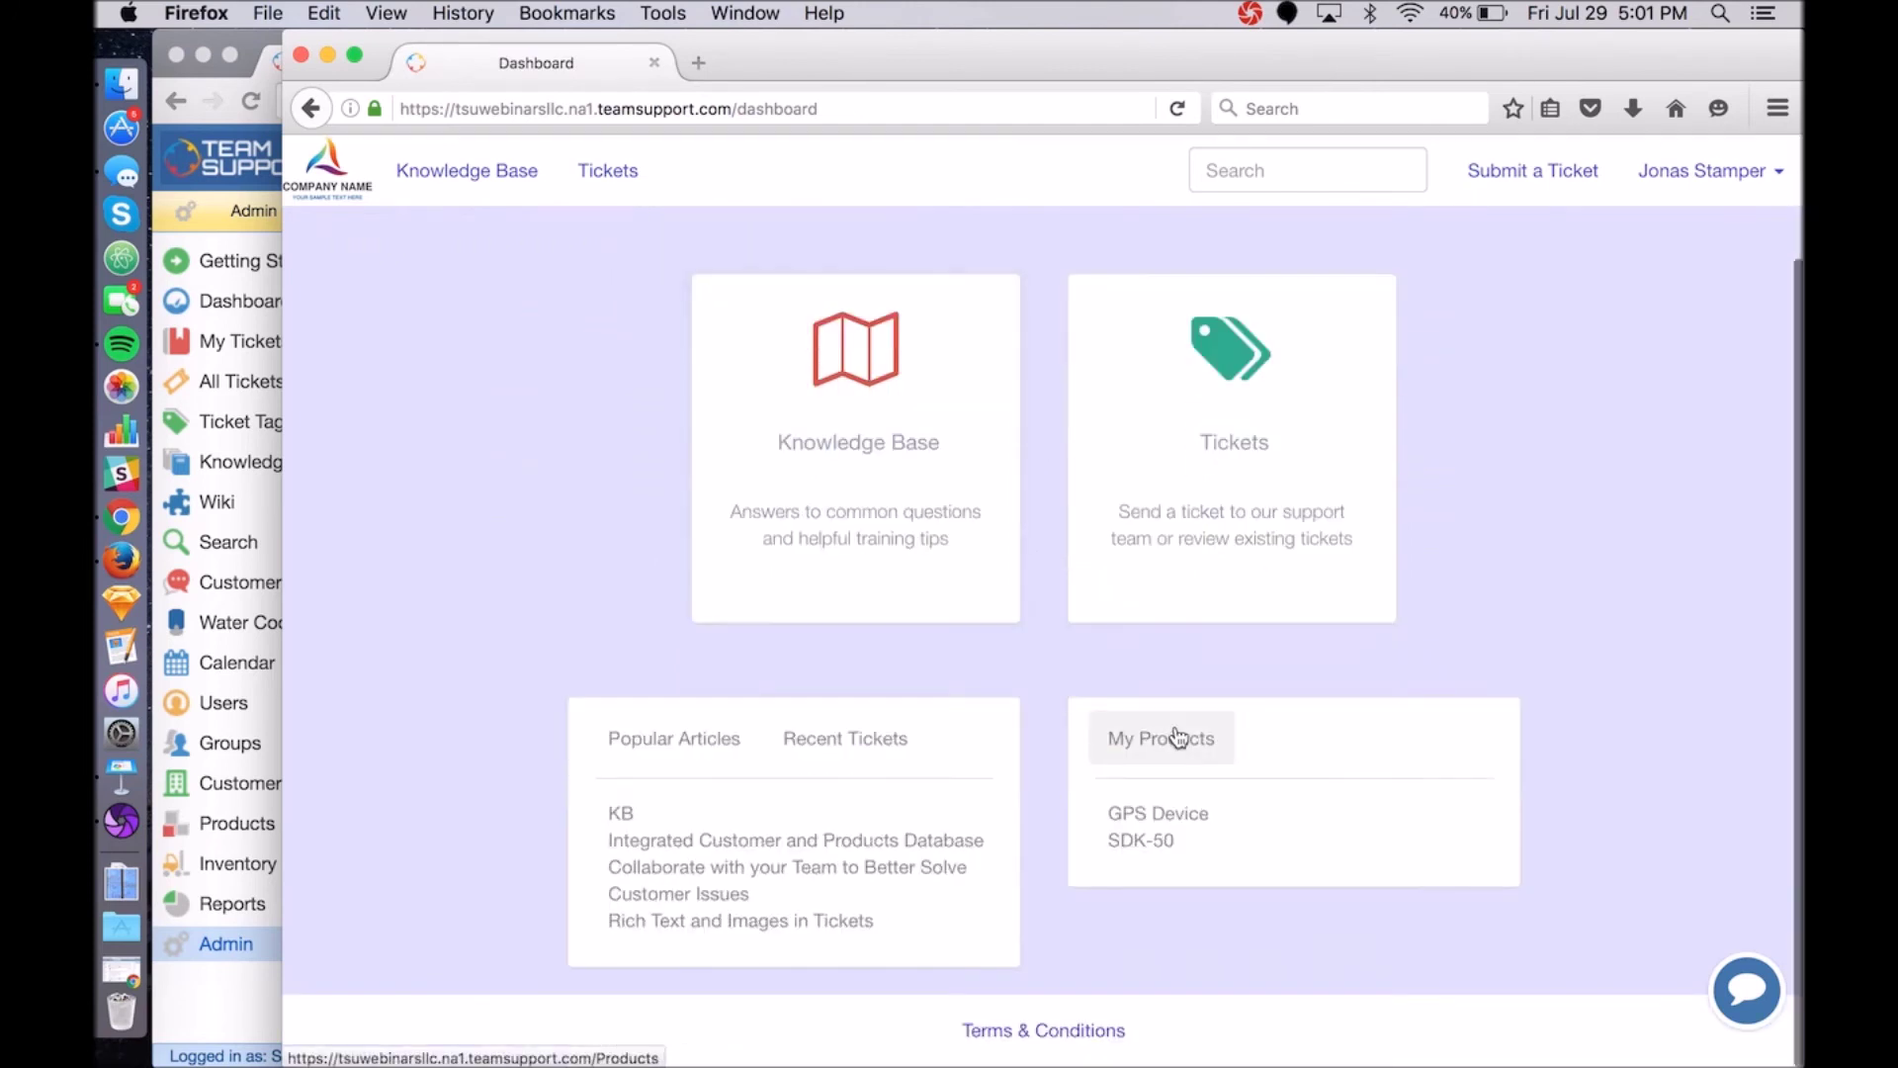
pyautogui.click(1145, 841)
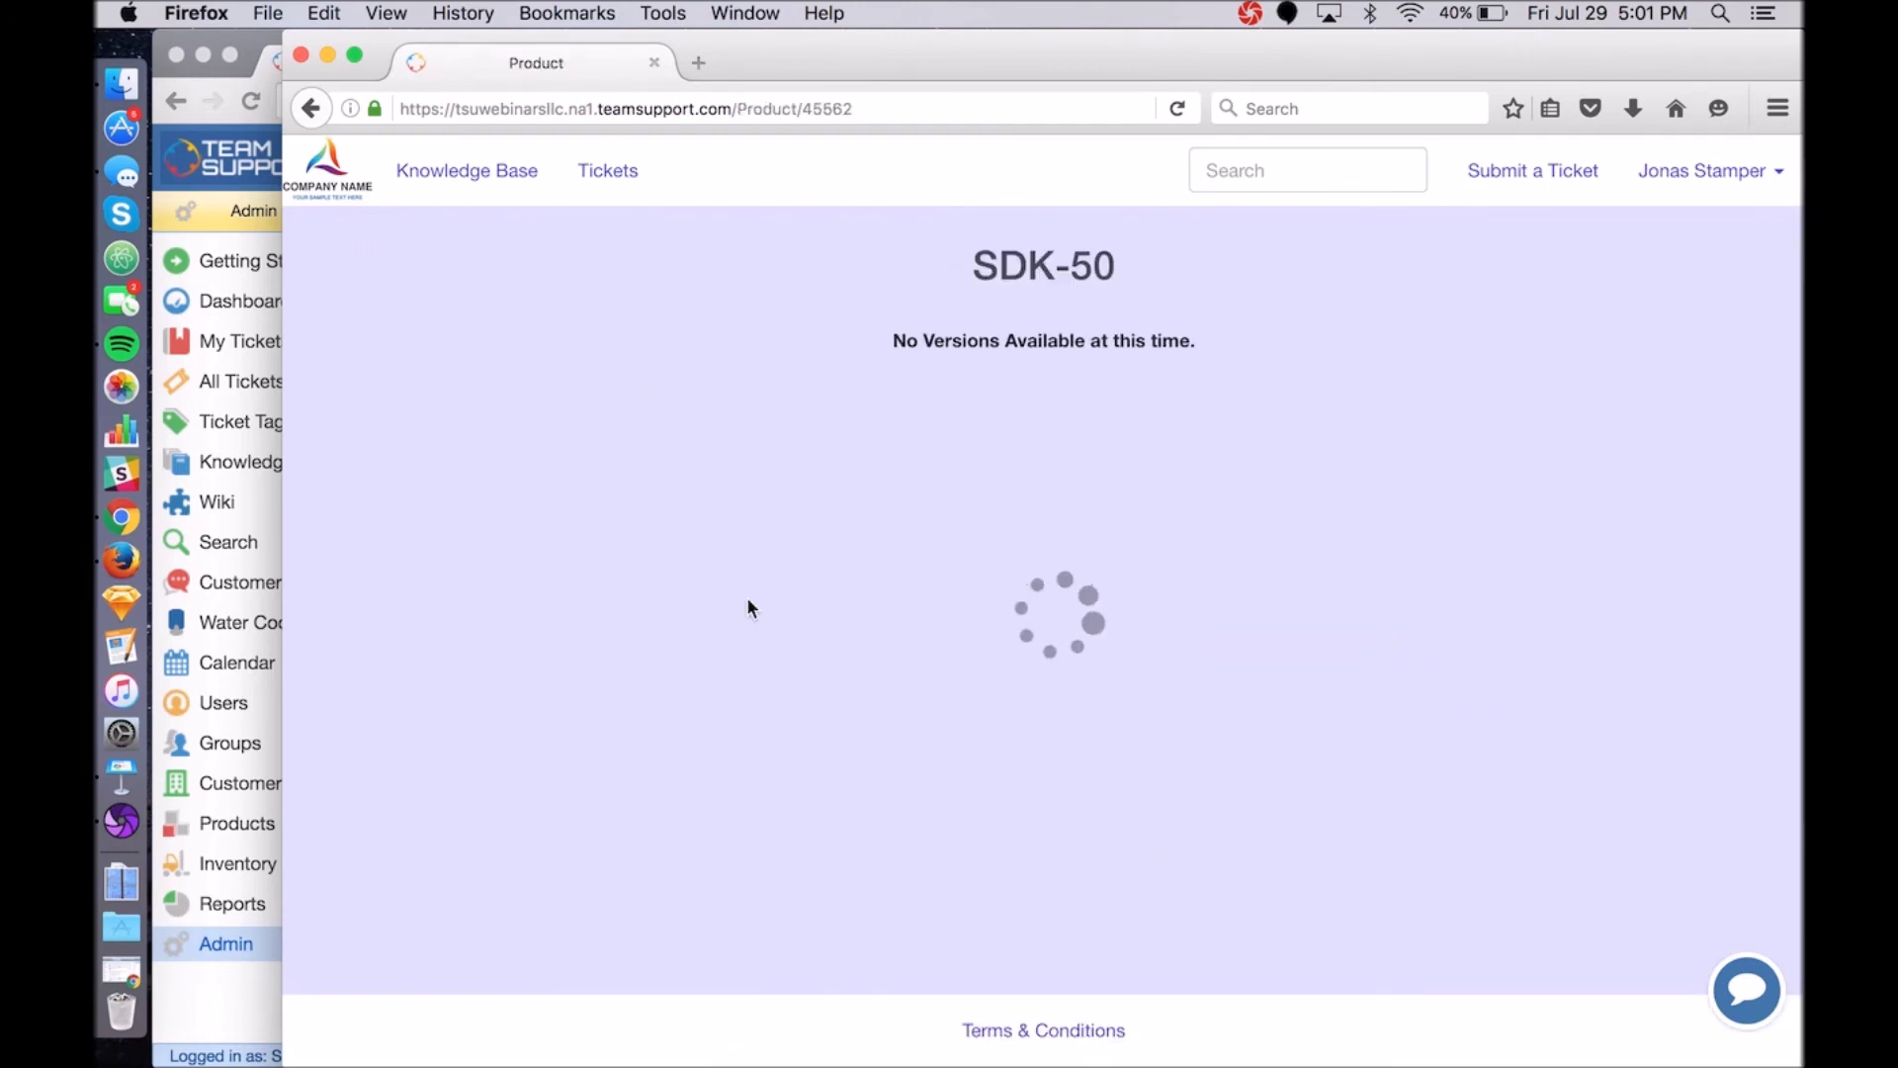
pyautogui.moveTo(1163, 352); pyautogui.dragTo(887, 261)
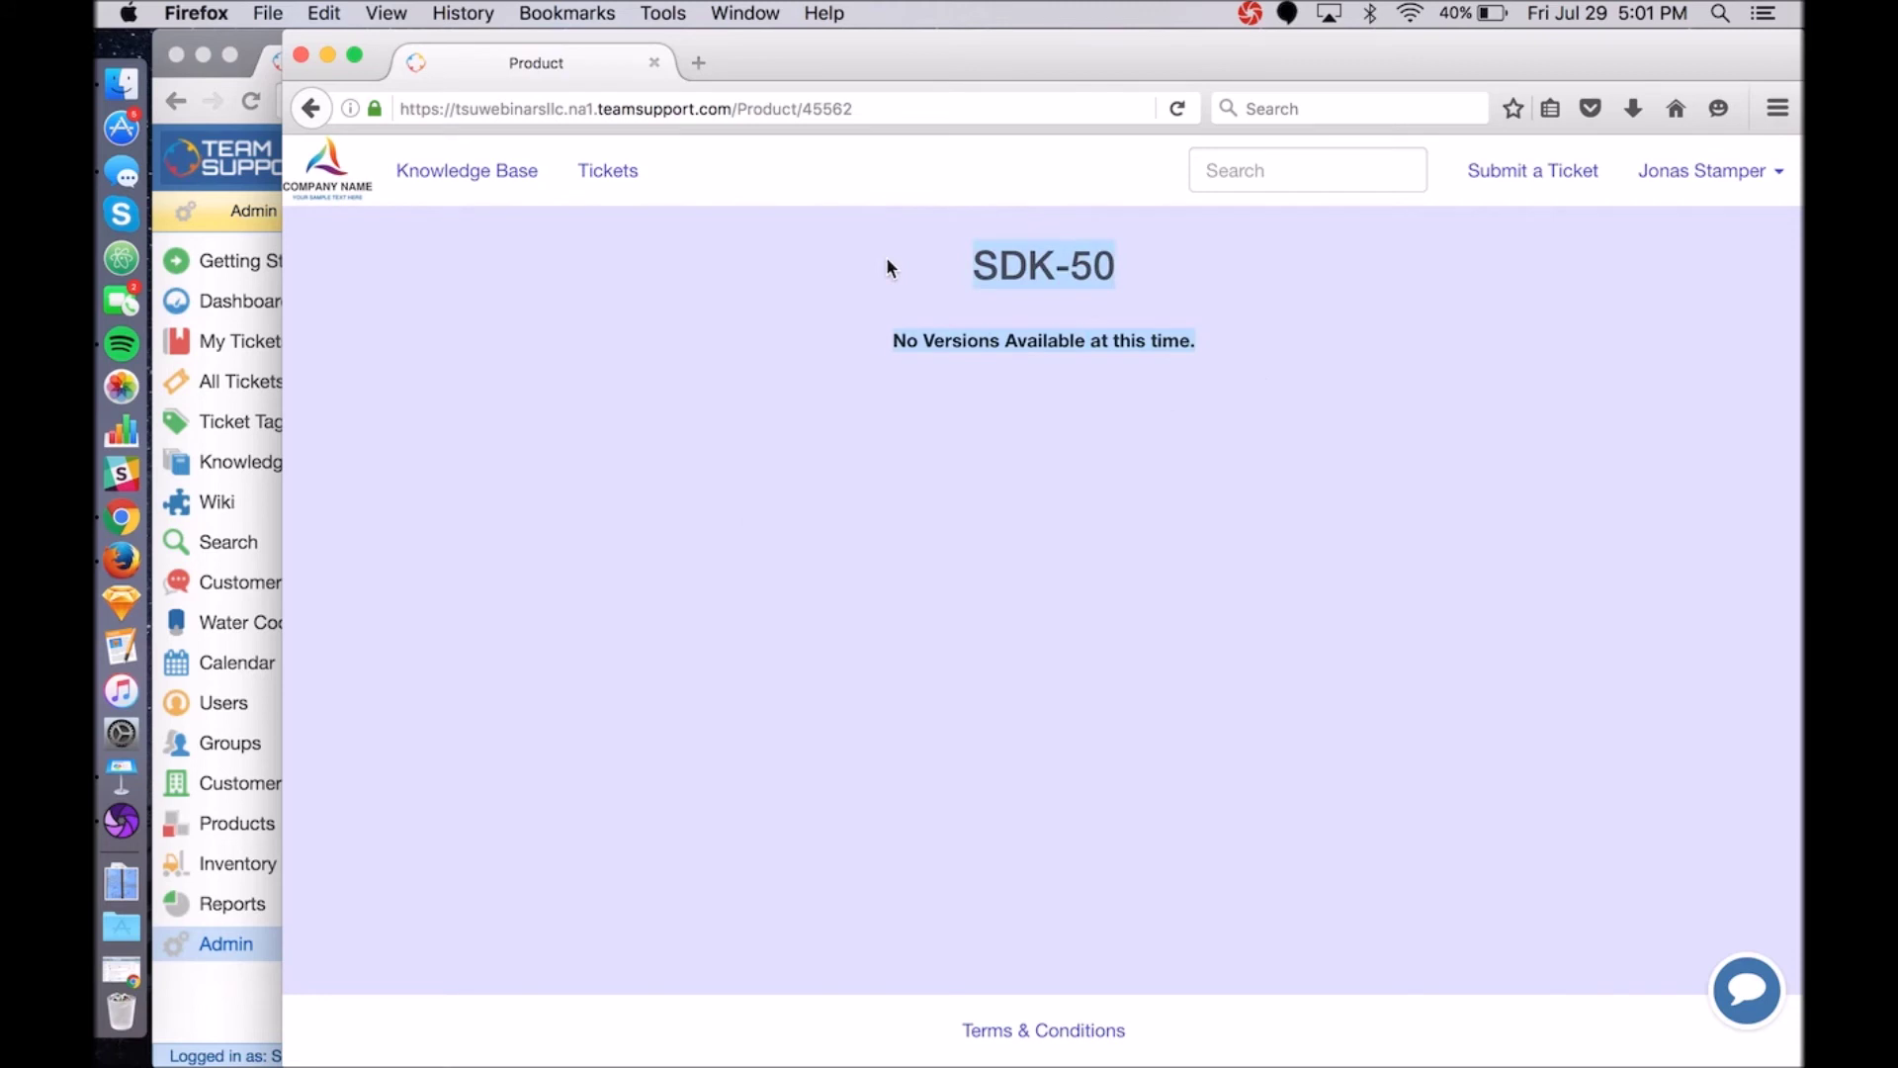
pyautogui.moveTo(1231, 346); pyautogui.dragTo(886, 331)
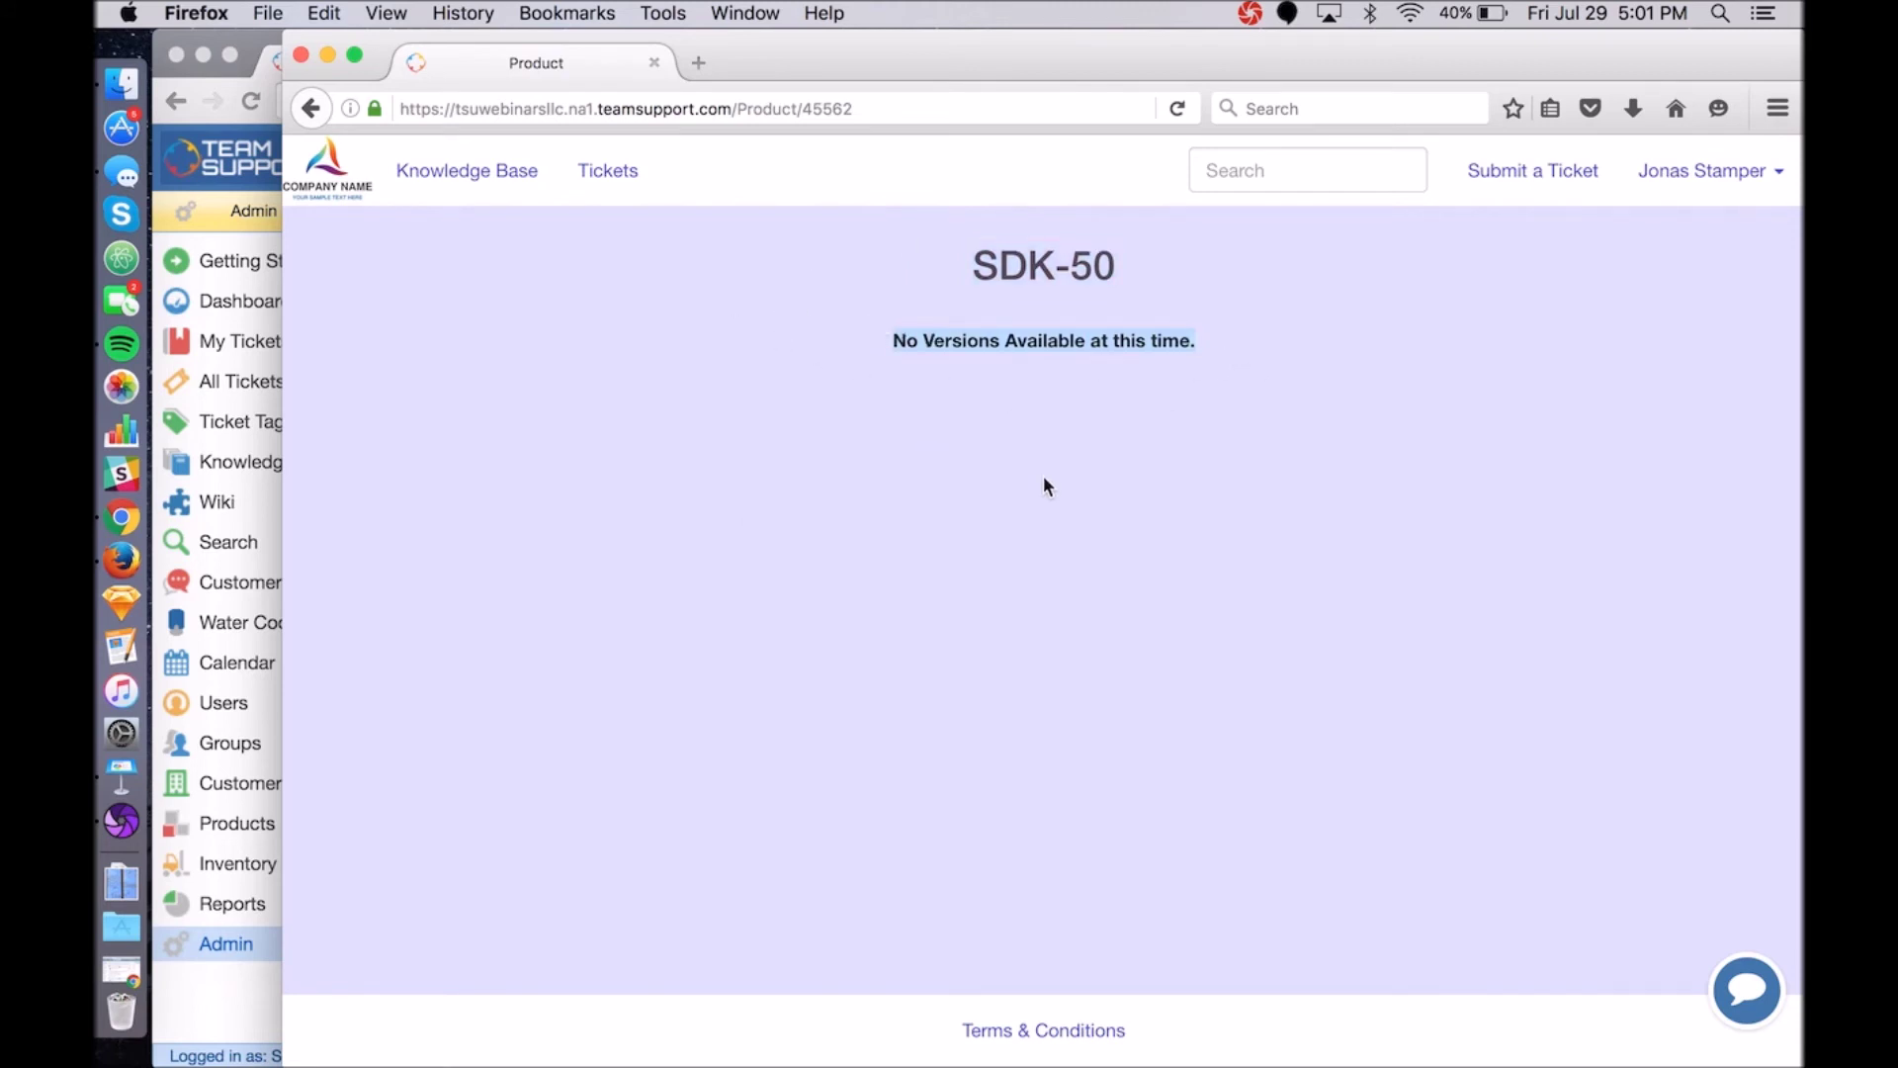
pyautogui.moveTo(961, 257); pyautogui.dragTo(1137, 280)
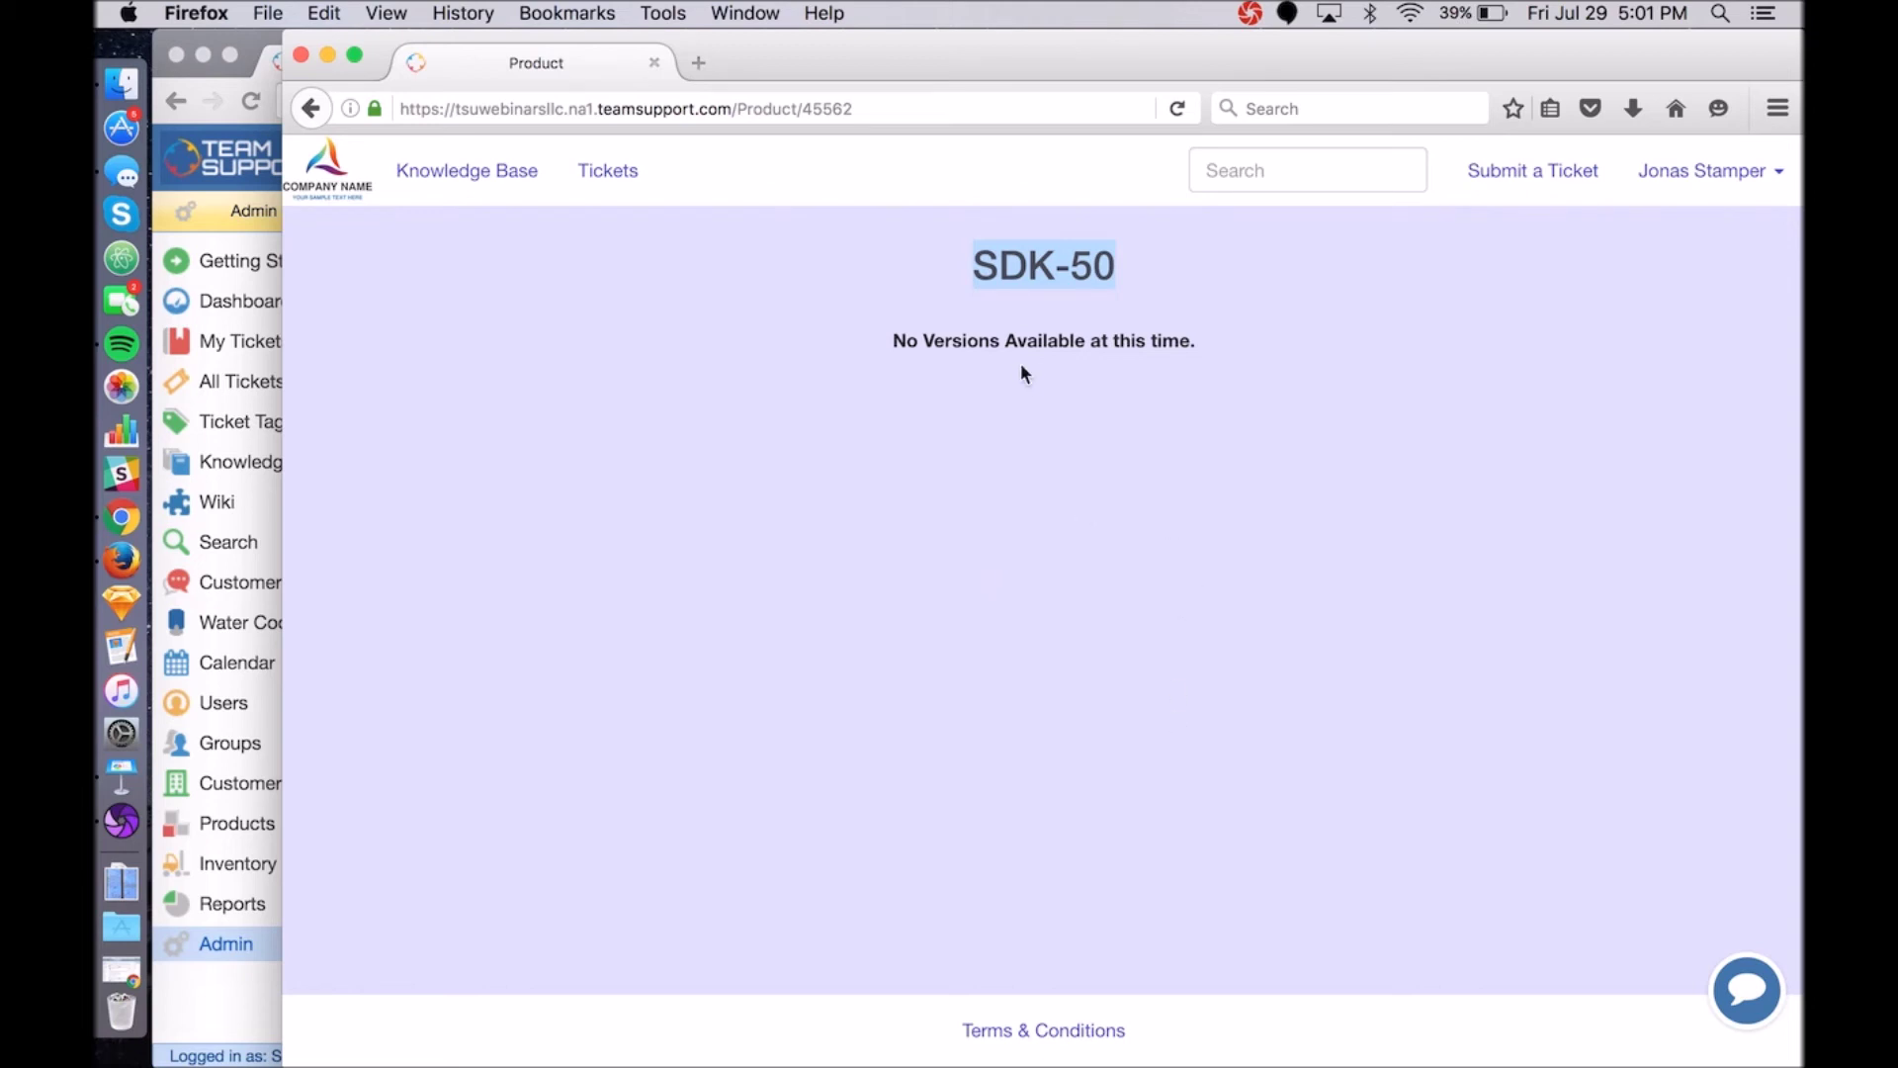
pyautogui.click(329, 182)
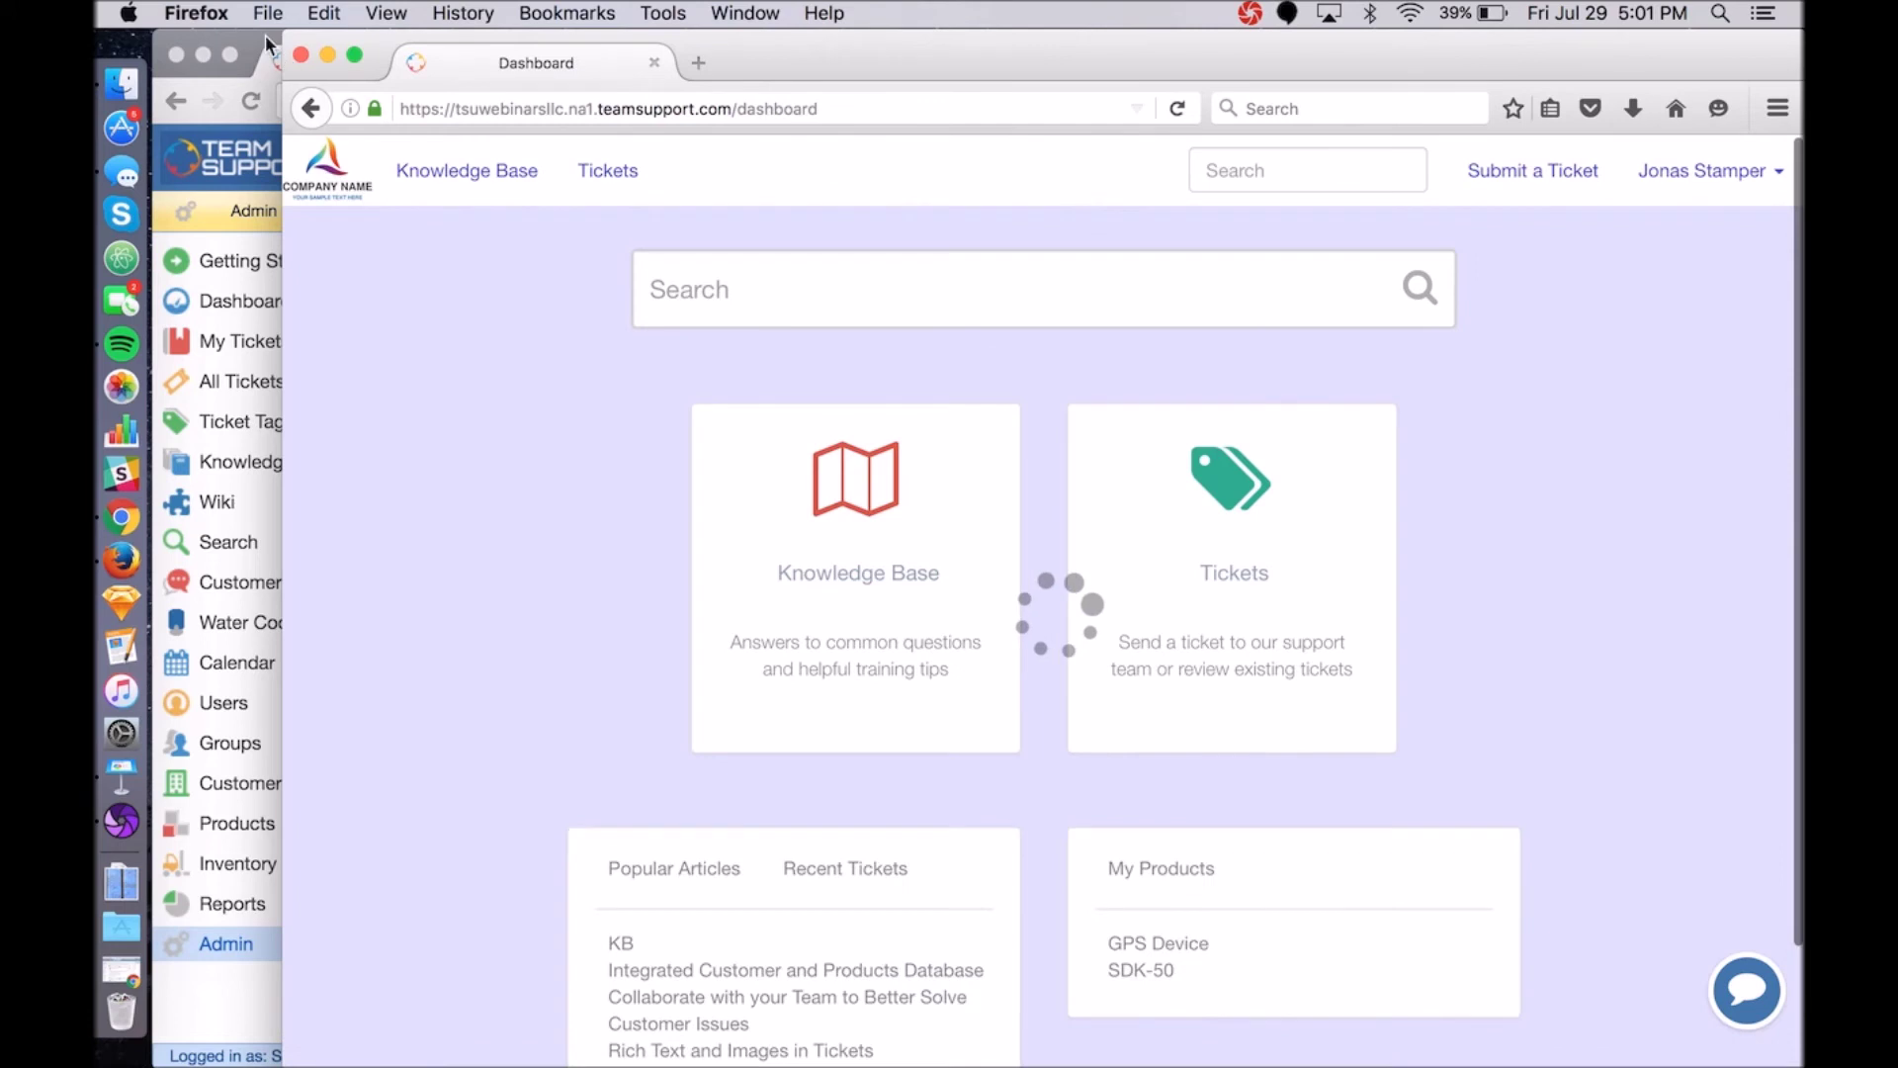
pyautogui.click(253, 35)
pyautogui.moveTo(643, 395)
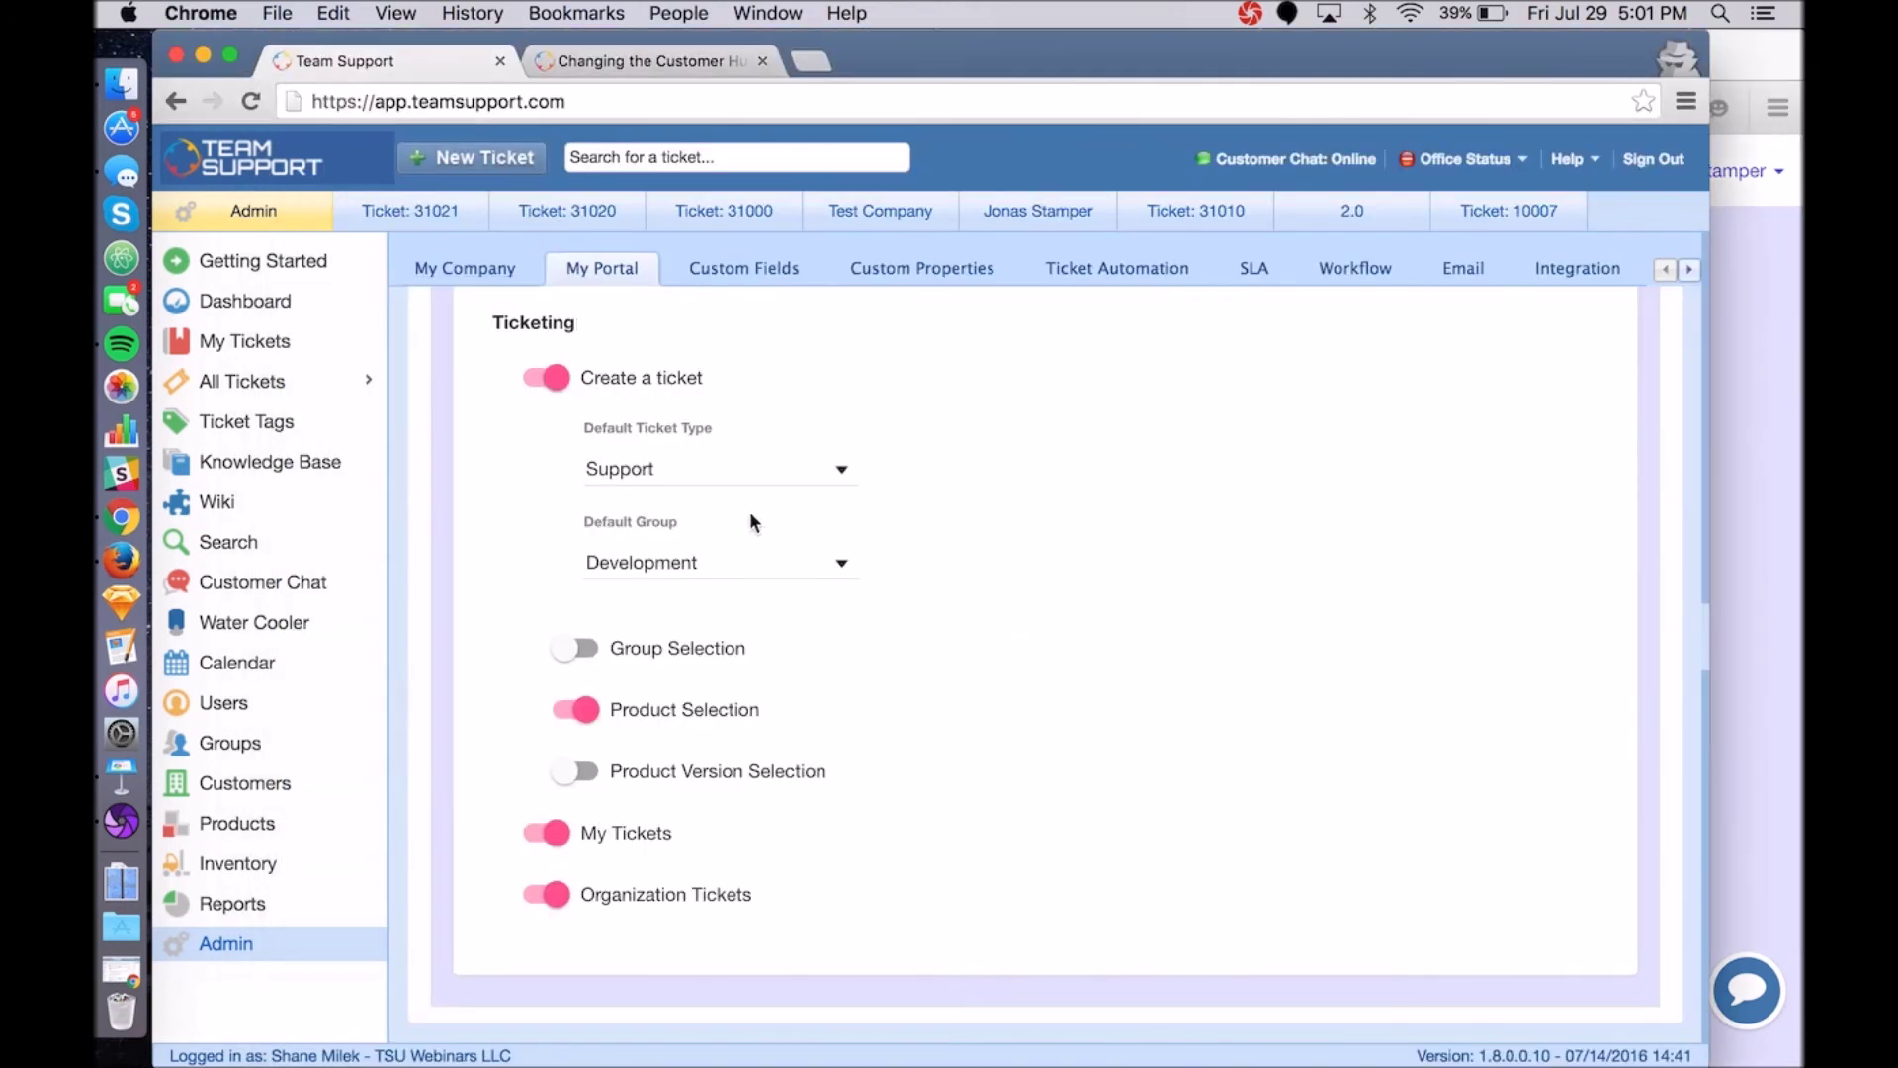
# Make Software the default ticket type in the portal ticketing settings.
pyautogui.scroll(2, 791, 623)
pyautogui.scroll(-1, 791, 623)
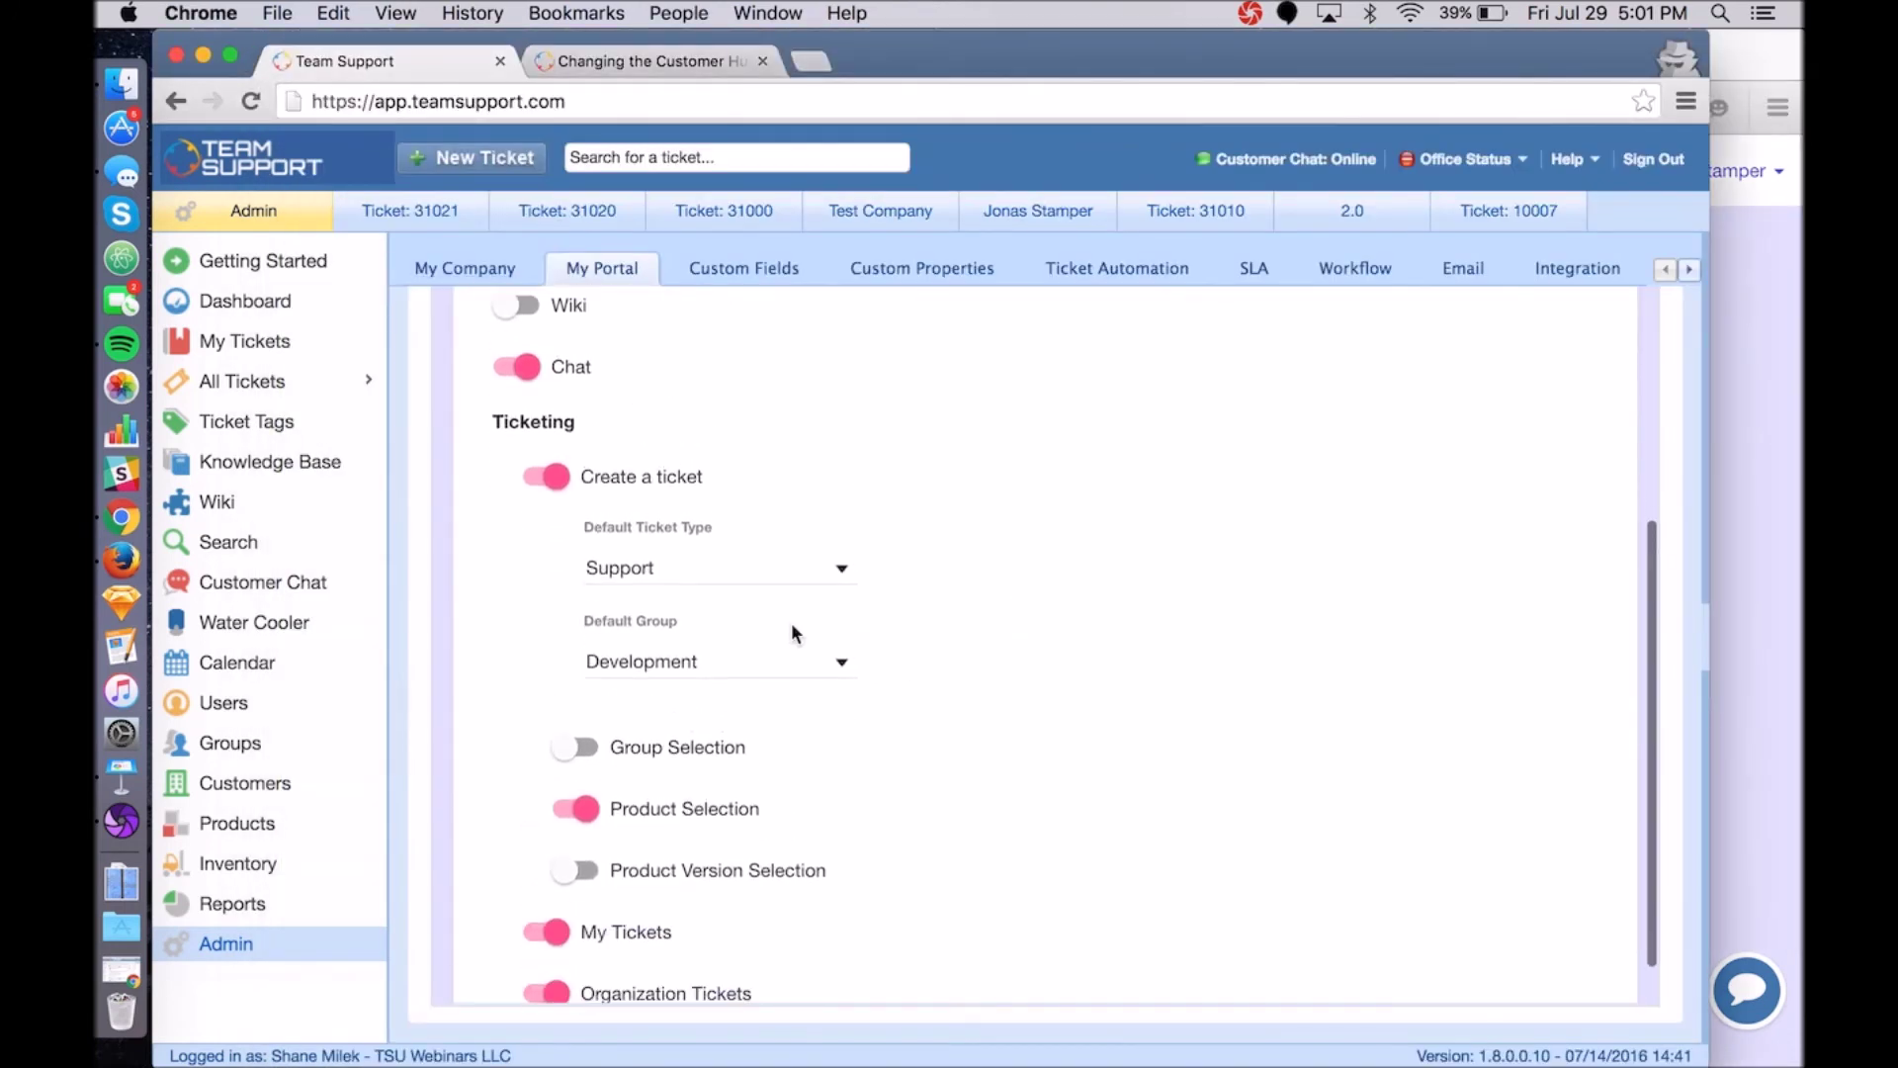
pyautogui.scroll(-2, 962, 569)
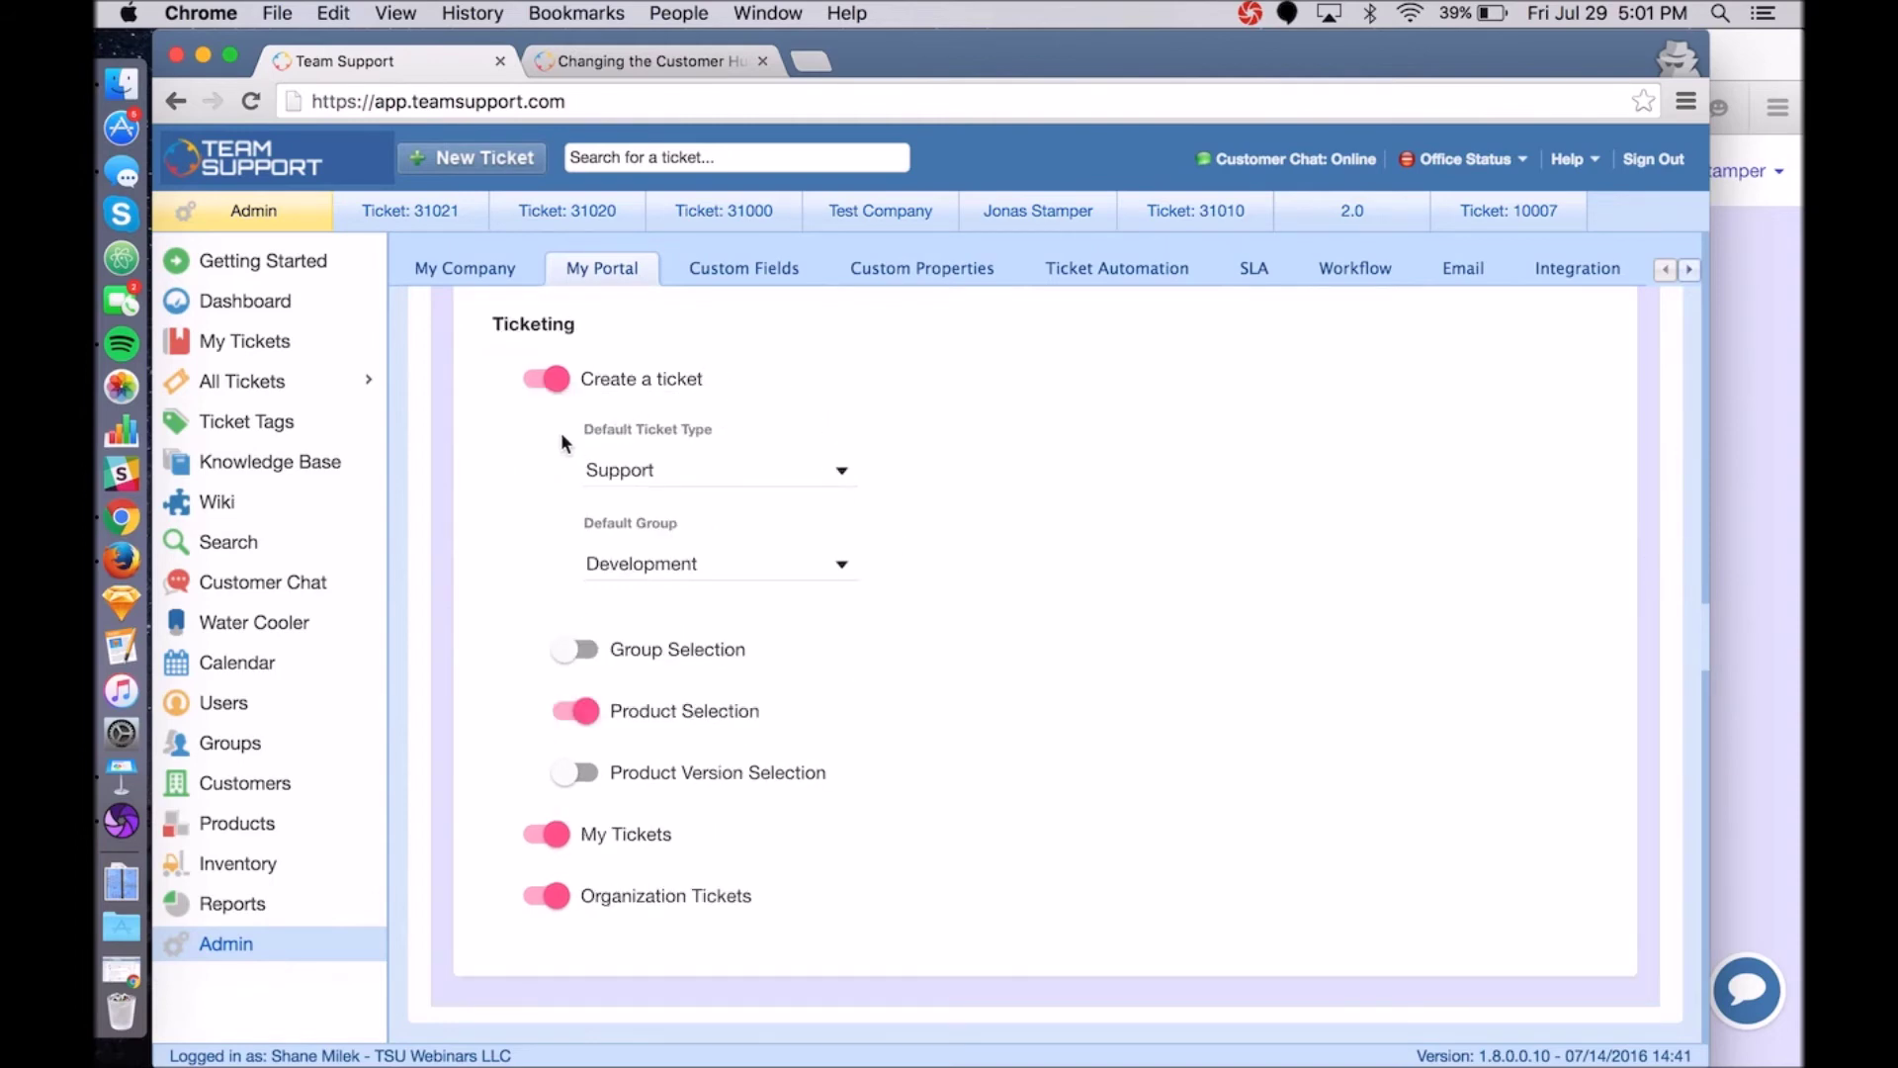
pyautogui.moveTo(781, 486)
pyautogui.click(774, 483)
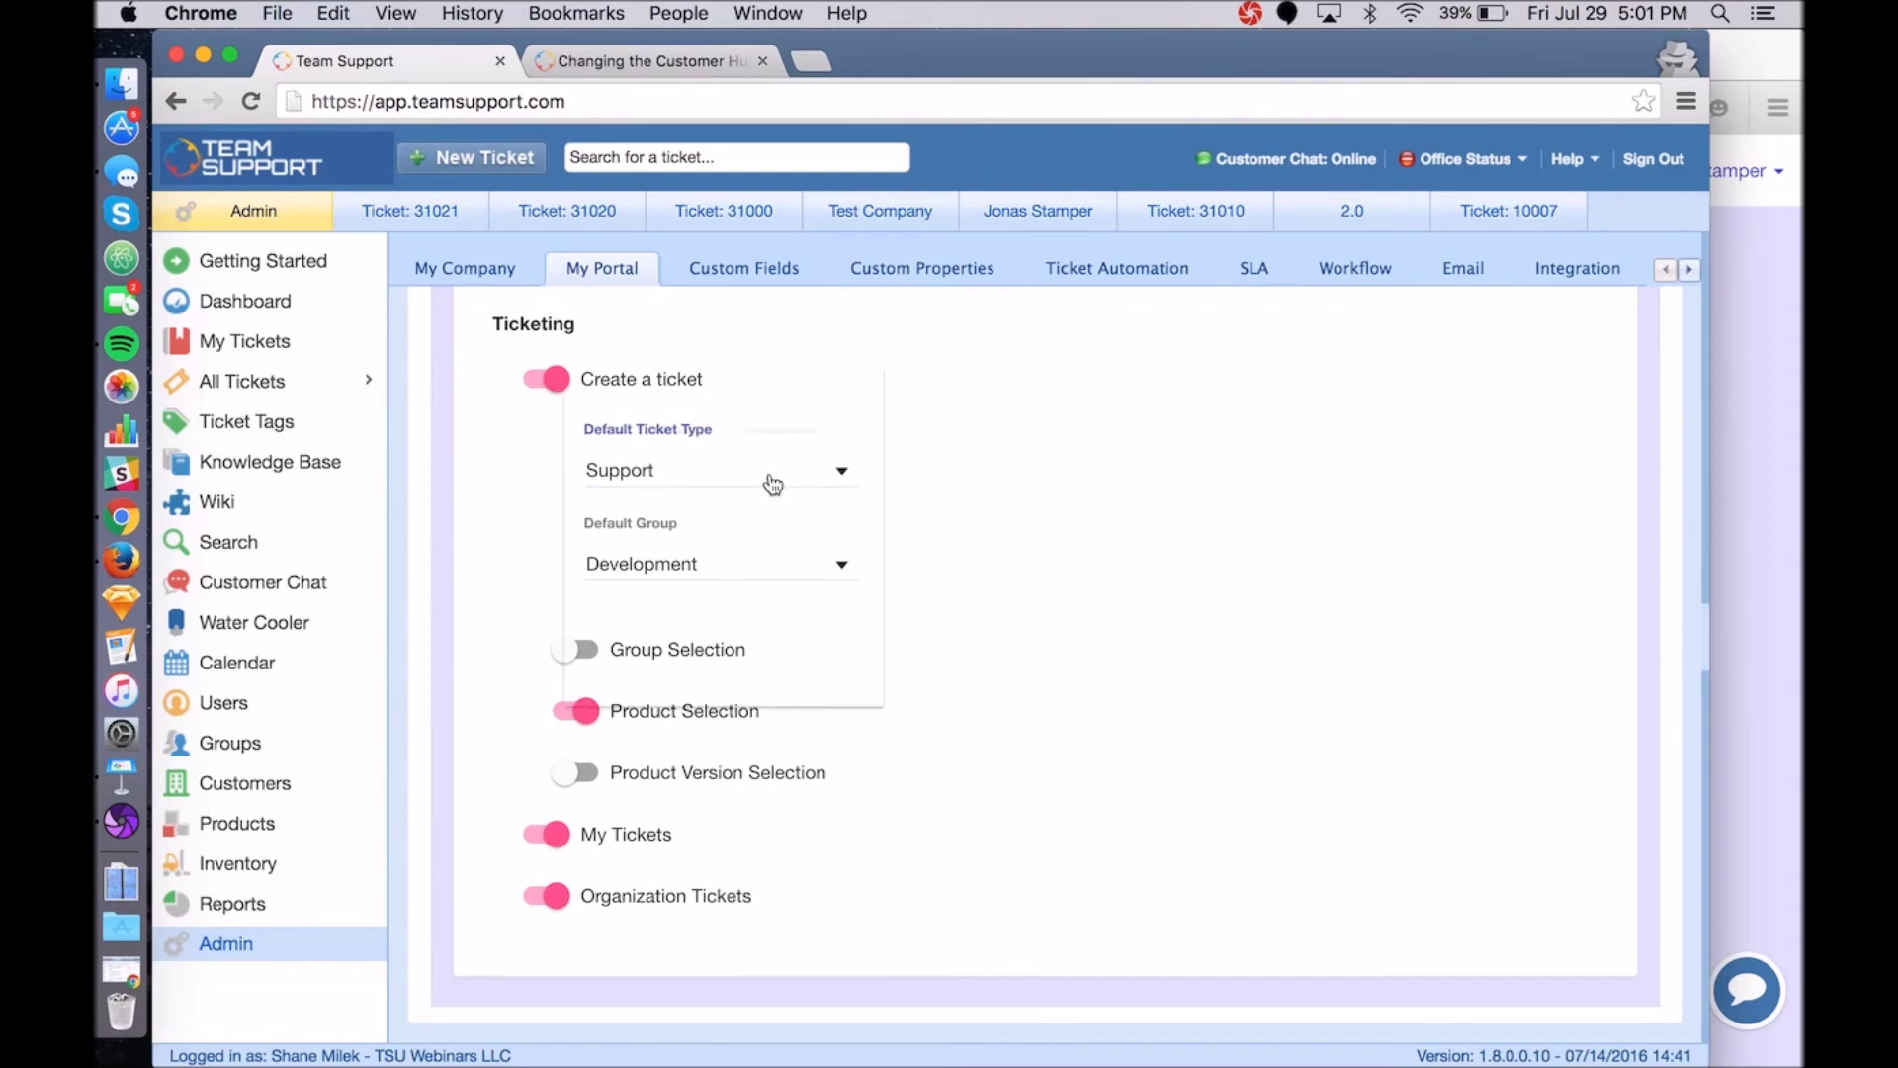
pyautogui.scroll(-5, 718, 593)
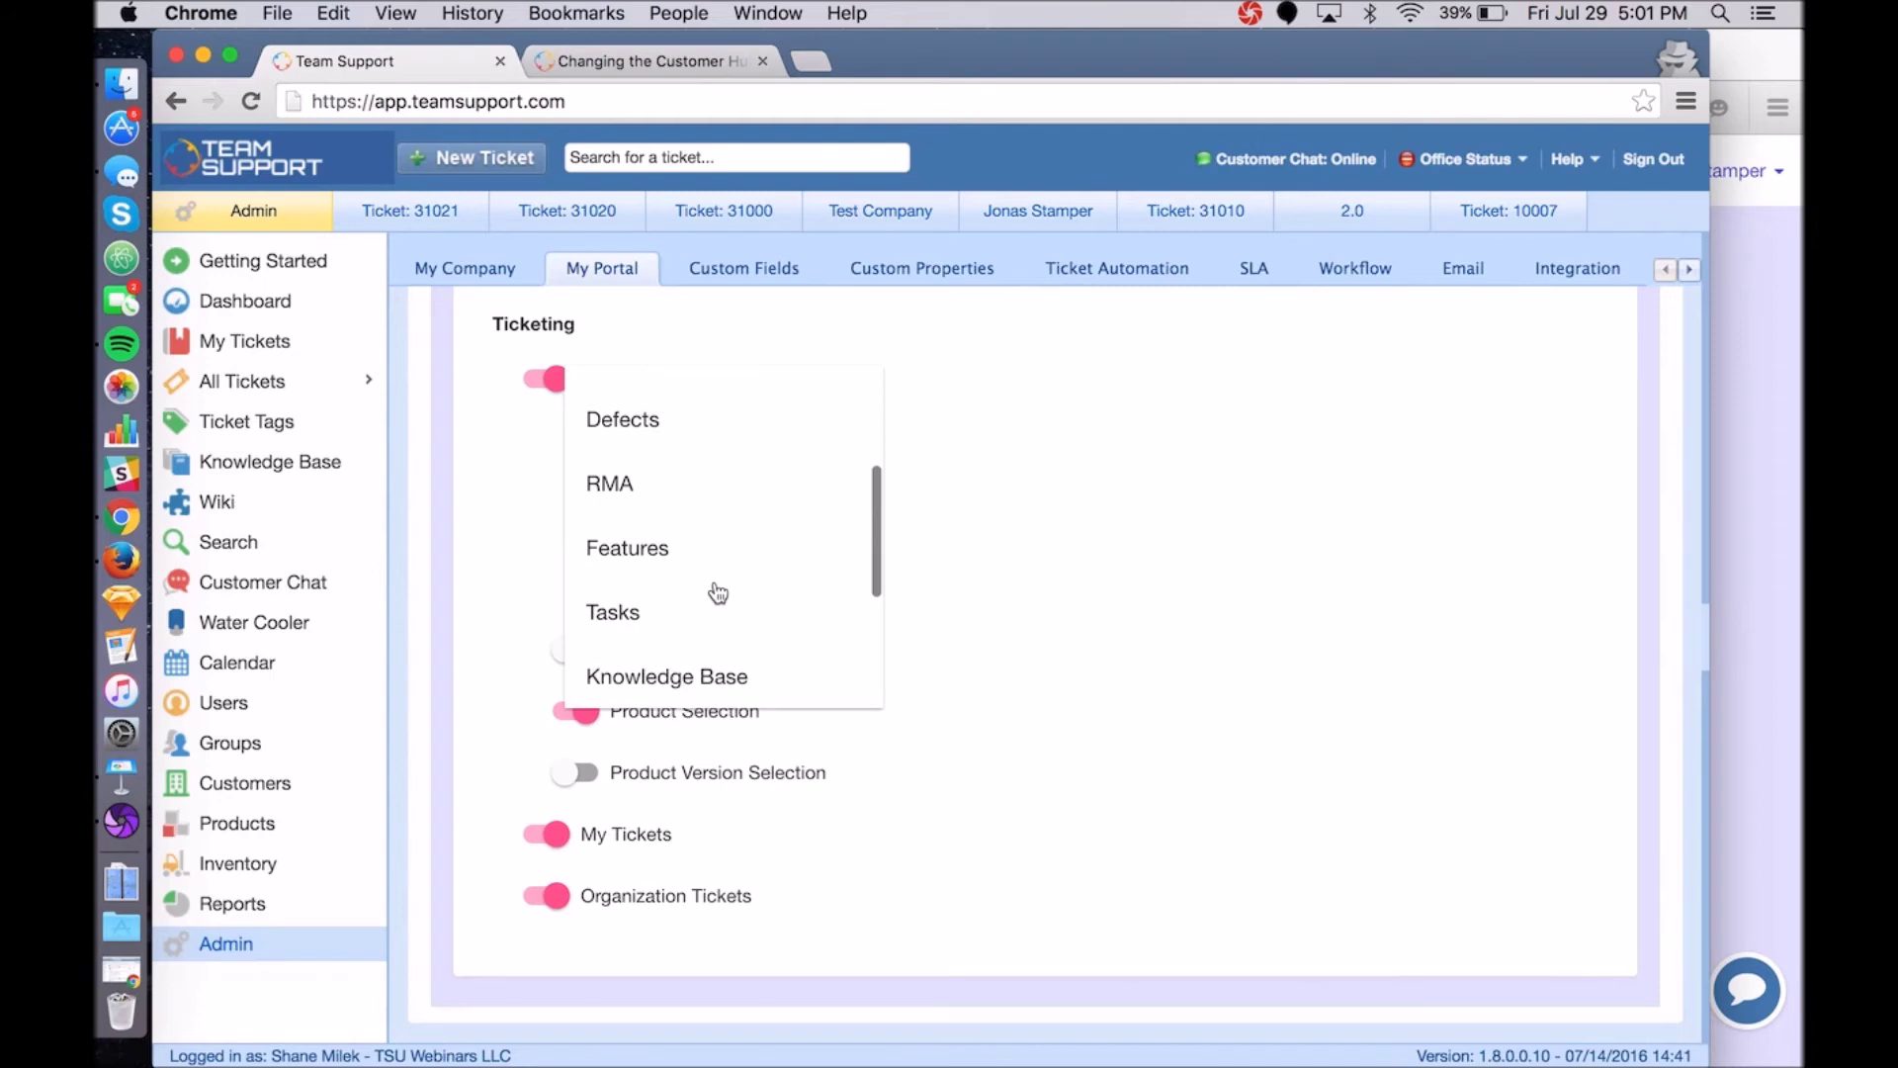
pyautogui.scroll(6, 718, 593)
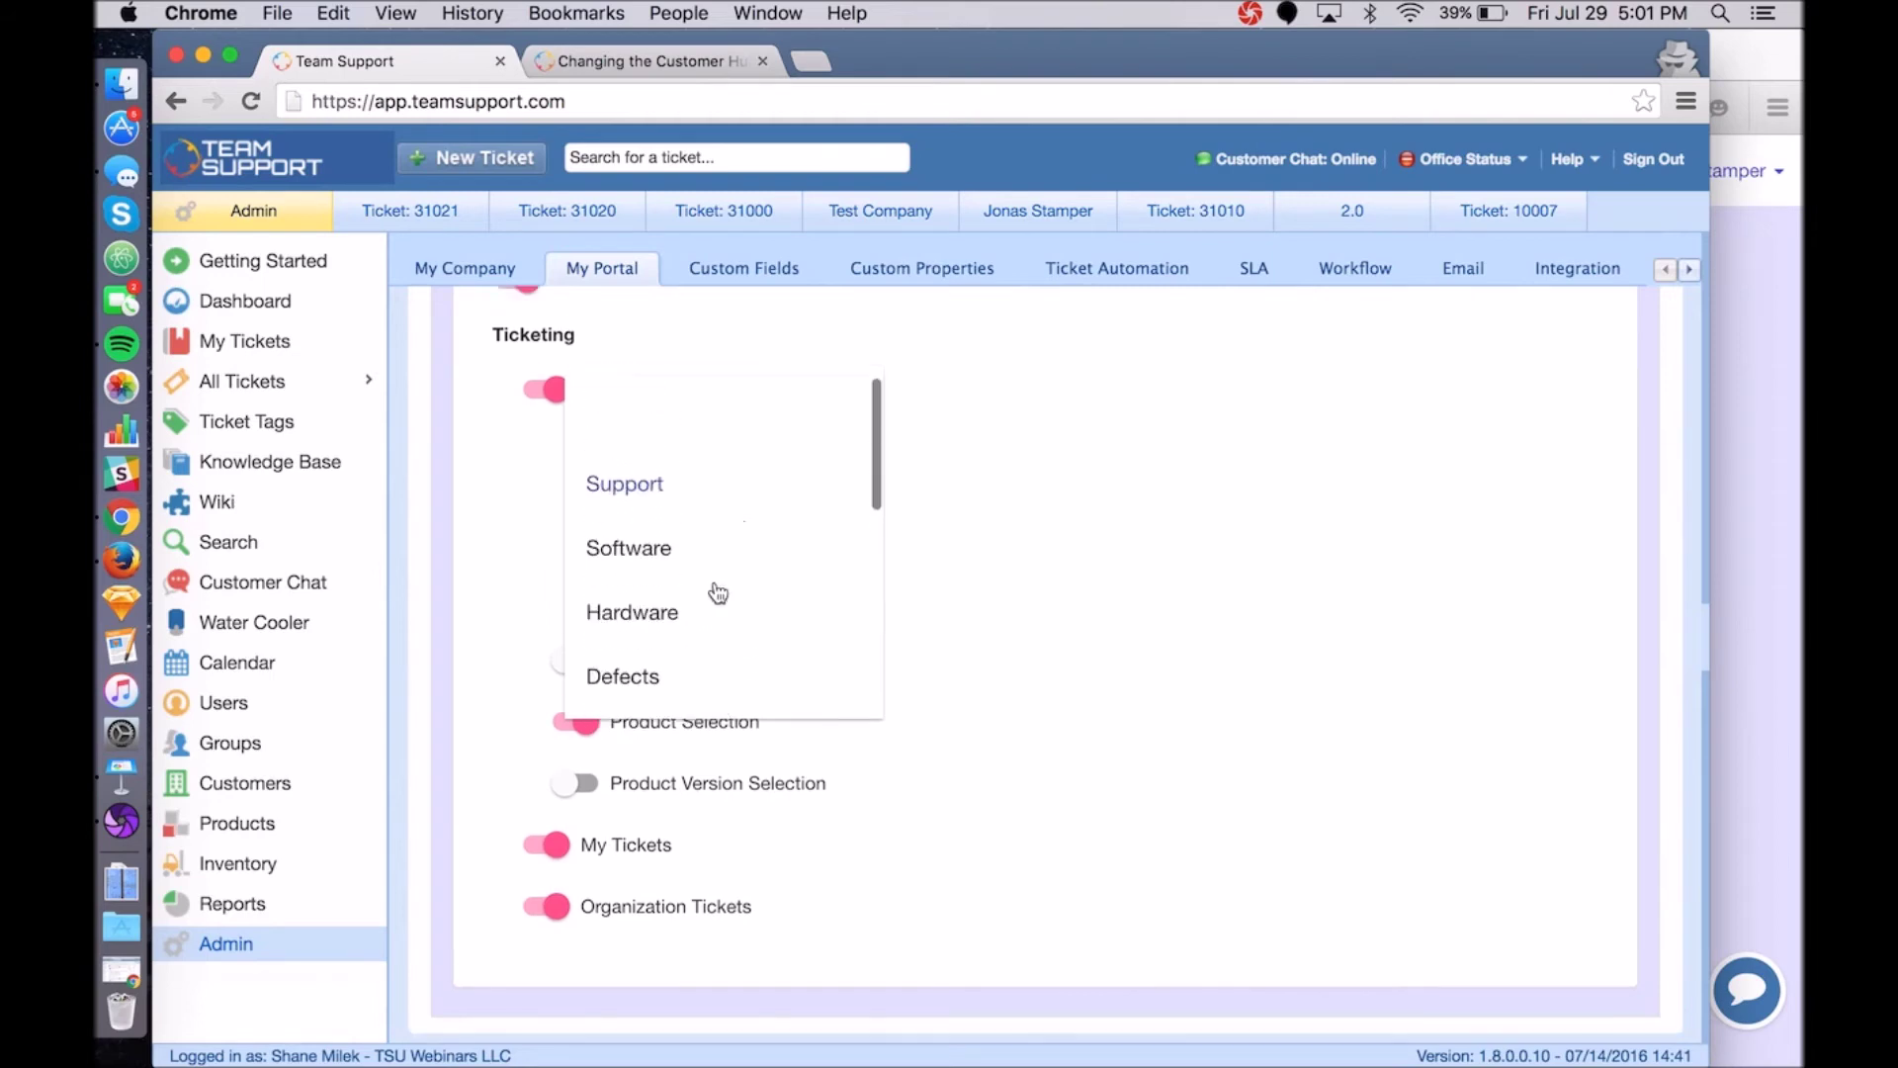
pyautogui.click(651, 560)
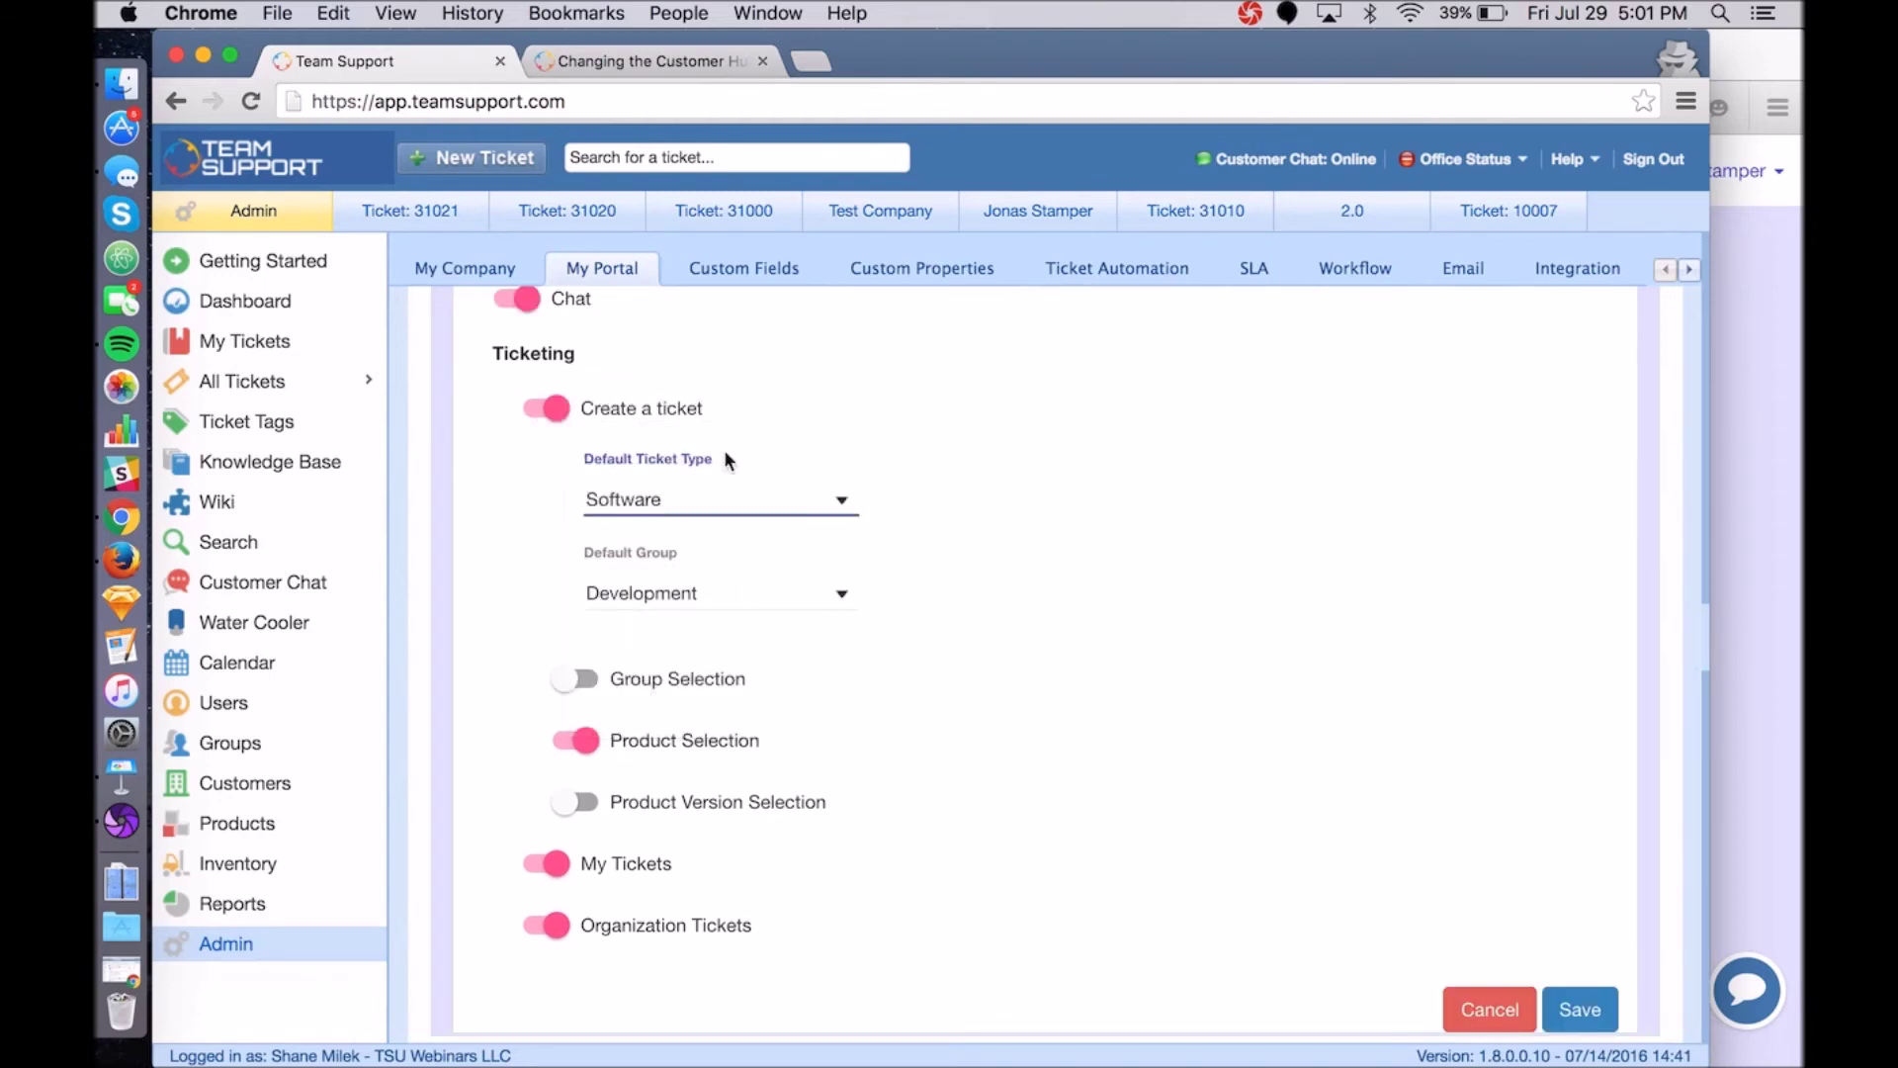
# Make Development the default group and save the ticketing settings.
pyautogui.click(1737, 544)
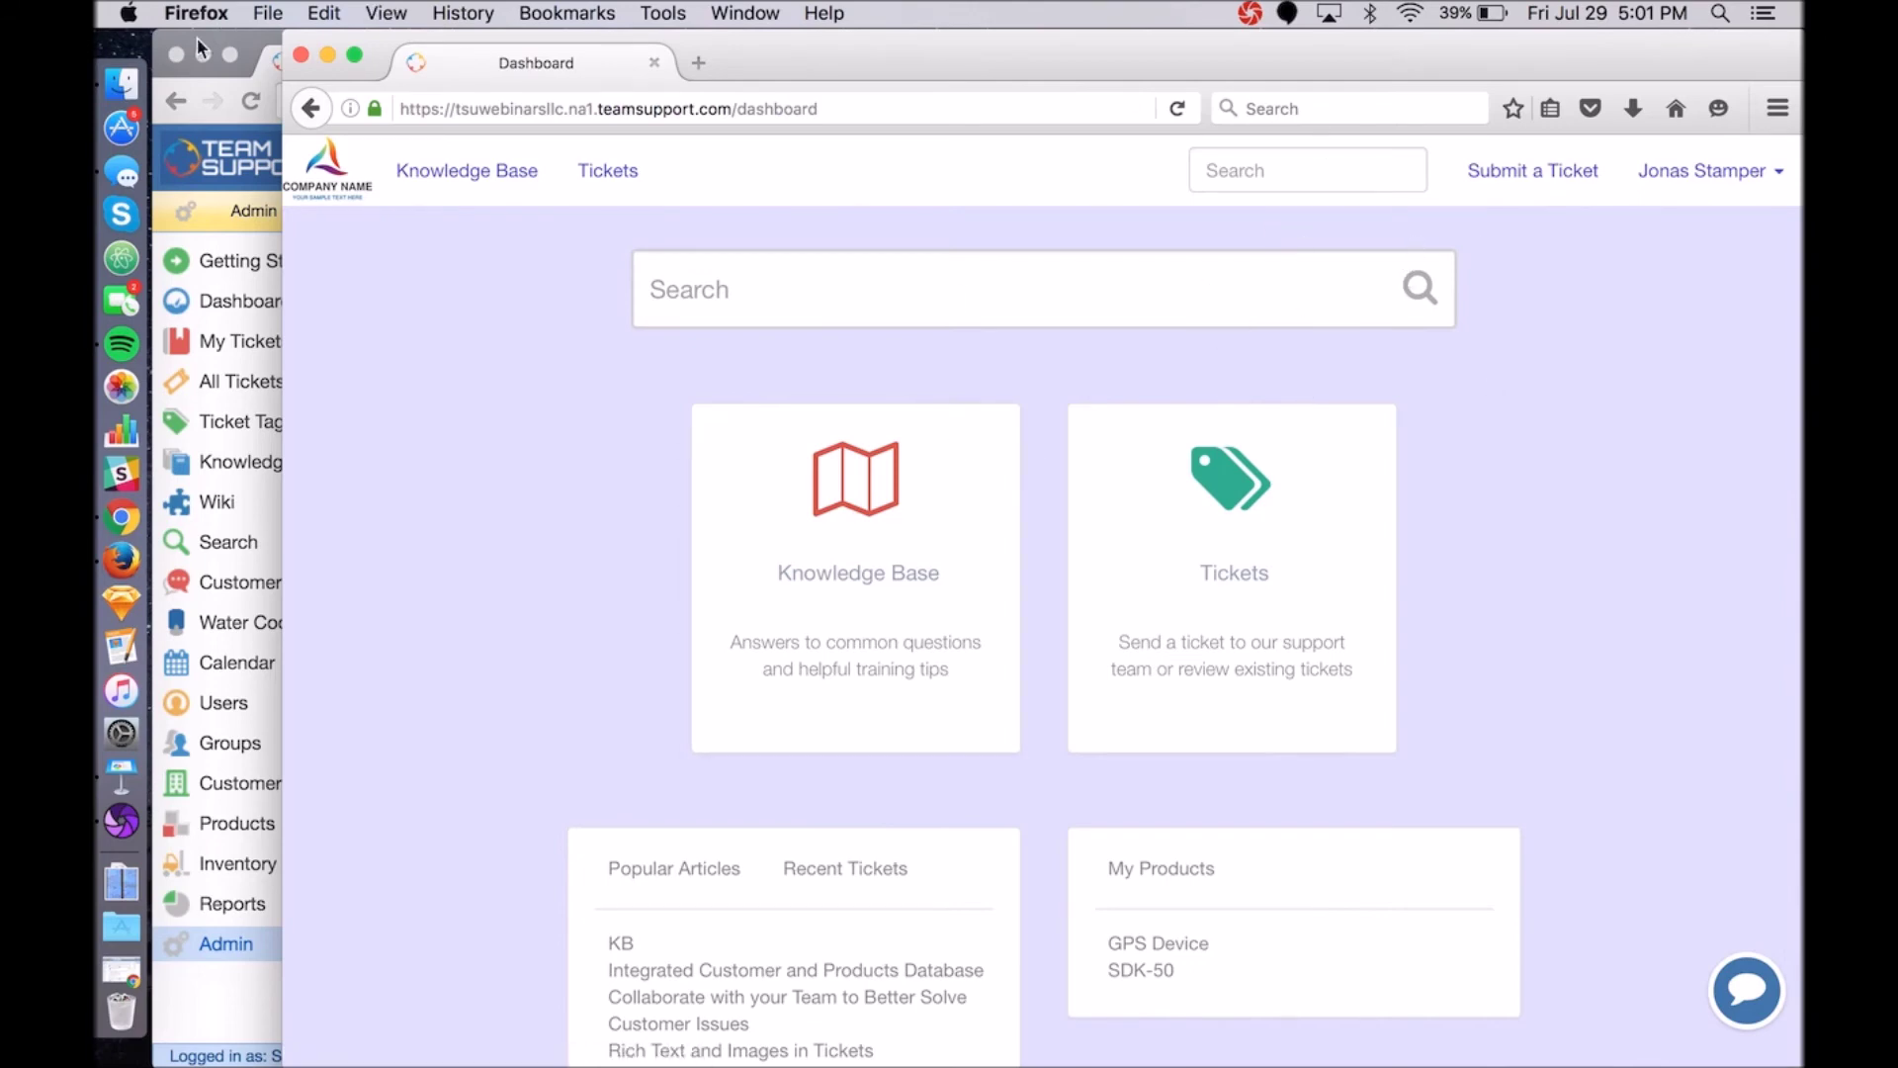
pyautogui.click(264, 40)
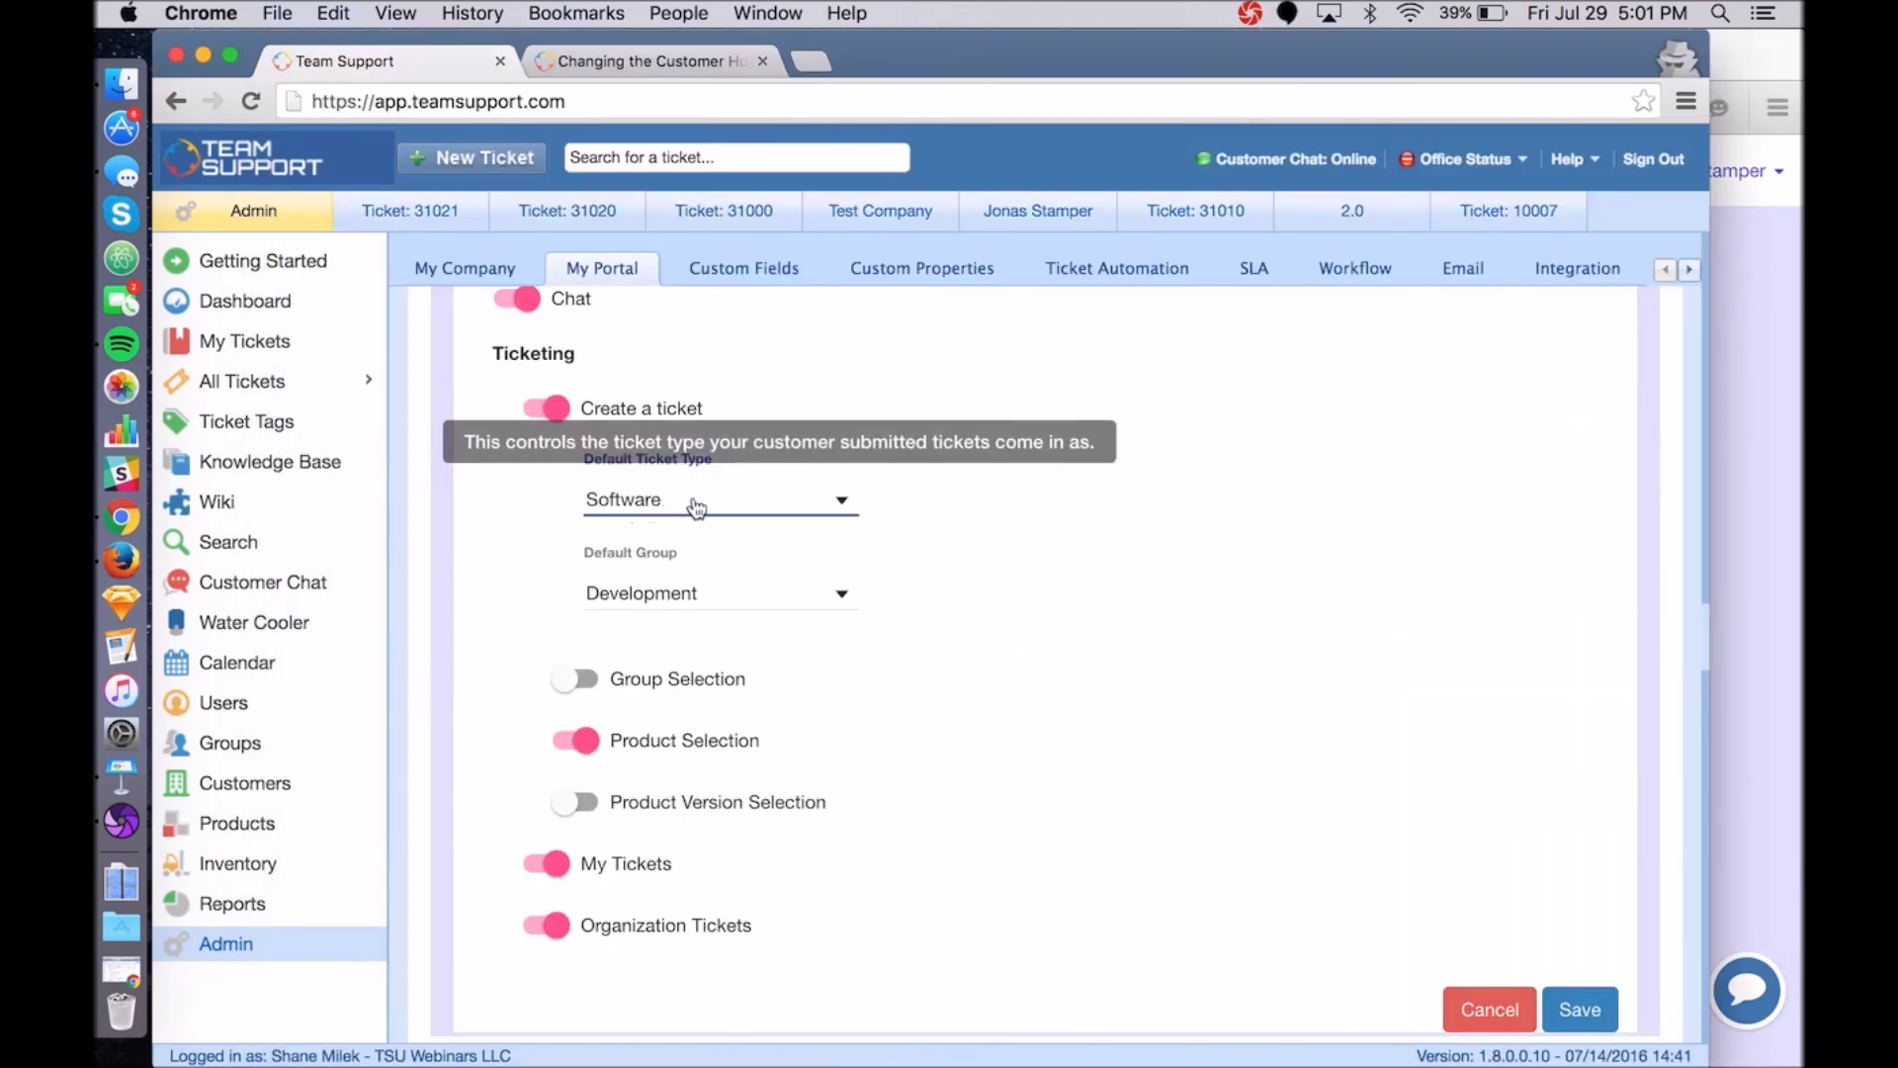
pyautogui.click(700, 603)
pyautogui.scroll(-3, 748, 685)
pyautogui.scroll(2, 748, 682)
pyautogui.click(652, 566)
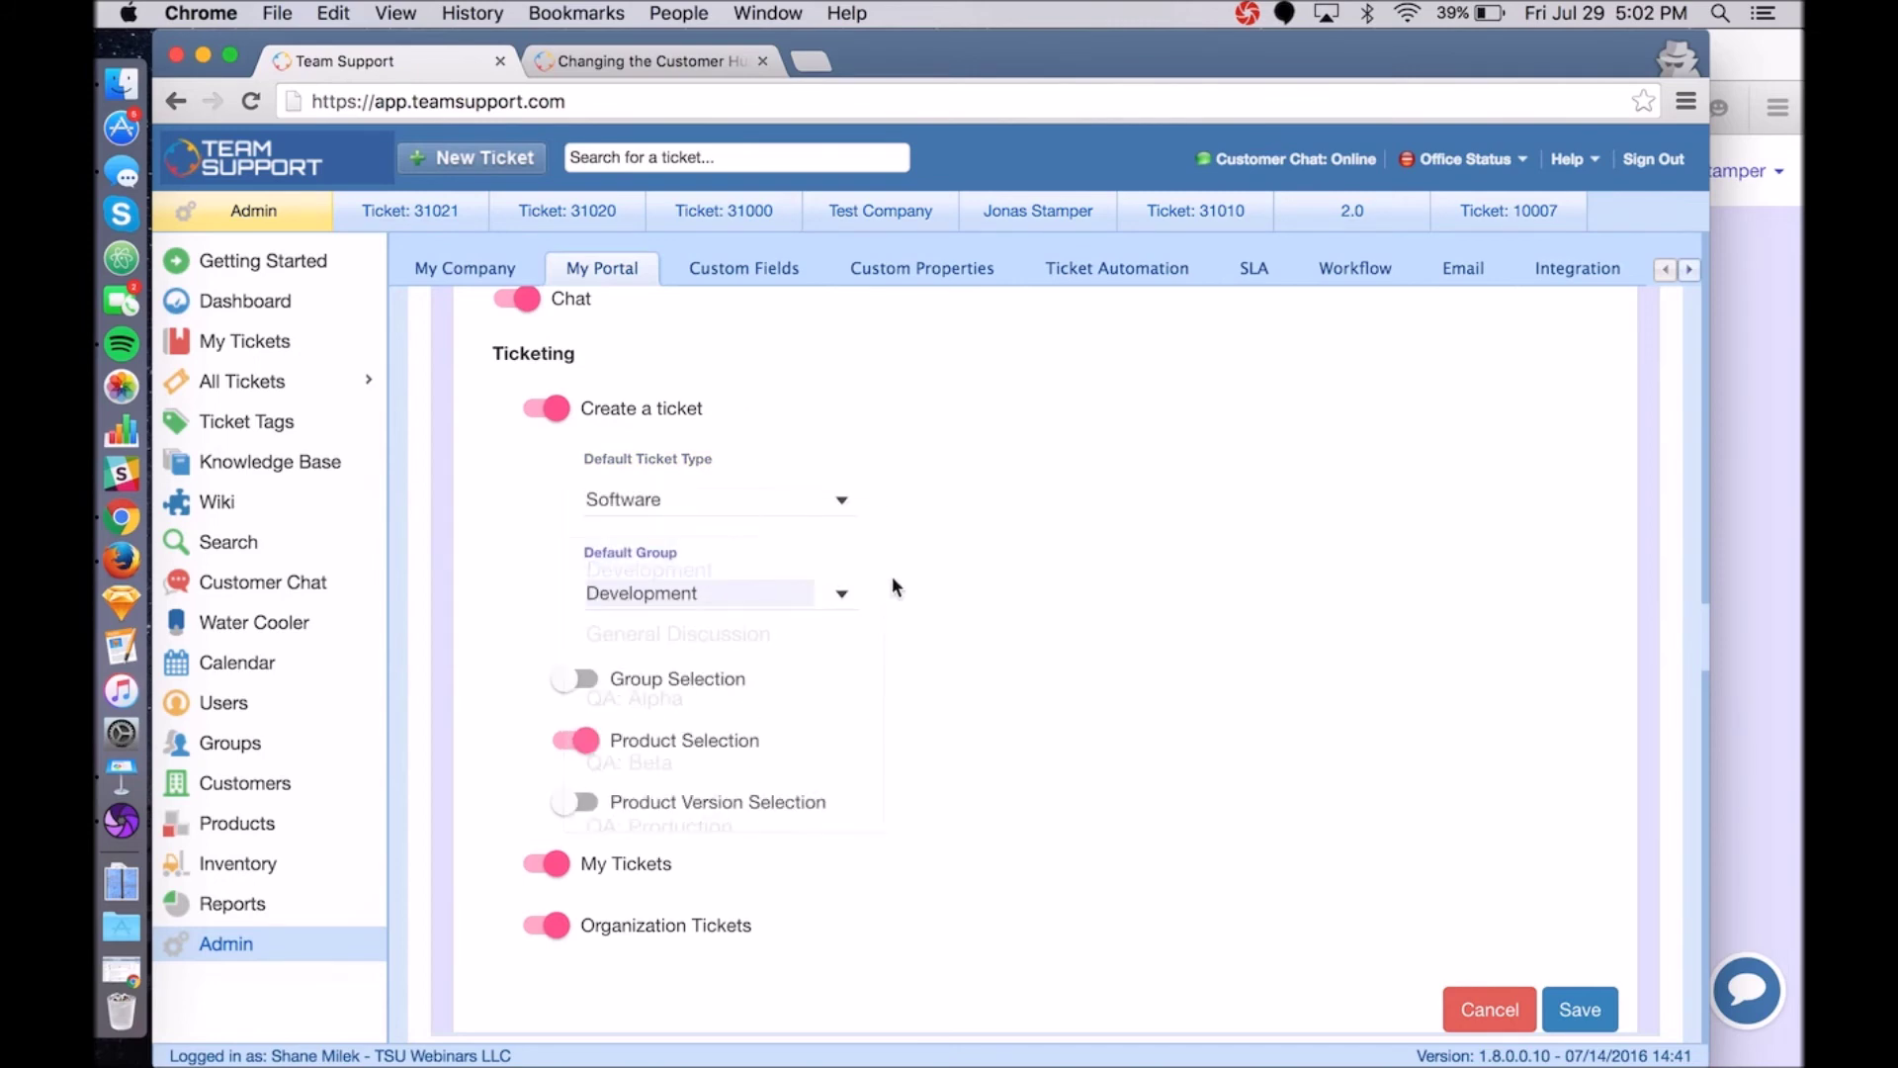
pyautogui.click(1579, 956)
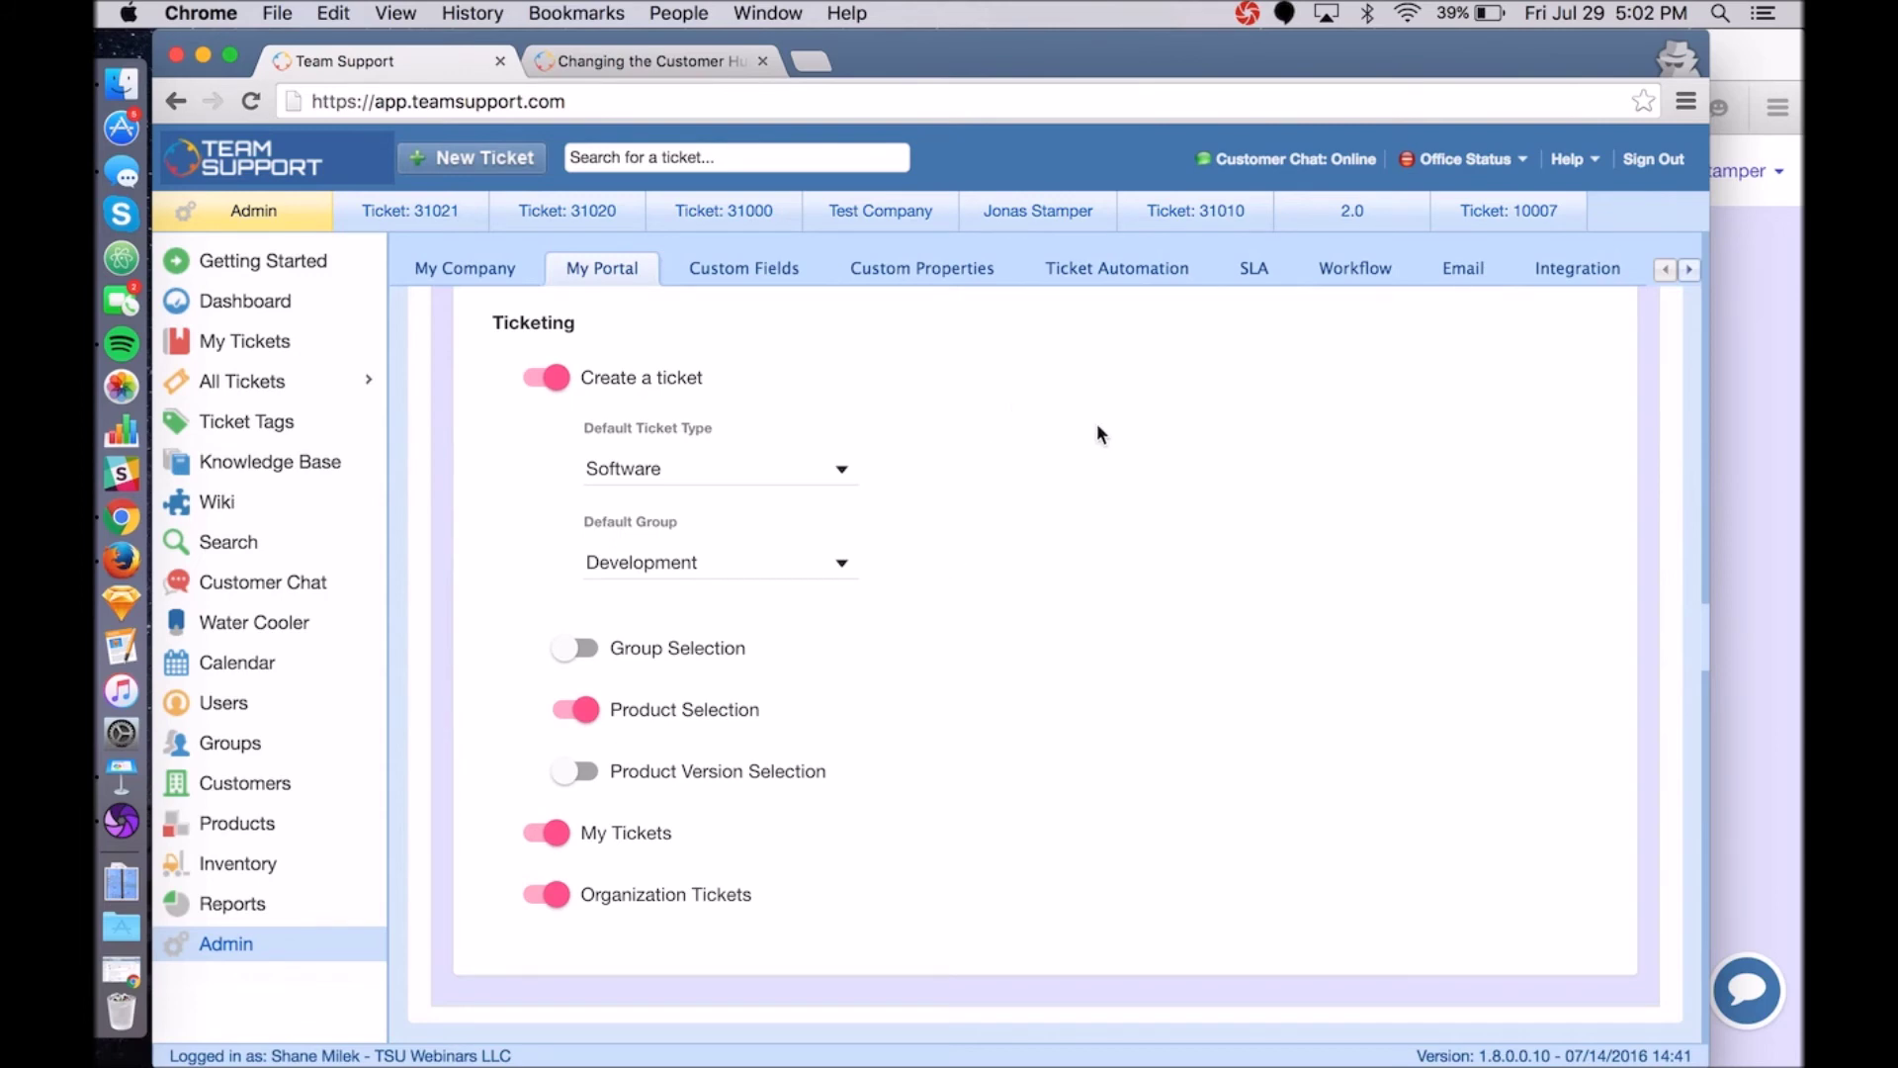
pyautogui.moveTo(646, 660)
# Open the hub's Create Ticket form and inspect its Product choices.
pyautogui.click(1760, 608)
pyautogui.click(1497, 170)
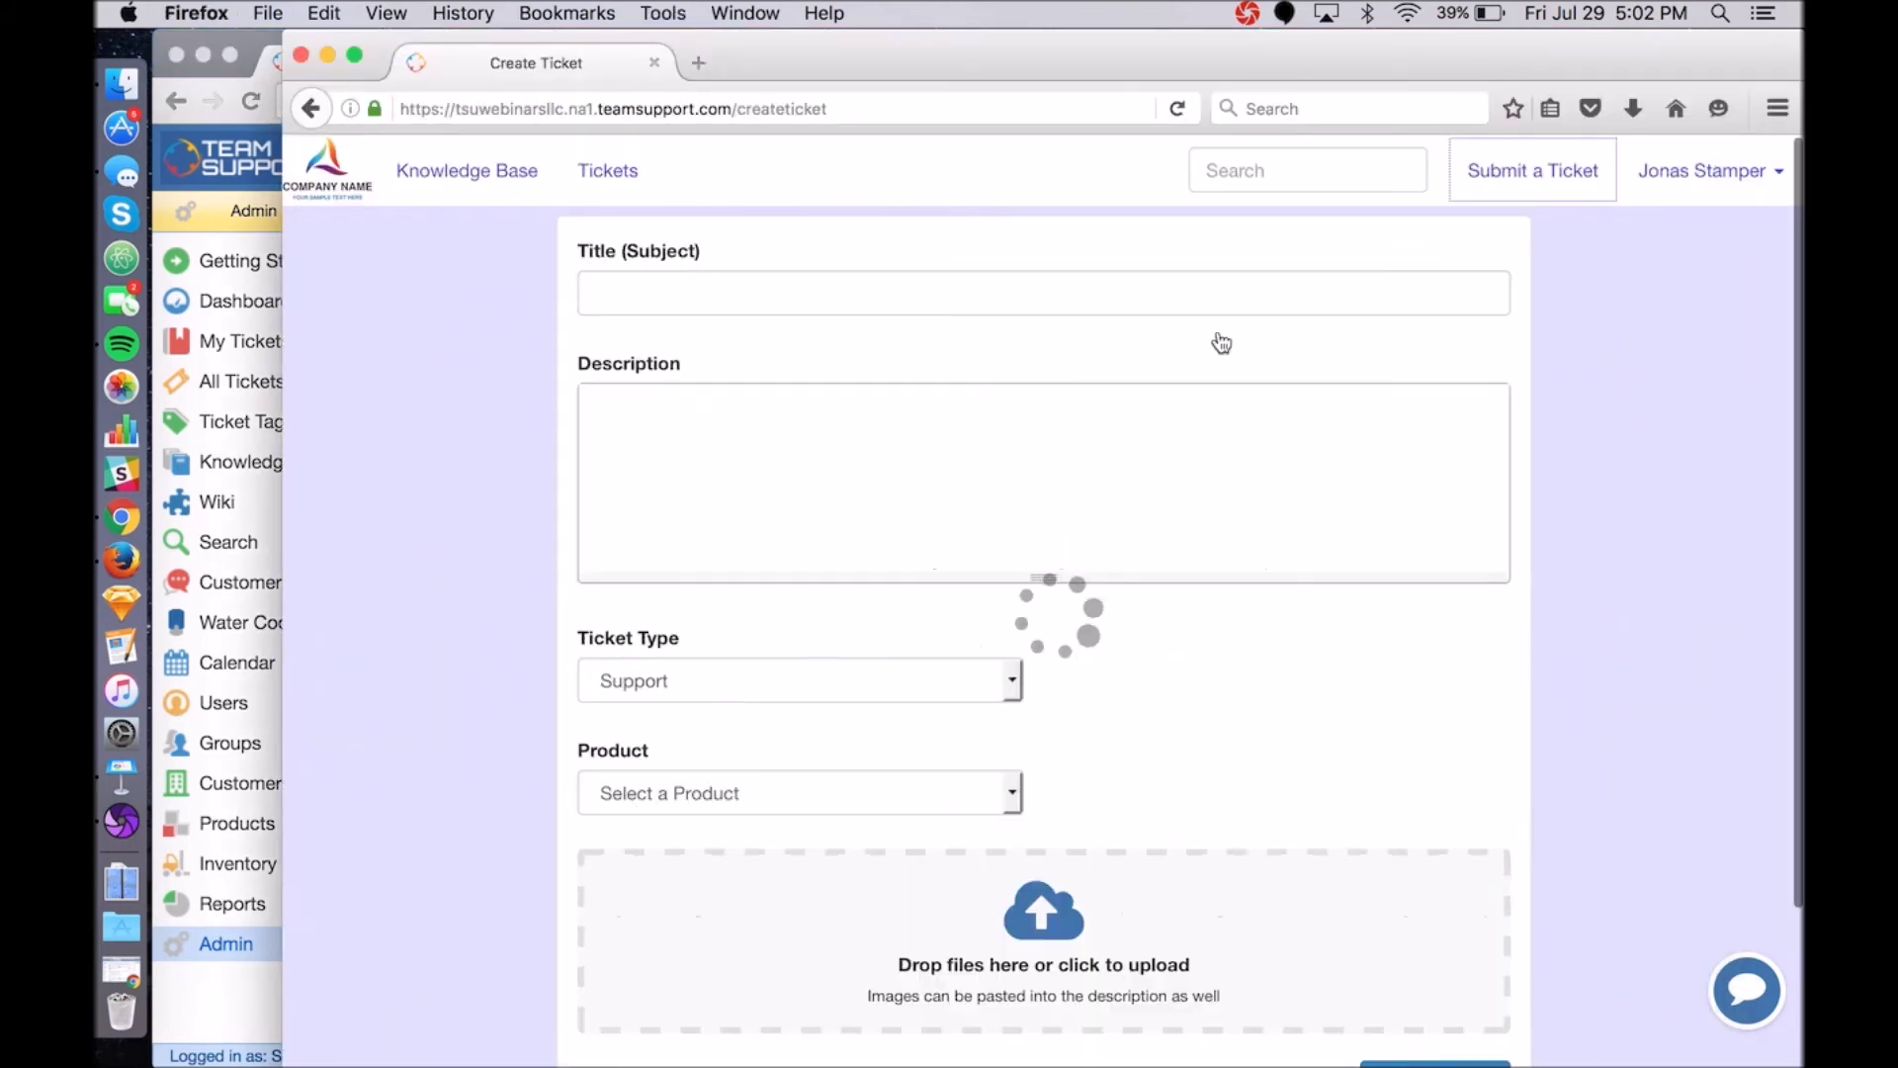
pyautogui.scroll(-2, 619, 639)
pyautogui.click(683, 710)
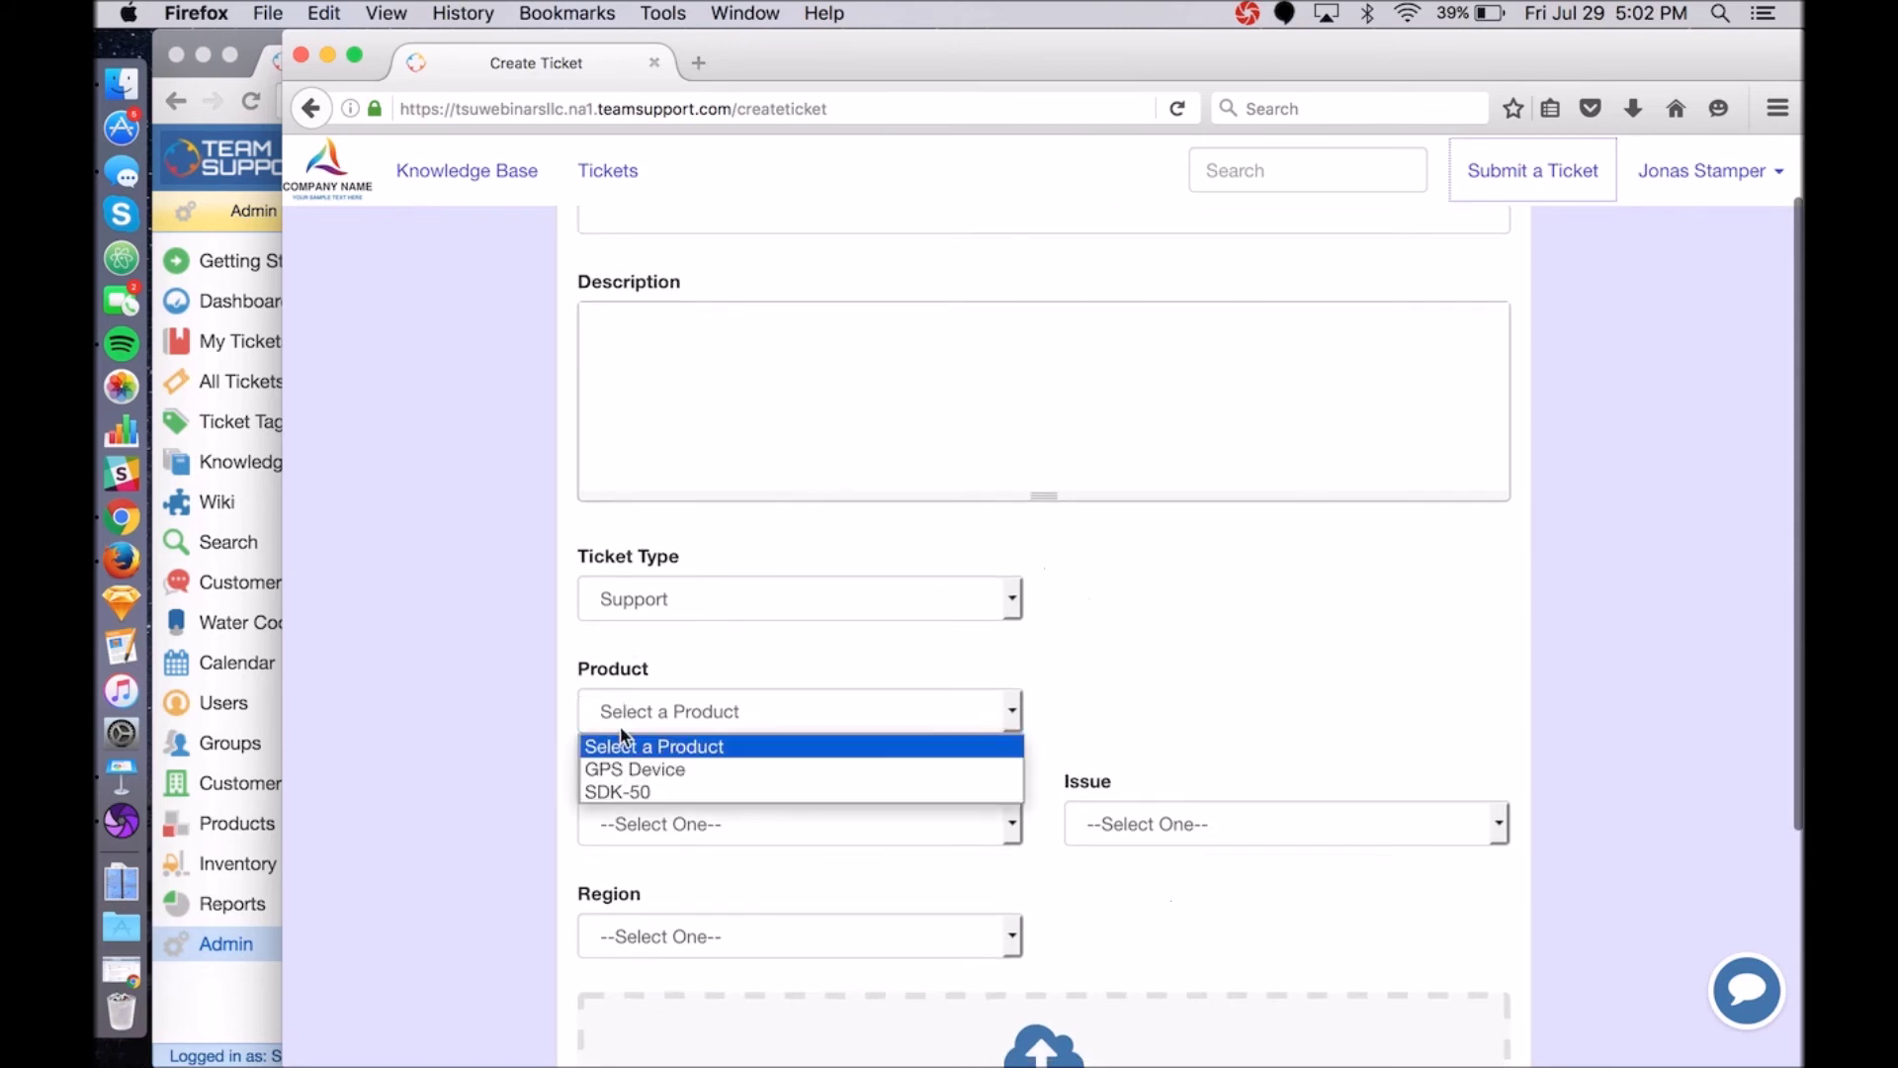
pyautogui.click(531, 664)
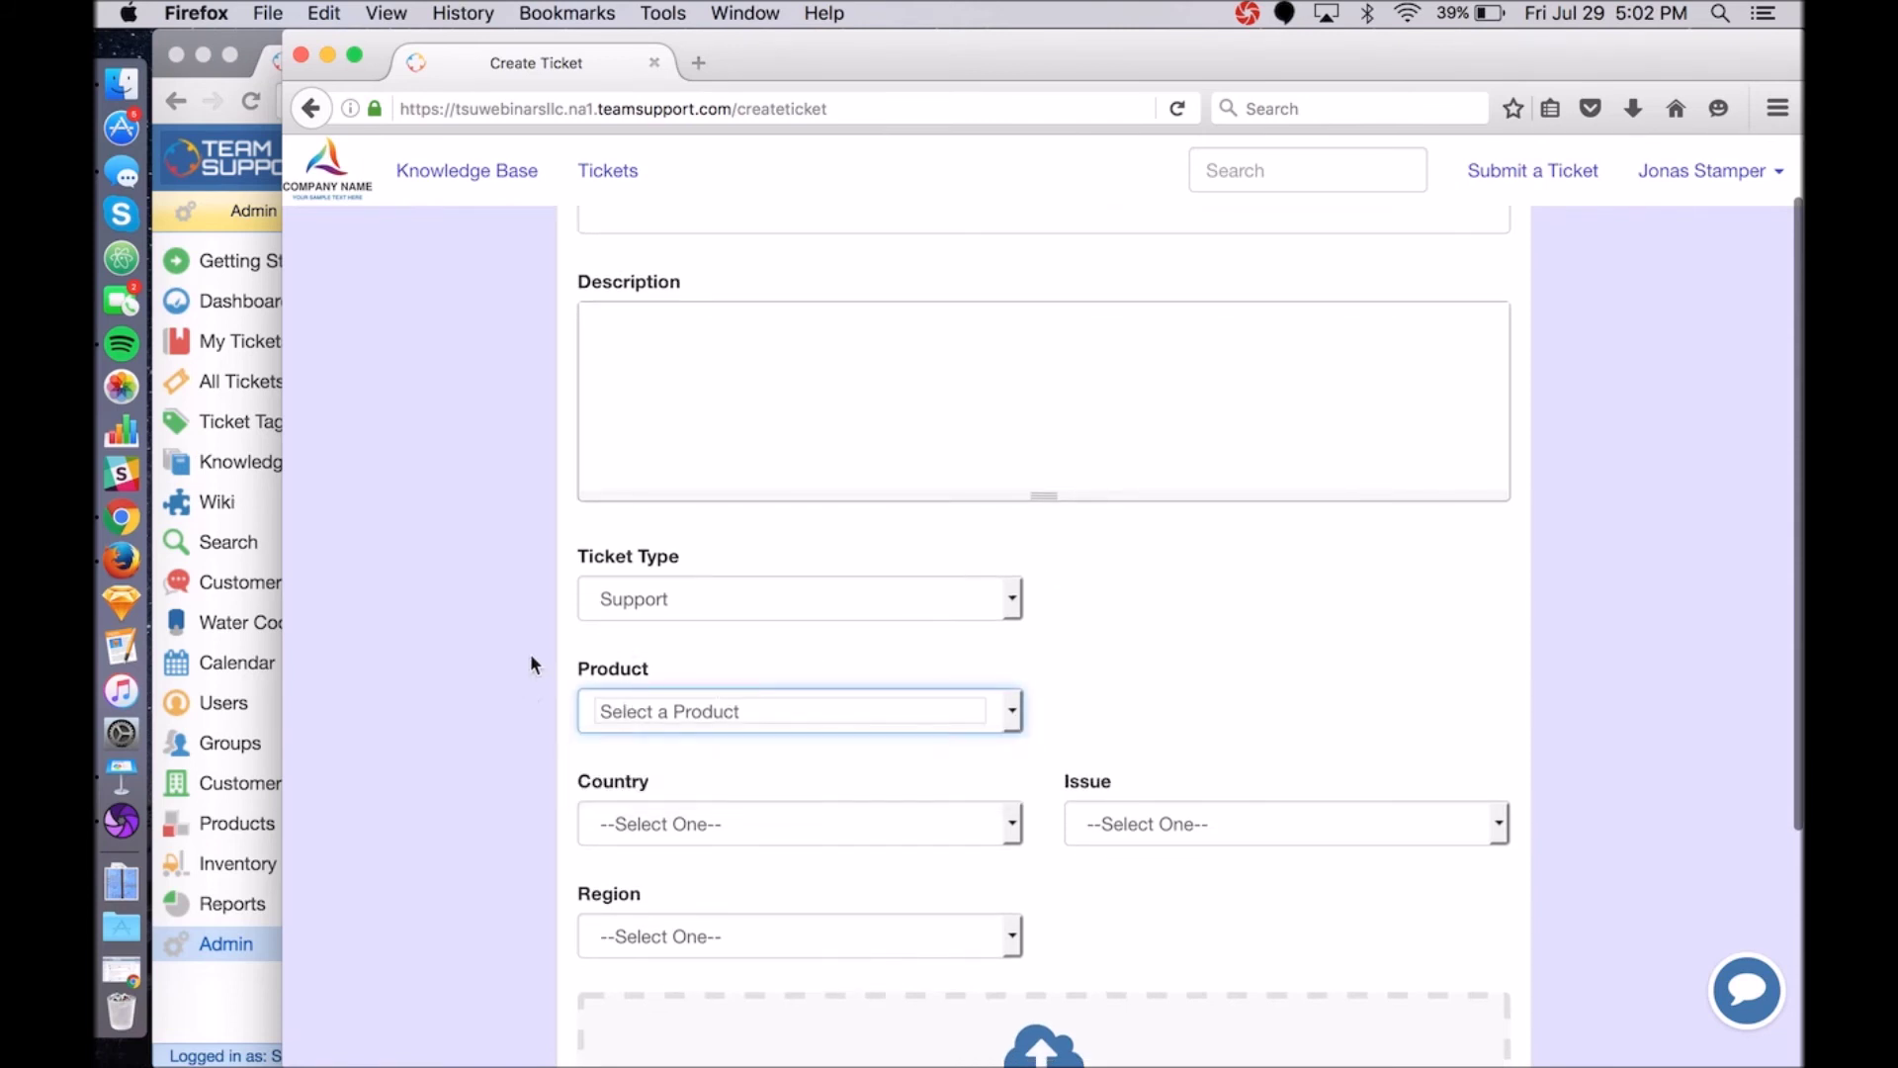
# Turn on Group Selection in the ticketing settings and save.
pyautogui.click(251, 29)
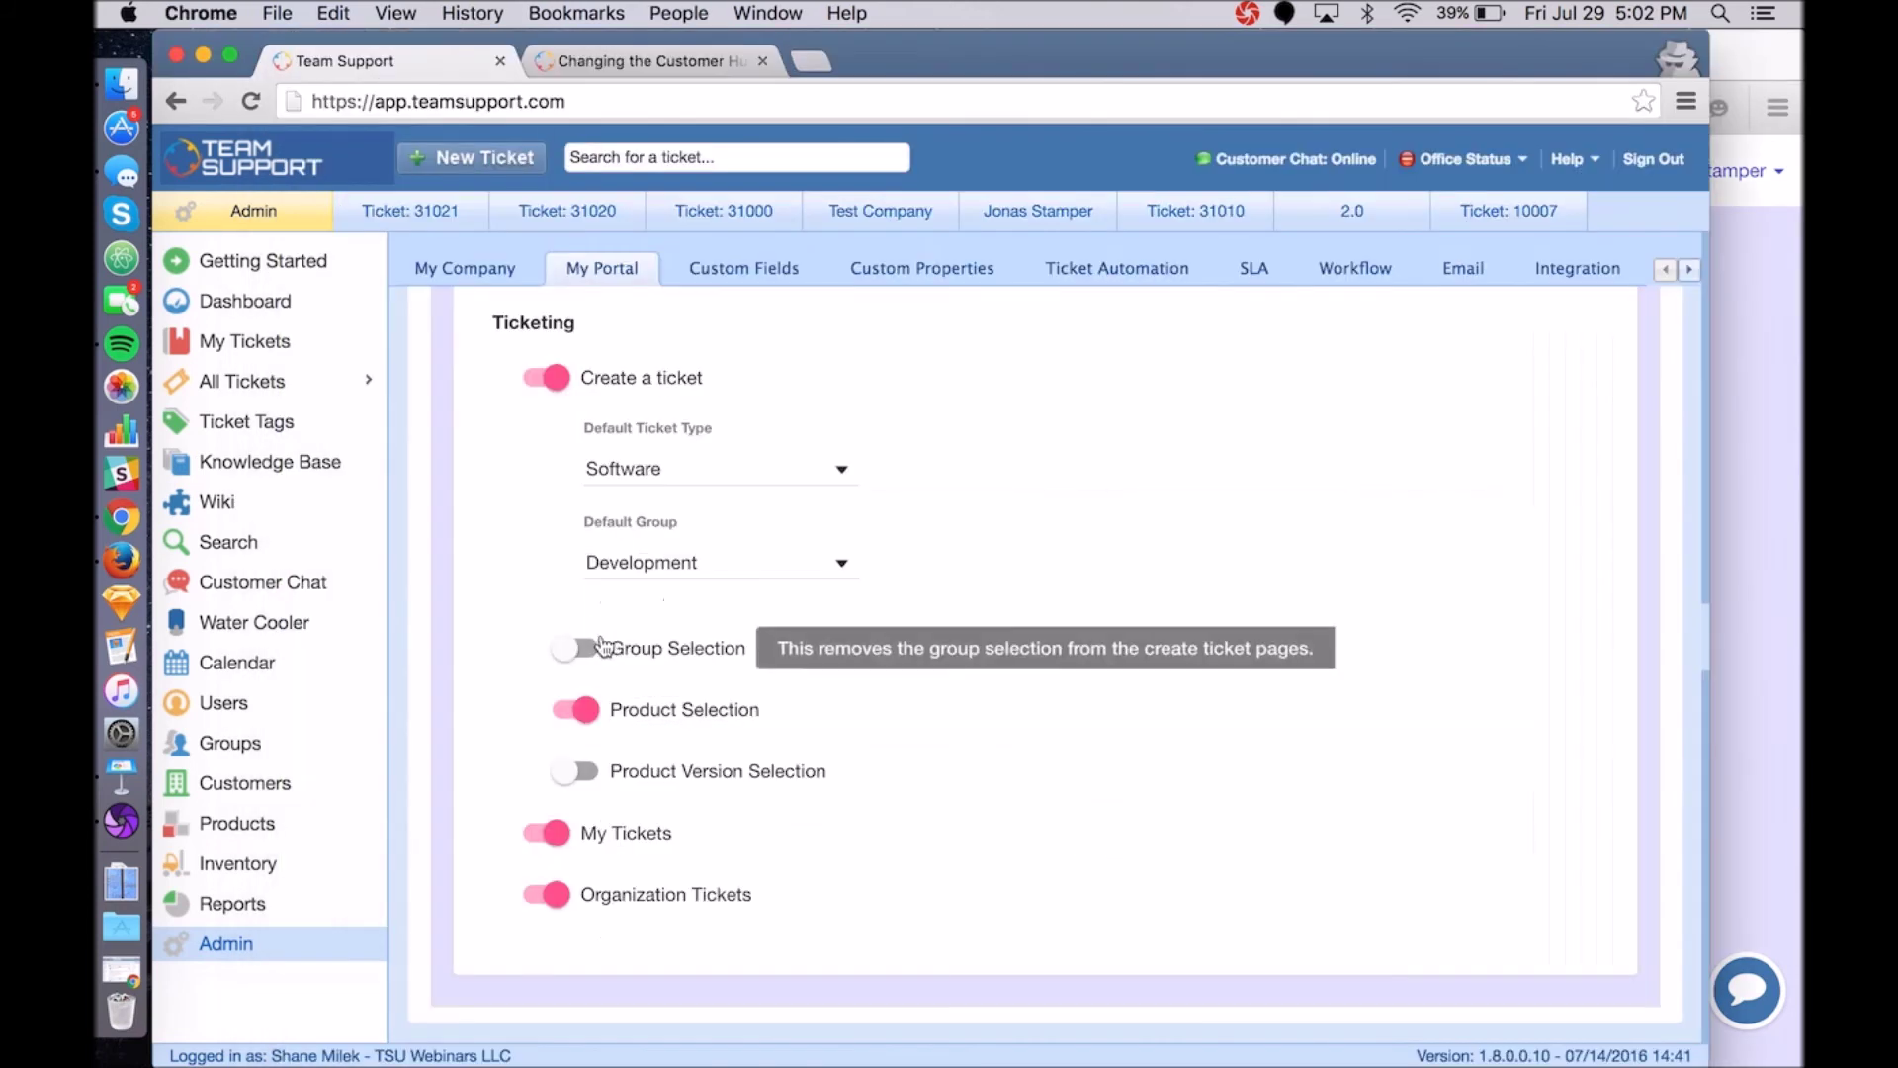
pyautogui.click(564, 649)
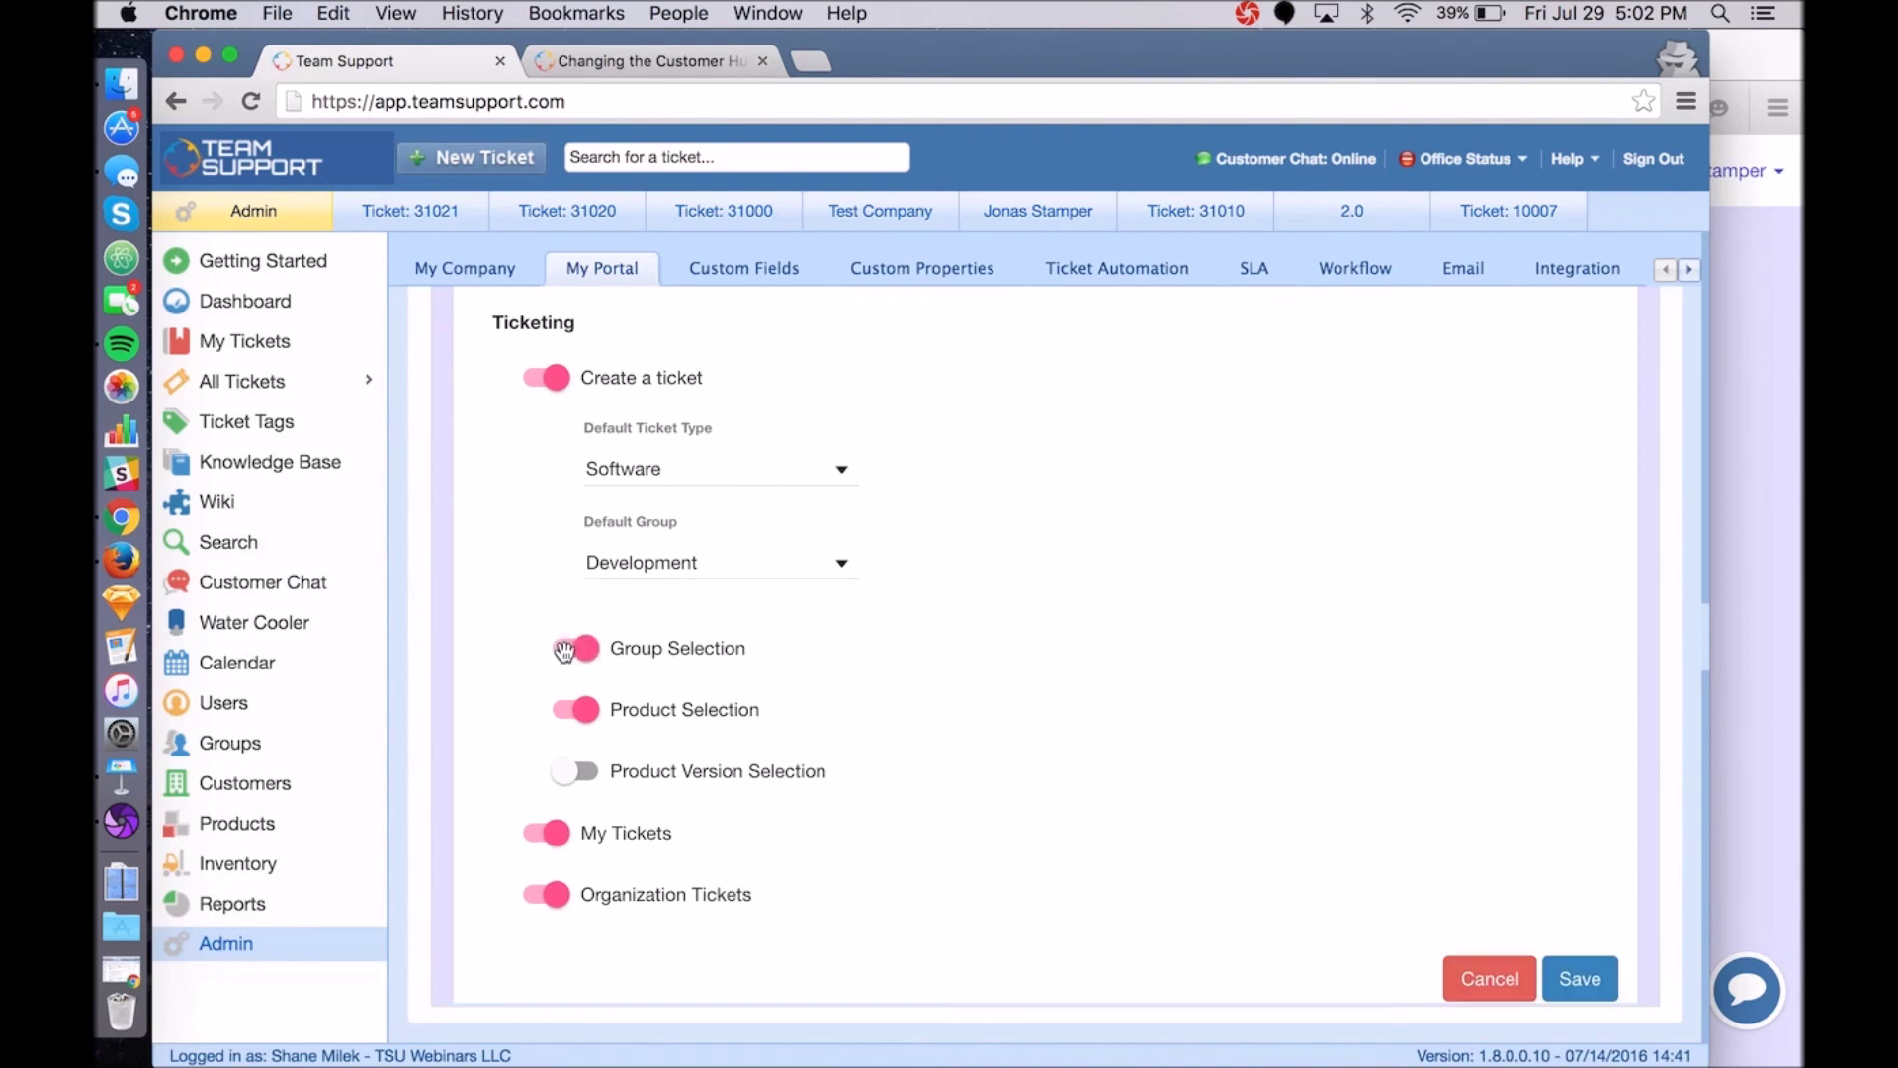
pyautogui.click(1578, 979)
# Reload the Create Ticket form and confirm the Group field defaults to Development.
pyautogui.click(1760, 613)
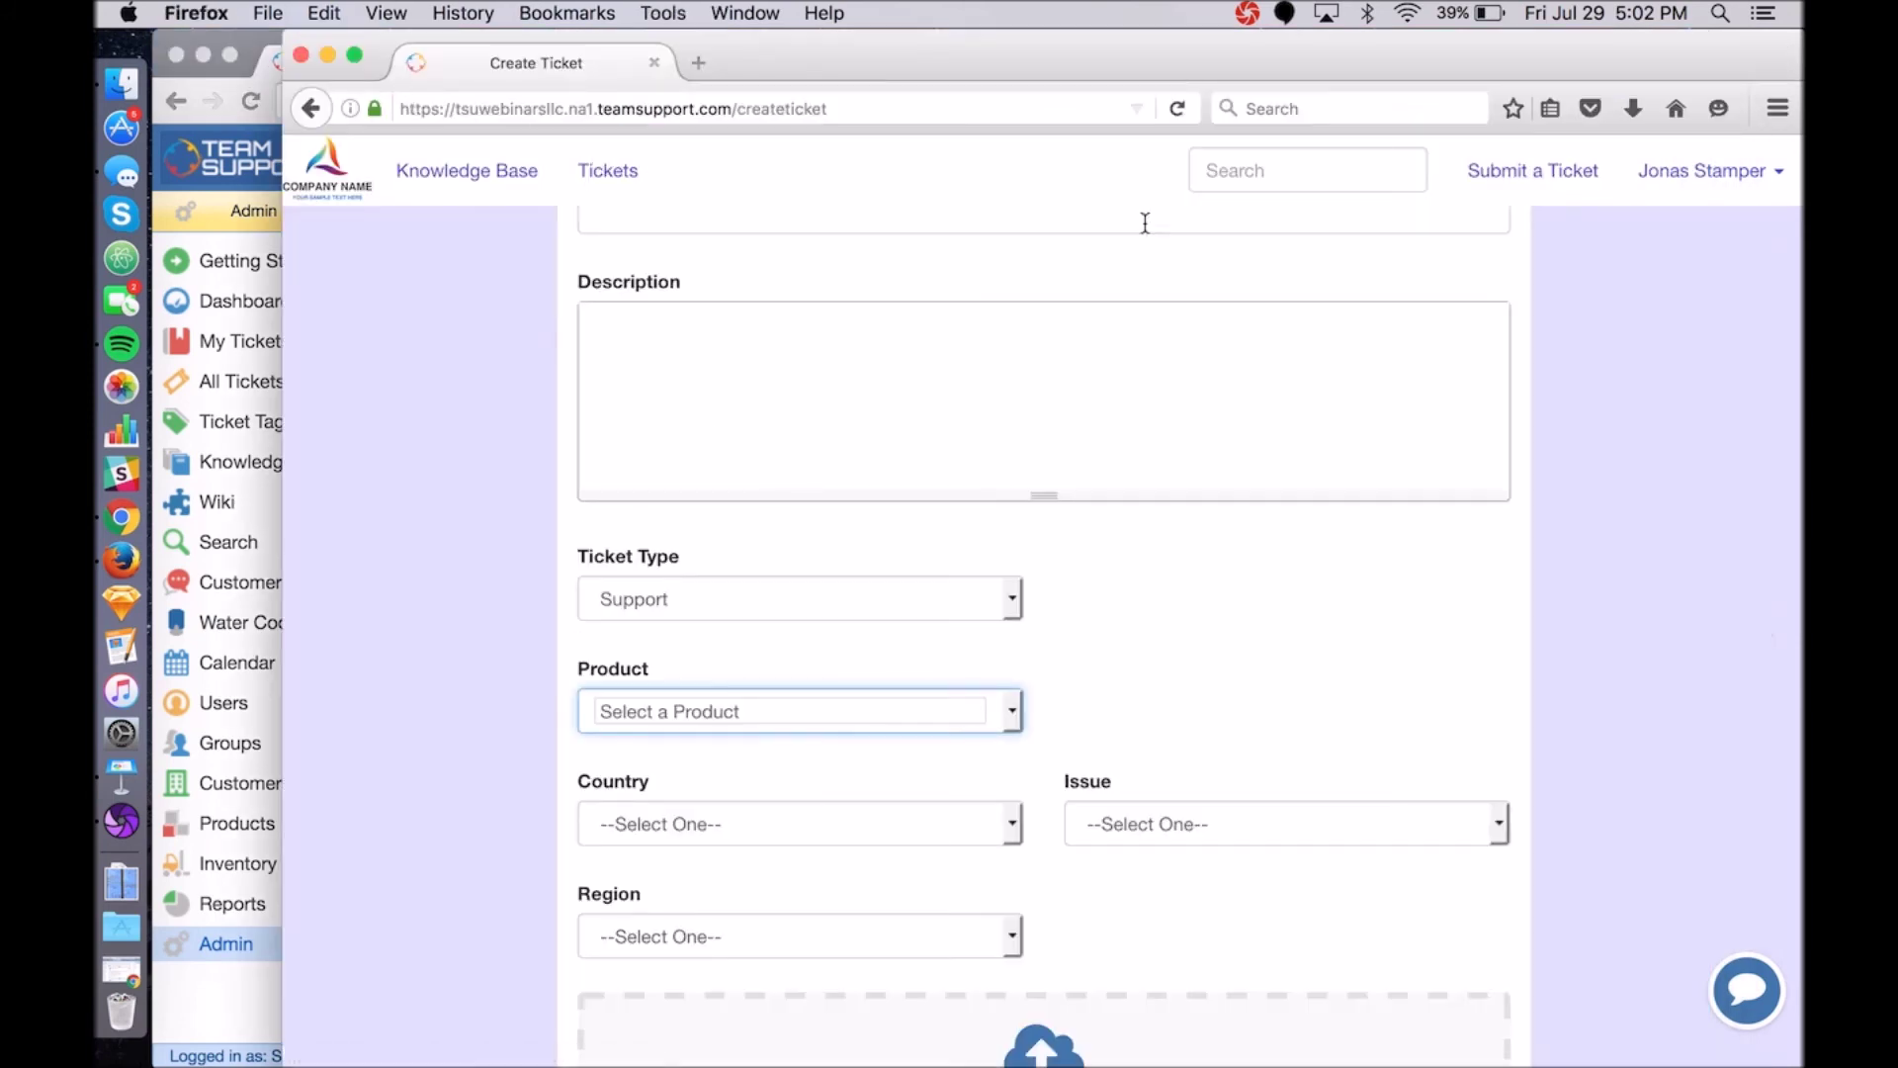
pyautogui.click(1178, 109)
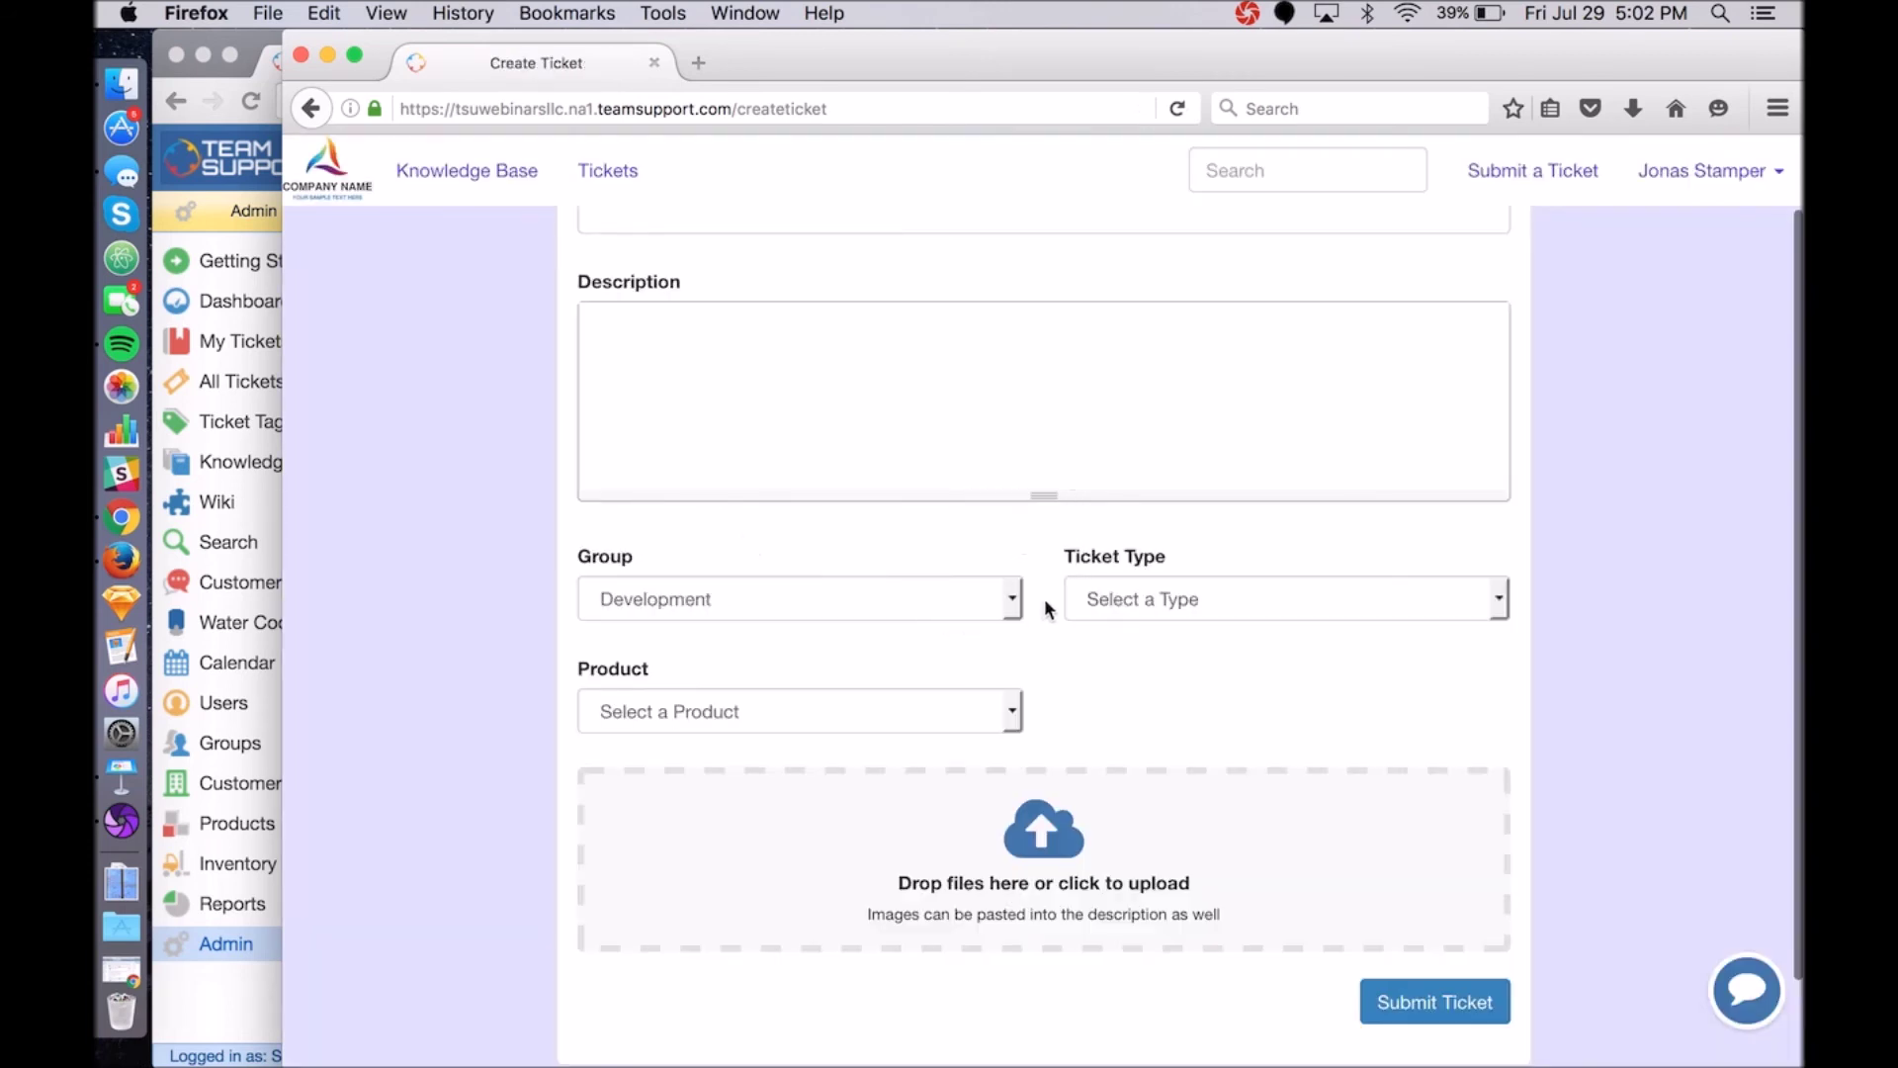
pyautogui.click(1013, 598)
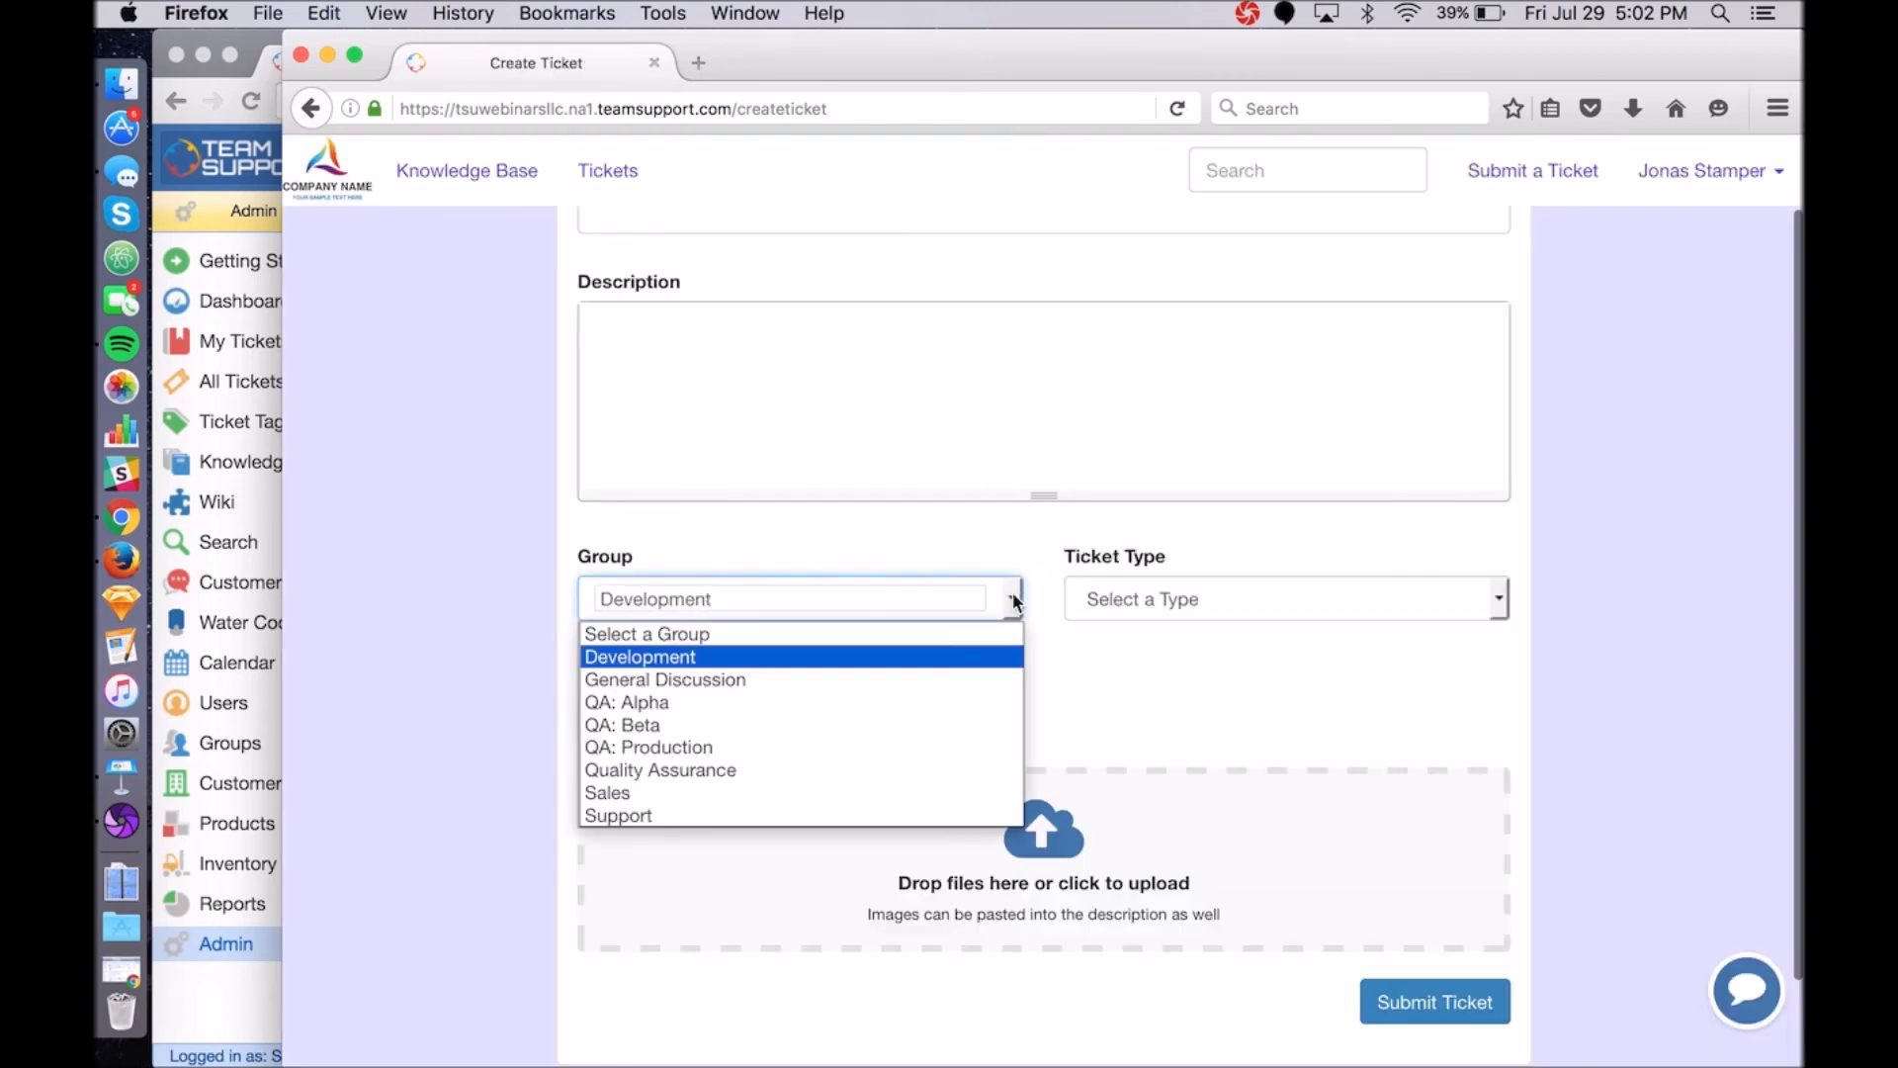
pyautogui.click(1017, 534)
pyautogui.click(896, 729)
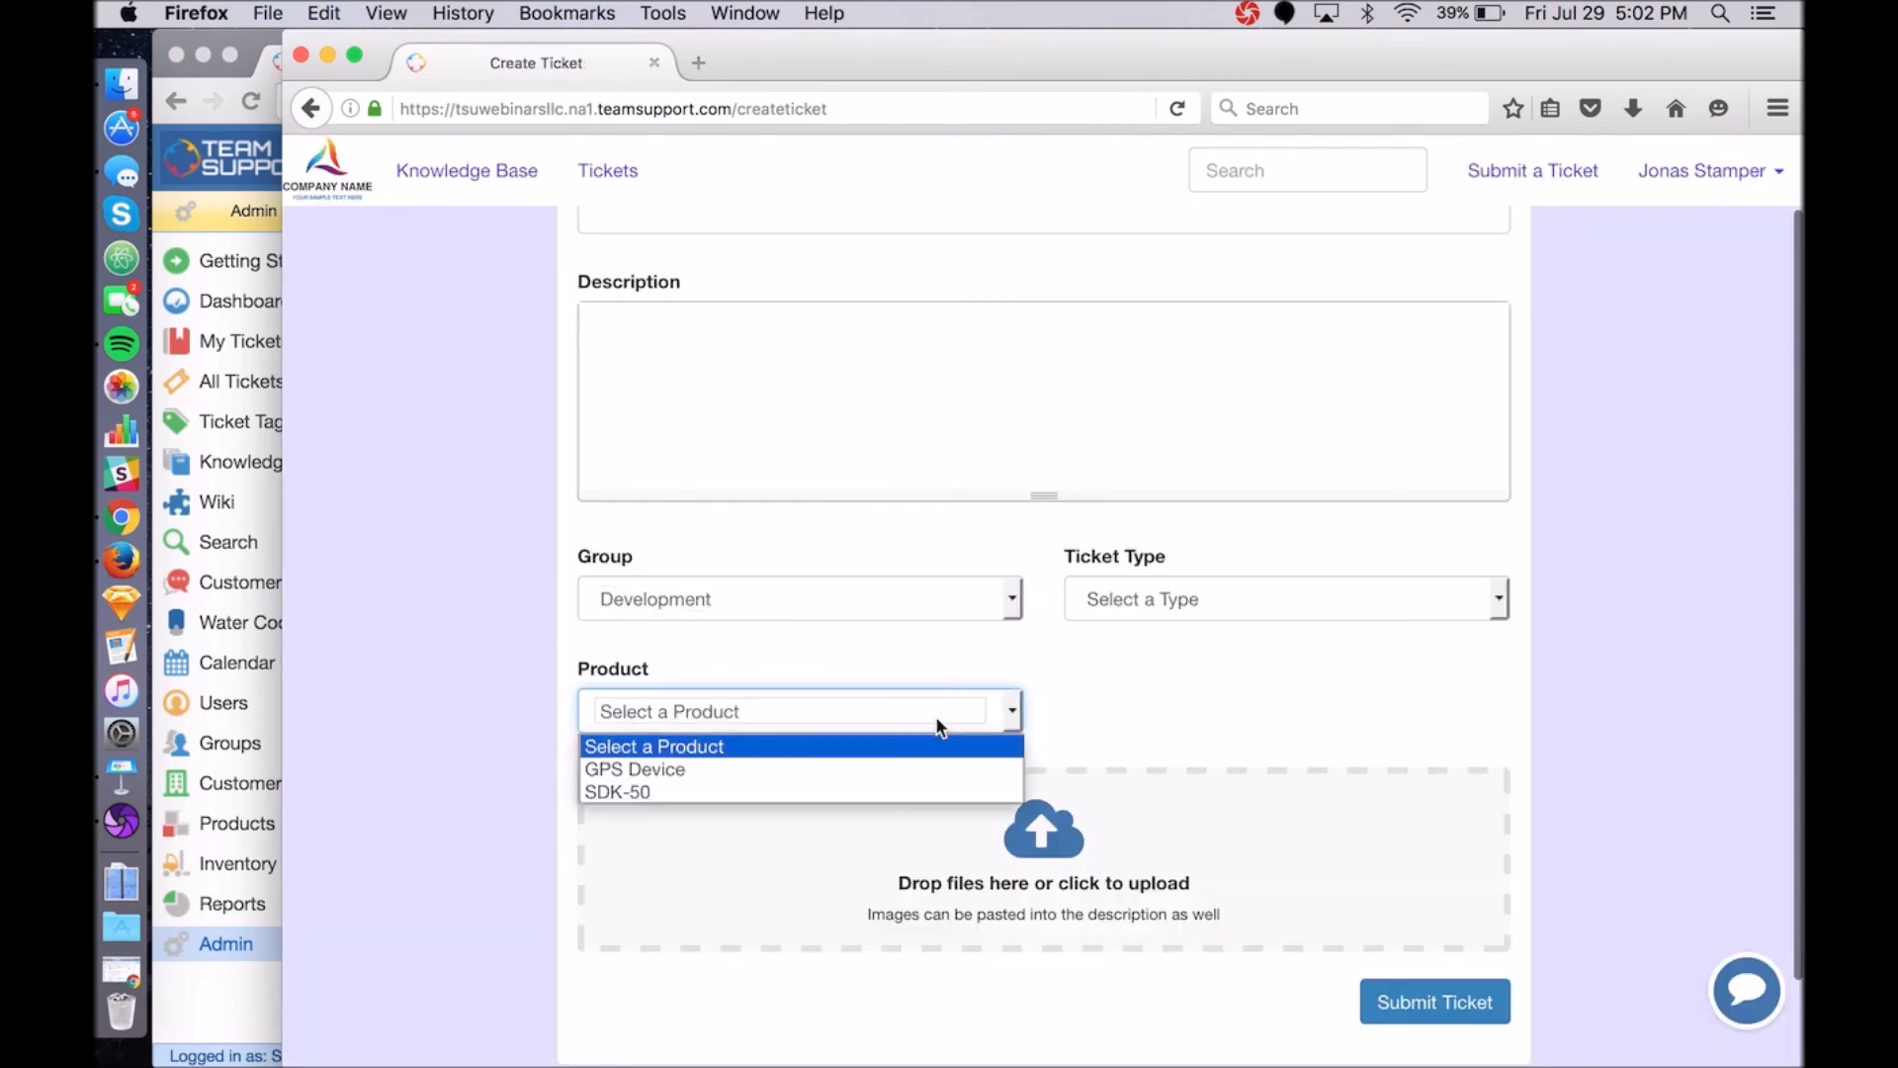
pyautogui.click(1105, 697)
pyautogui.click(253, 52)
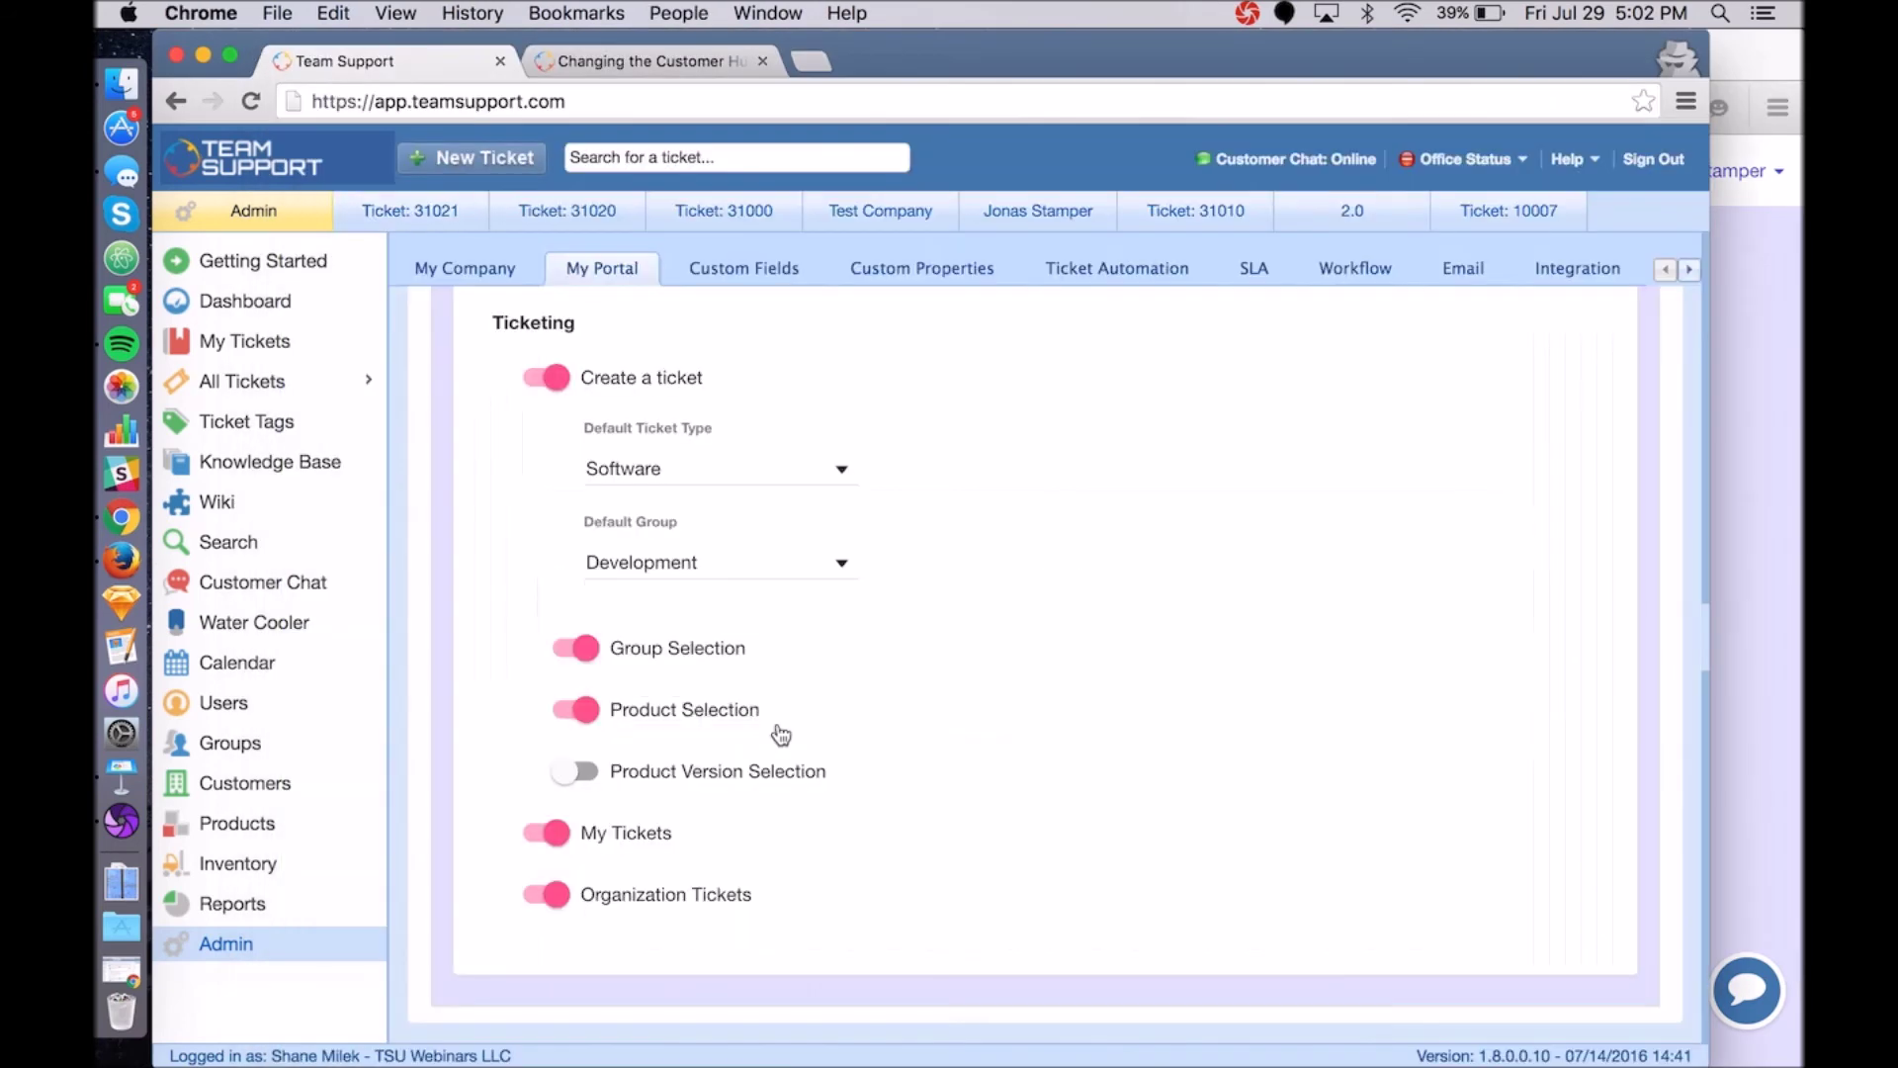
# Switch Group Selection off, leaving Product Selection on, and save the ticketing settings.
pyautogui.click(583, 647)
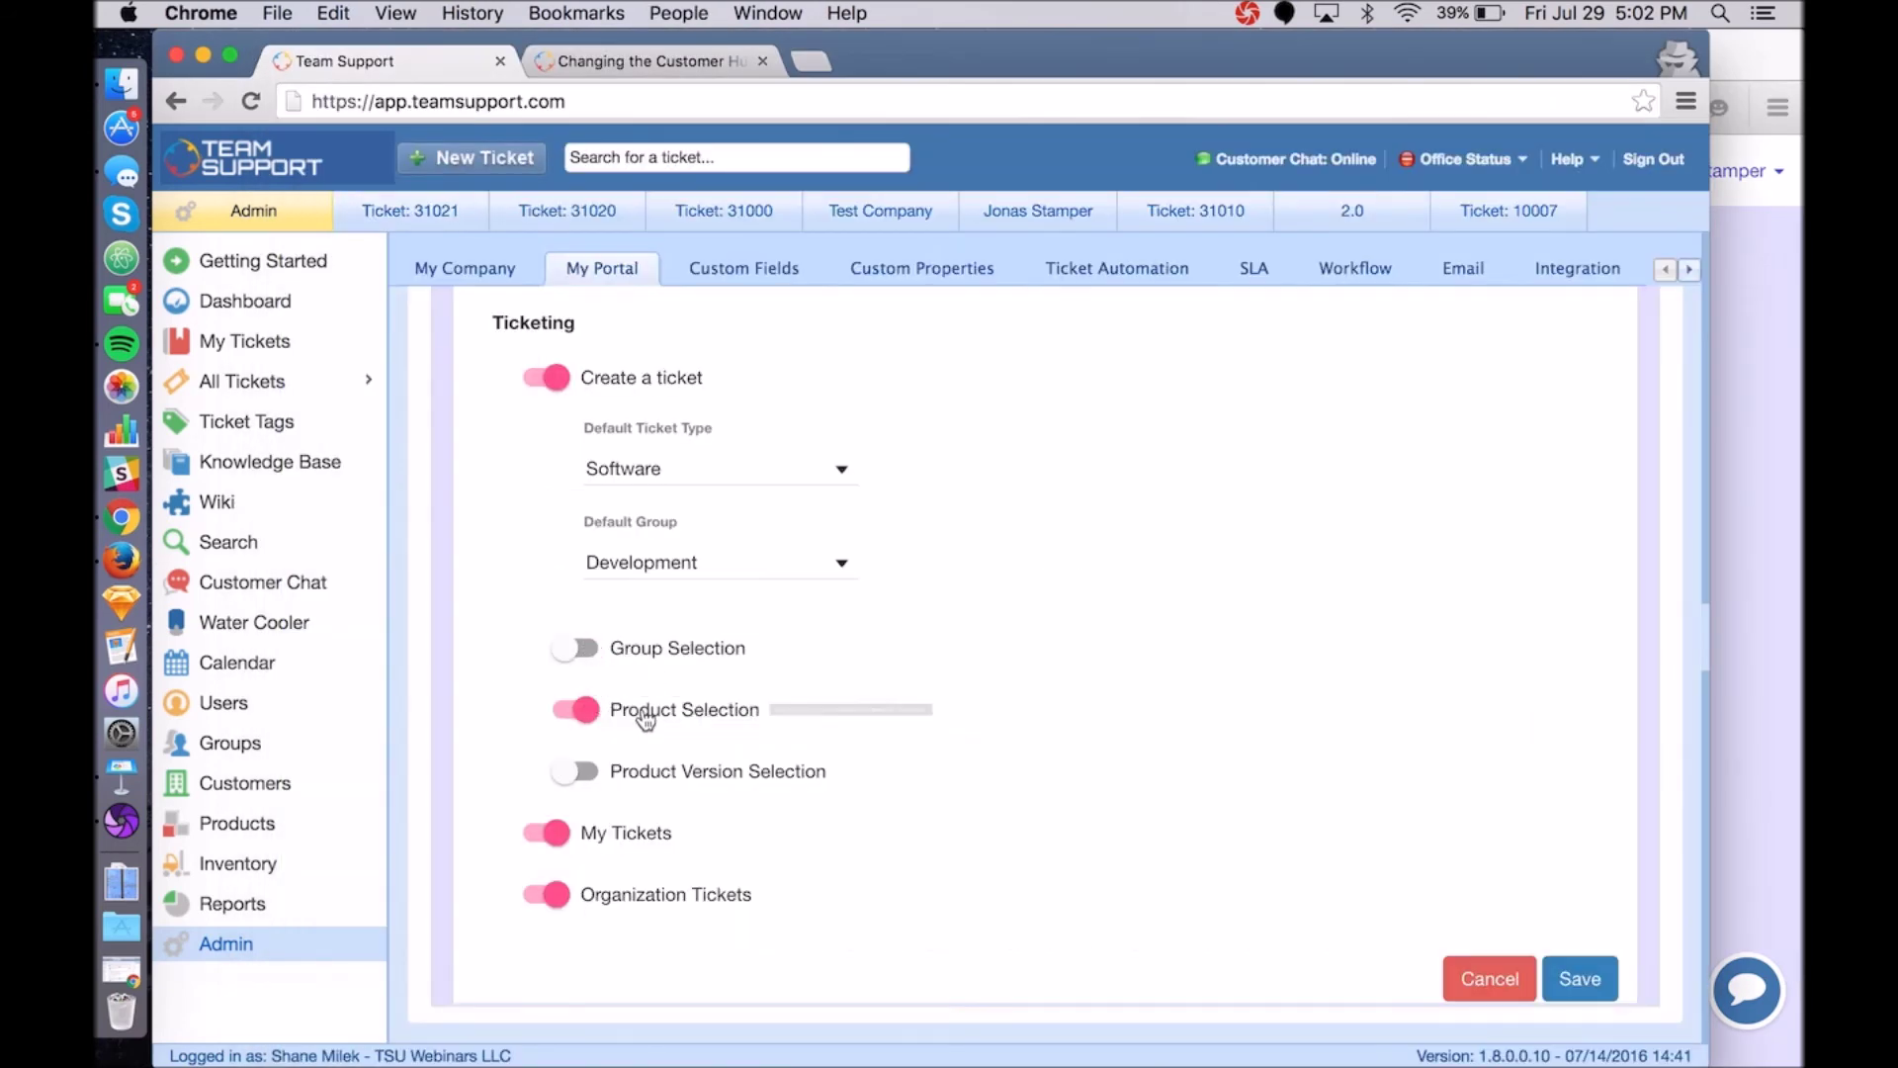
pyautogui.click(1579, 979)
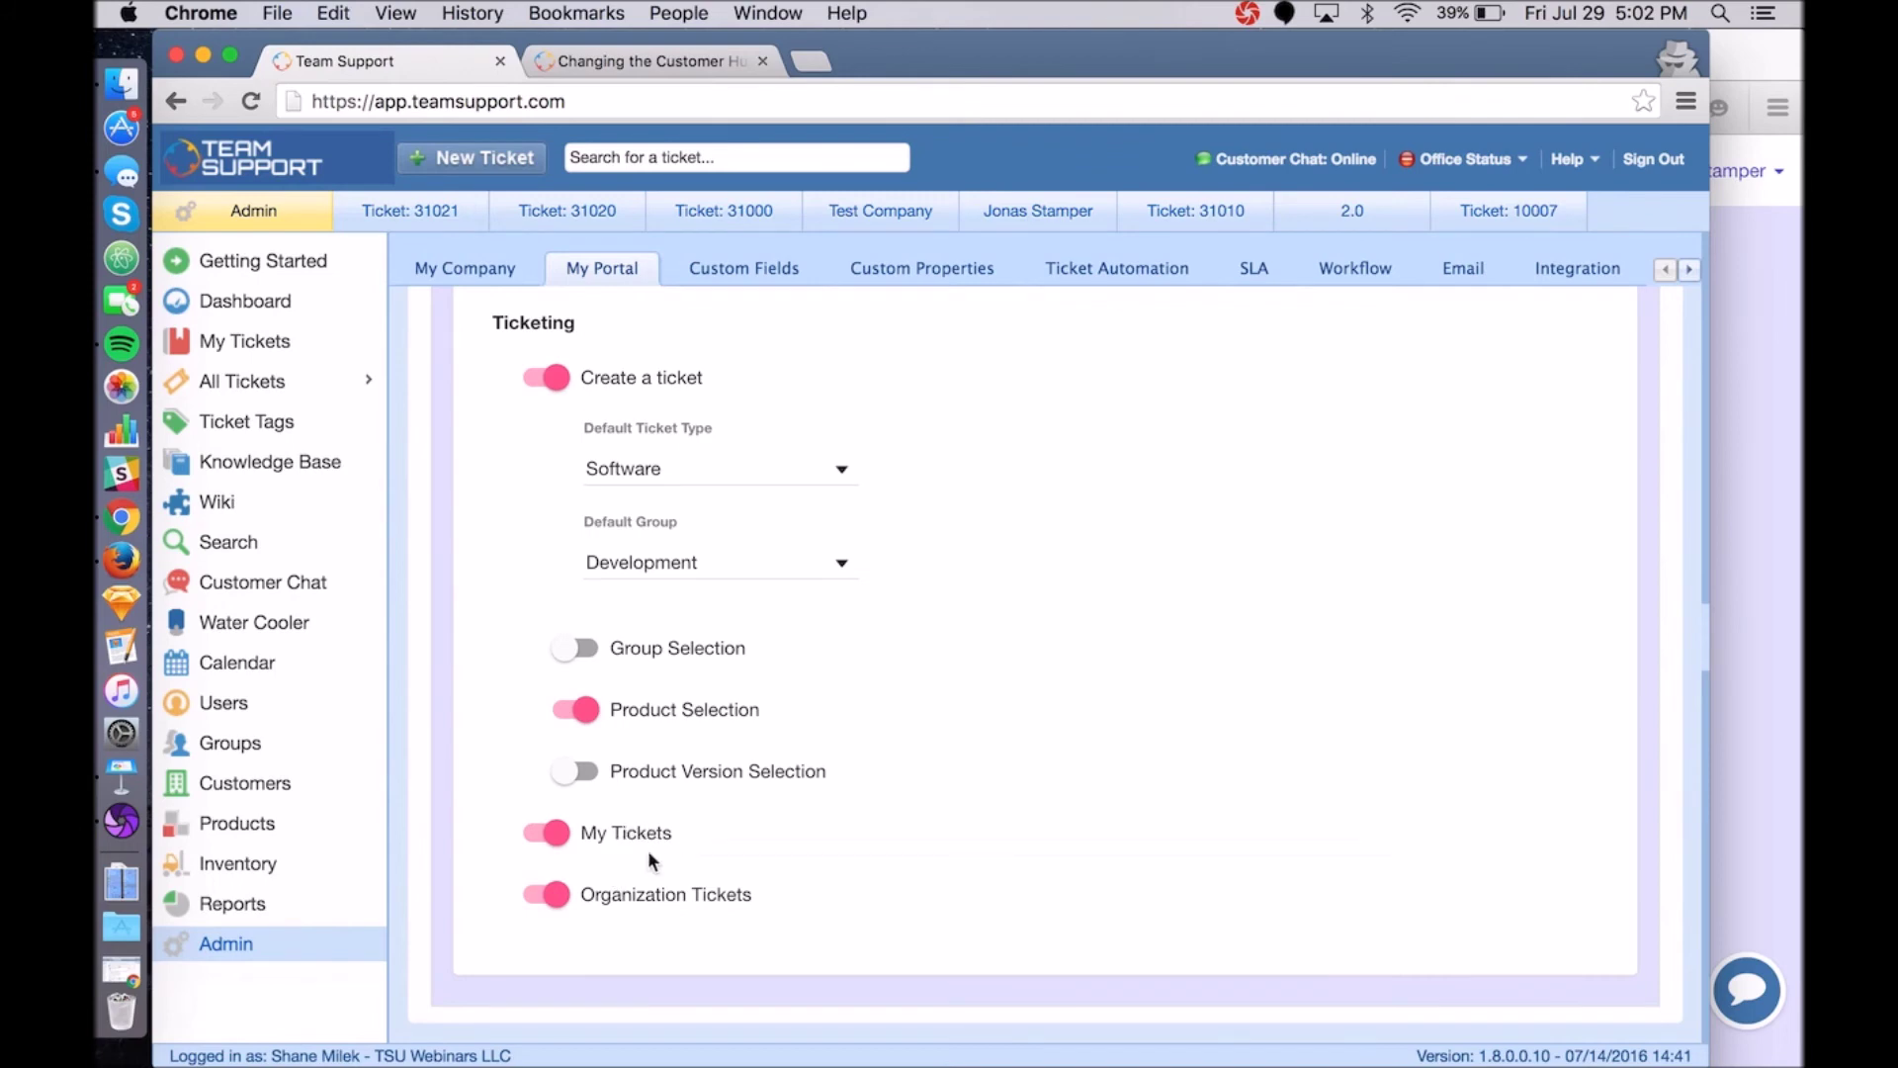
pyautogui.moveTo(652, 840)
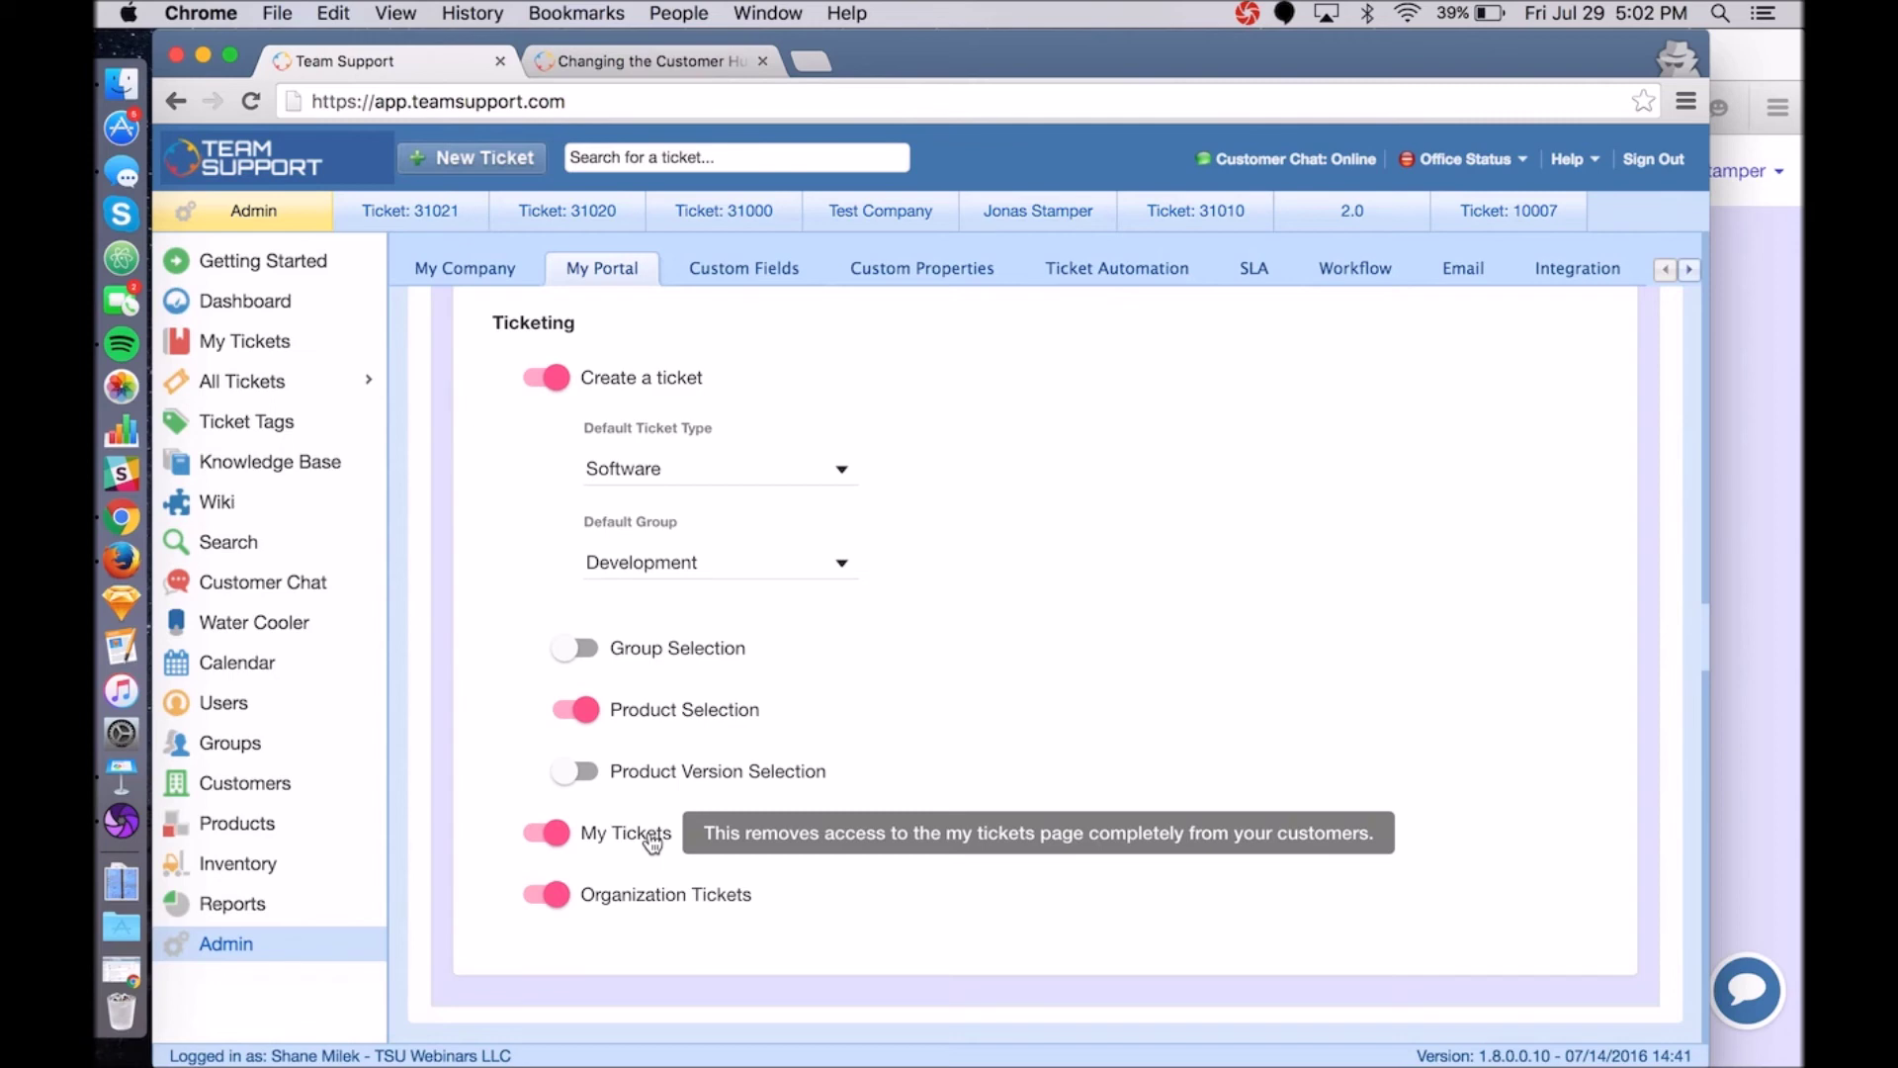
pyautogui.moveTo(672, 907)
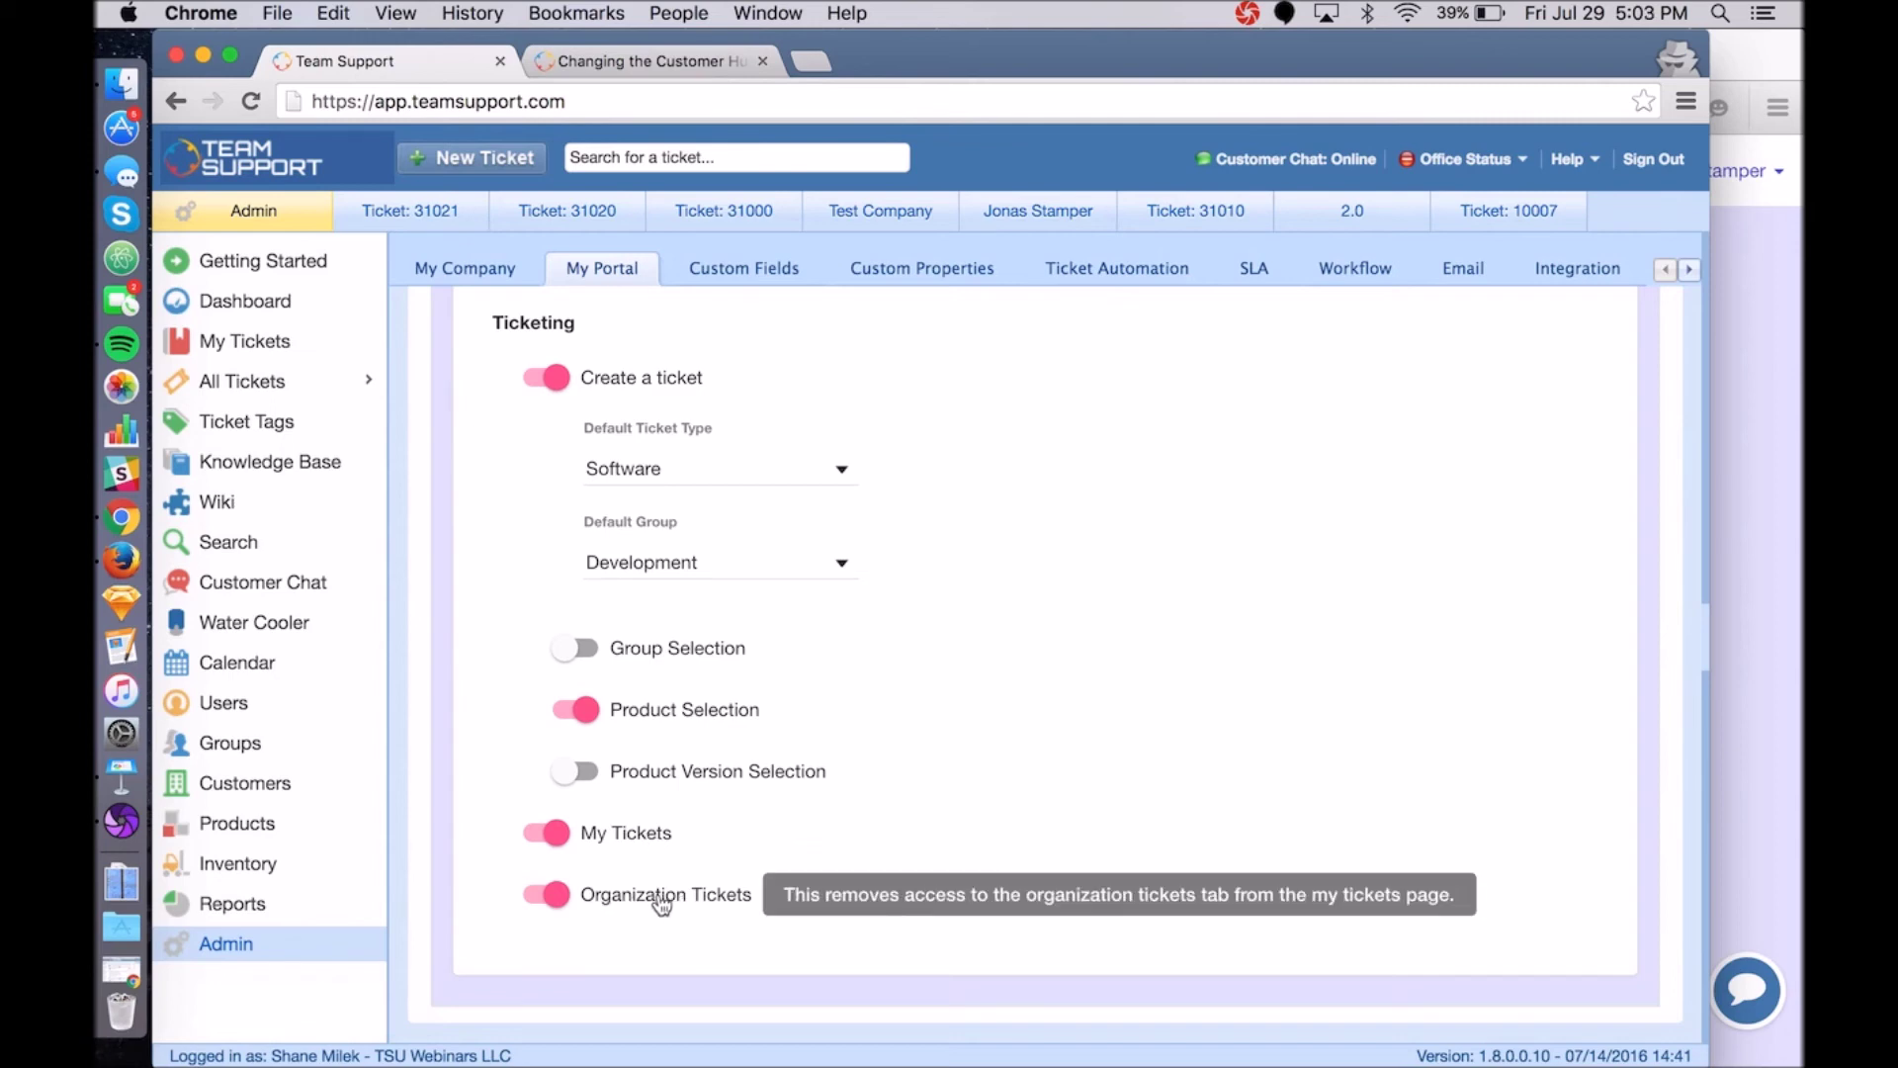
pyautogui.click(1785, 769)
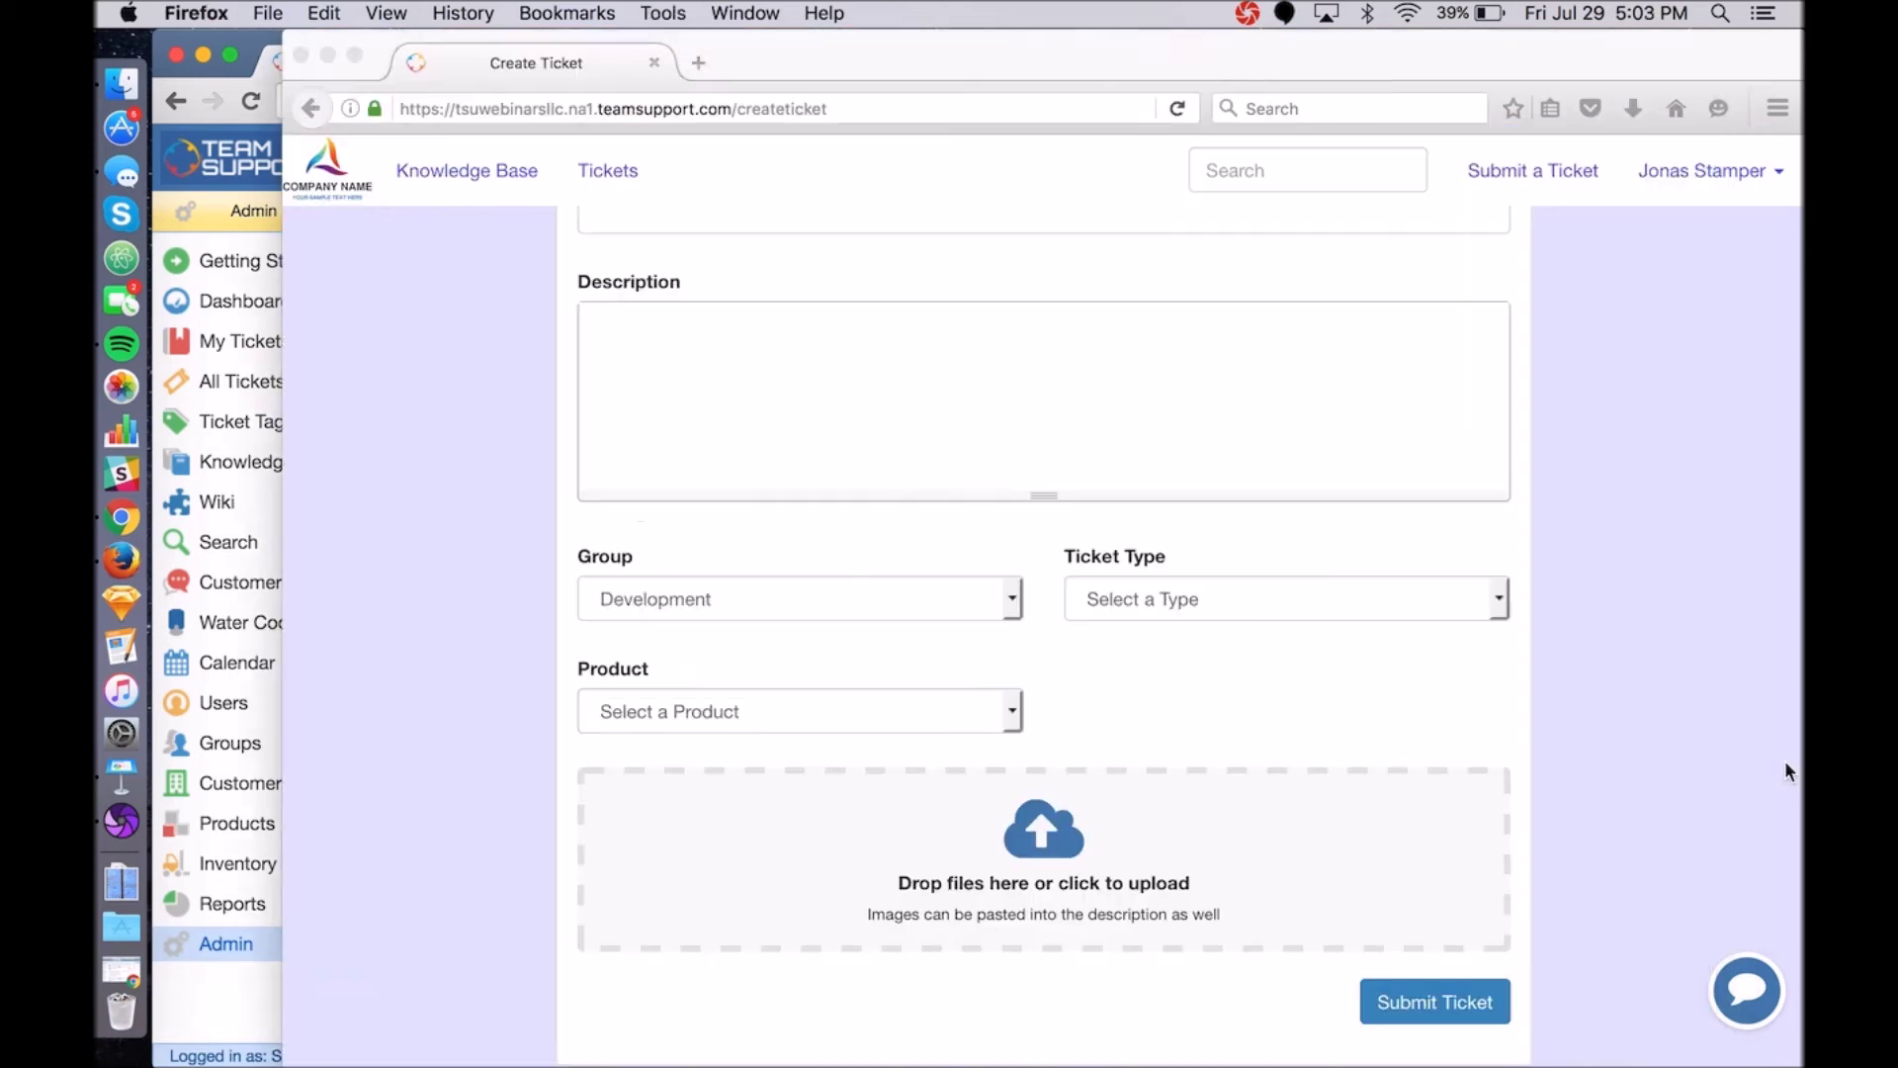
pyautogui.scroll(2, 788, 377)
pyautogui.click(549, 181)
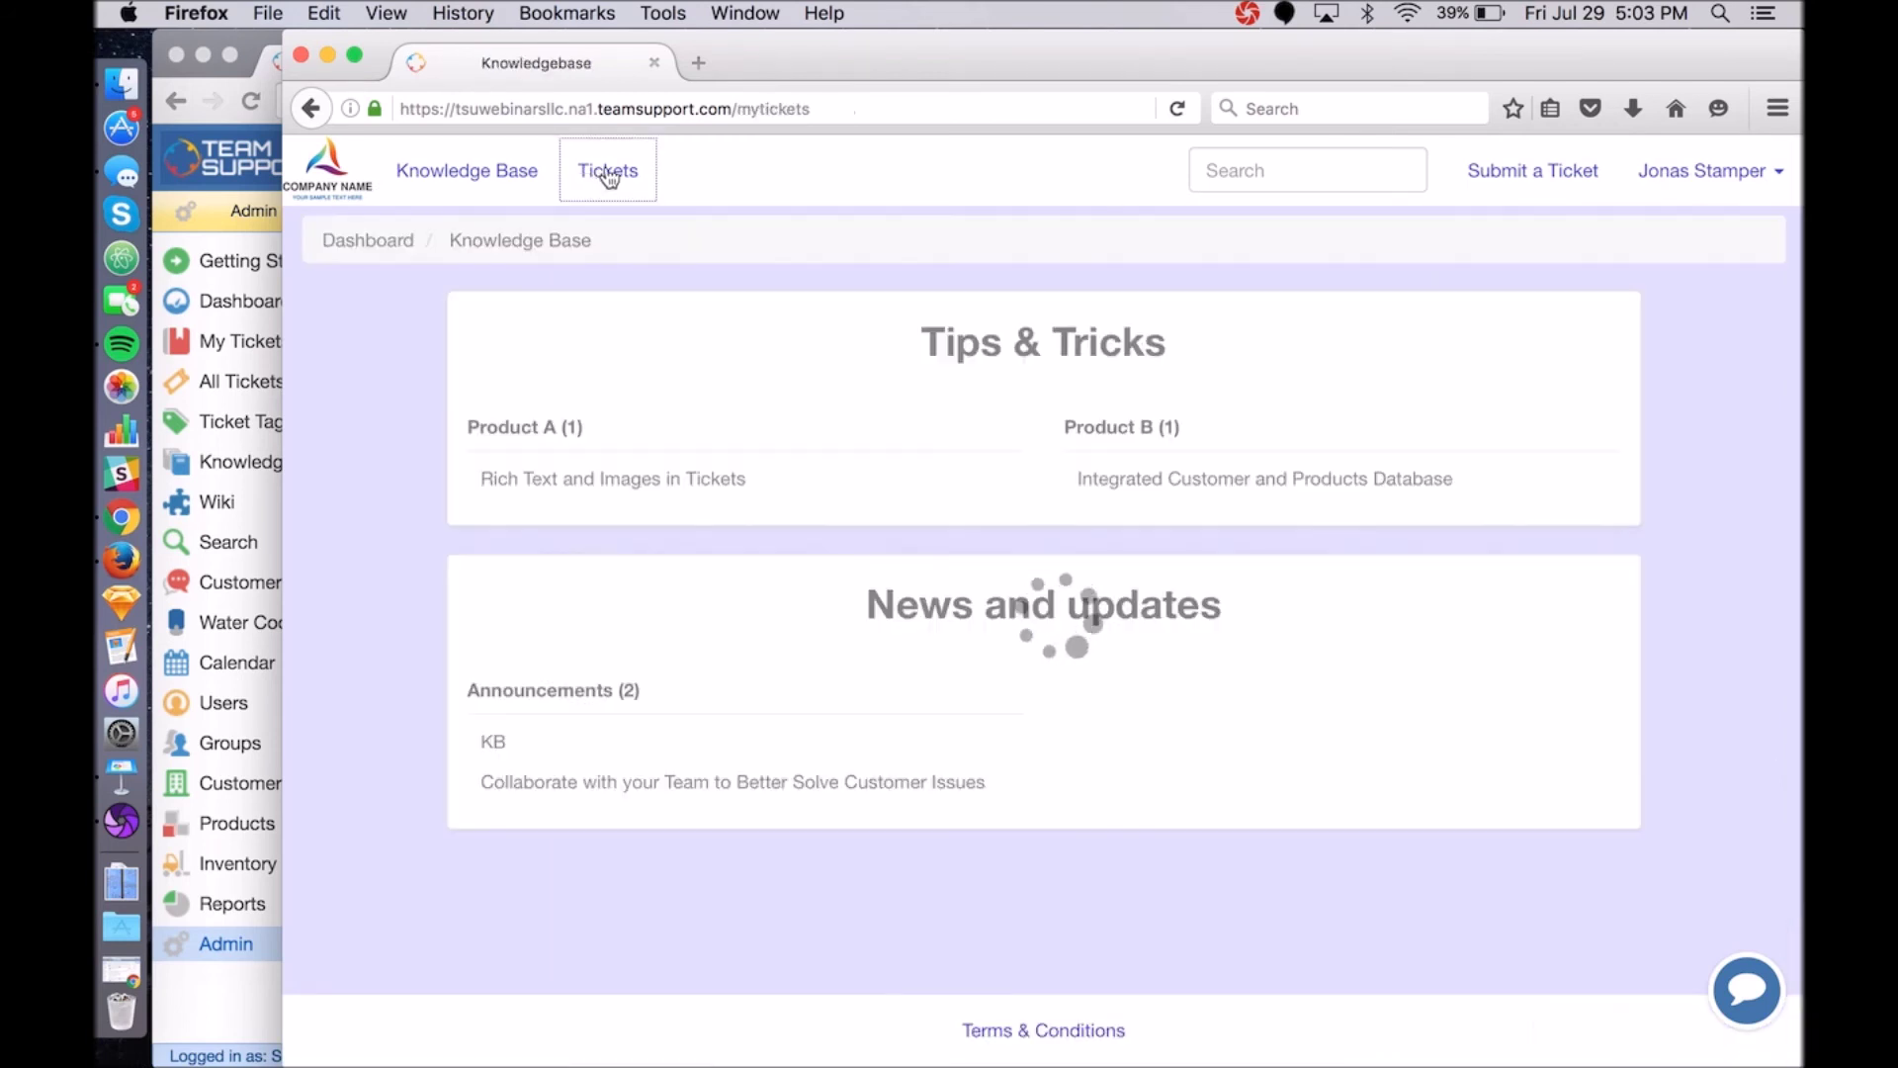
pyautogui.click(593, 172)
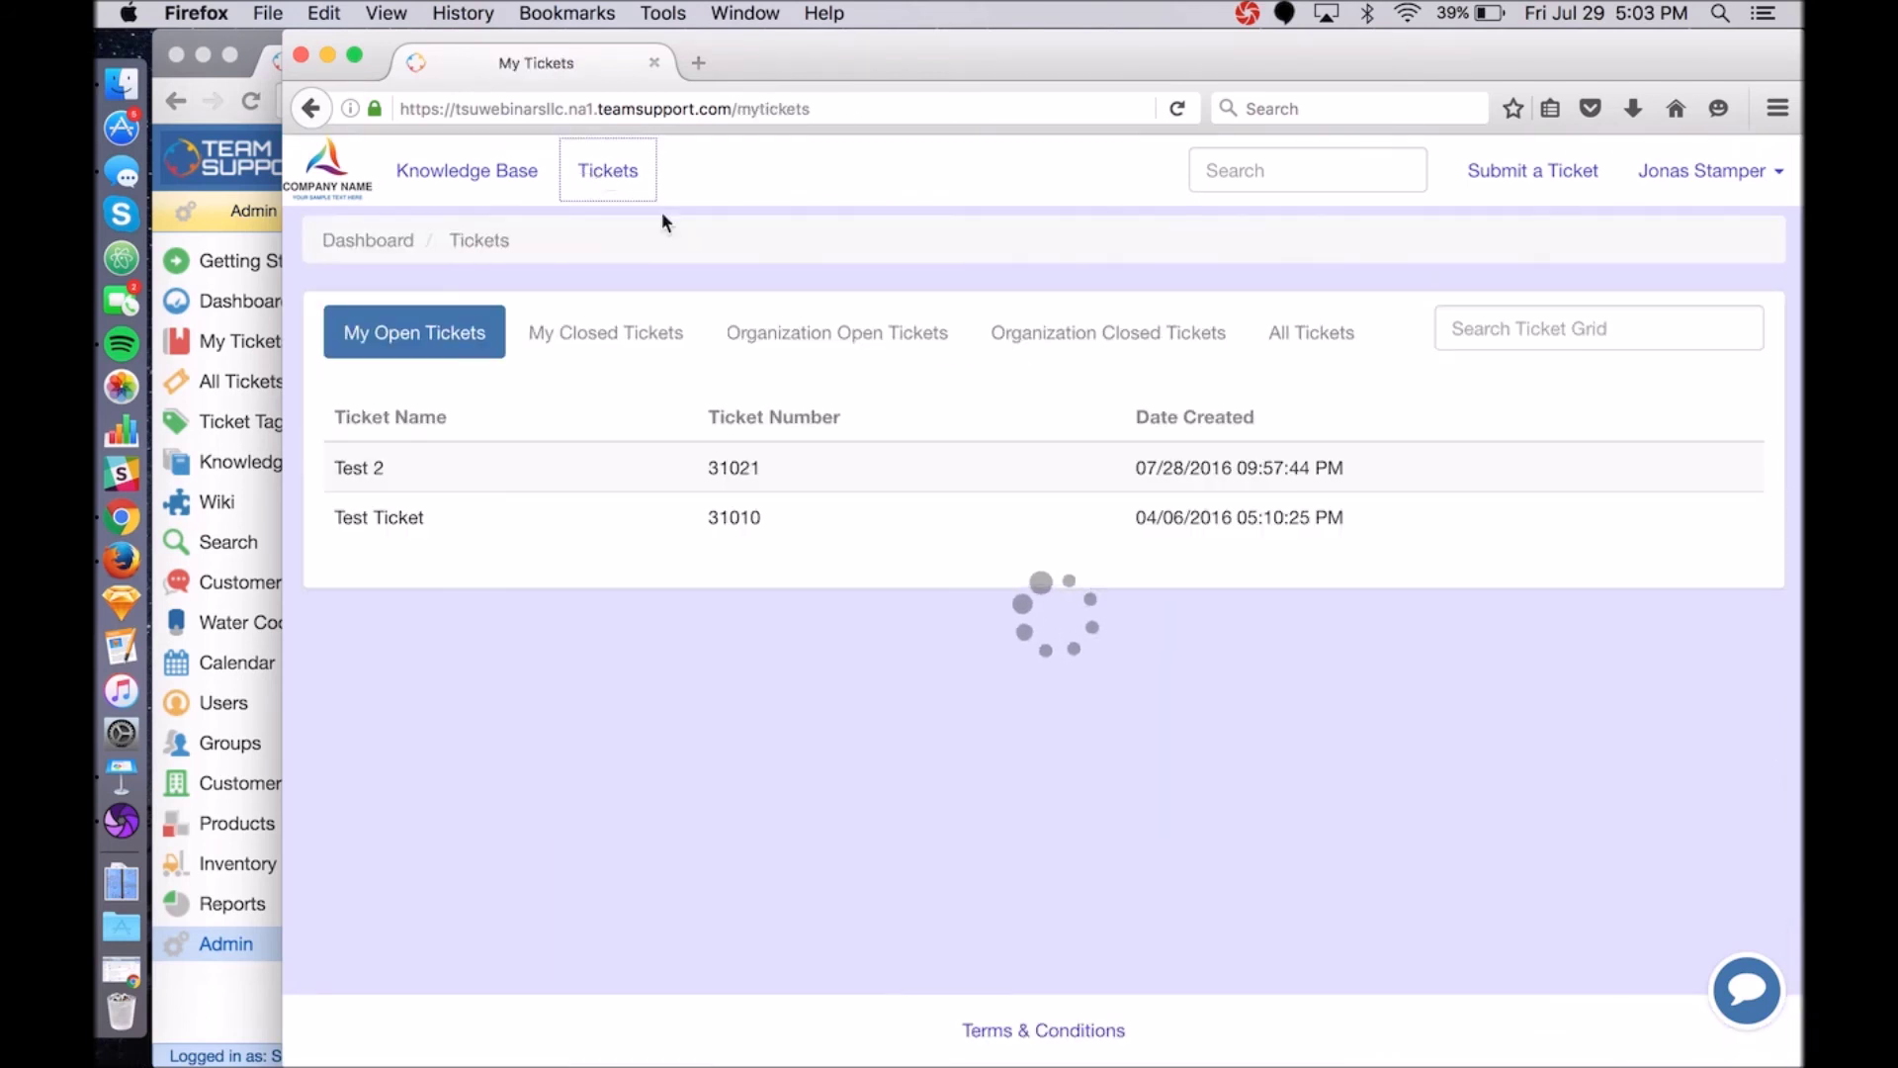
pyautogui.click(821, 333)
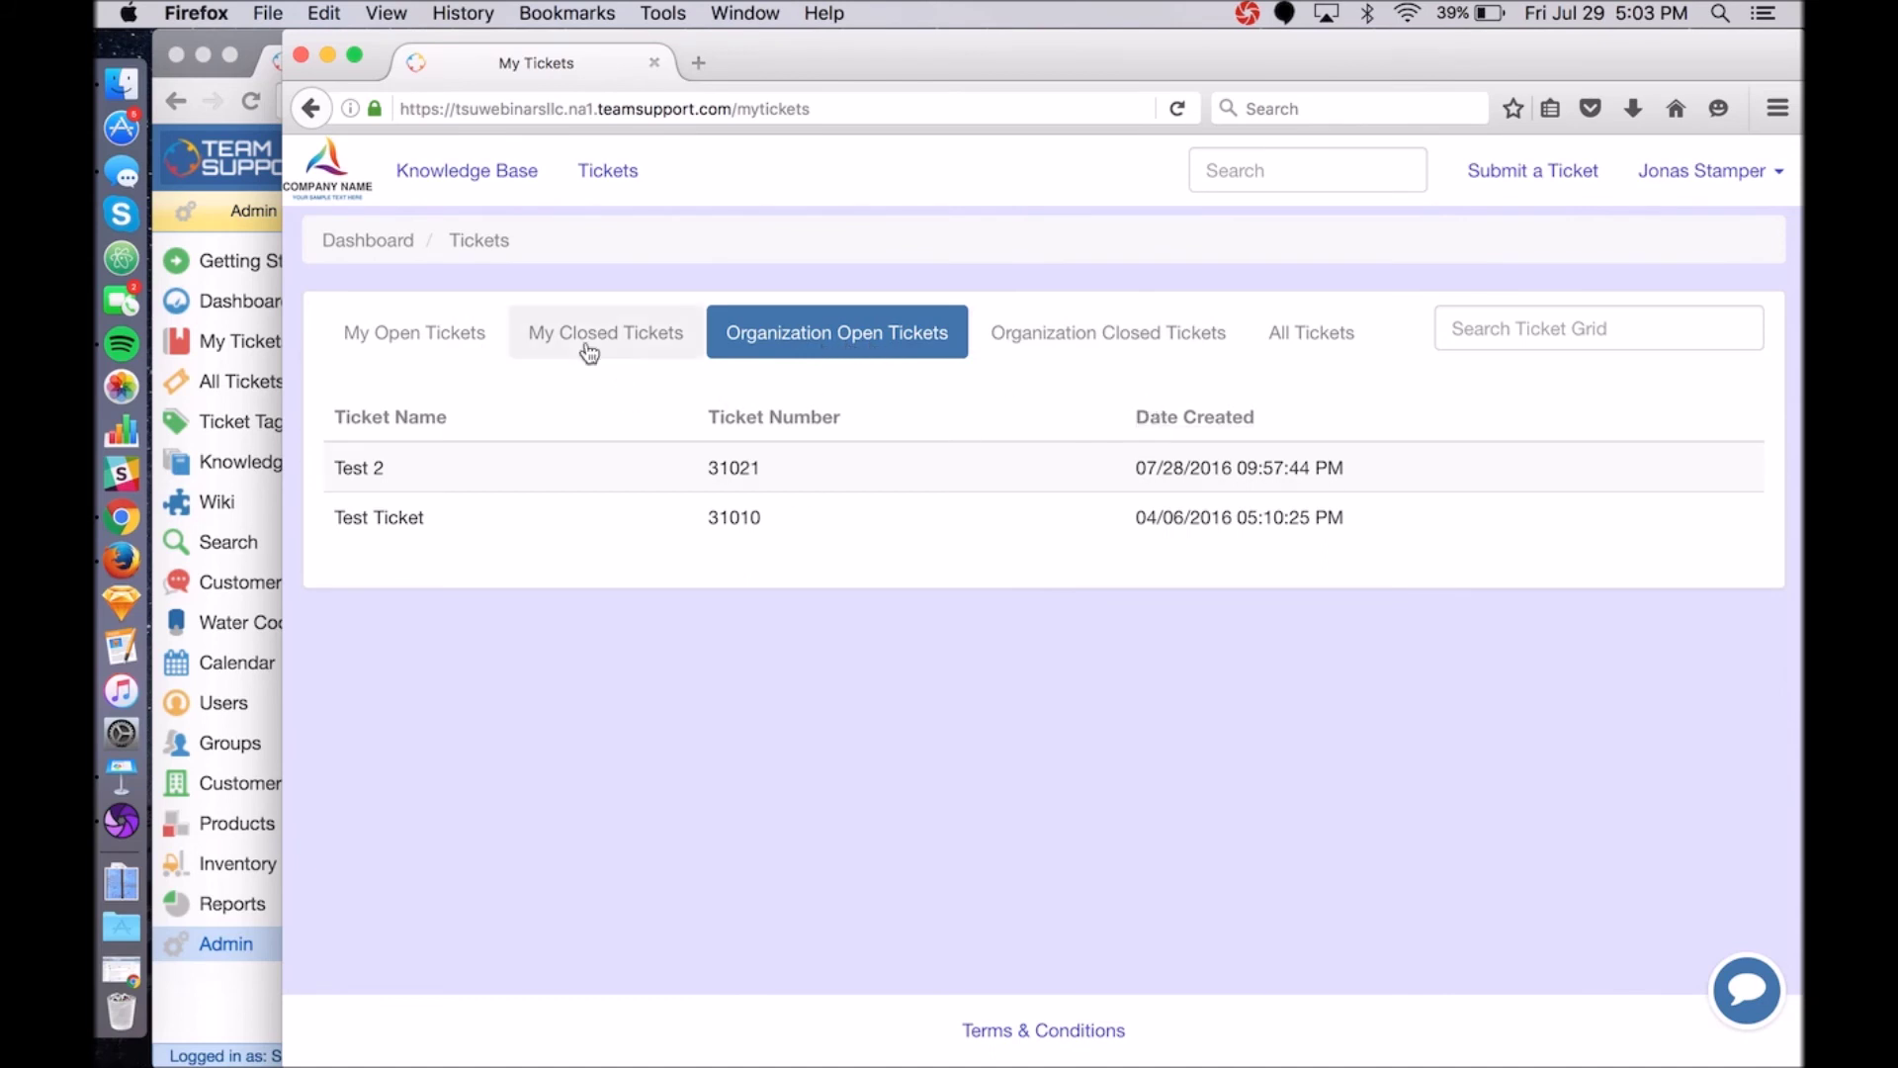
pyautogui.click(1660, 176)
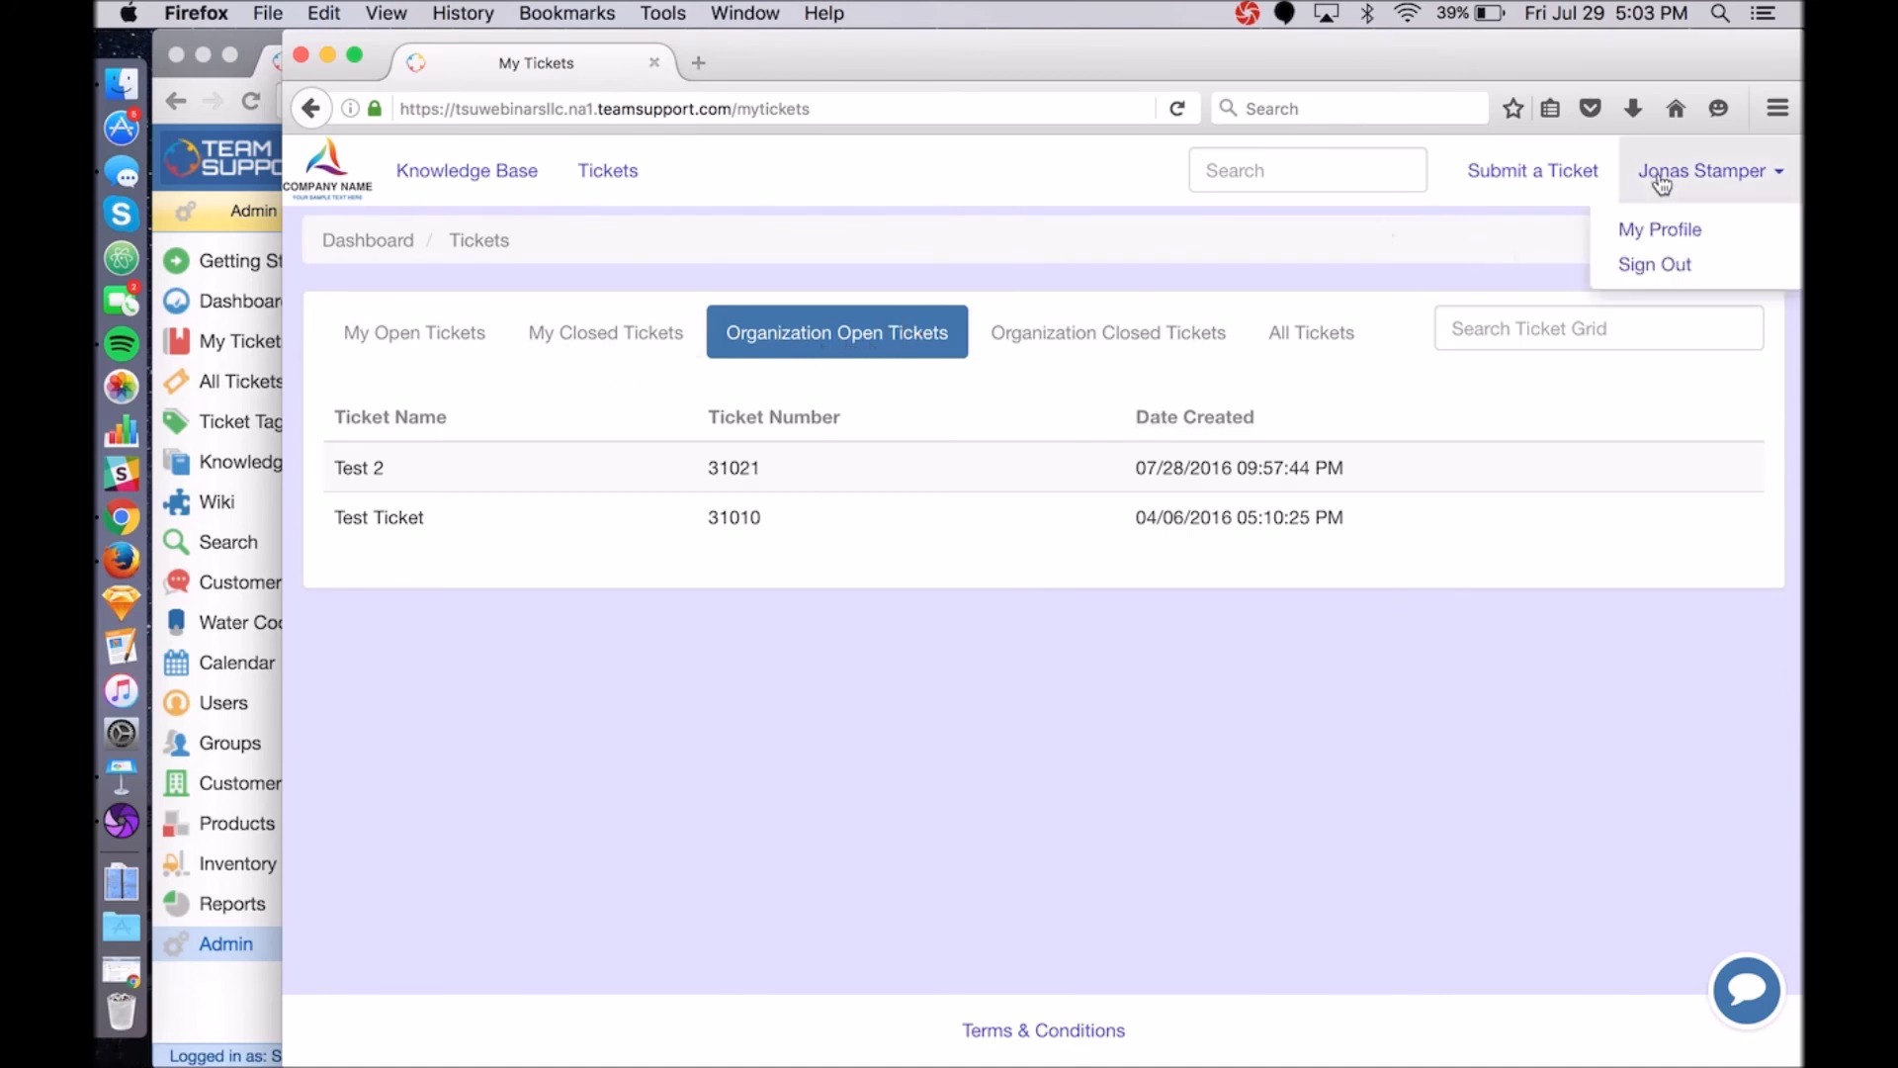
pyautogui.click(1201, 692)
pyautogui.click(1047, 352)
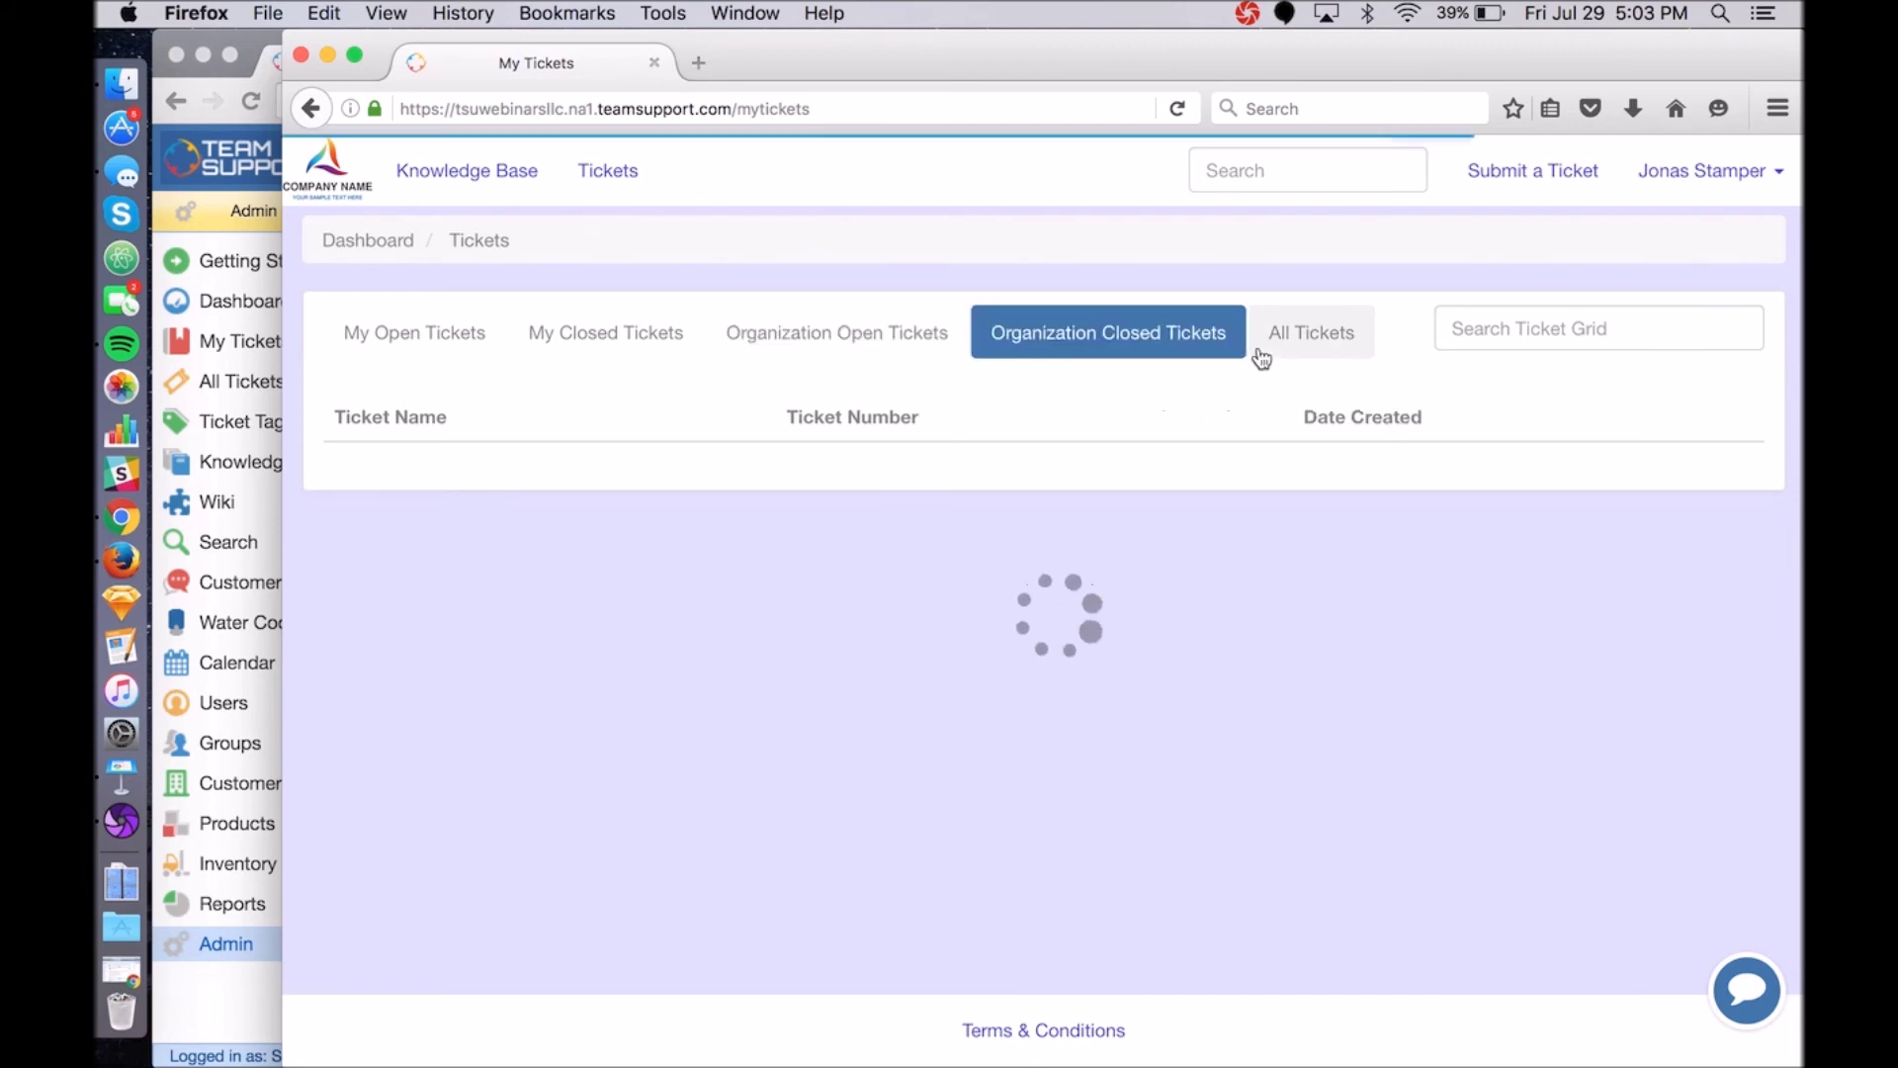
pyautogui.click(1335, 346)
pyautogui.click(845, 355)
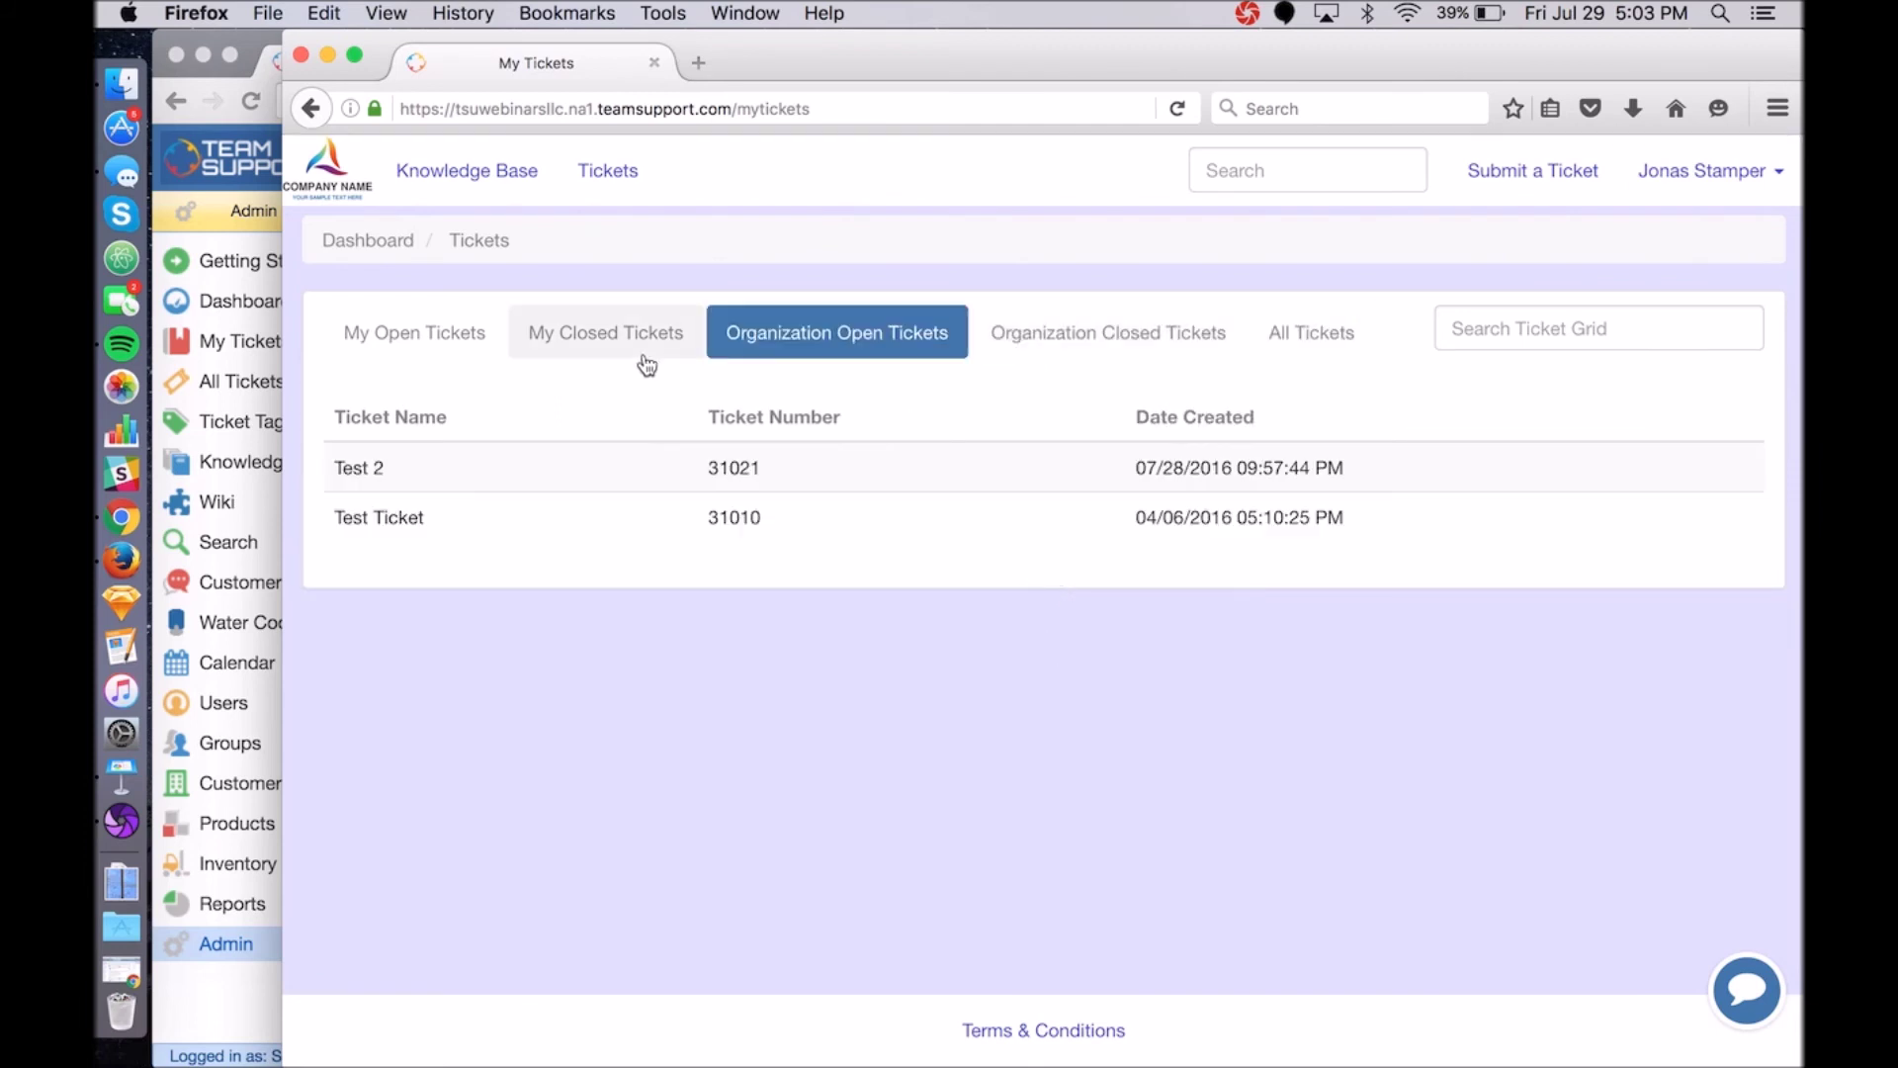
pyautogui.click(407, 331)
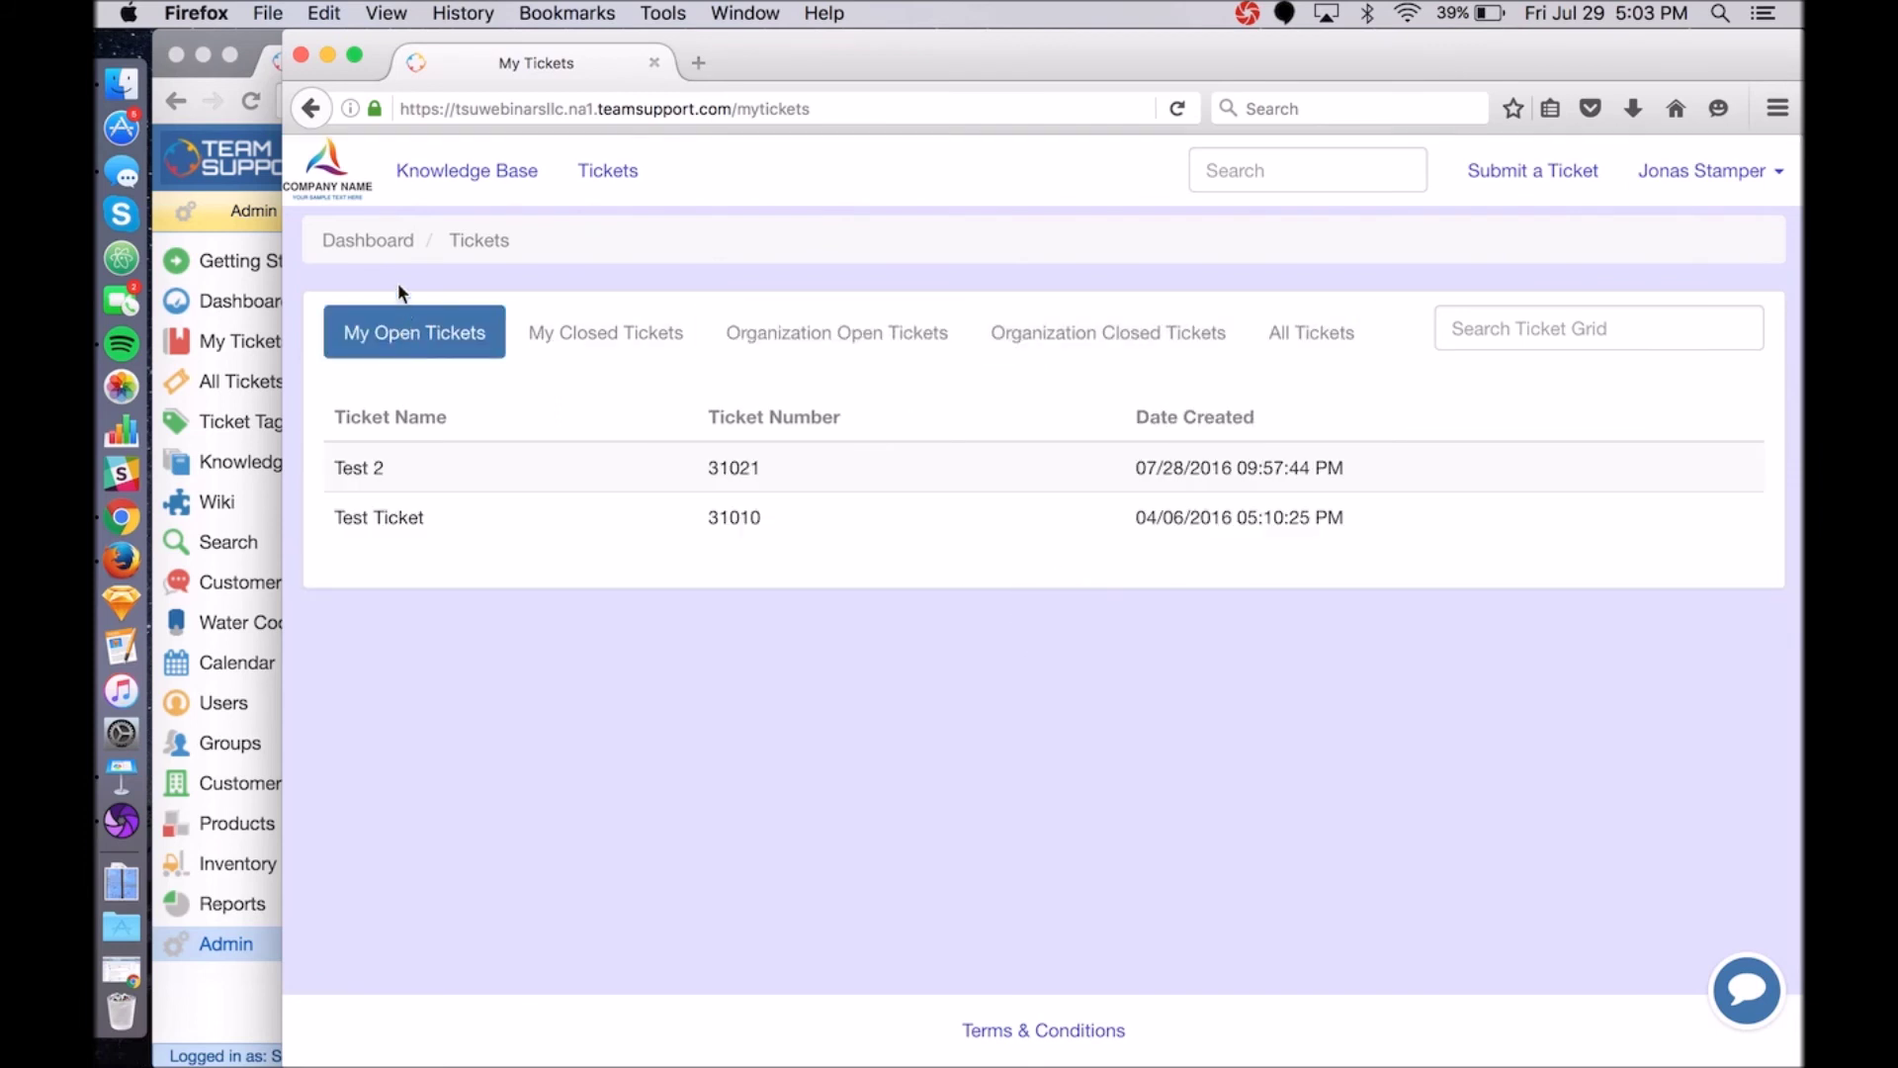
pyautogui.click(267, 51)
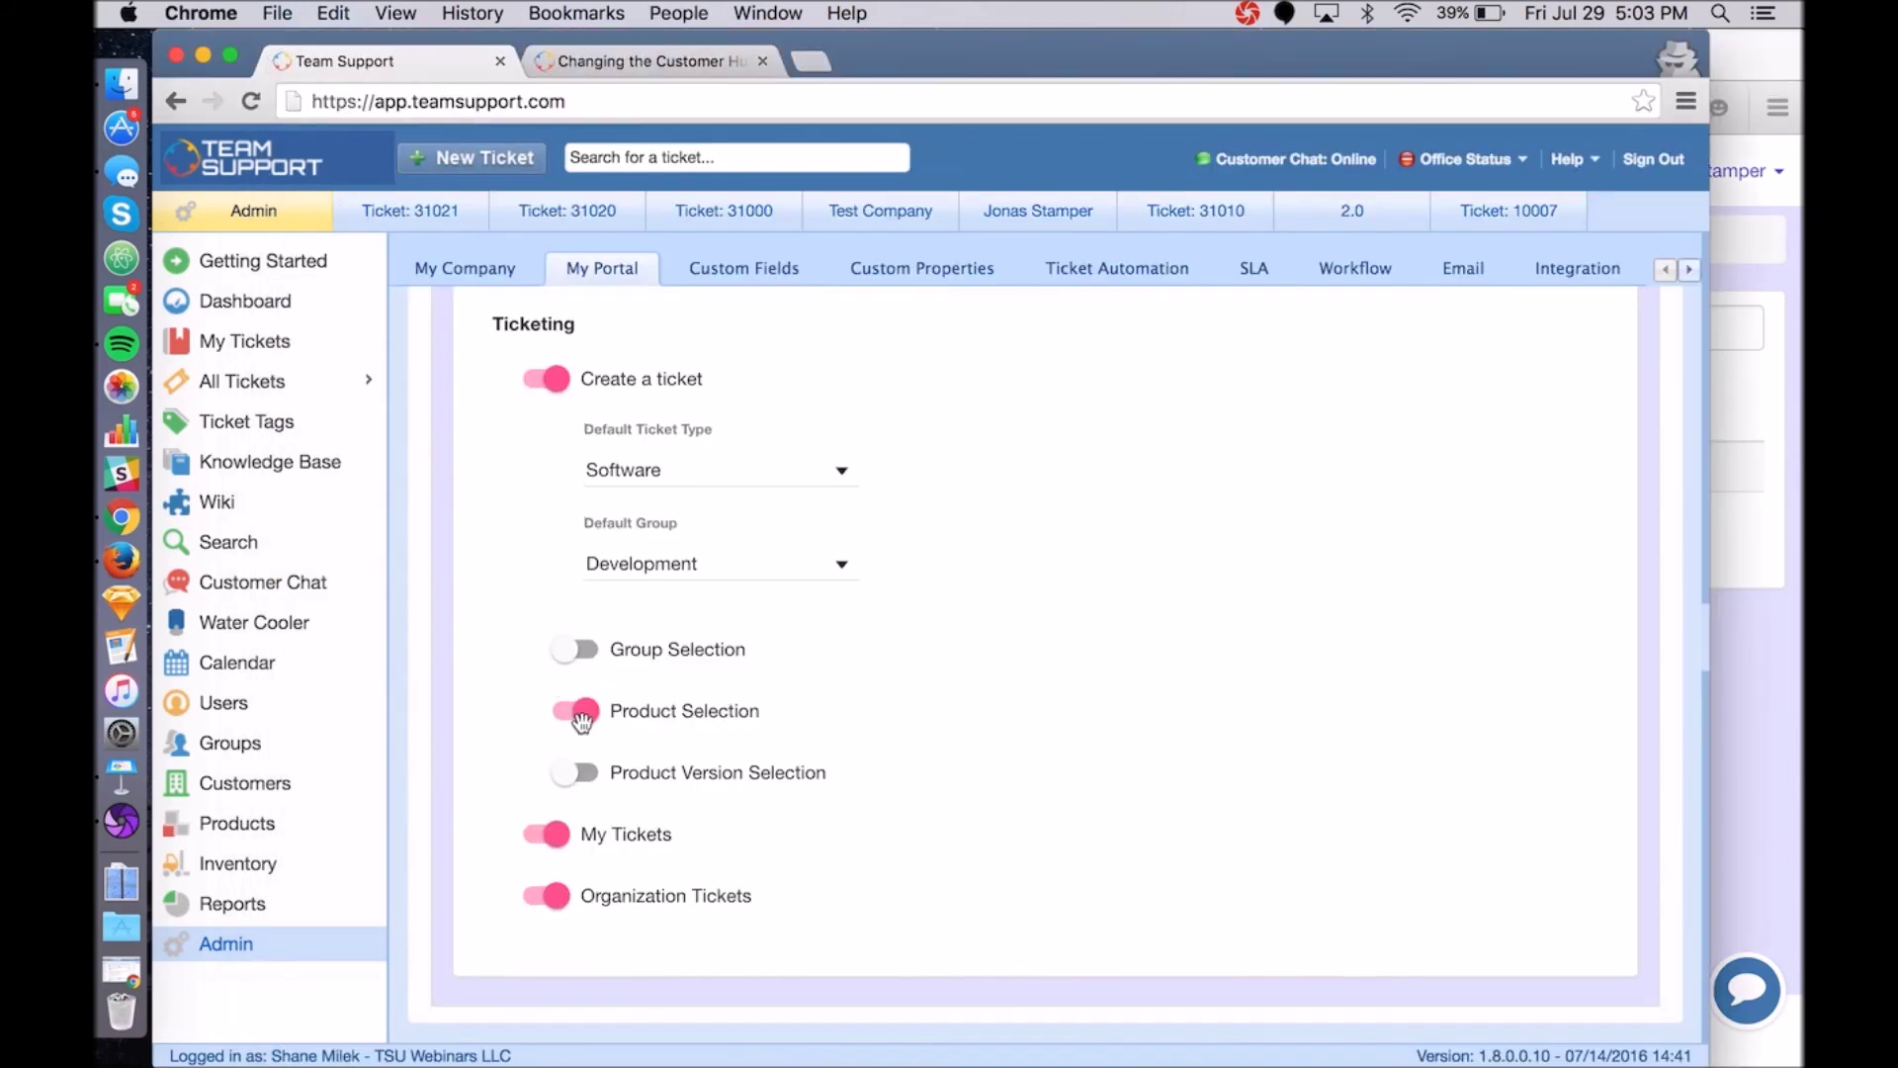
# Look over the Customer Hub settings, then bring up the portal's My Open Tickets list in Firefox.
pyautogui.scroll(20, 582, 722)
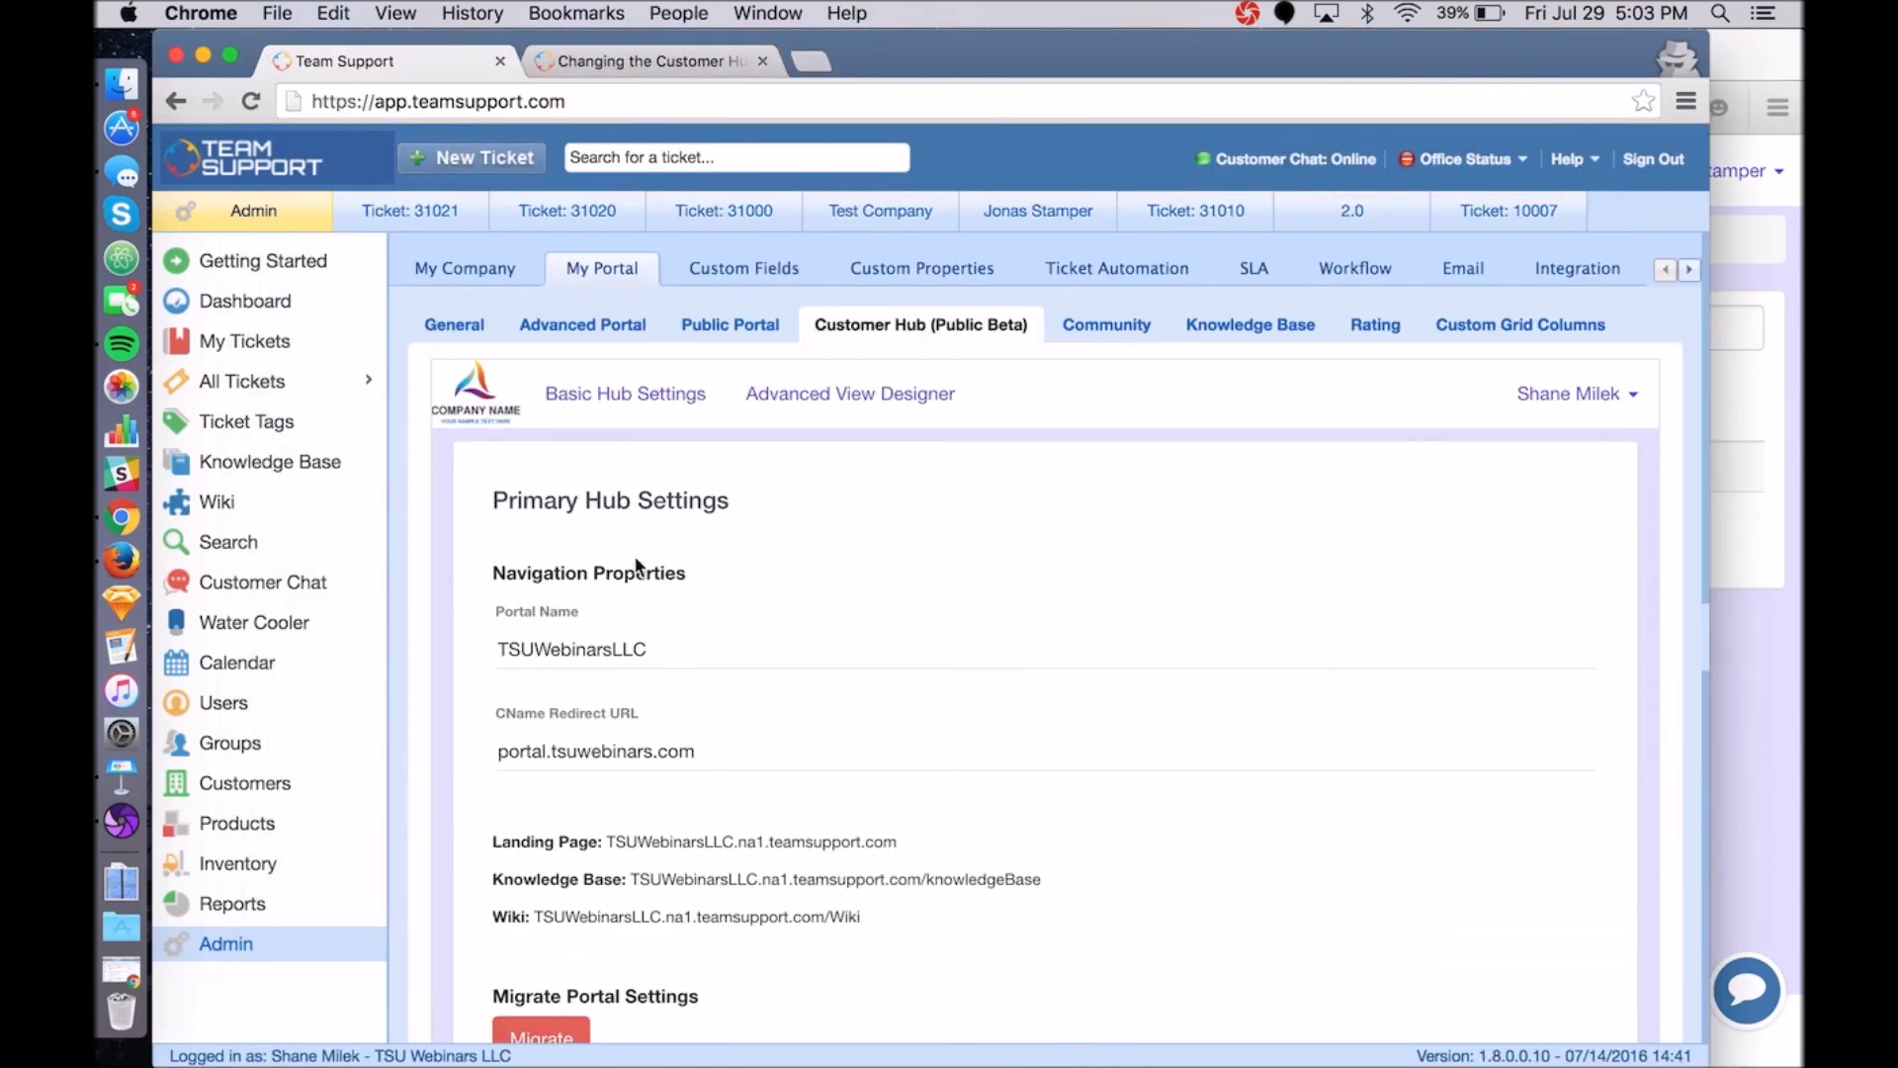
pyautogui.click(1248, 14)
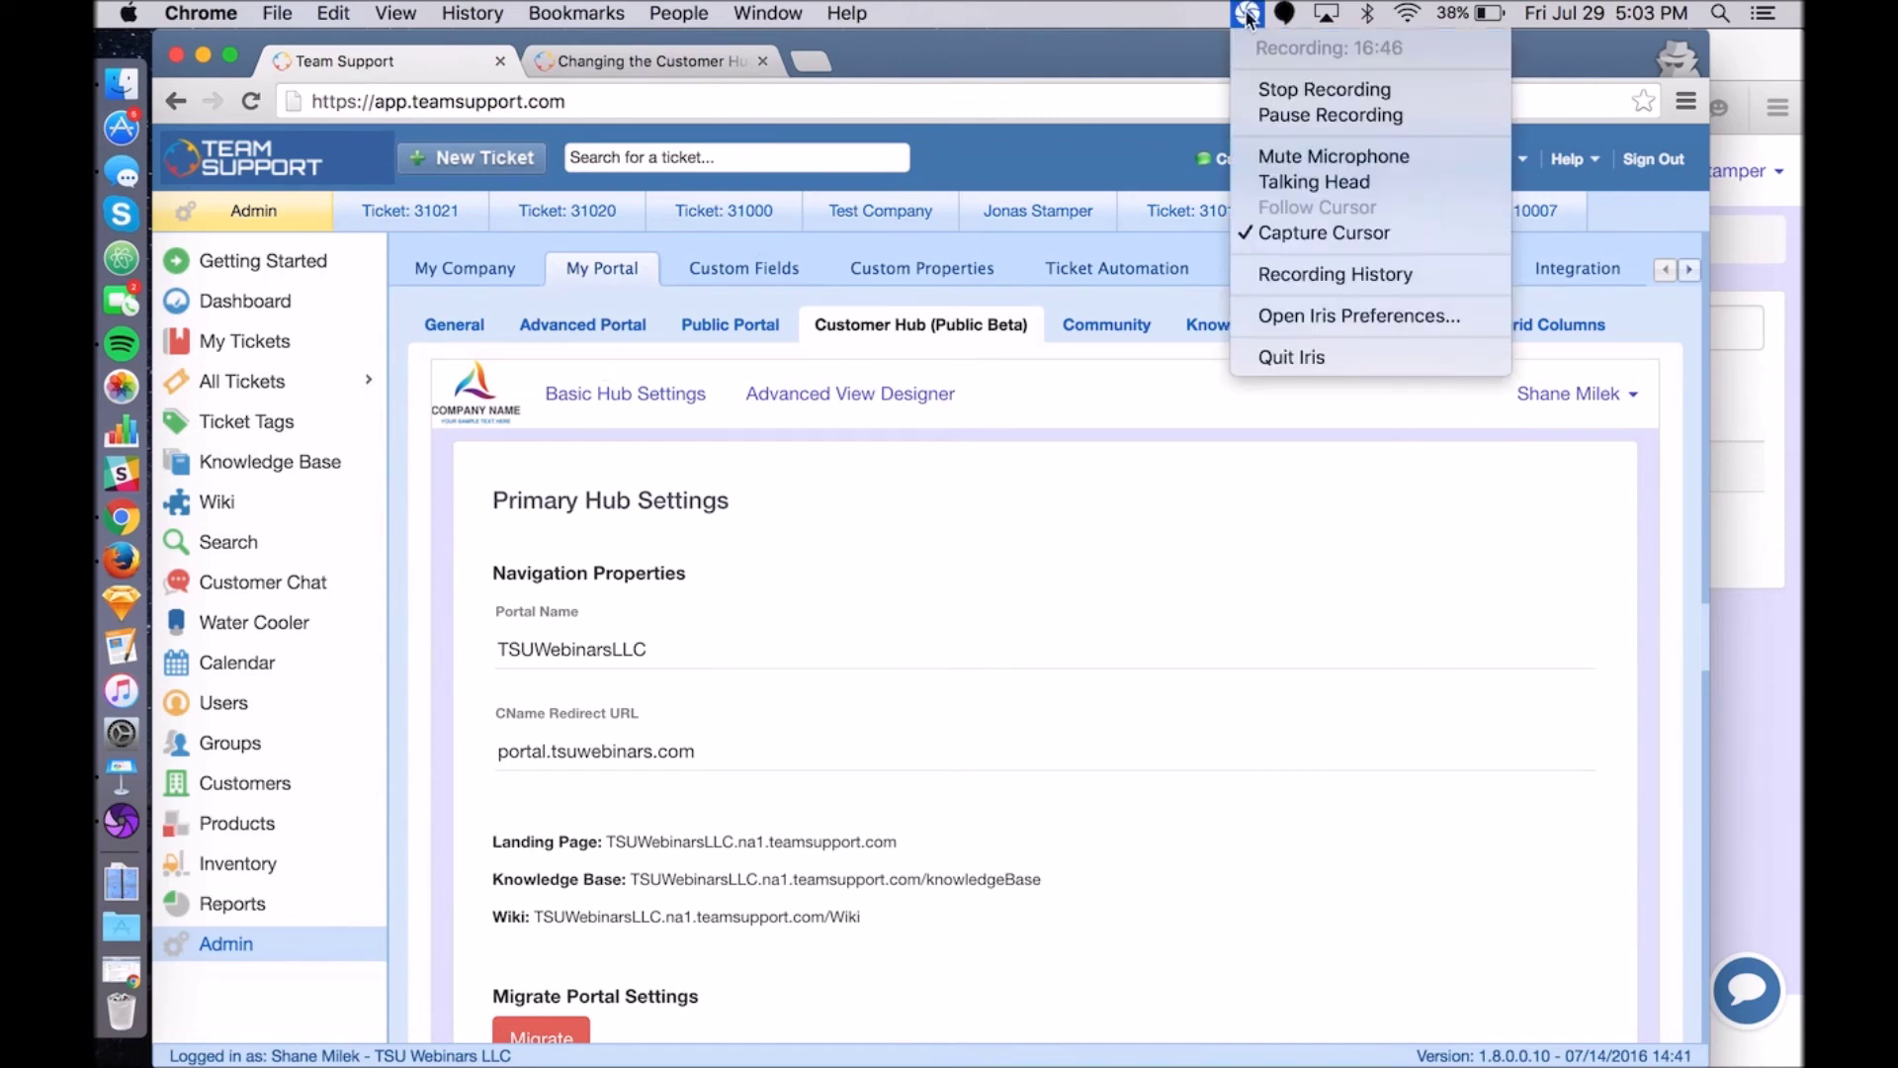
pyautogui.click(1278, 110)
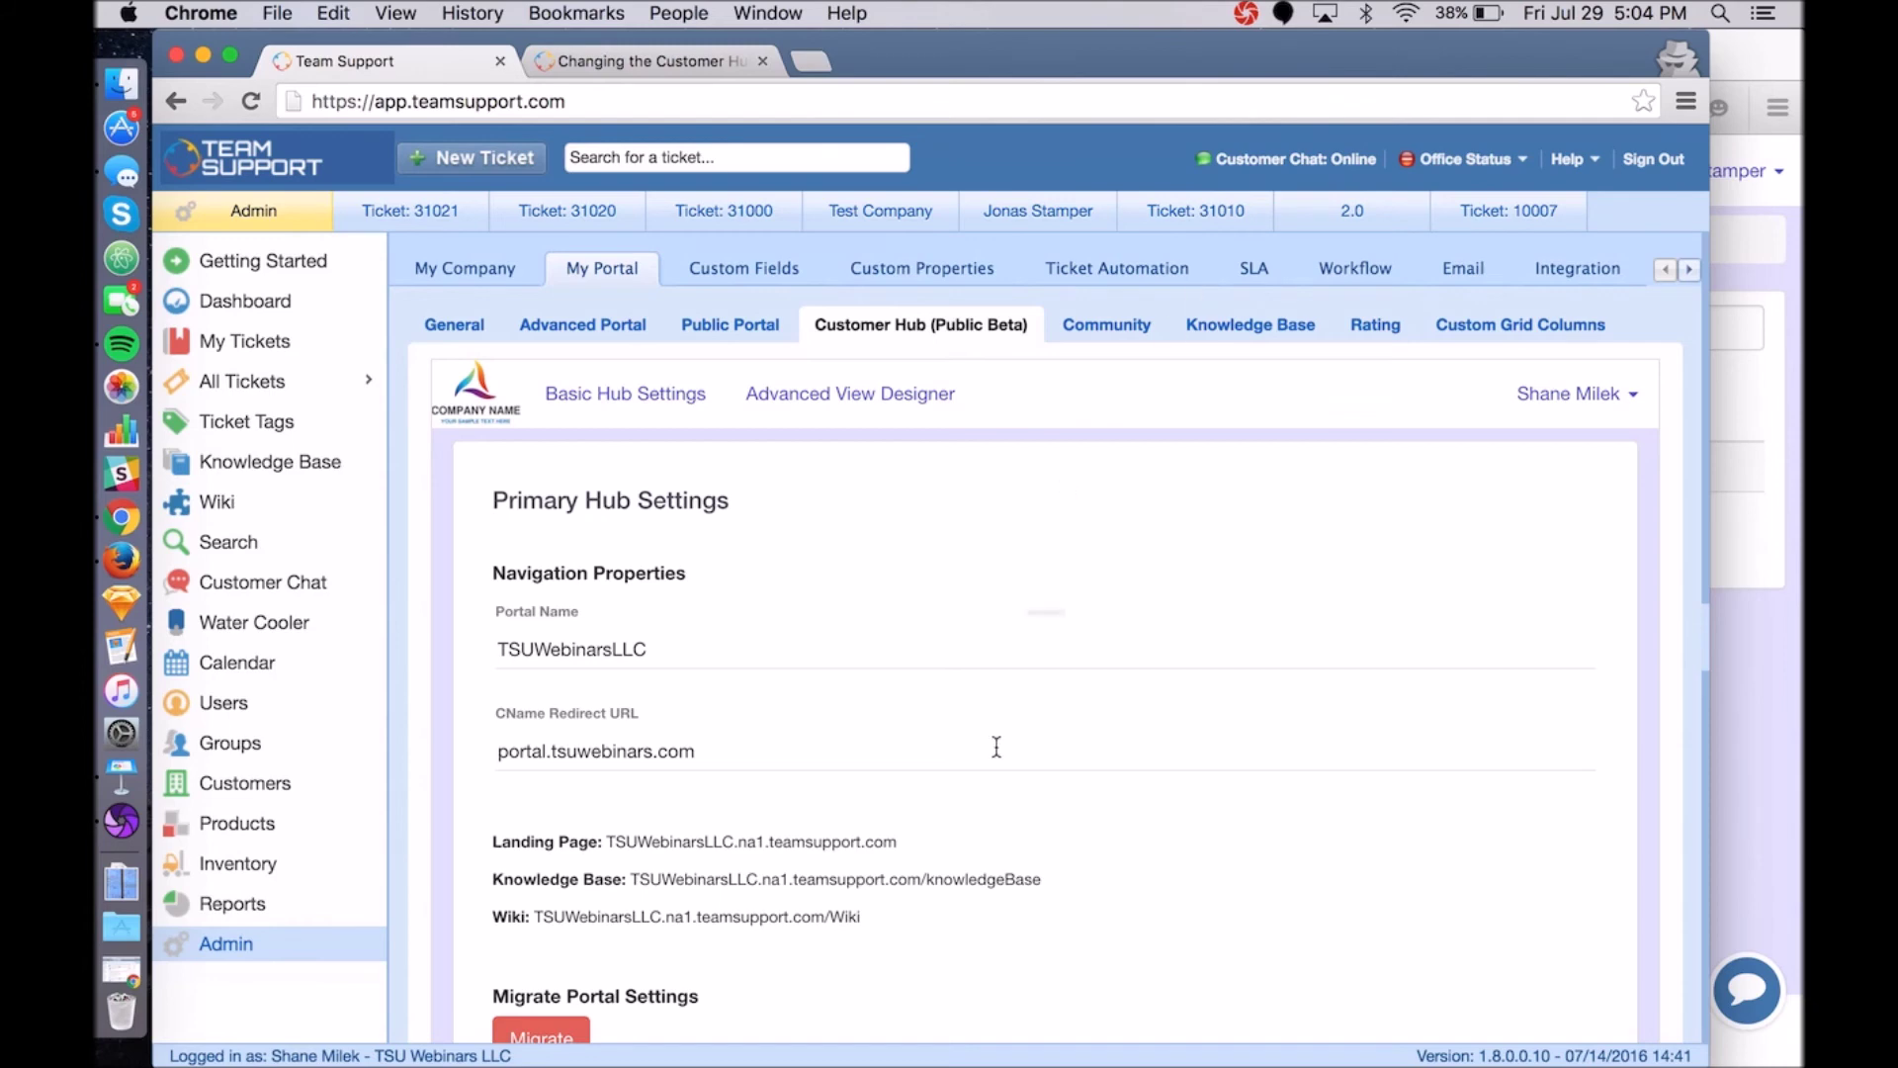
pyautogui.scroll(-5, 1218, 583)
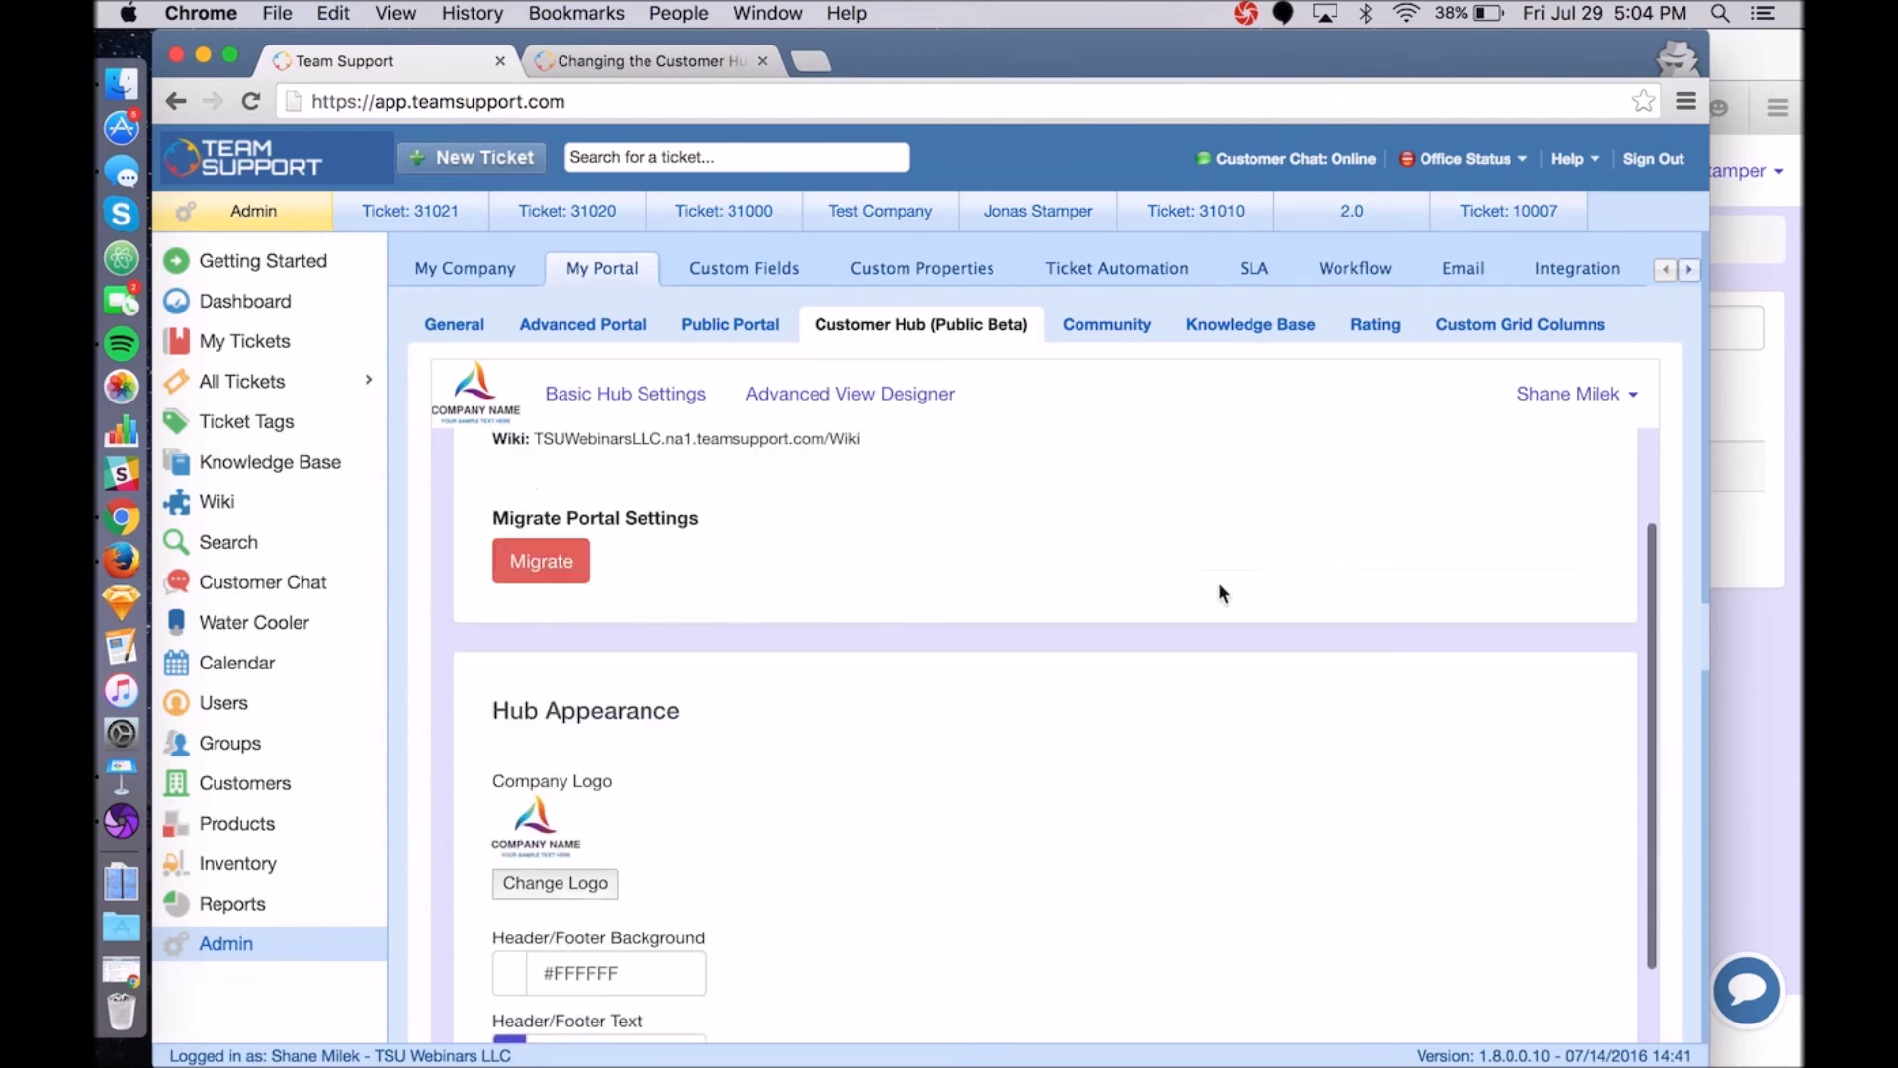
pyautogui.scroll(-15, 1218, 583)
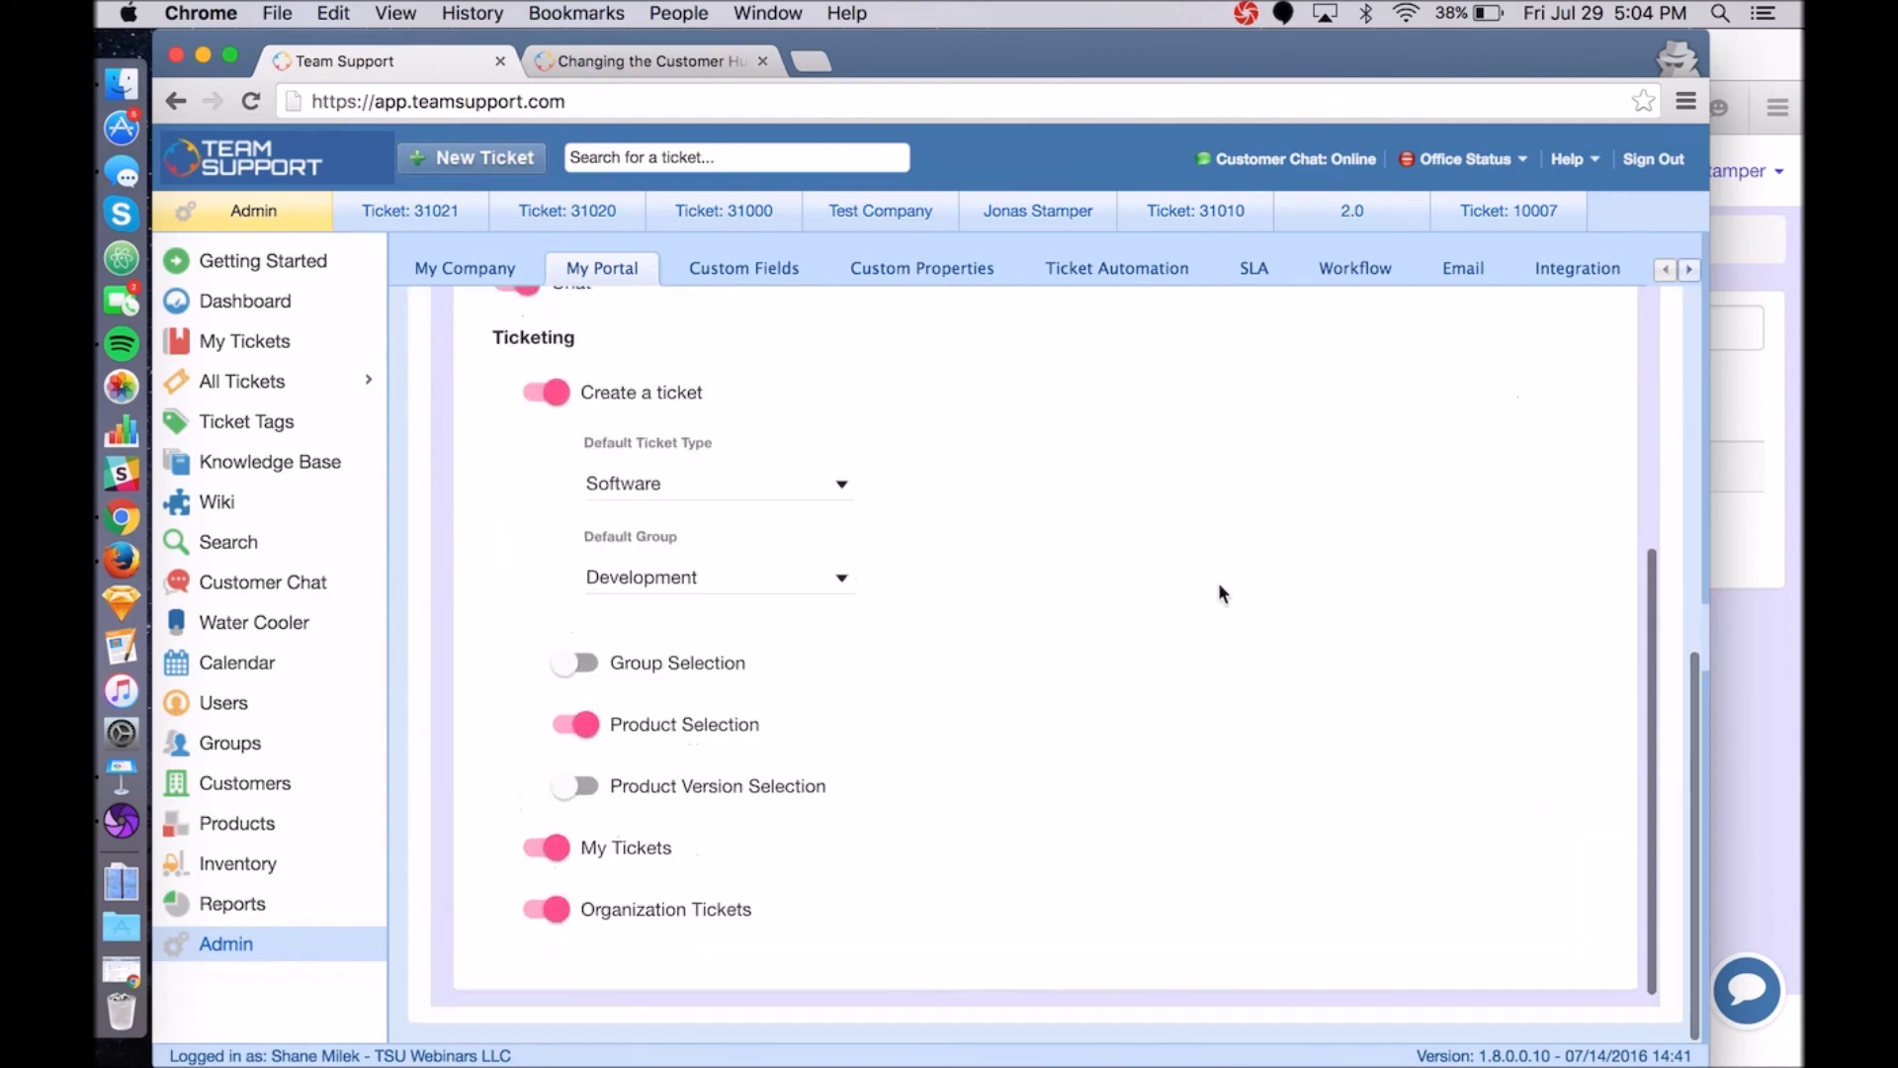
pyautogui.scroll(12, 1217, 590)
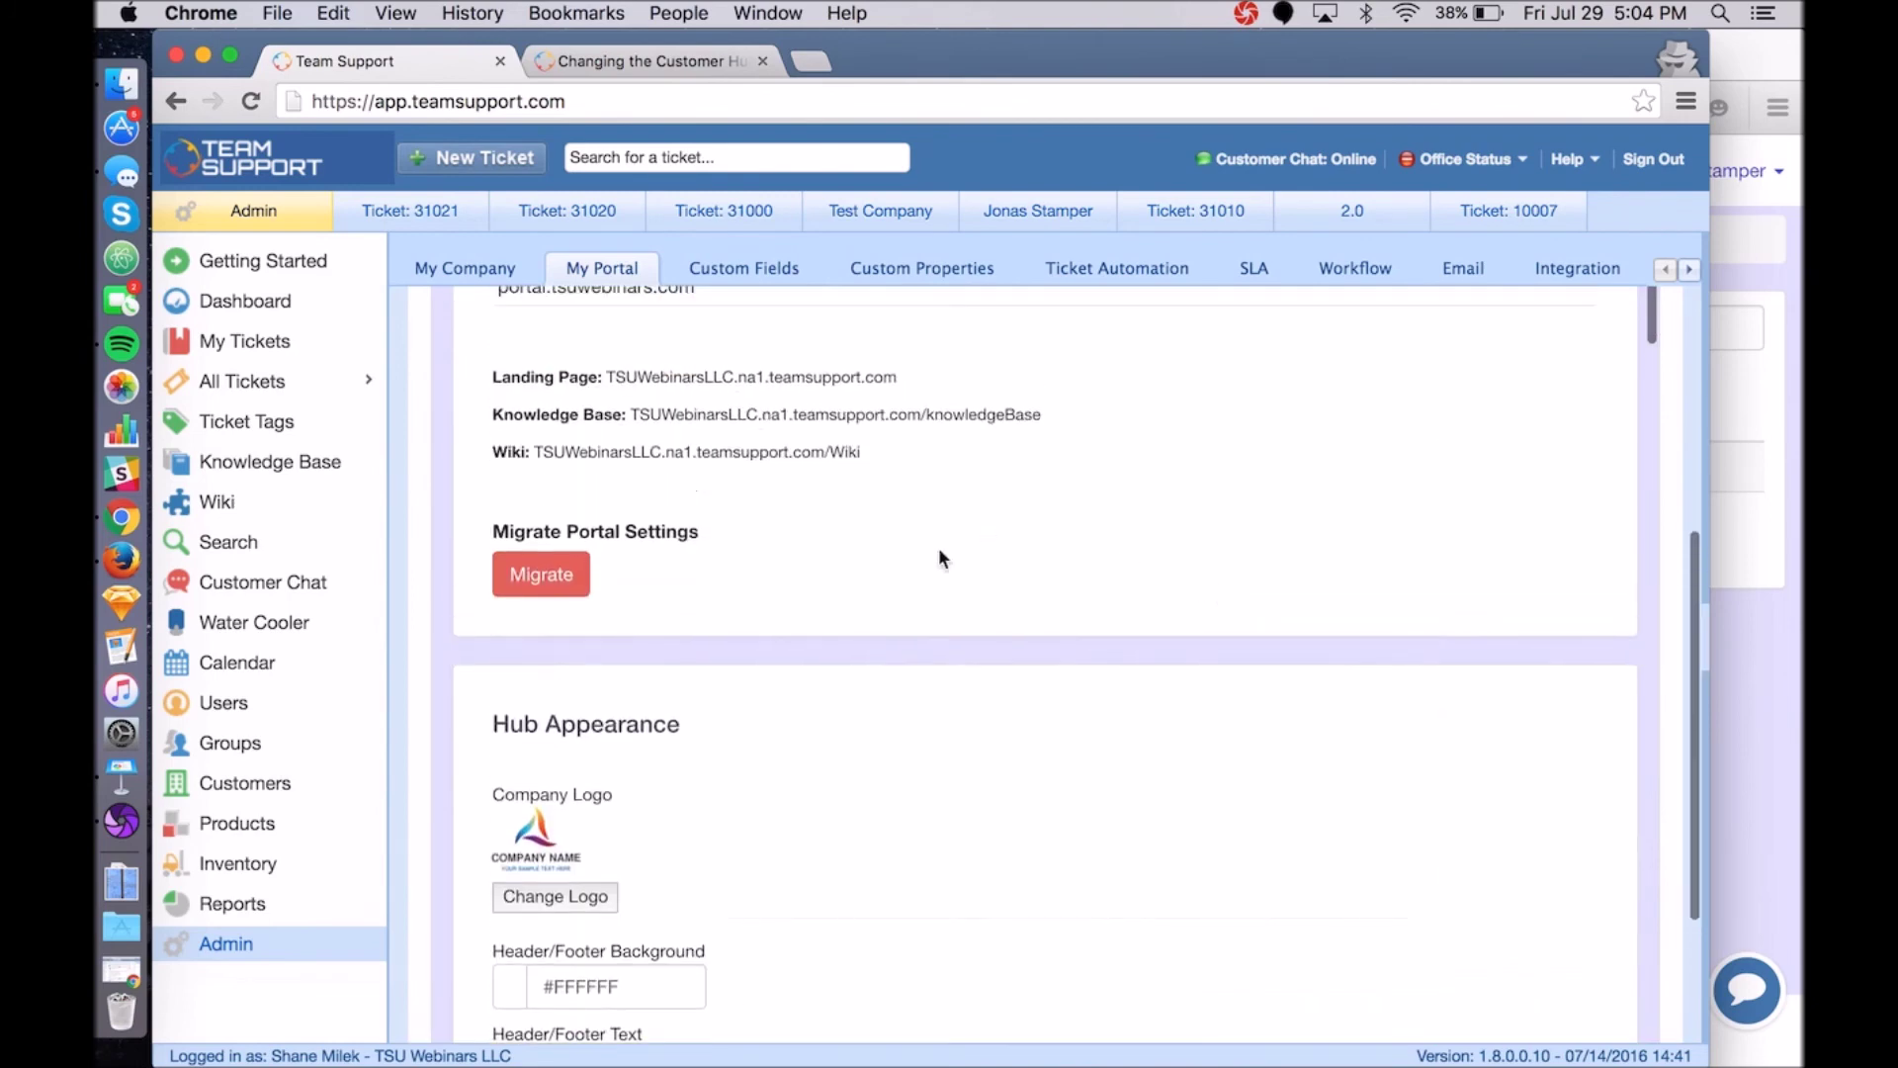
pyautogui.scroll(5, 939, 558)
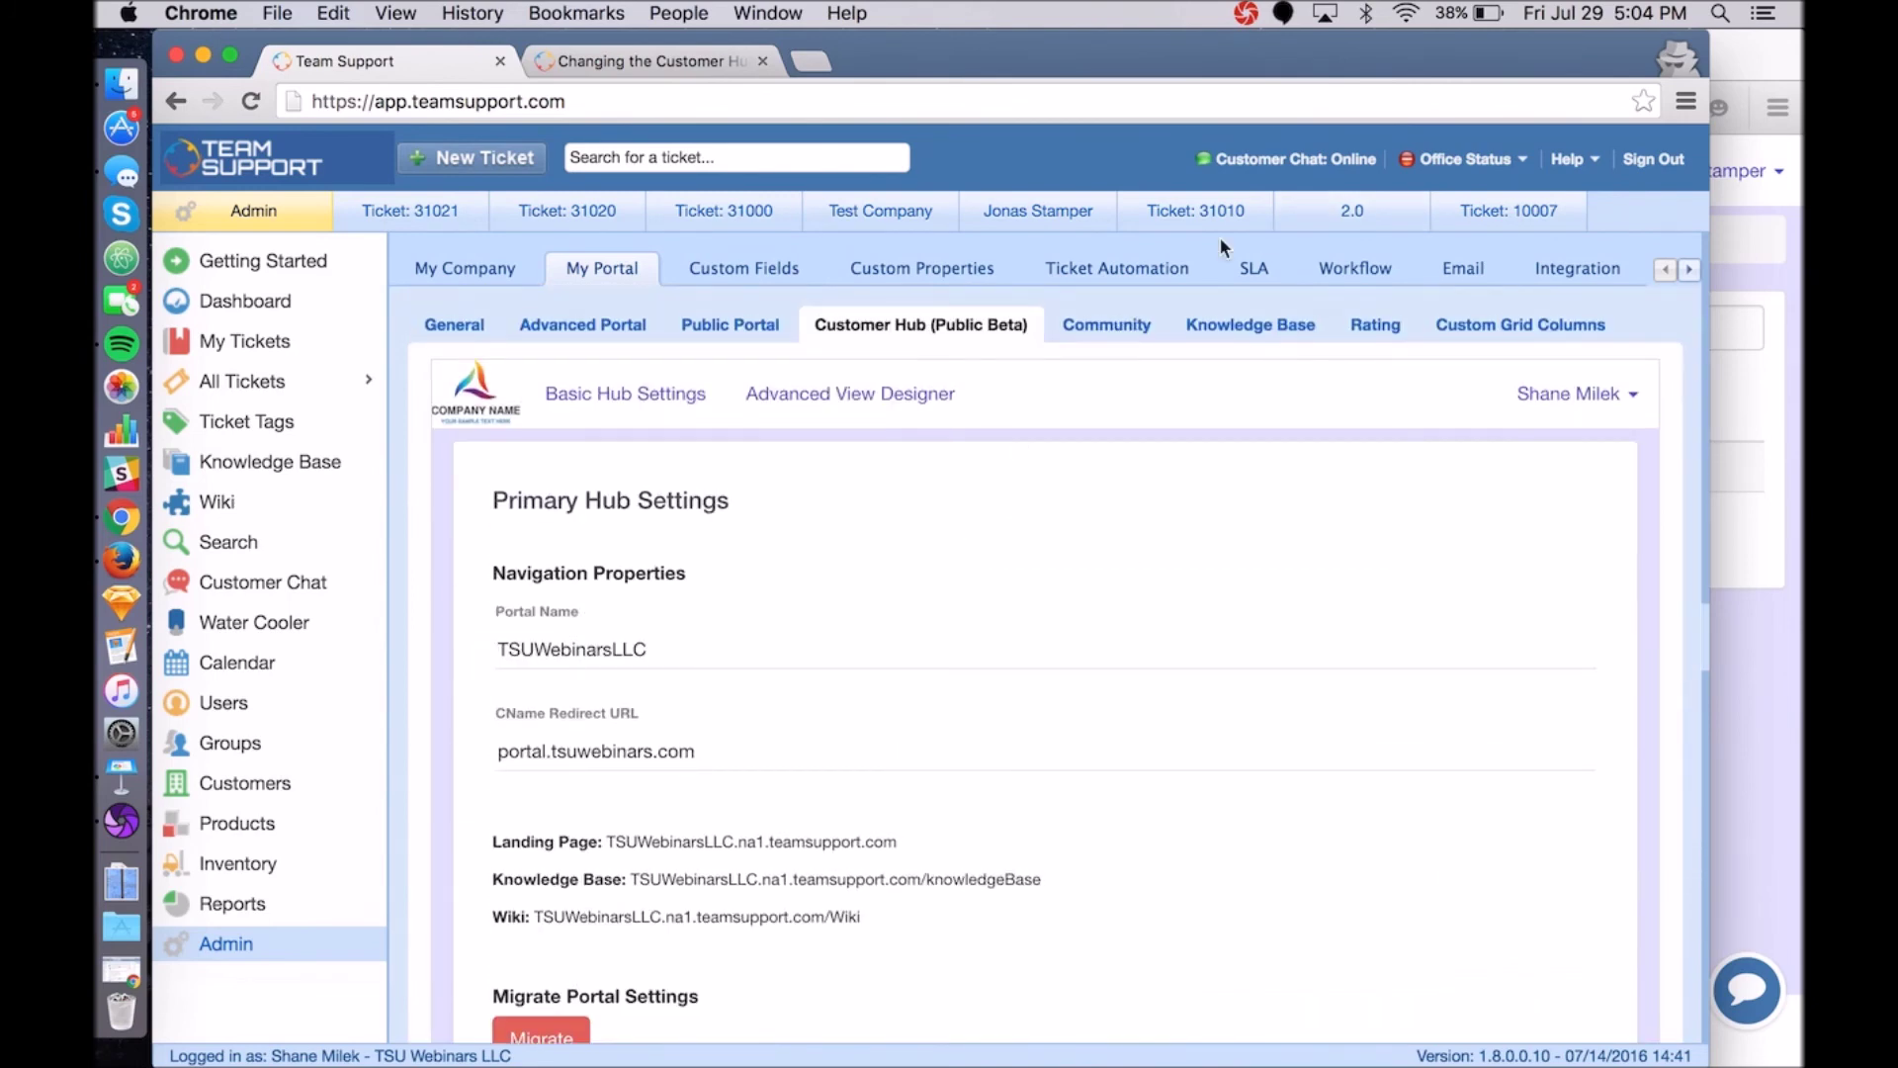
pyautogui.click(1757, 597)
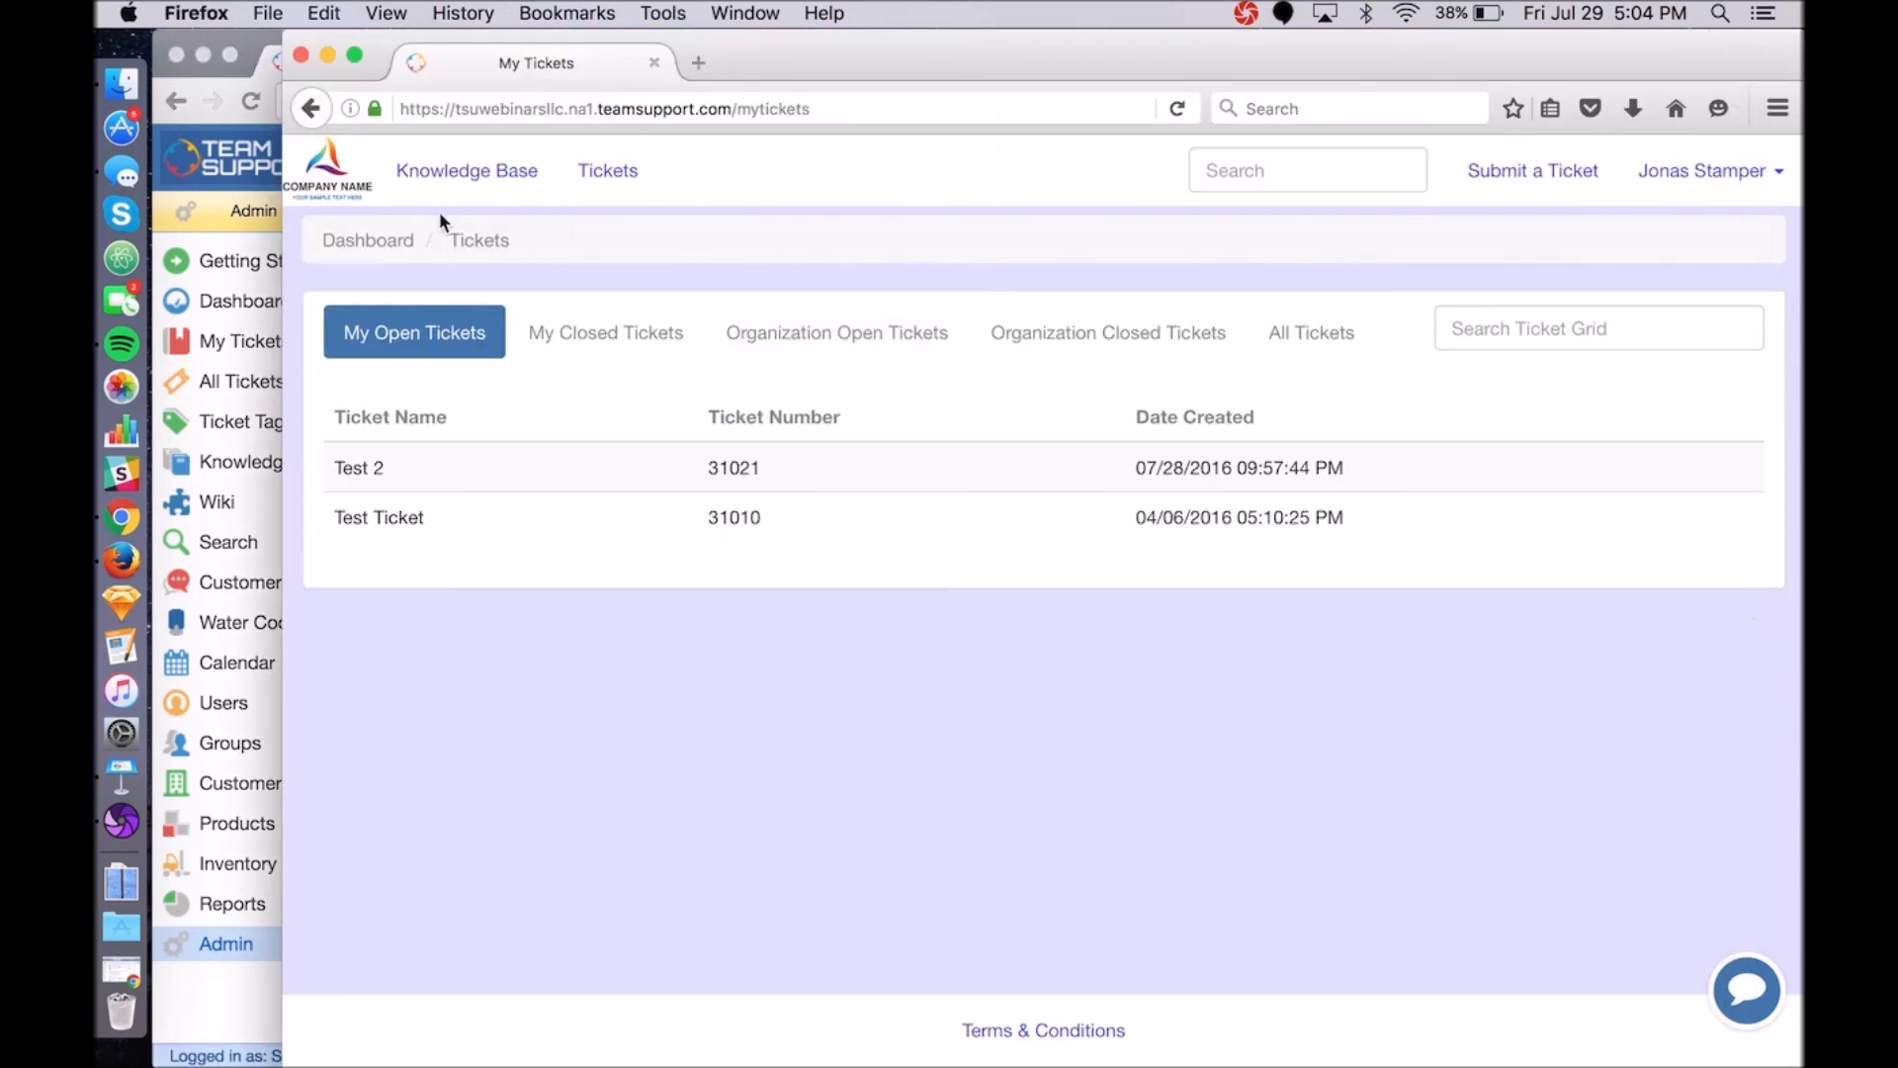
# From the portal dashboard, go to Tickets and list All Tickets, showing 31021 and 31010.
pyautogui.click(381, 241)
pyautogui.click(652, 173)
pyautogui.click(1338, 332)
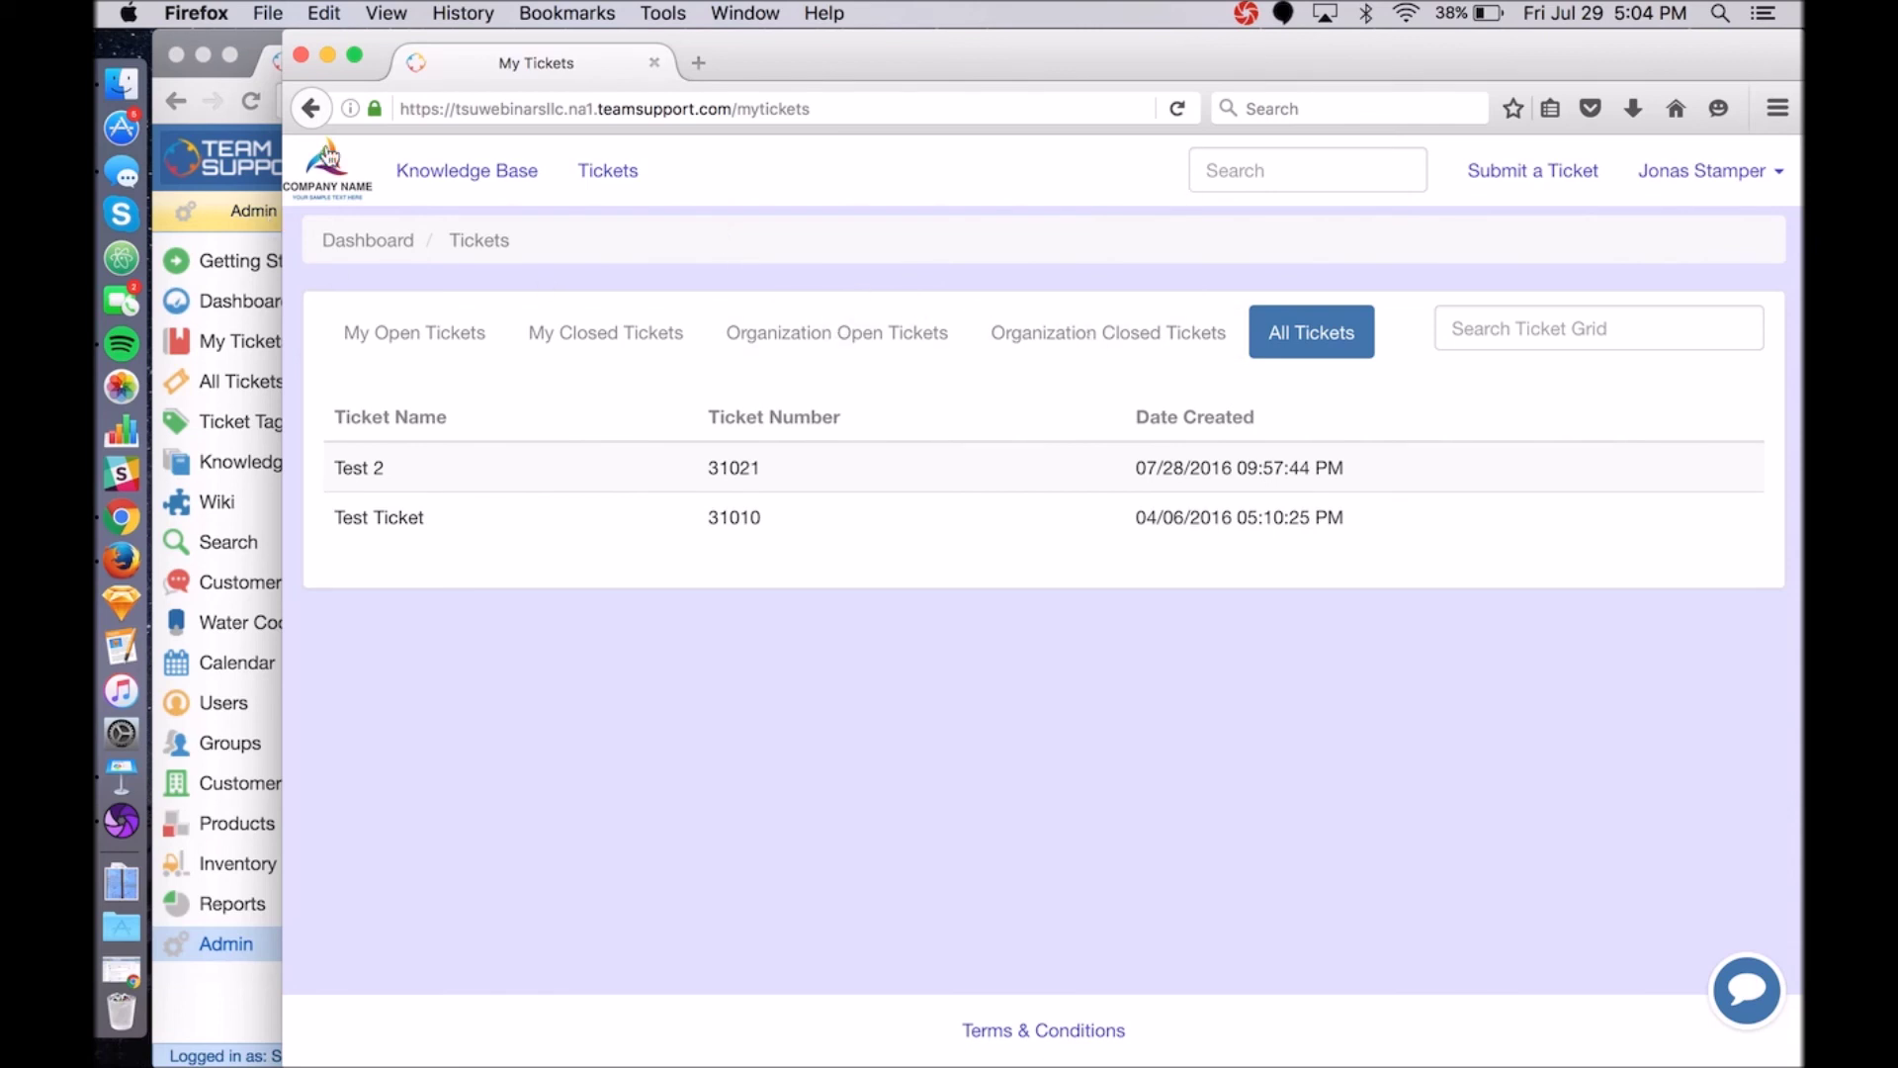
# Return to the dashboard via the logo and show all tickets in the Tickets grid again.
pyautogui.click(330, 155)
pyautogui.click(599, 176)
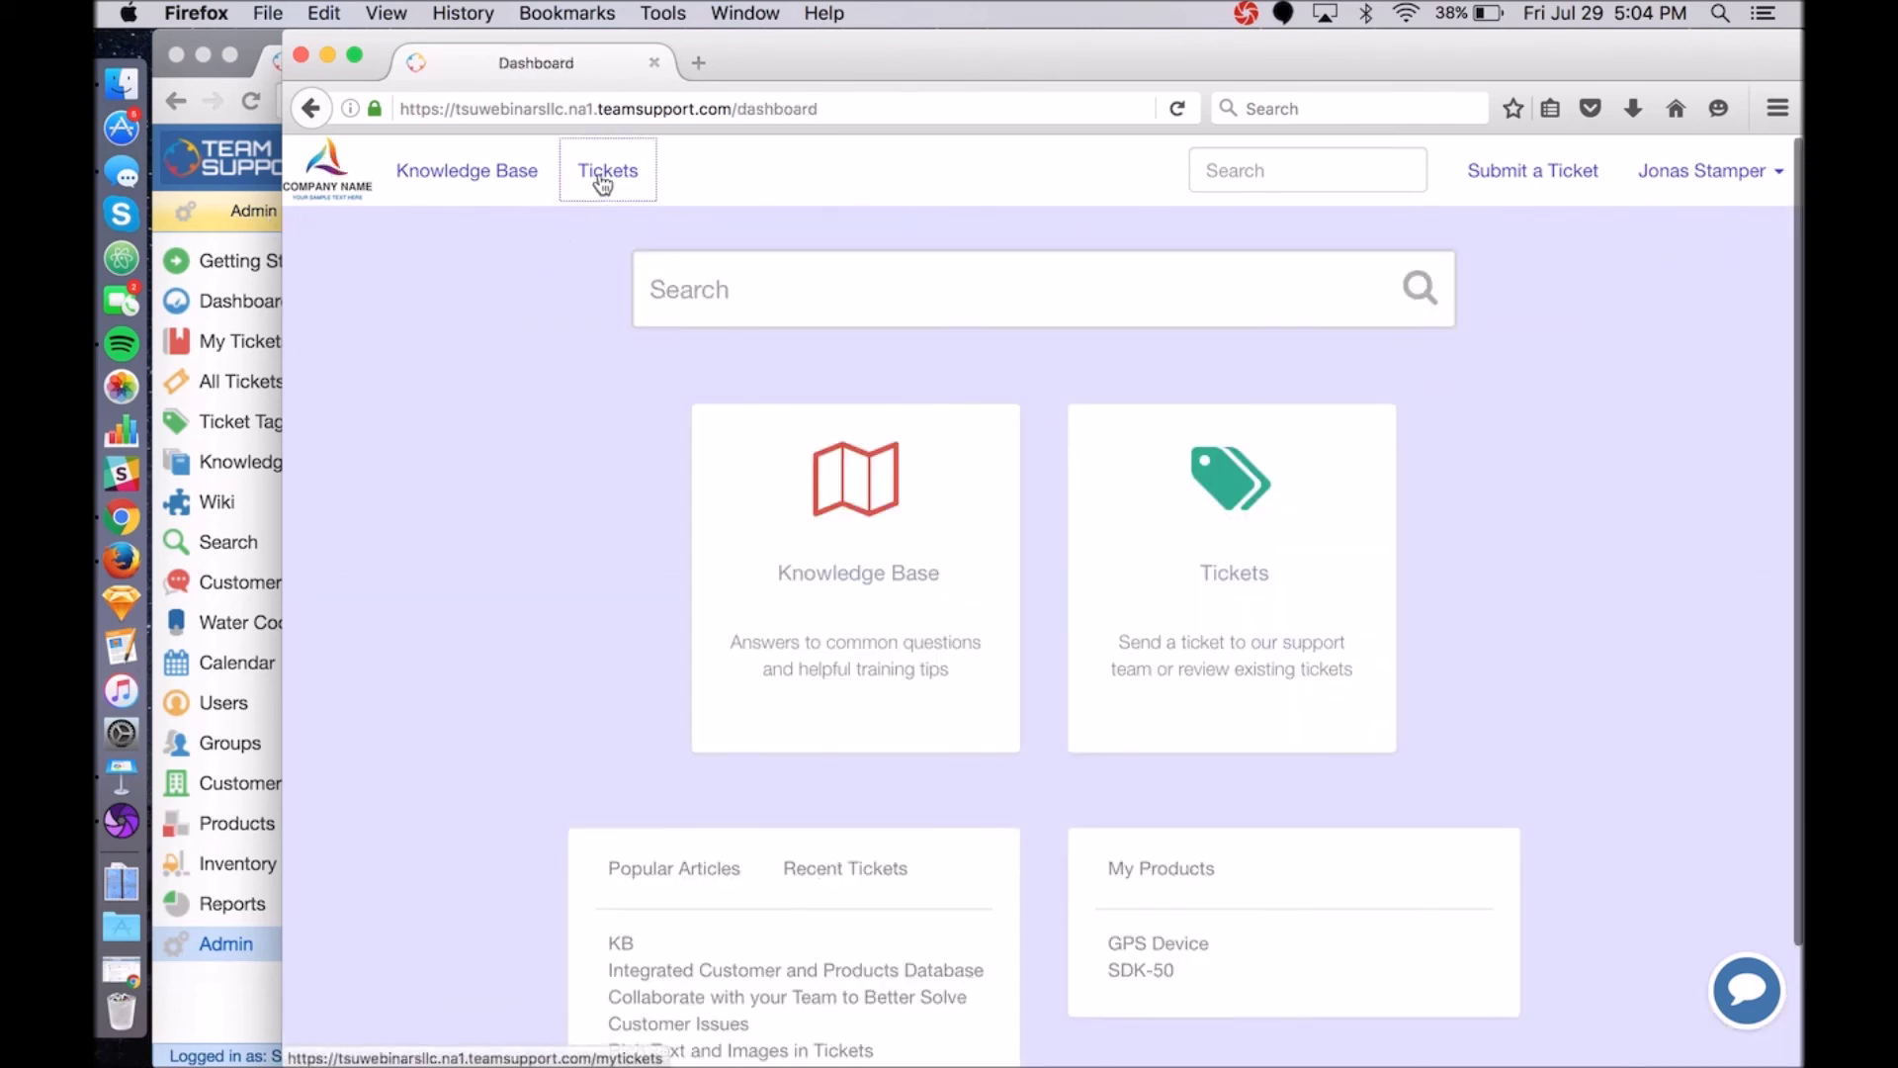
pyautogui.click(1481, 331)
pyautogui.click(1319, 346)
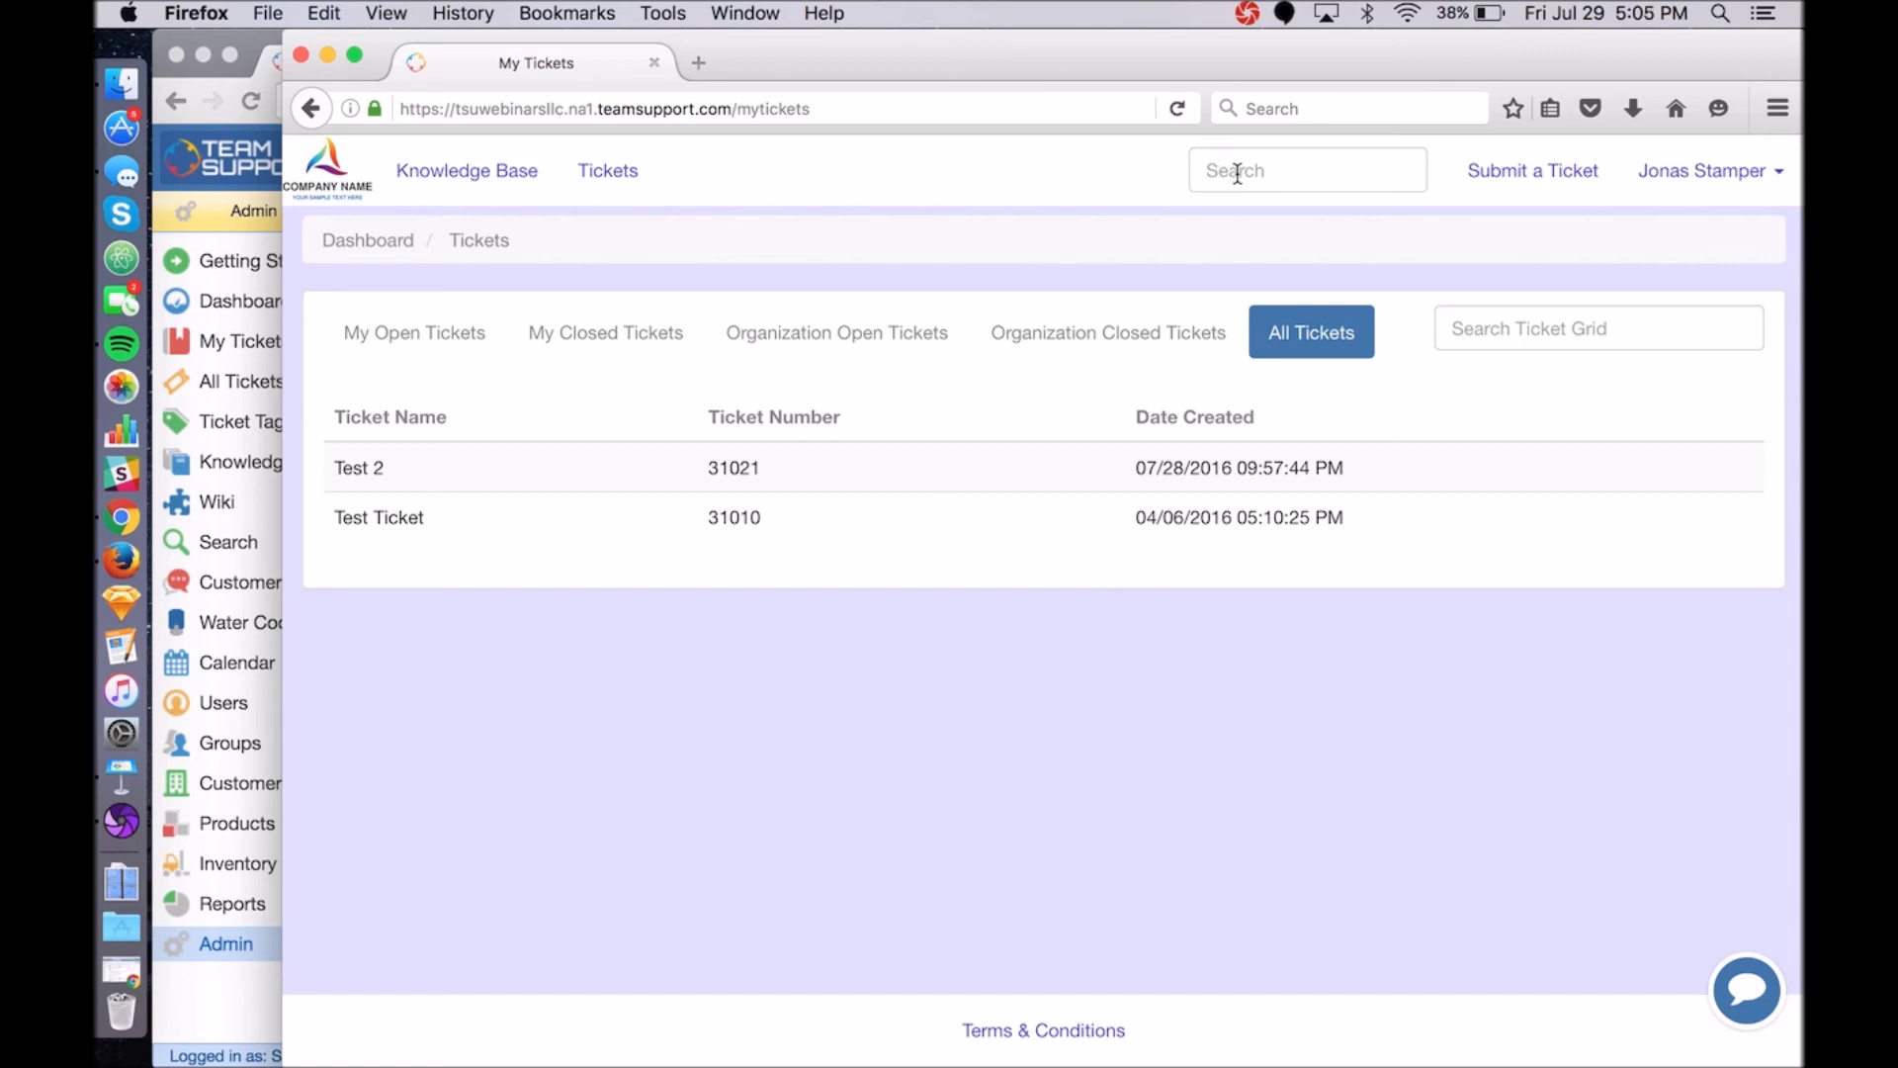
# Search the portal's ticket grid for 'Test', then reopen Tickets and search for 'test' again.
pyautogui.click(1535, 340)
pyautogui.write('Test')
pyautogui.press('Return')
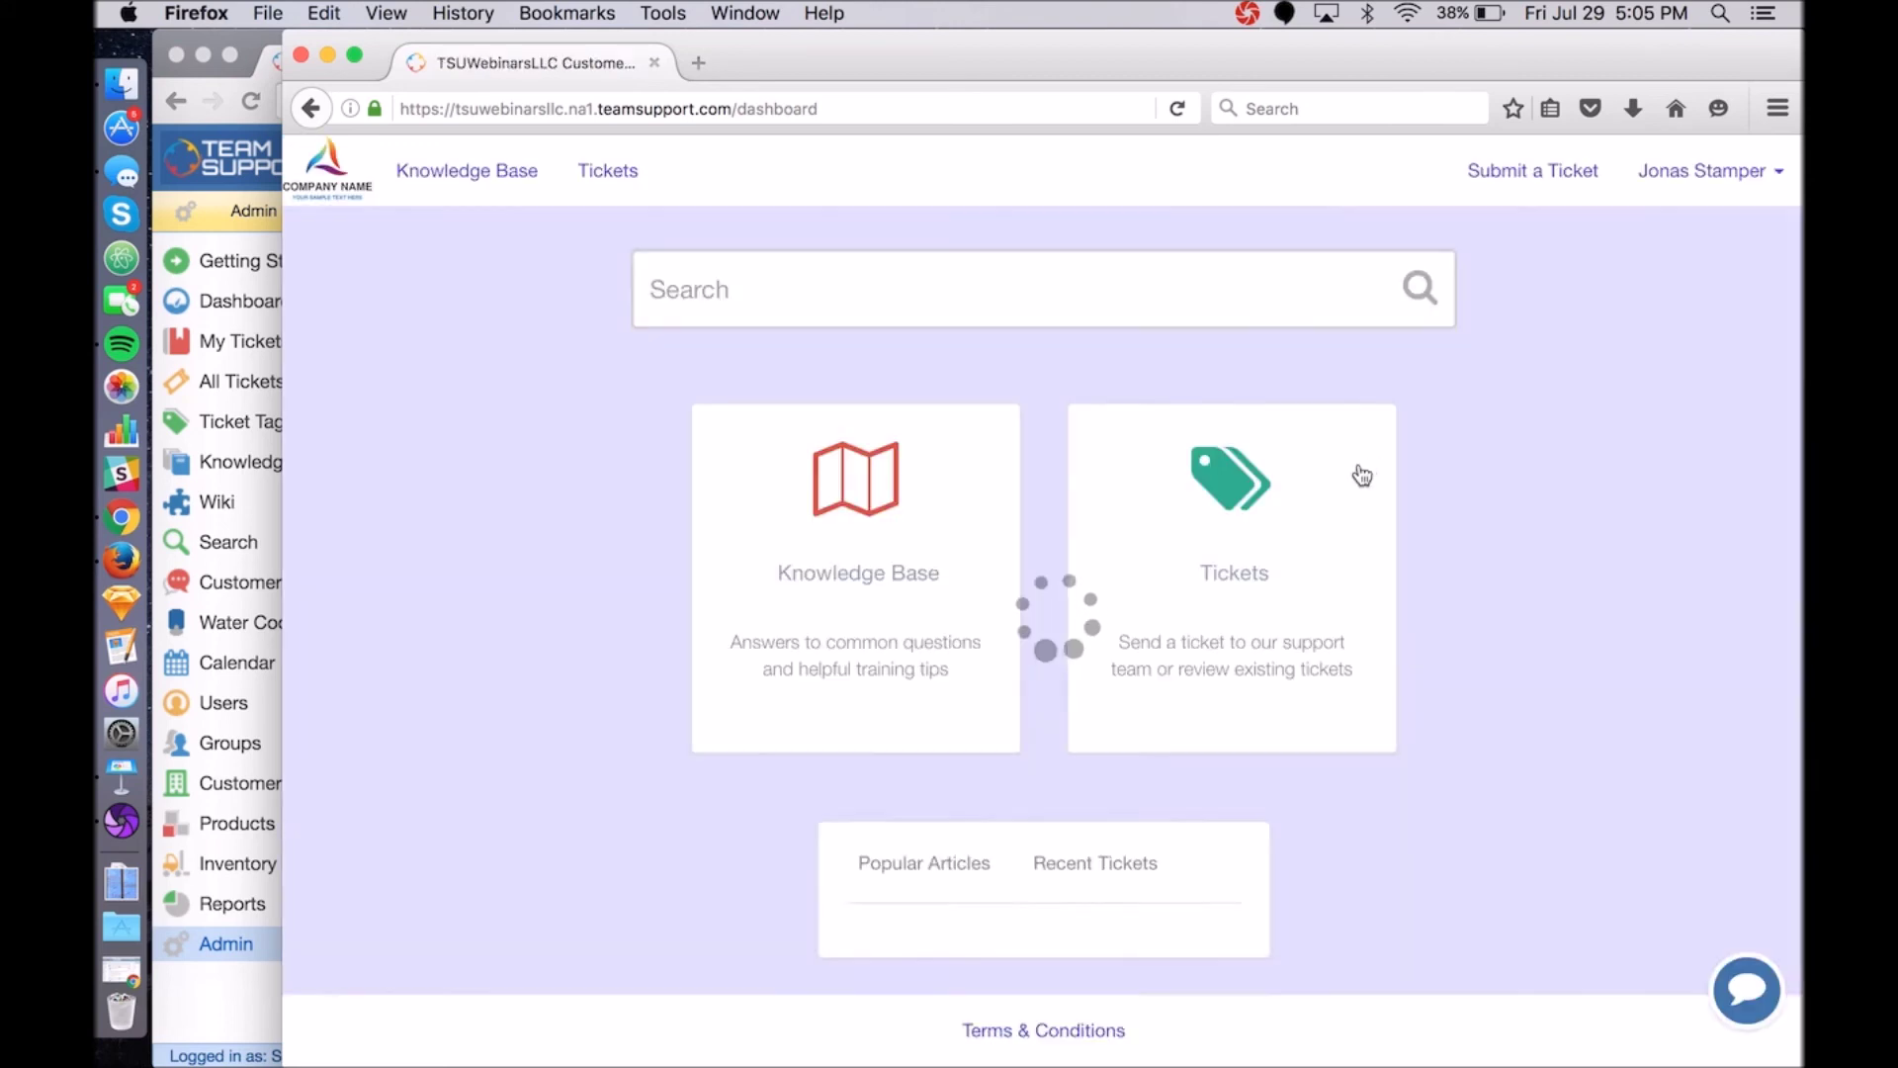
pyautogui.click(591, 194)
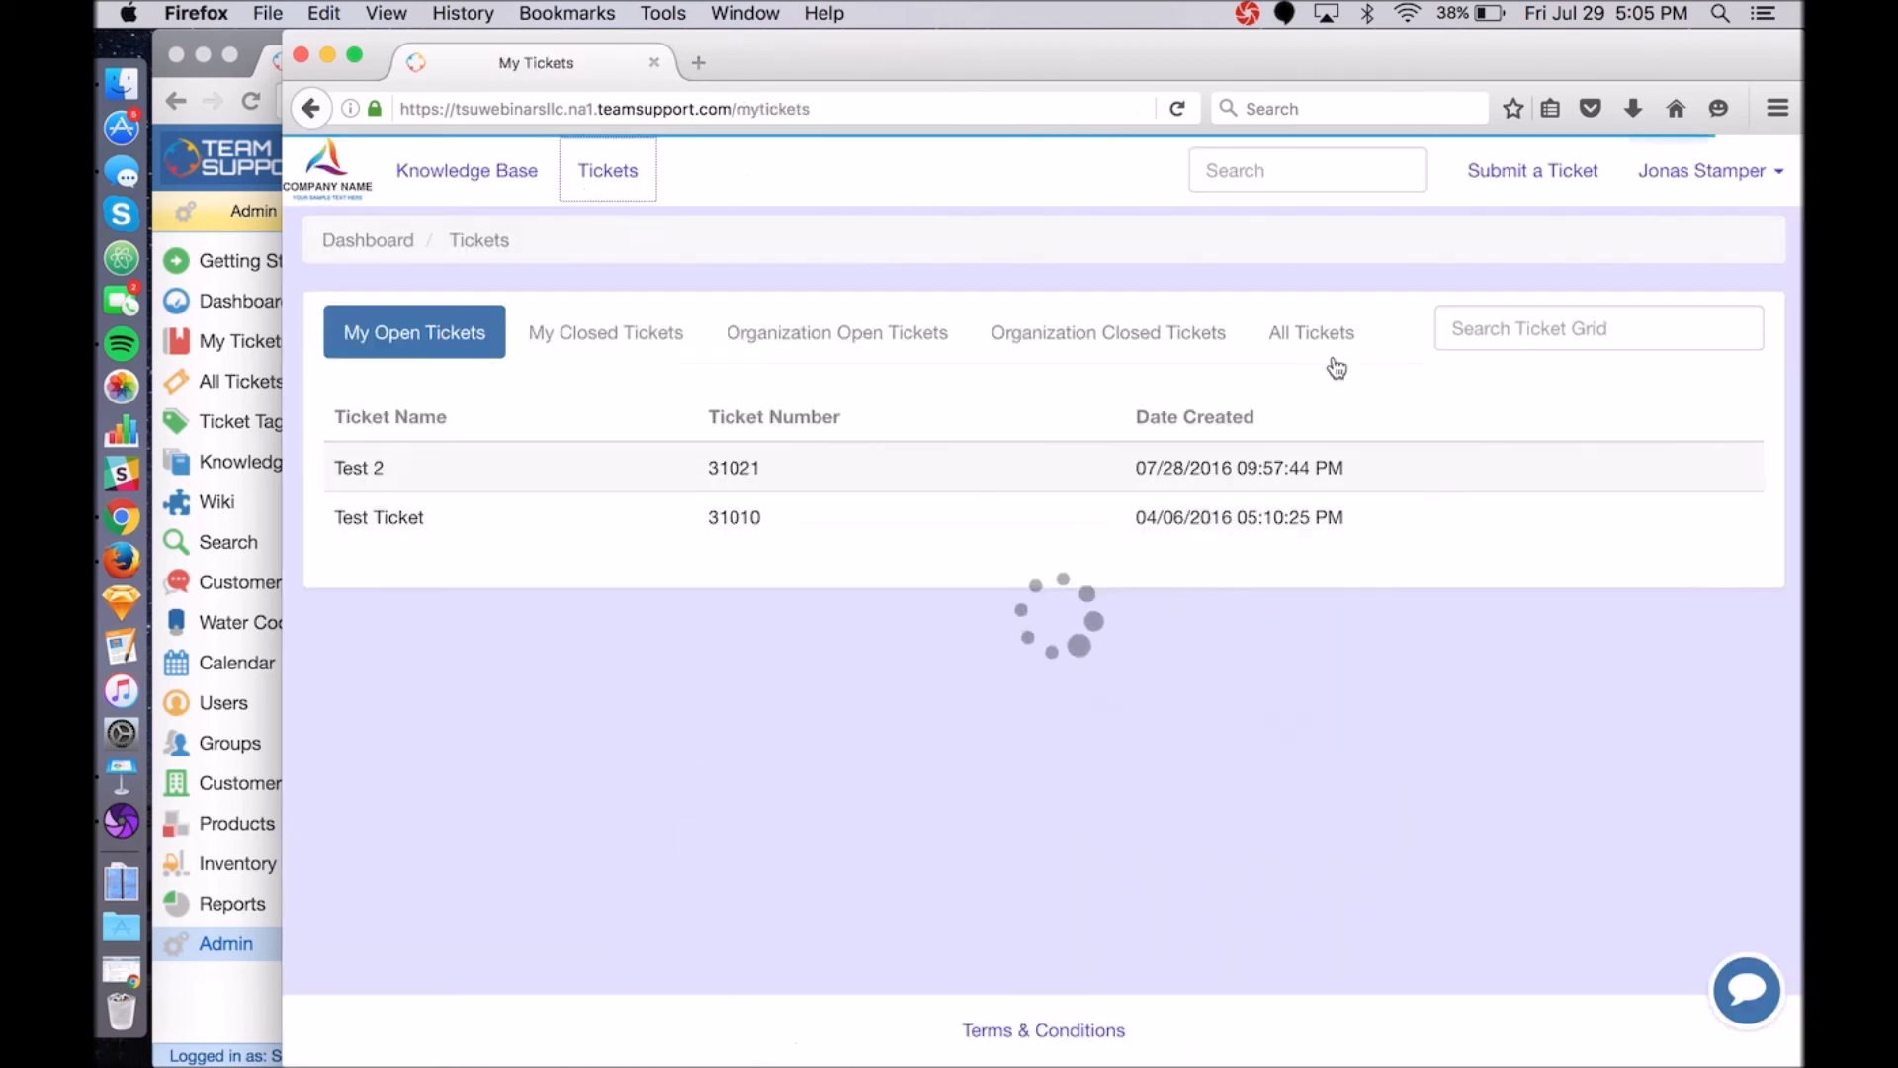
pyautogui.click(1495, 330)
pyautogui.write('te')
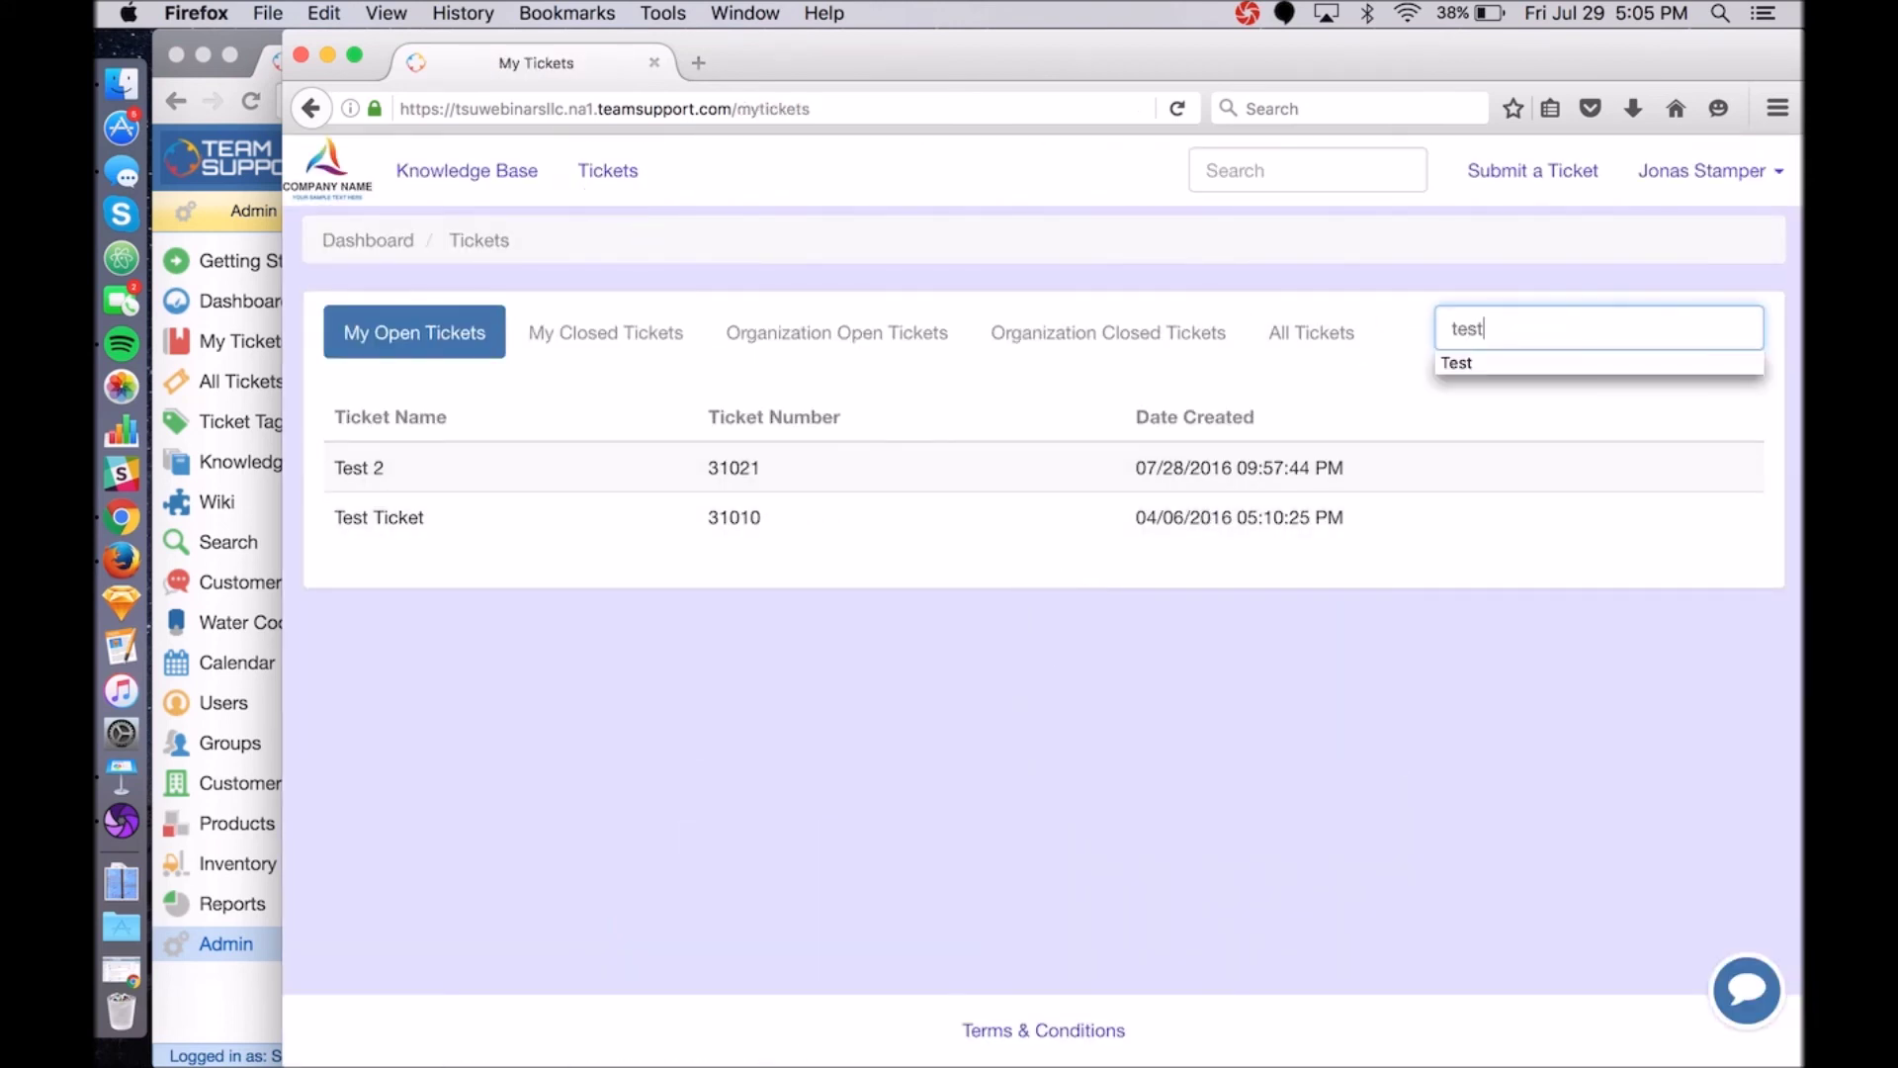
pyautogui.write('st')
pyautogui.press('Return')
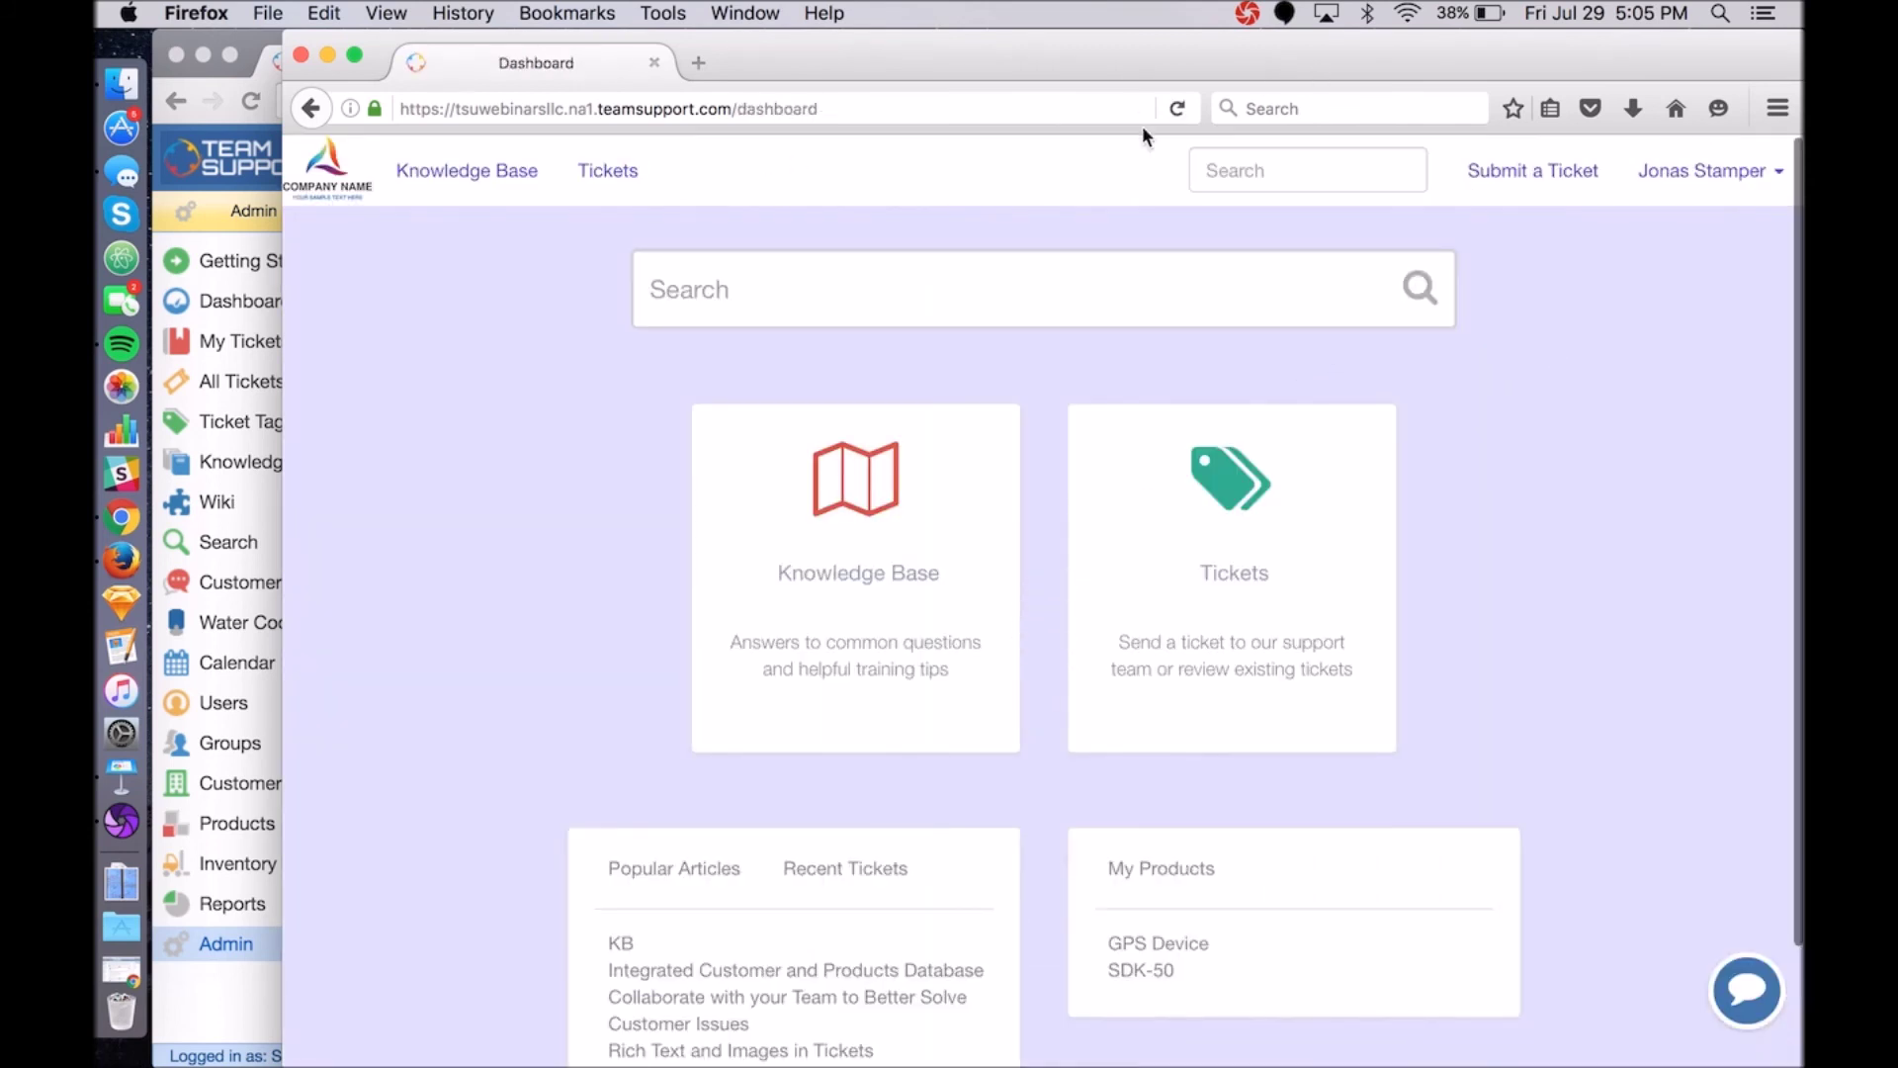
# Search the portal for 'integrated' to find the Integrated Customer and Products Database article, then return to the dashboard.
pyautogui.click(792, 303)
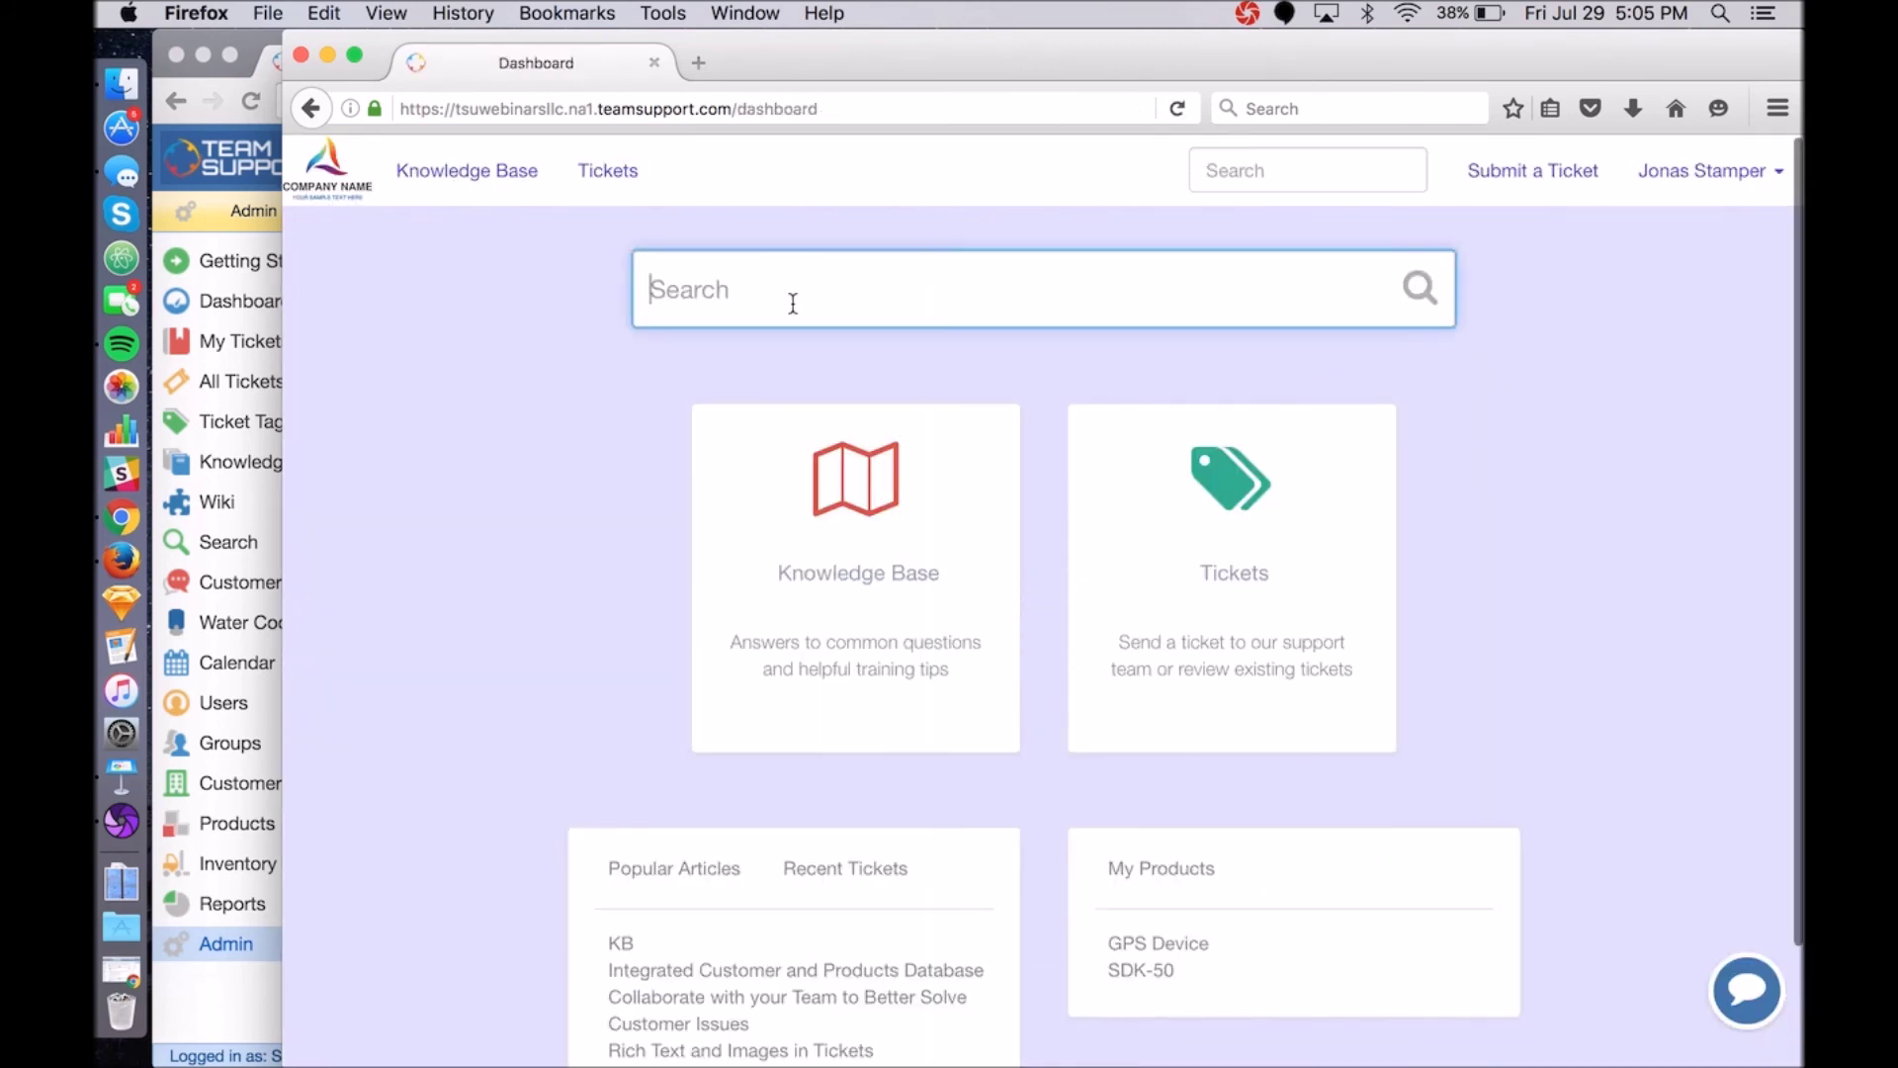
pyautogui.write('integrated')
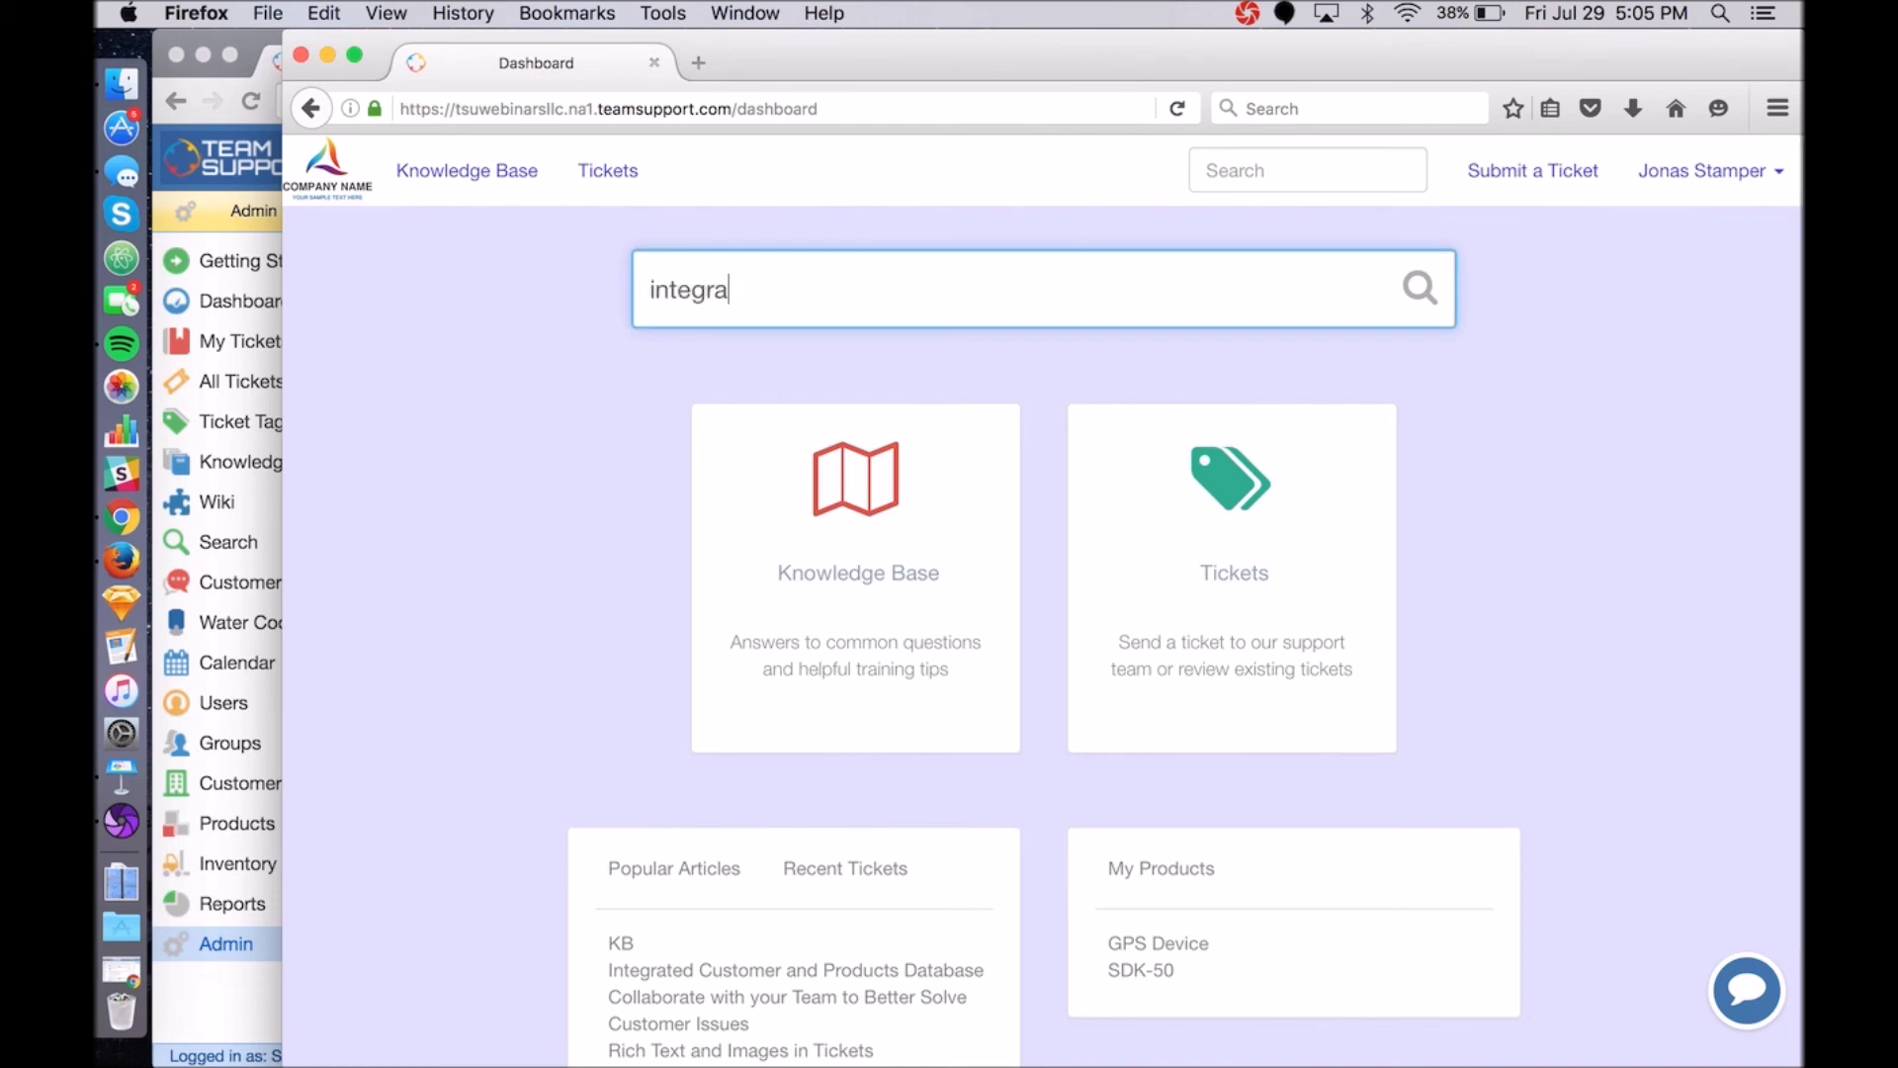
pyautogui.press('Return')
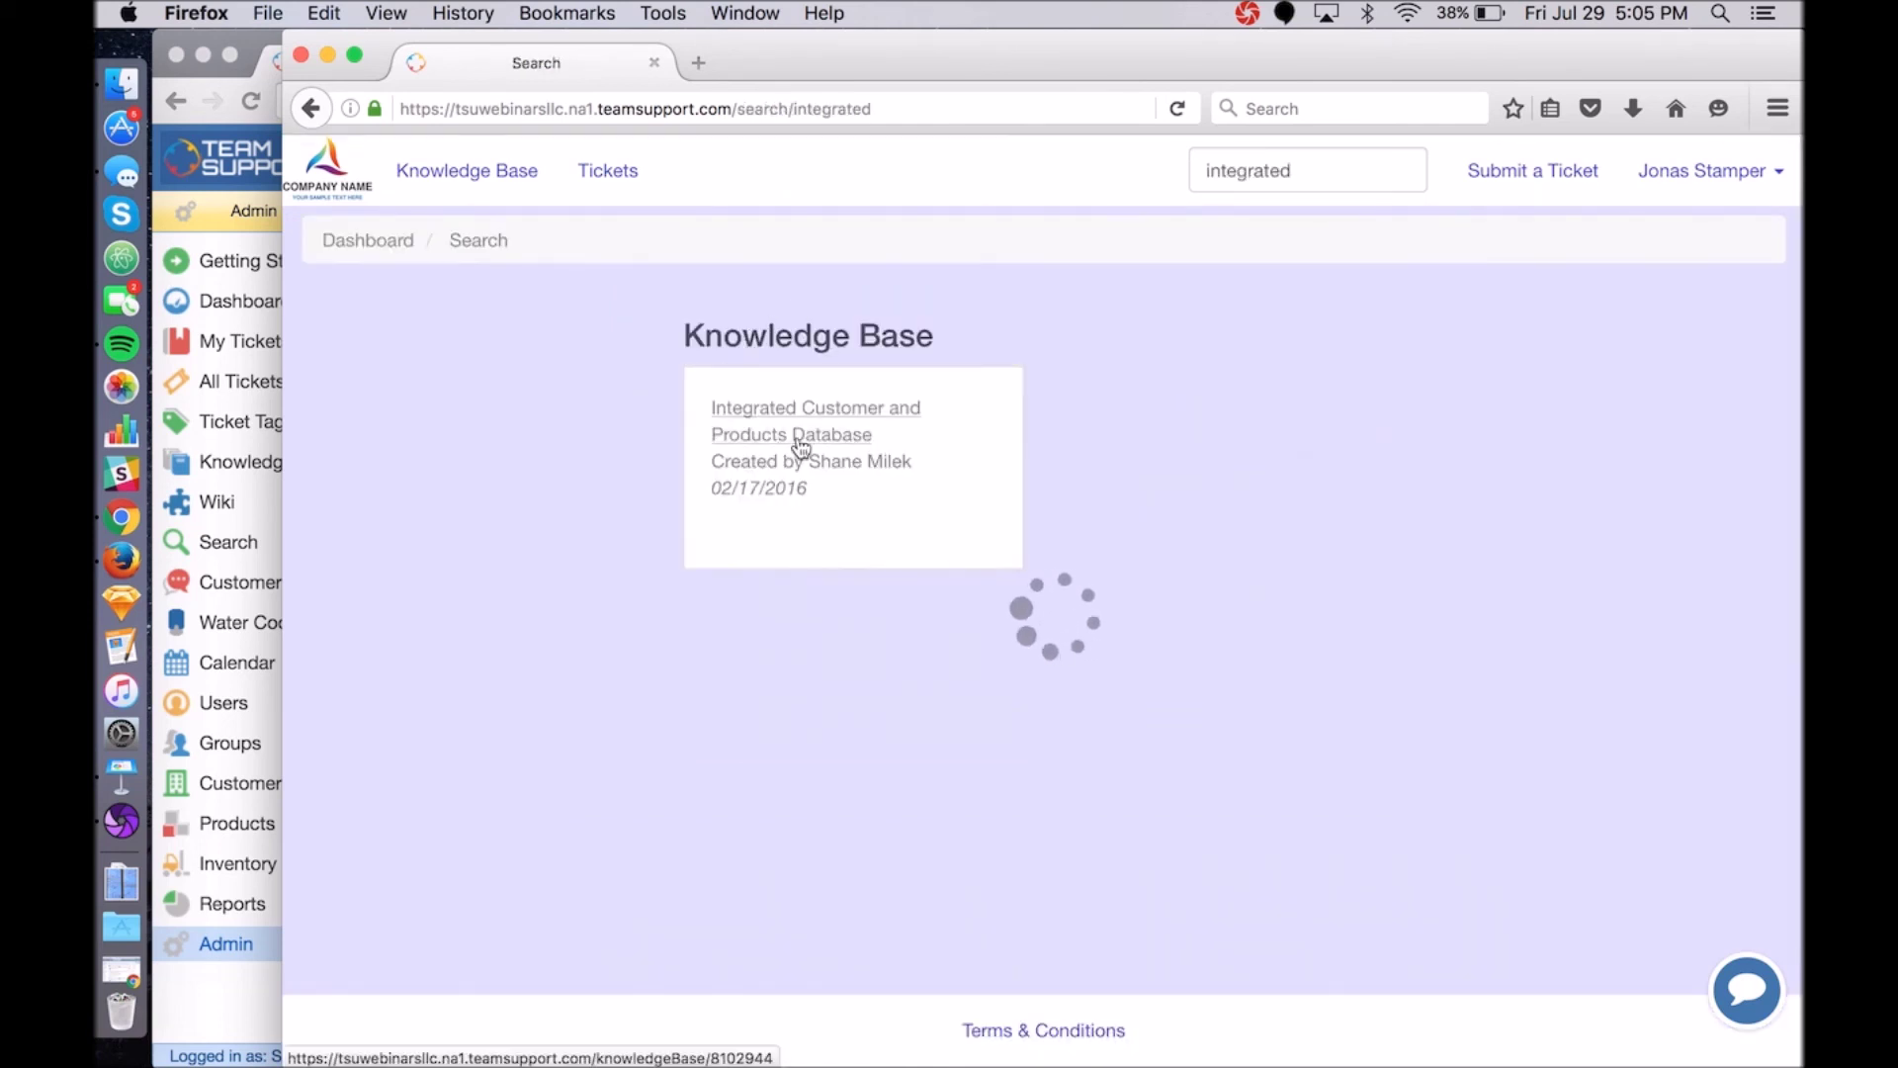
pyautogui.click(326, 176)
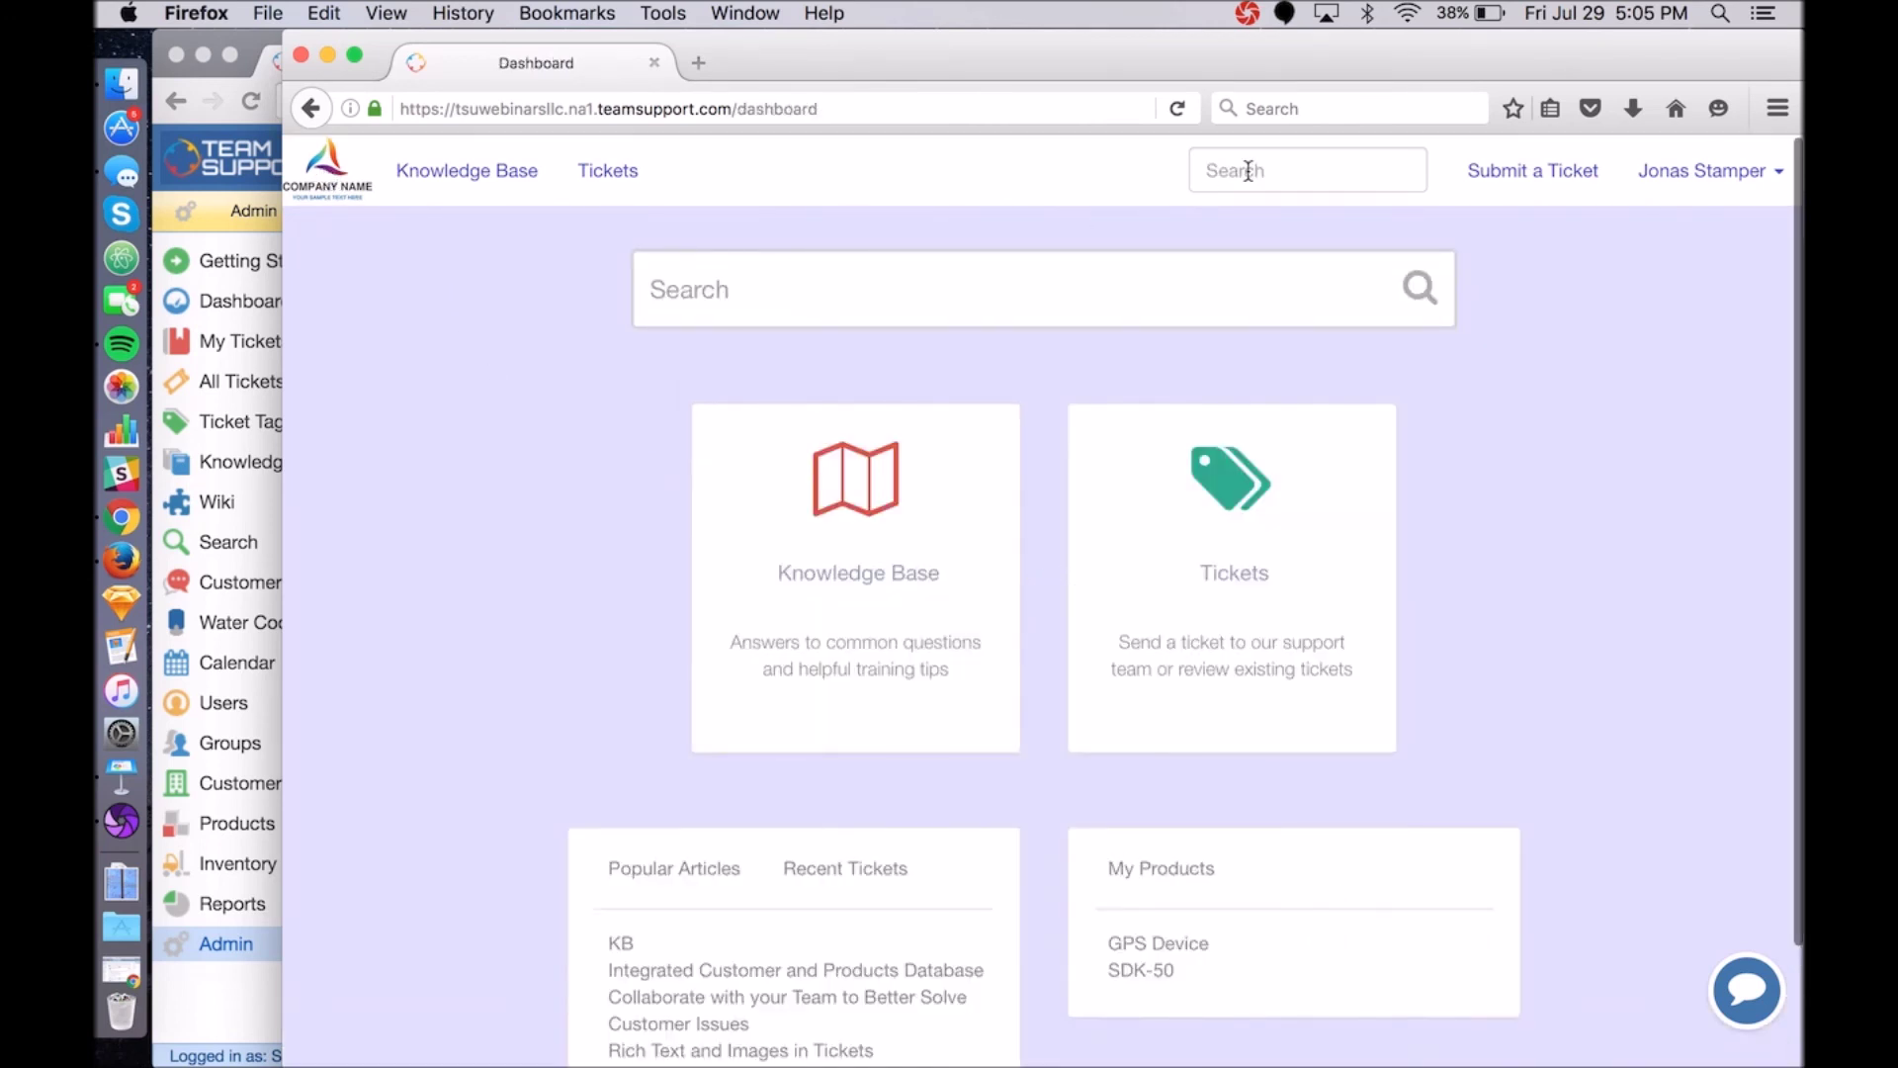
# Look over the portal dashboard, then go back to the admin Customer Hub appearance settings.
pyautogui.scroll(-3, 809, 435)
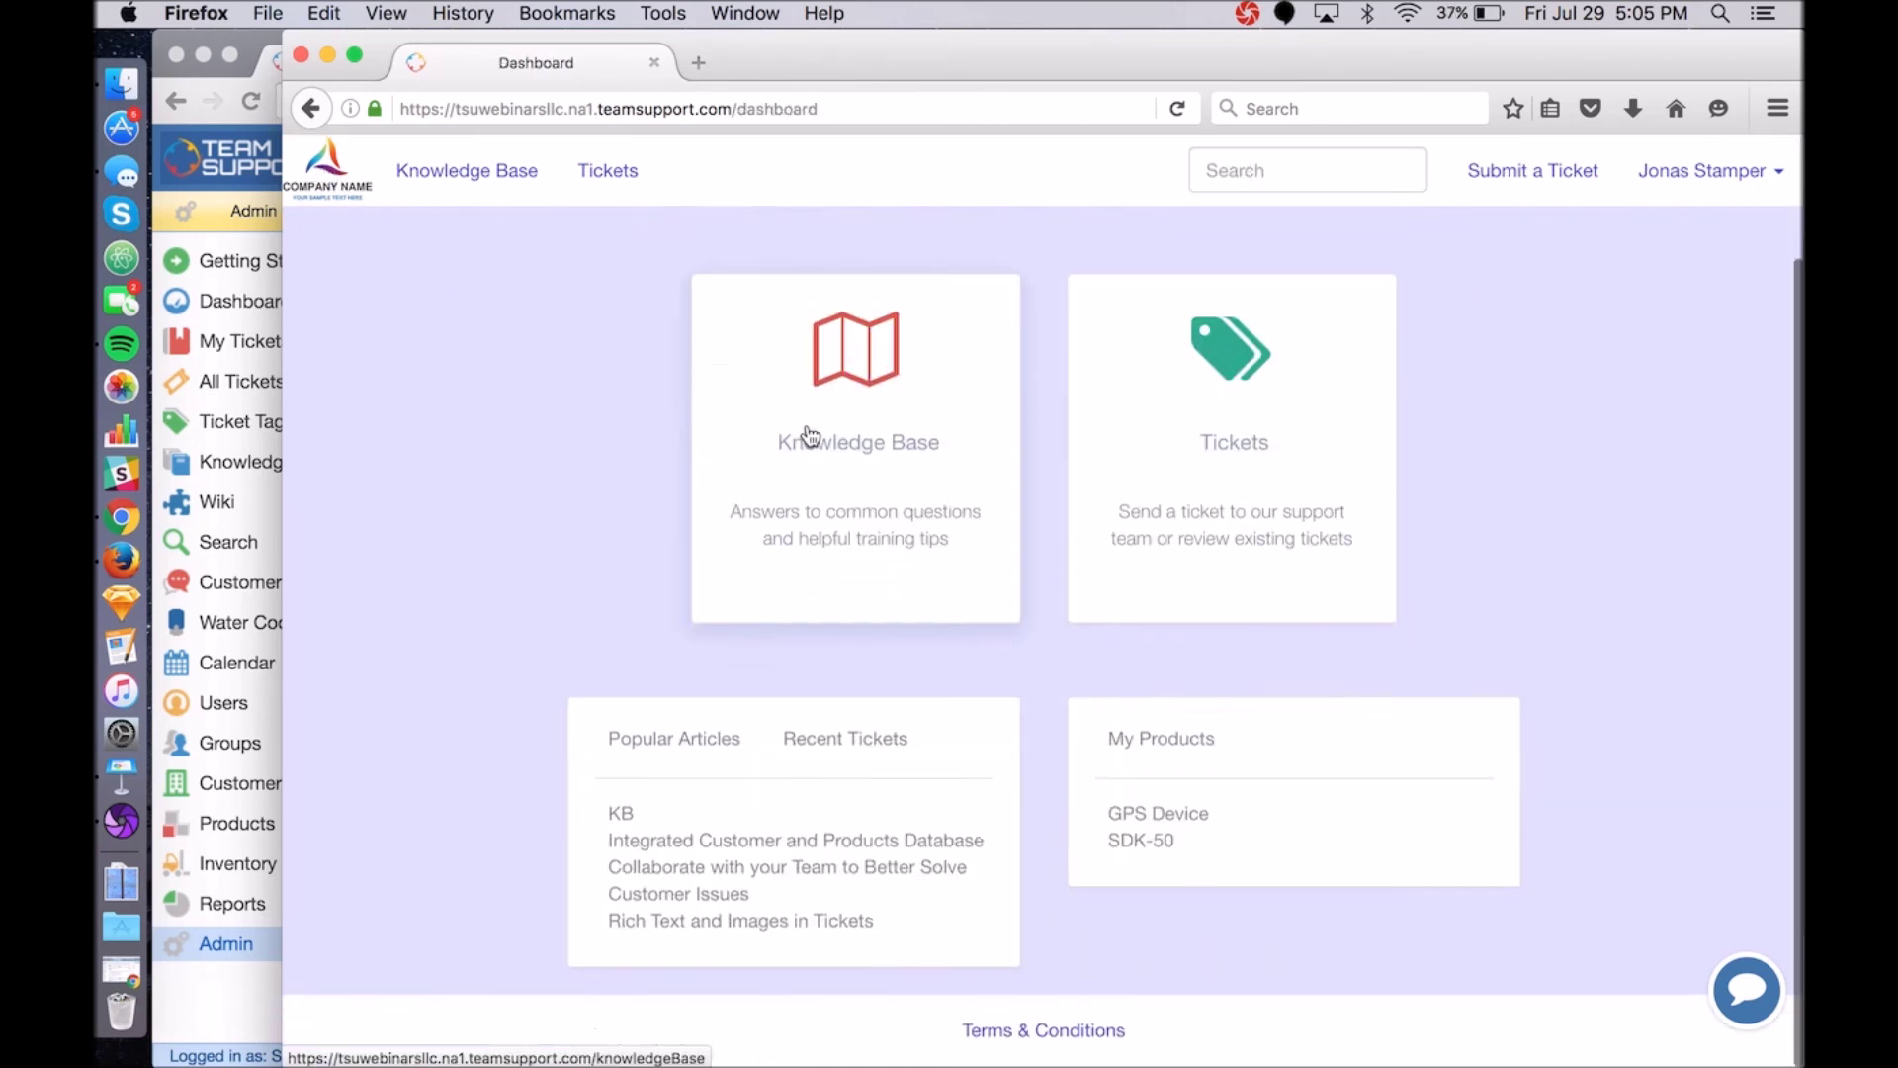
pyautogui.scroll(3, 808, 435)
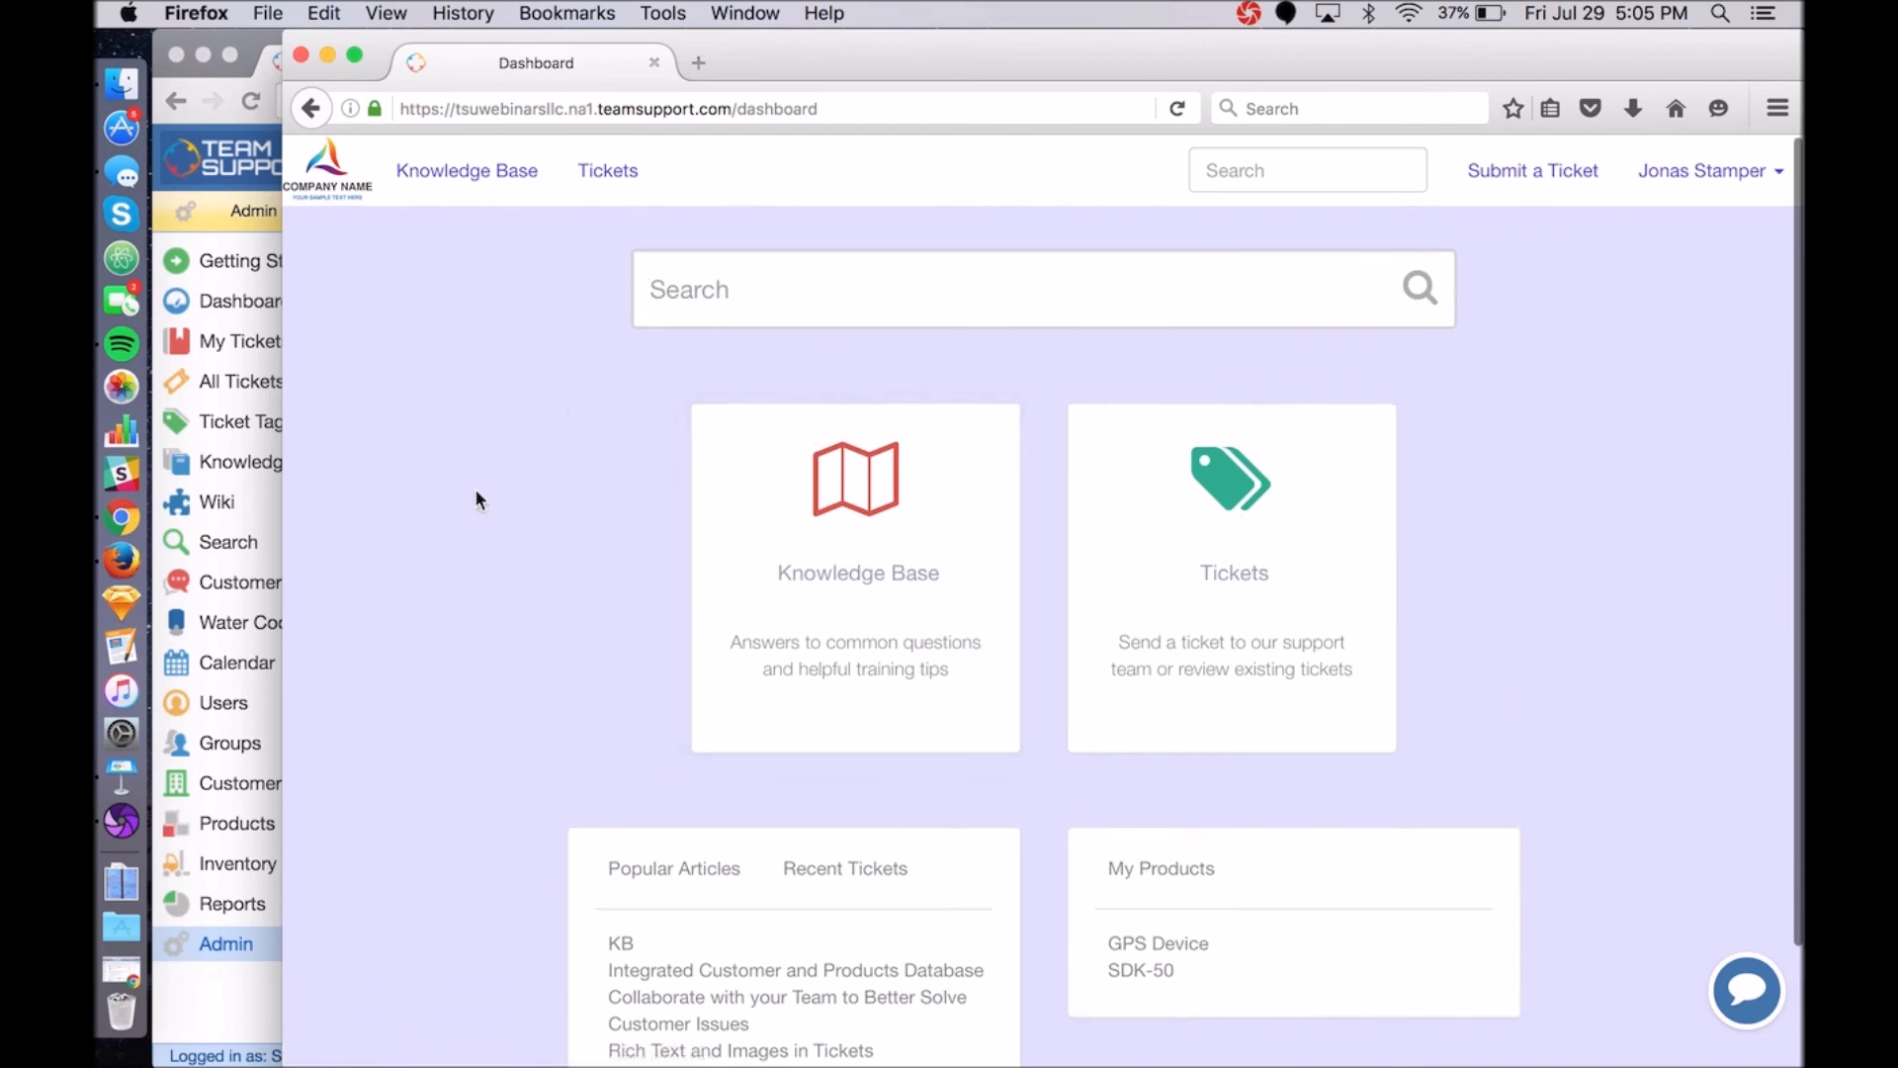
pyautogui.scroll(-3, 474, 495)
pyautogui.scroll(3, 474, 492)
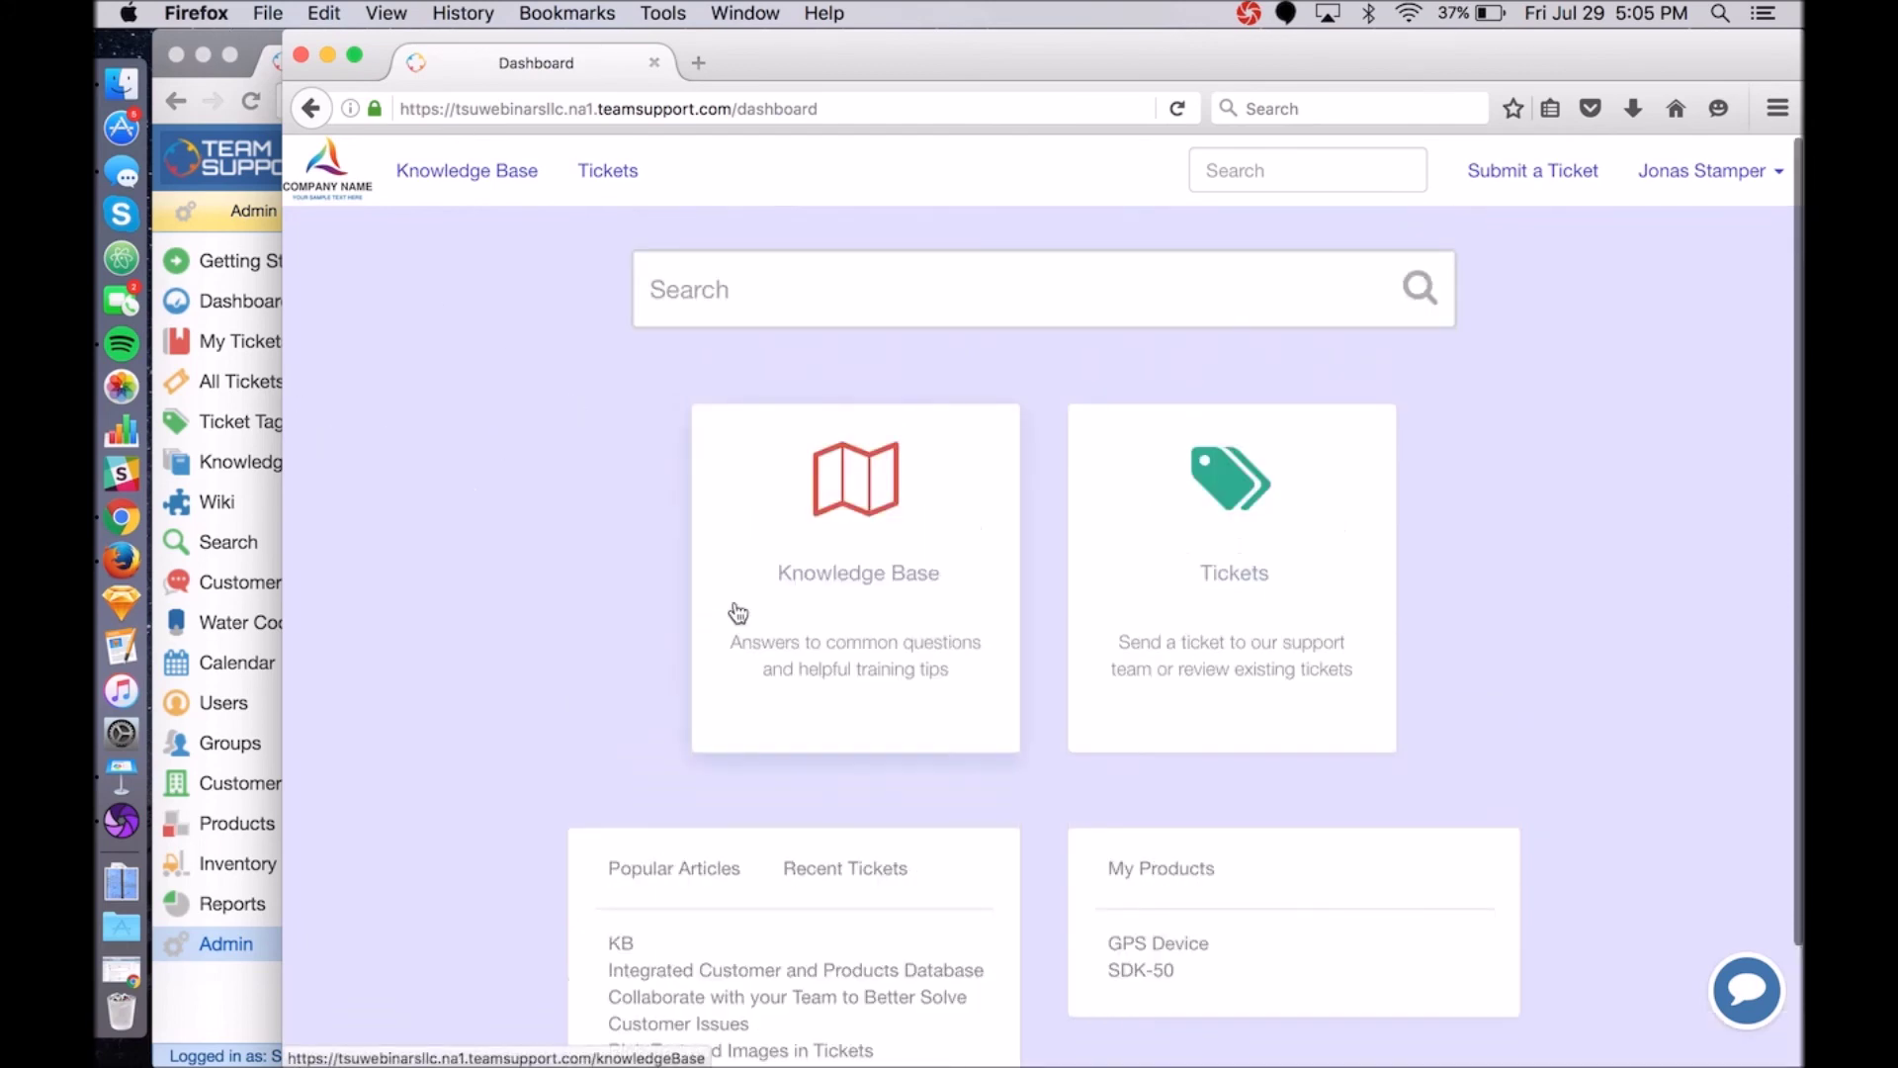
pyautogui.scroll(-3, 746, 640)
pyautogui.scroll(3, 456, 435)
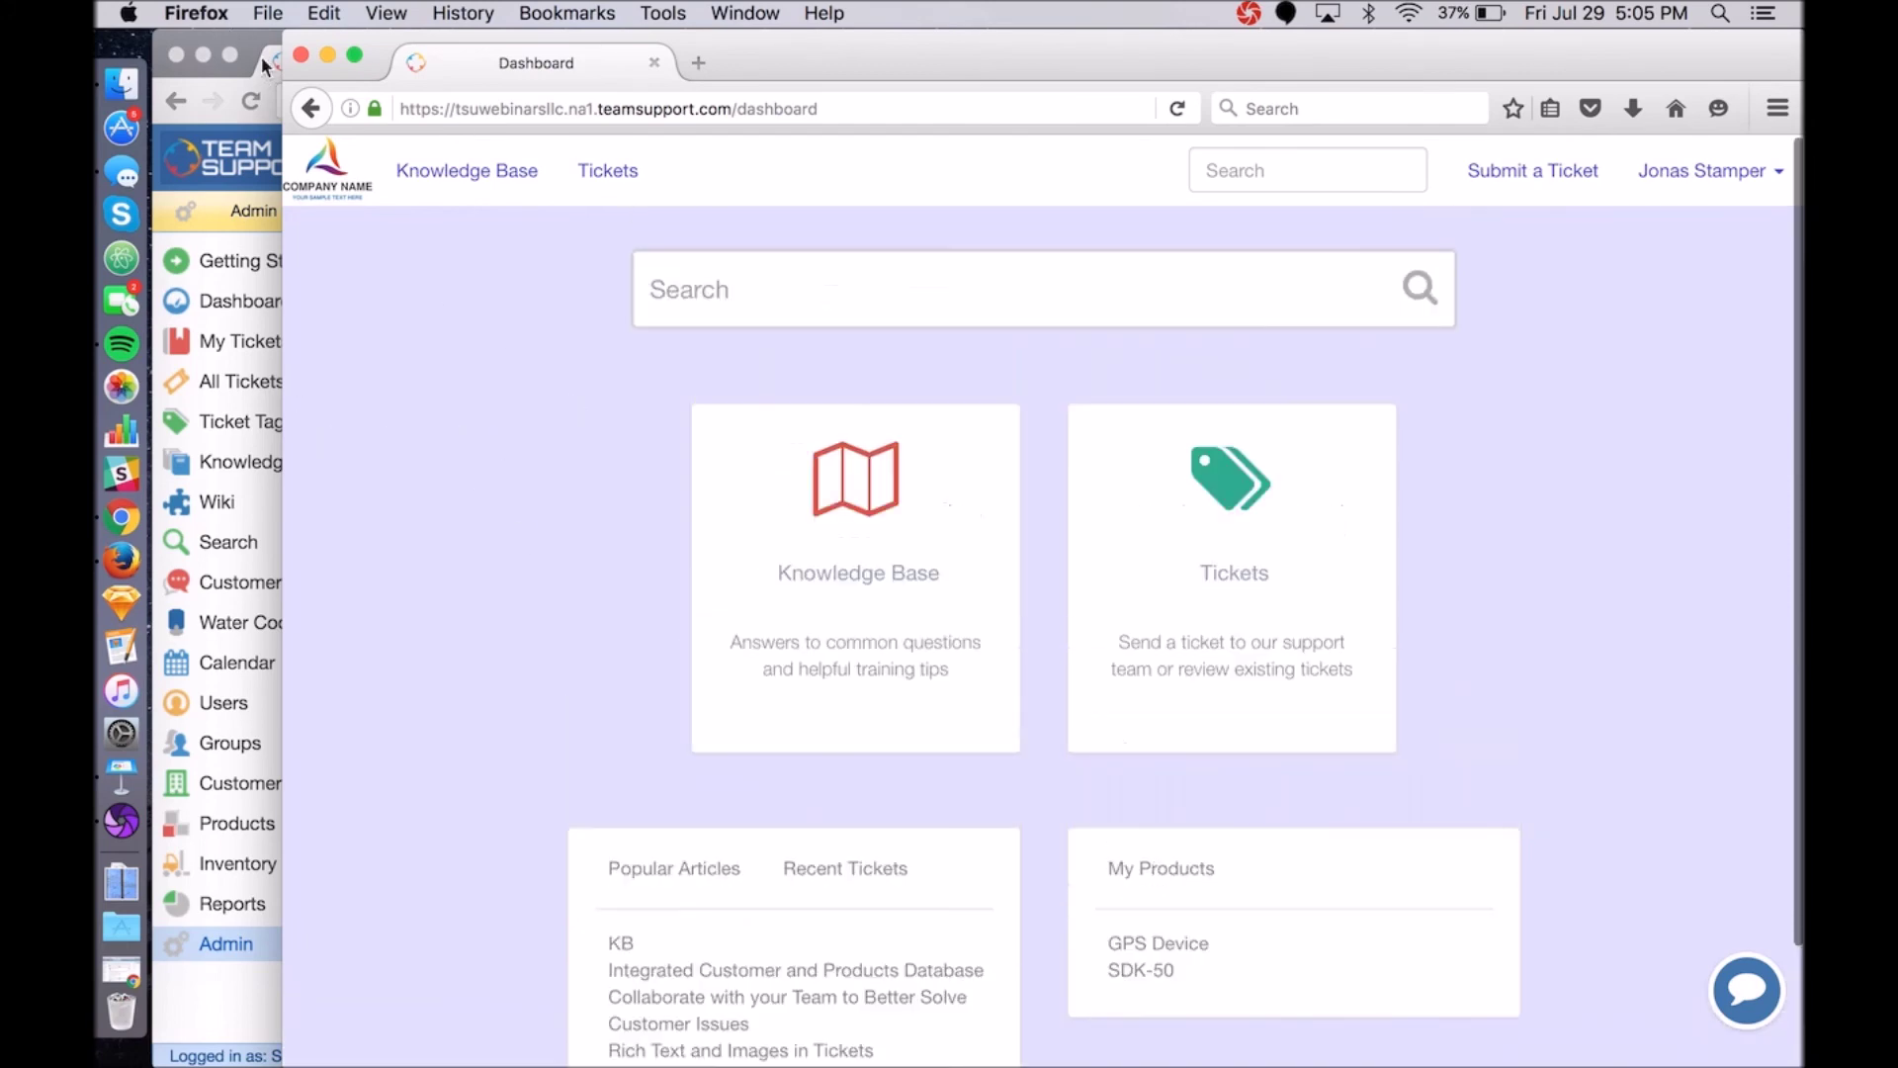
pyautogui.click(261, 56)
pyautogui.scroll(-10, 687, 585)
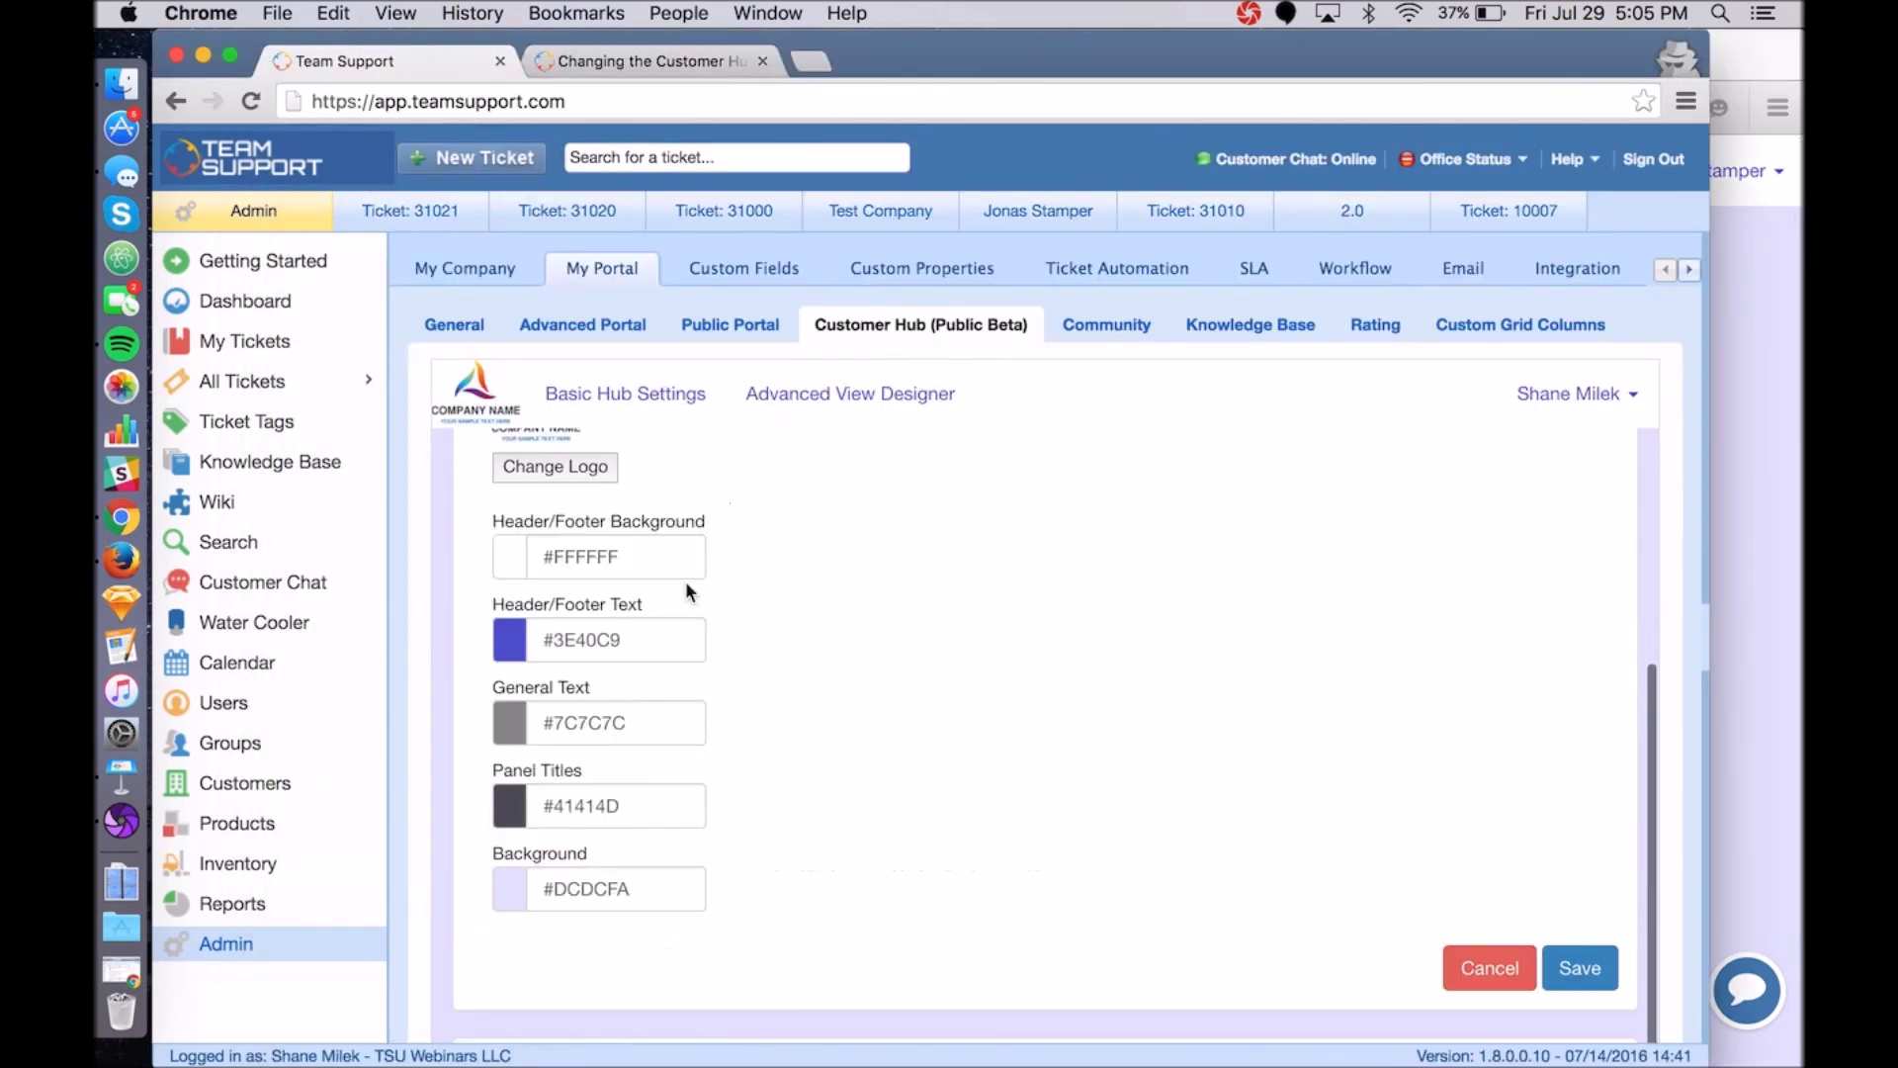
pyautogui.scroll(-15, 685, 579)
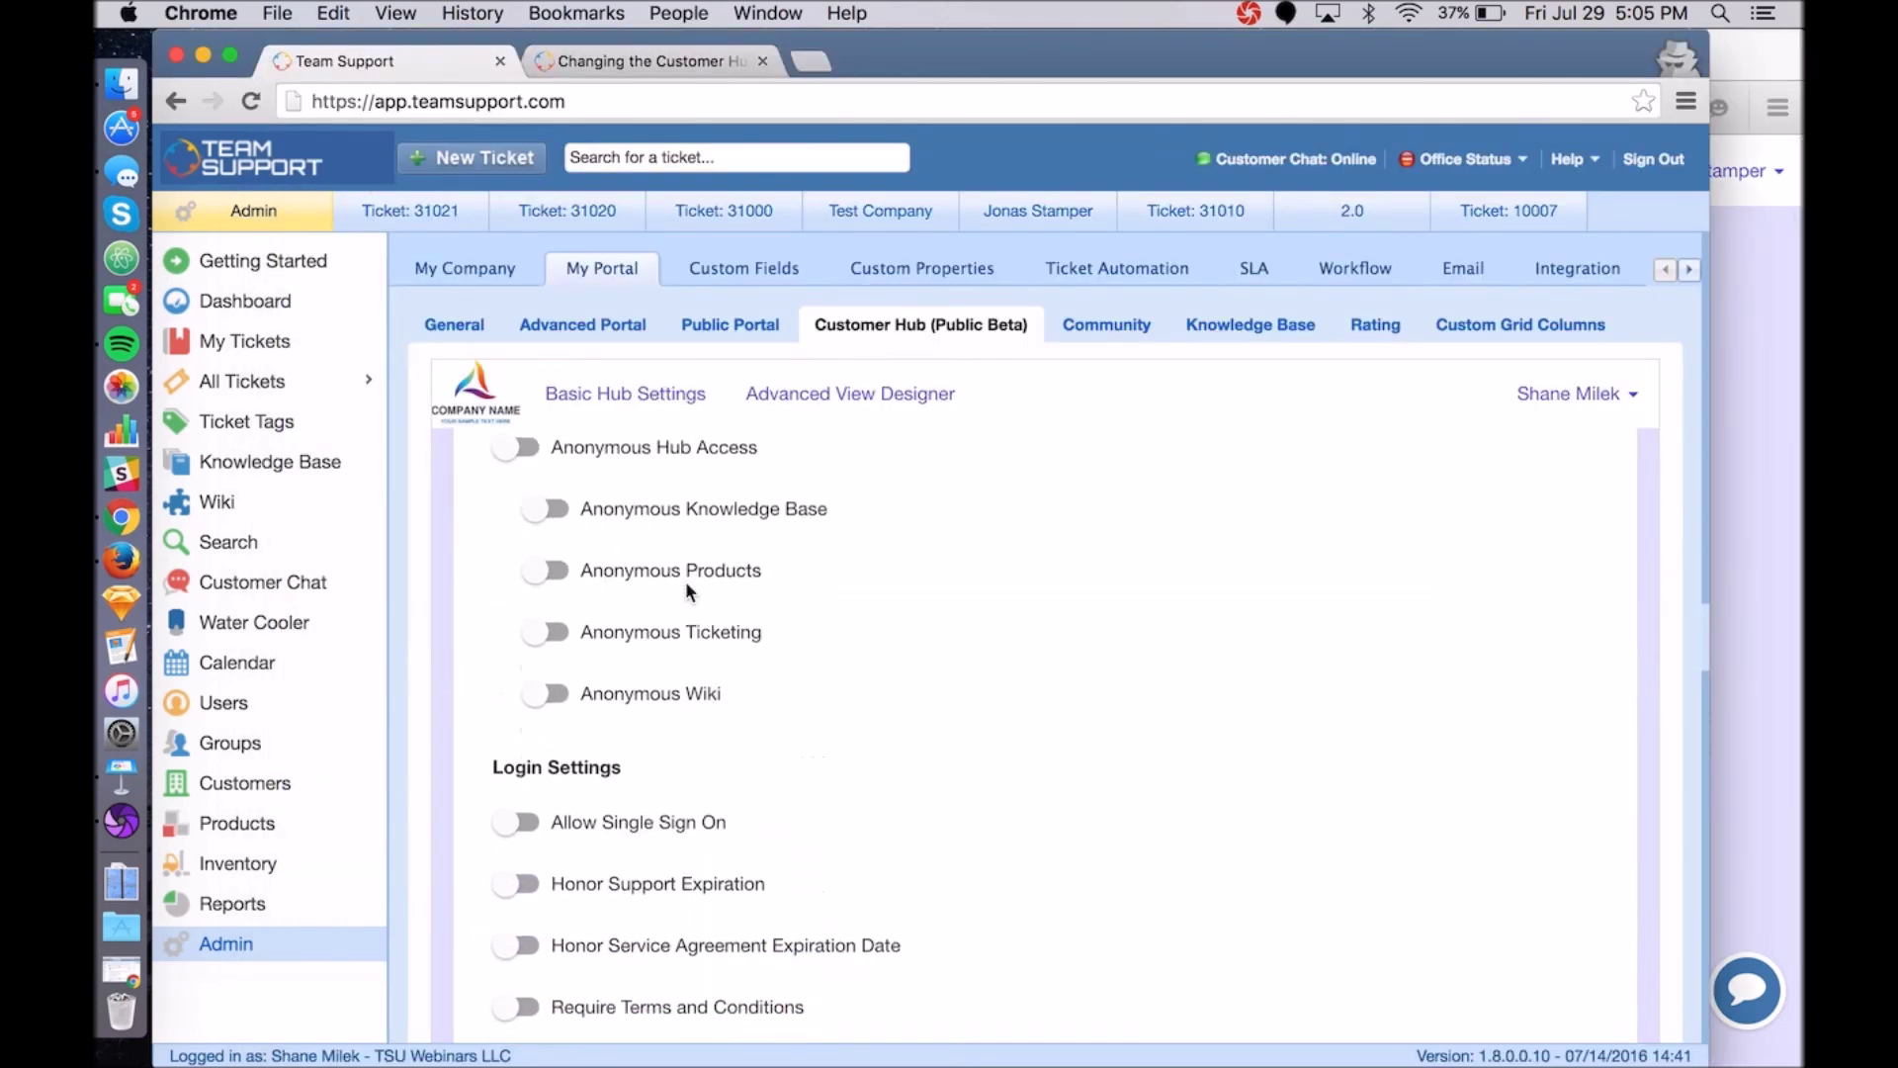
pyautogui.scroll(-4, 687, 589)
pyautogui.moveTo(581, 692)
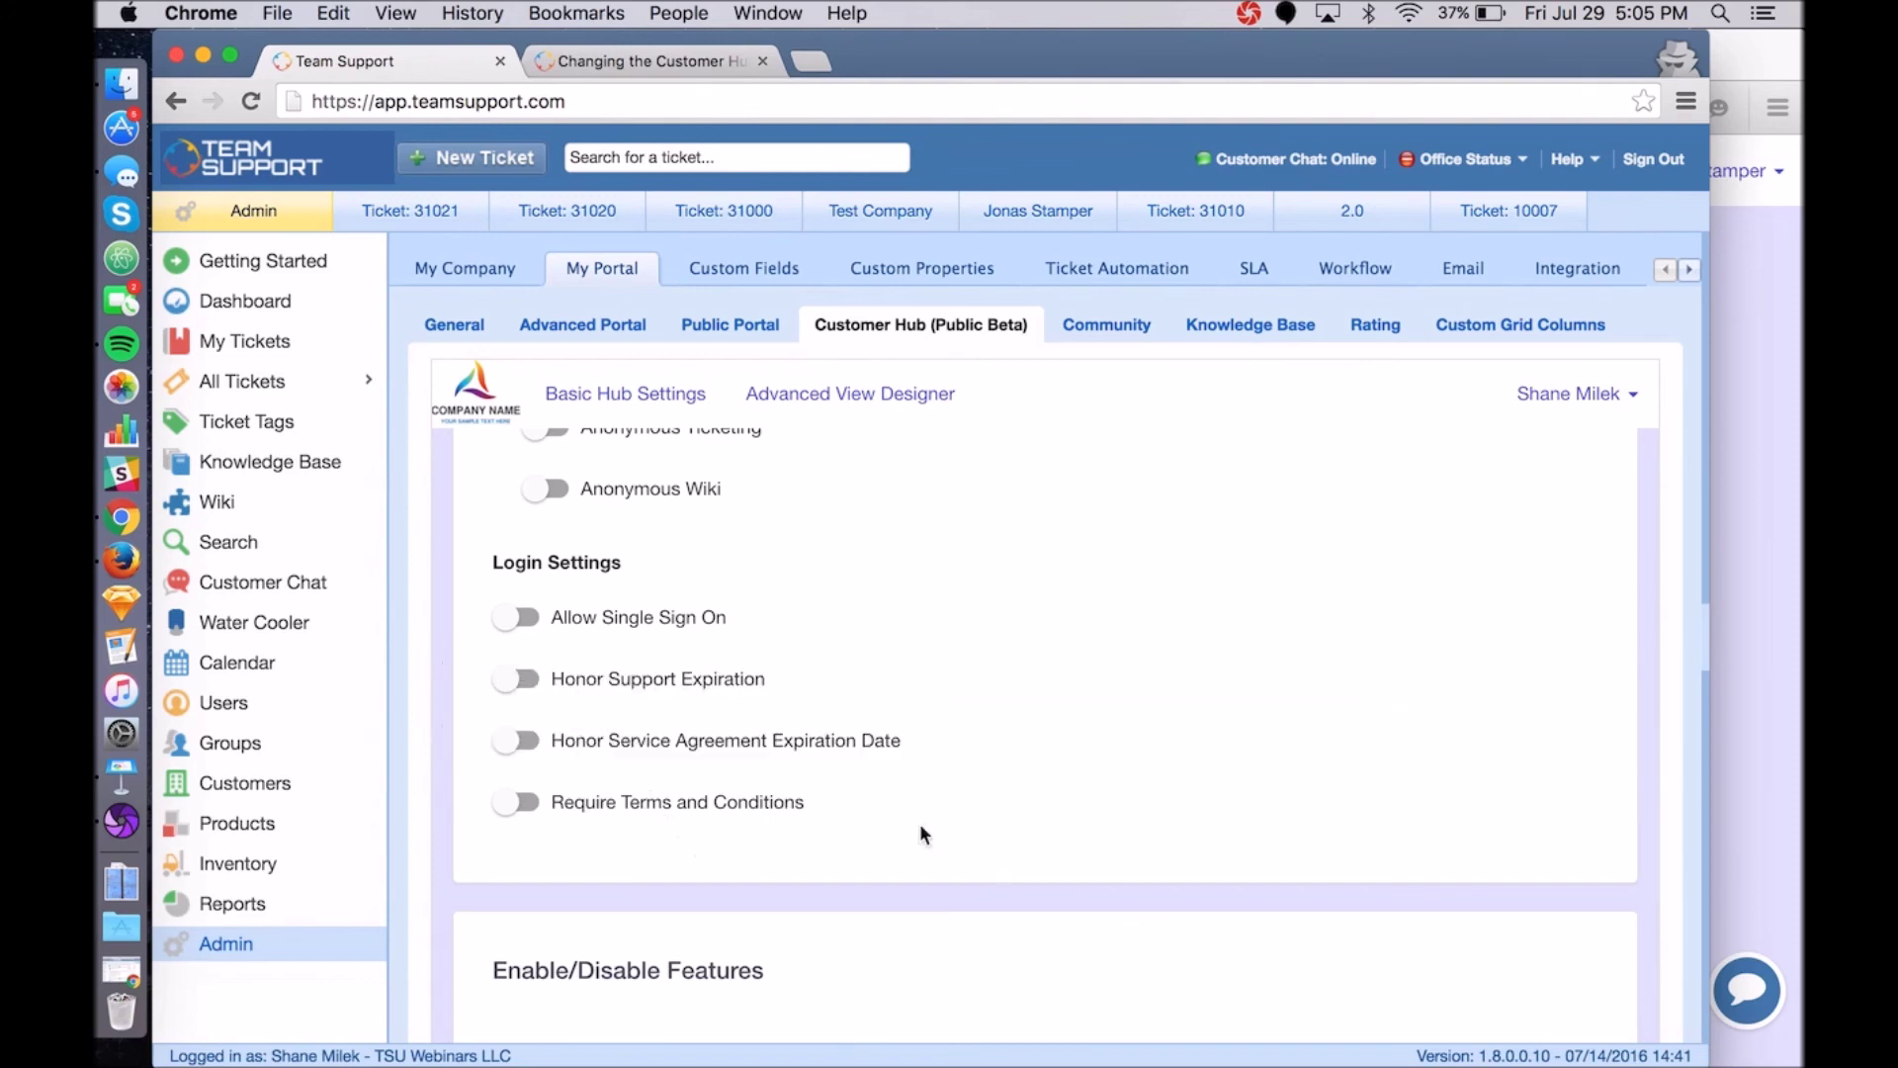
pyautogui.scroll(1, 923, 830)
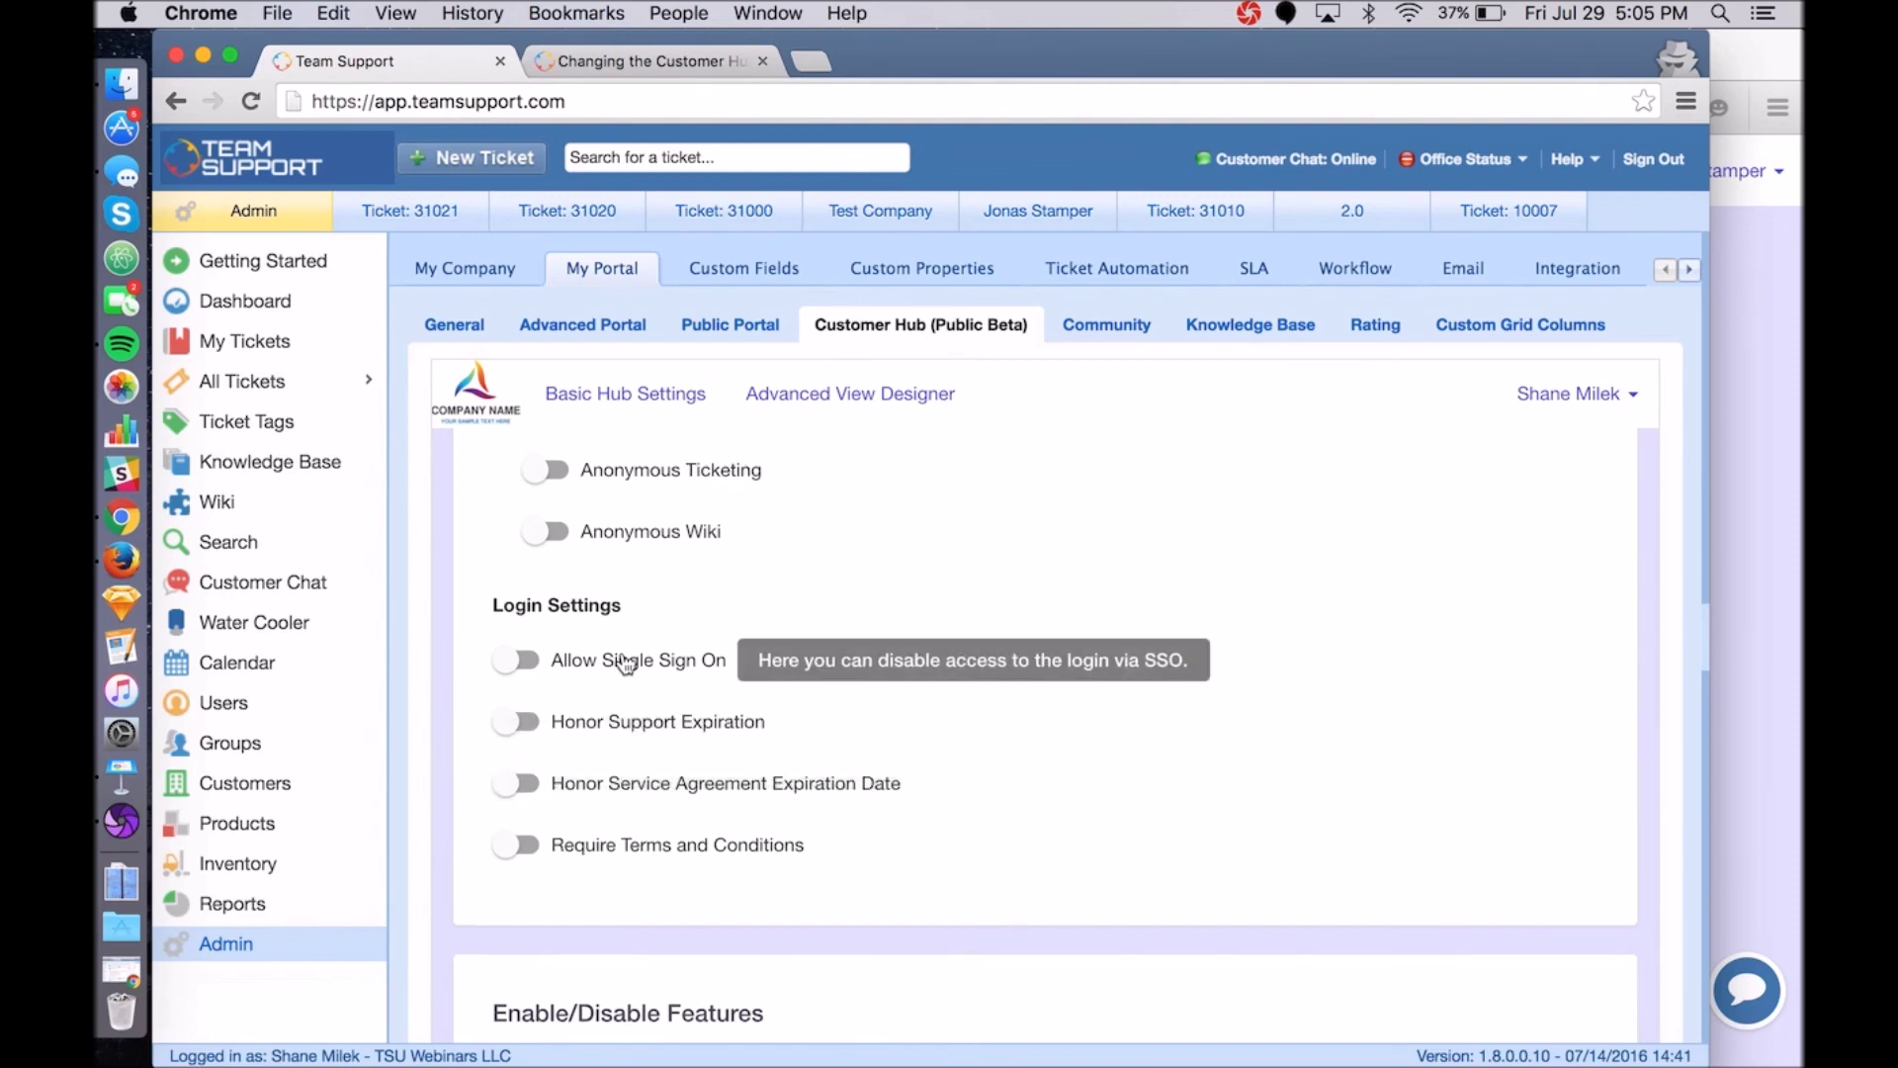
pyautogui.scroll(5, 896, 627)
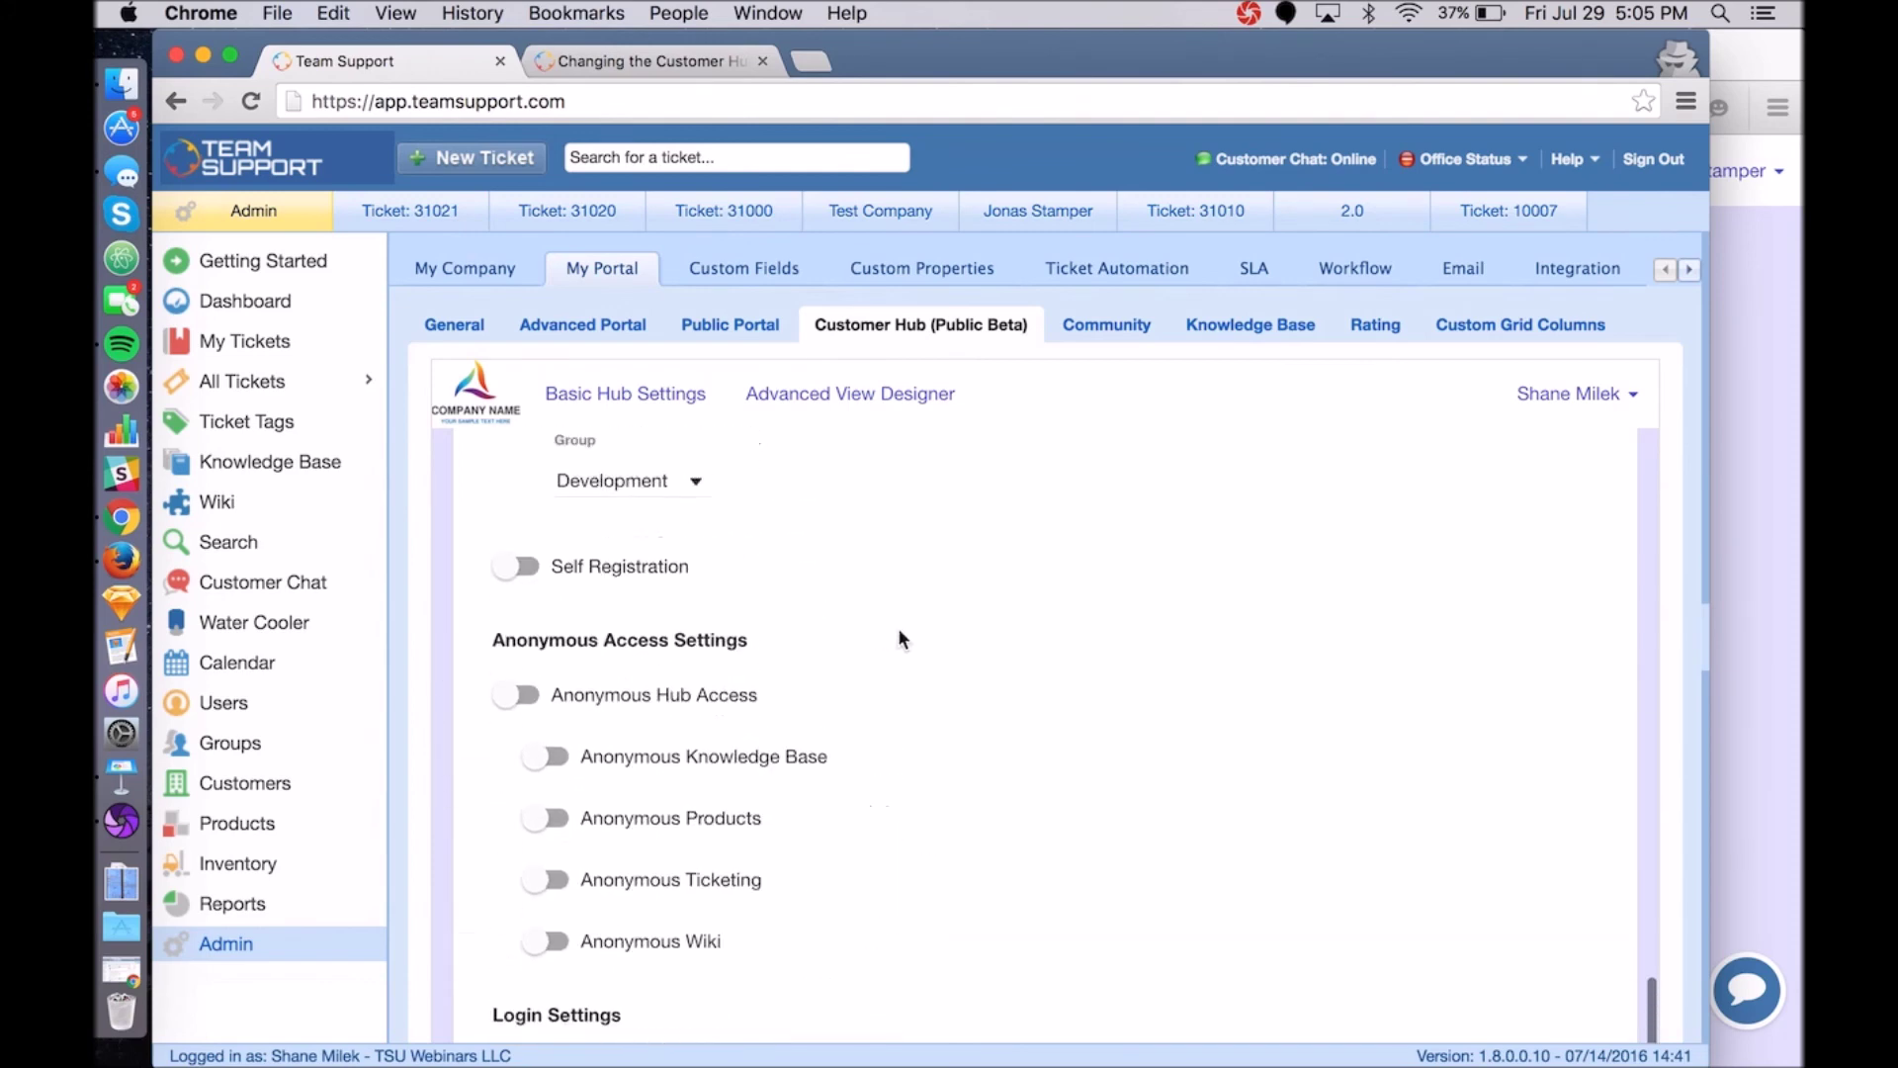
pyautogui.scroll(20, 897, 627)
pyautogui.scroll(1, 897, 627)
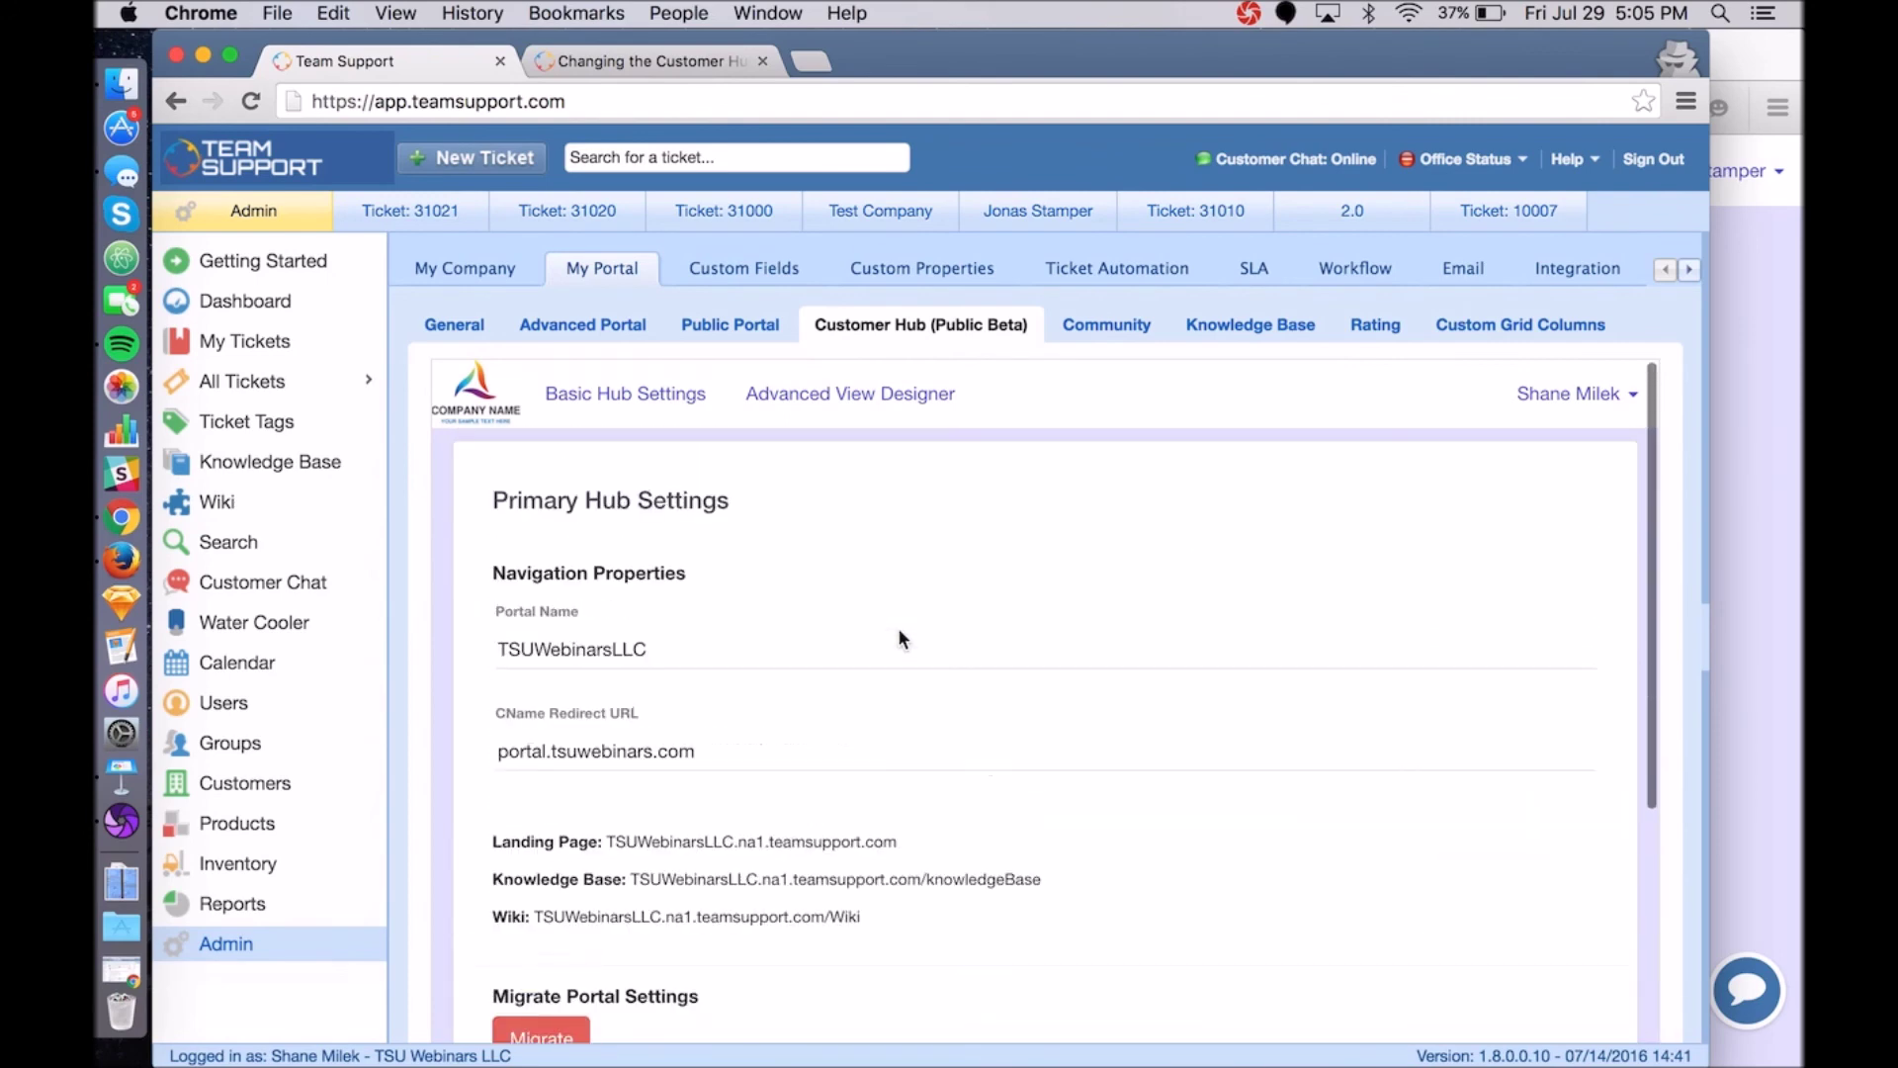
pyautogui.scroll(-1, 1205, 504)
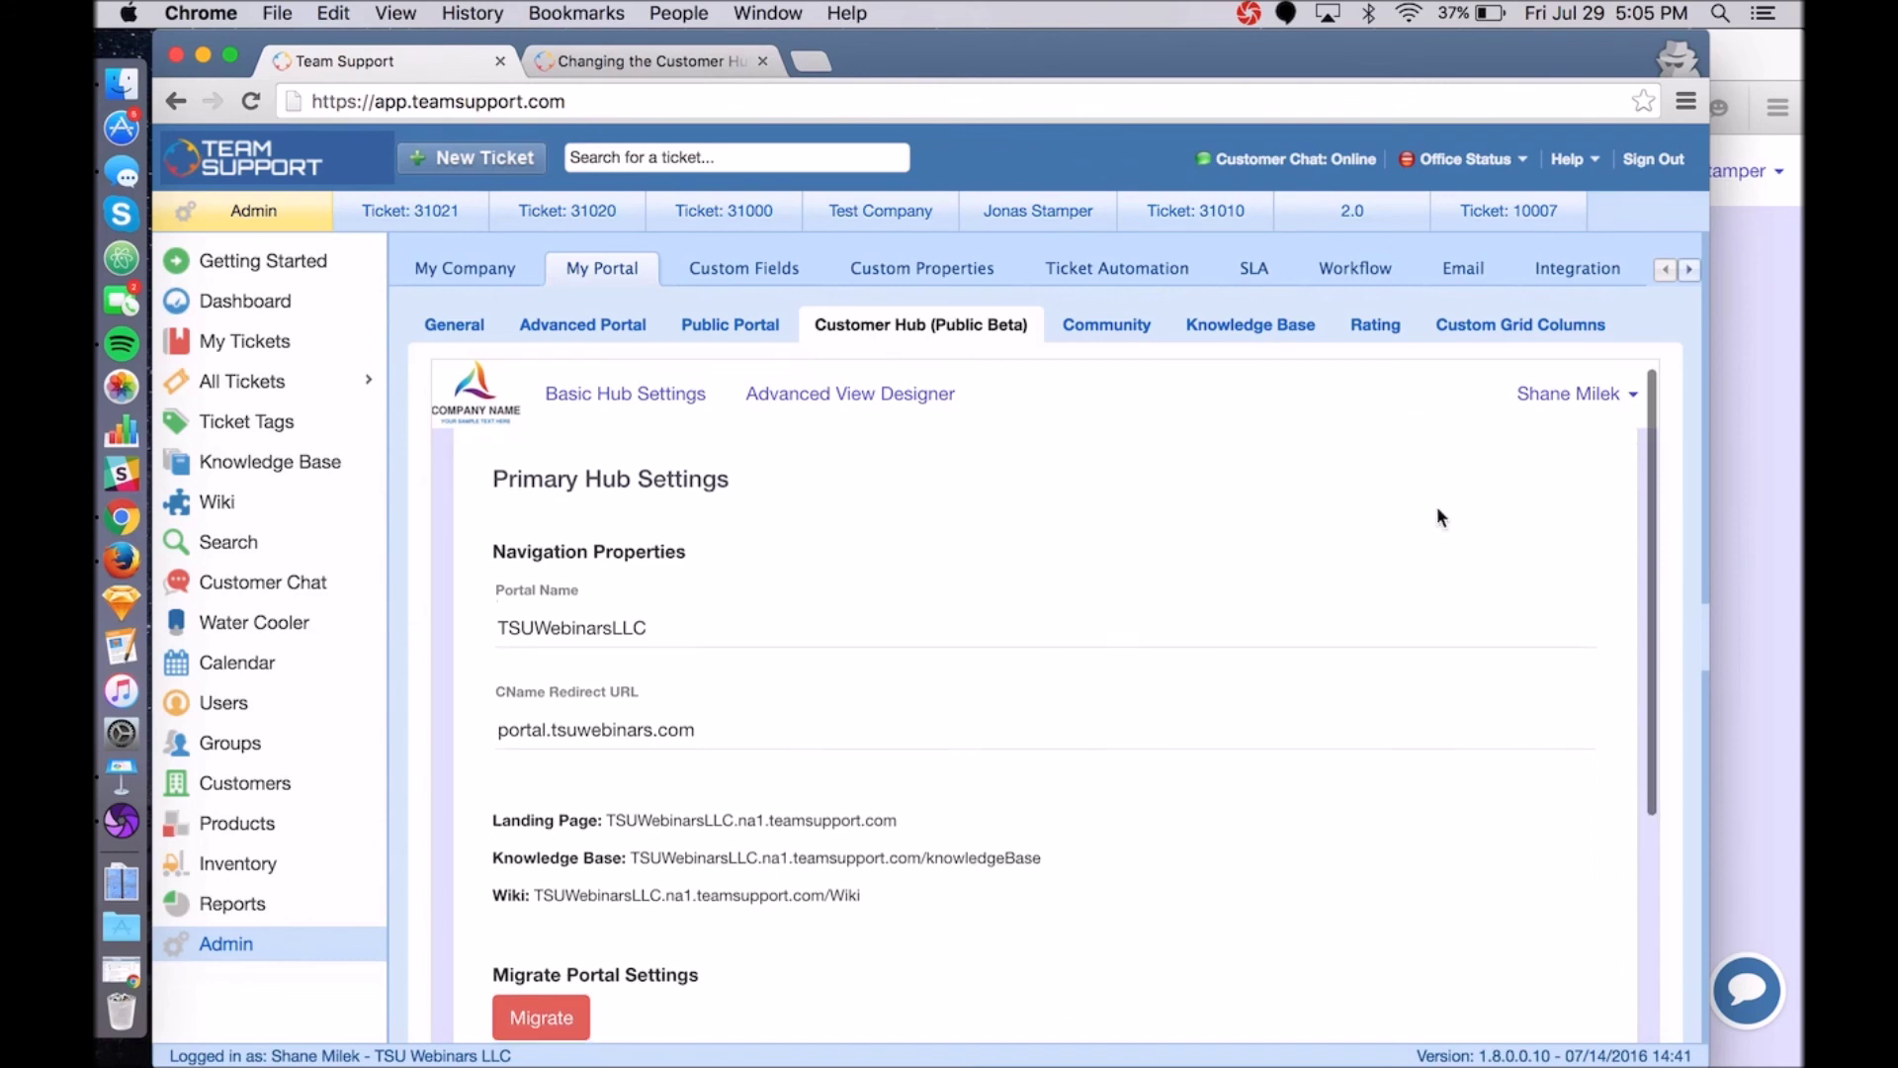
pyautogui.click(1759, 469)
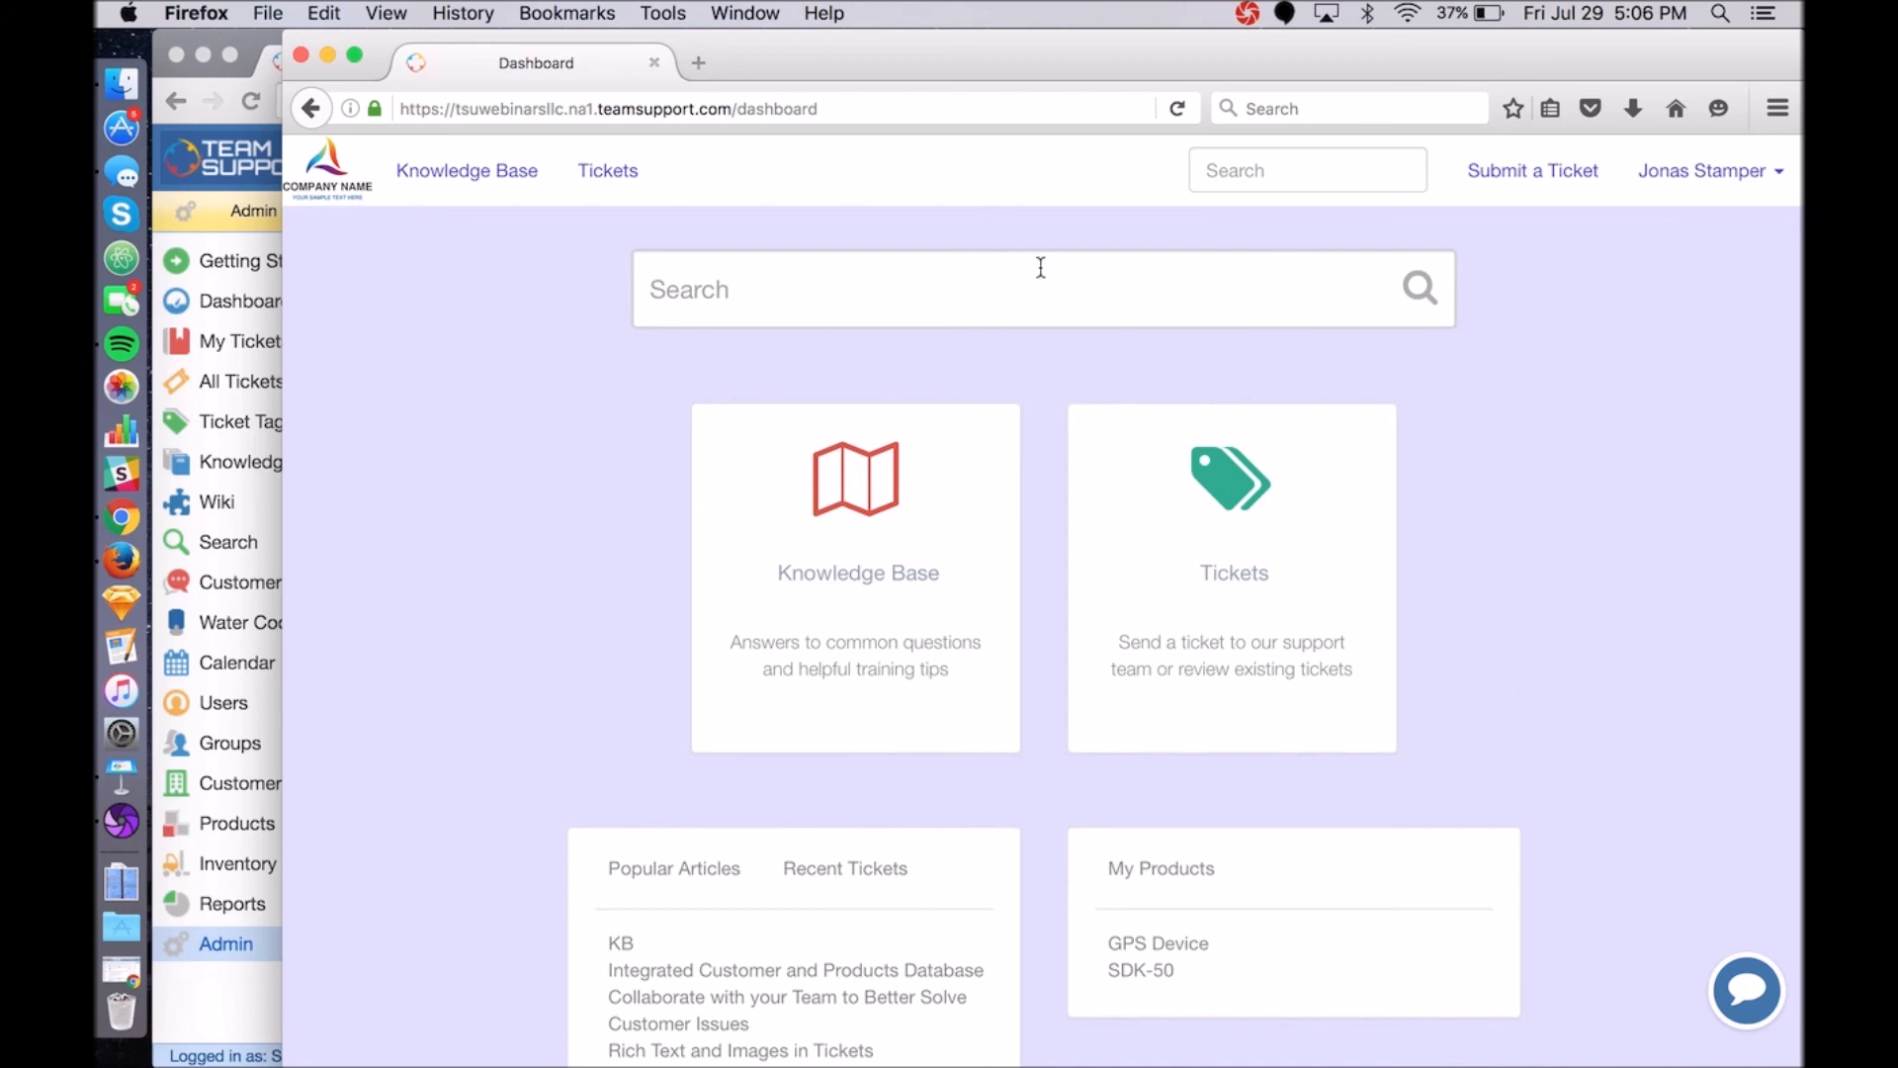
pyautogui.click(251, 36)
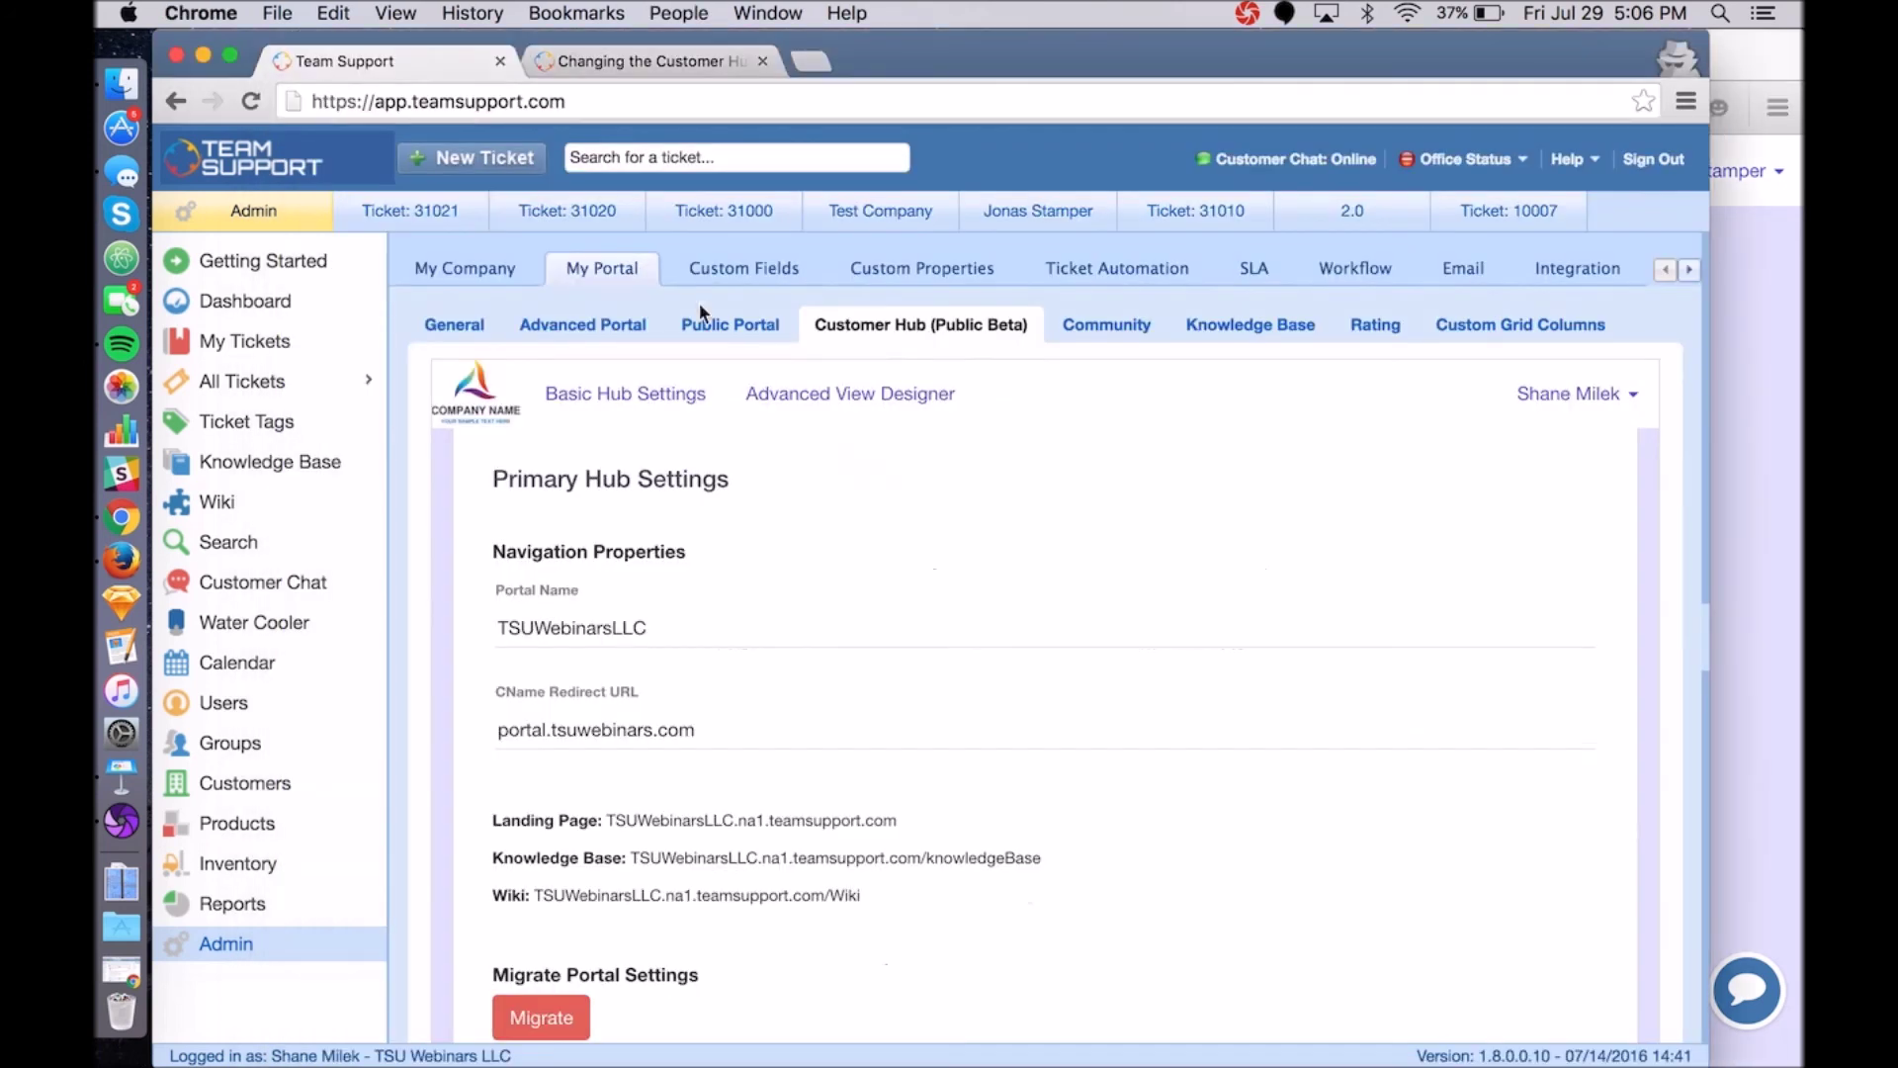